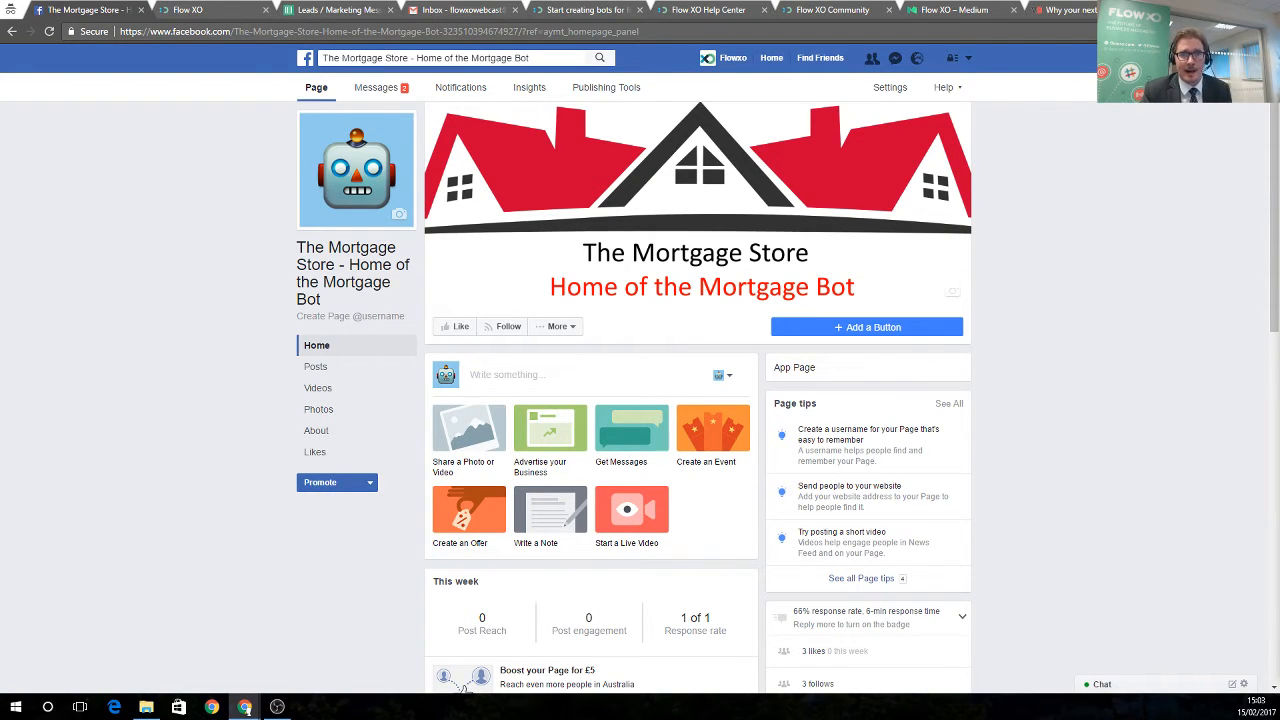
Switch to the Flow XO tab showing the Bots list with The Mortgage Store bot
{"action": "left_click", "coordinate": [220, 9]}
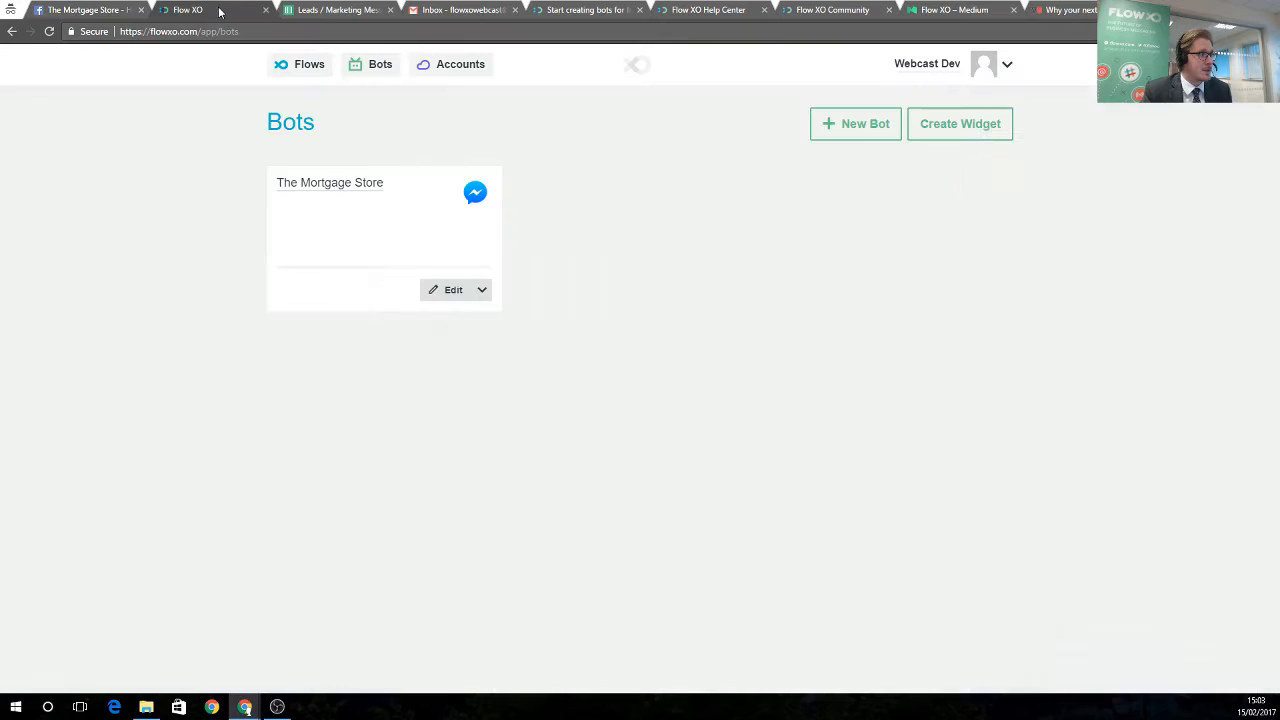
Connect The Mortgage Store bot to its Facebook page via Facebook login and start a Message Us test
{"action": "left_click", "coordinate": [445, 290]}
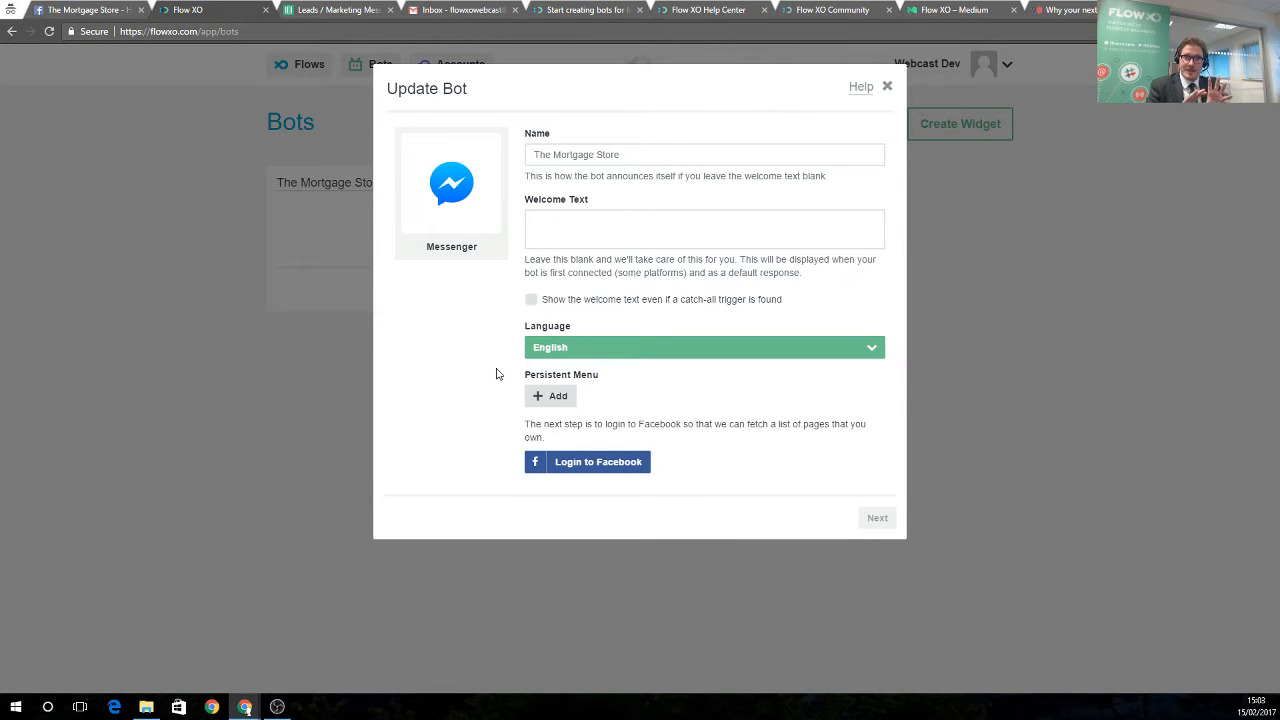
{"action": "left_click", "coordinate": [588, 472]}
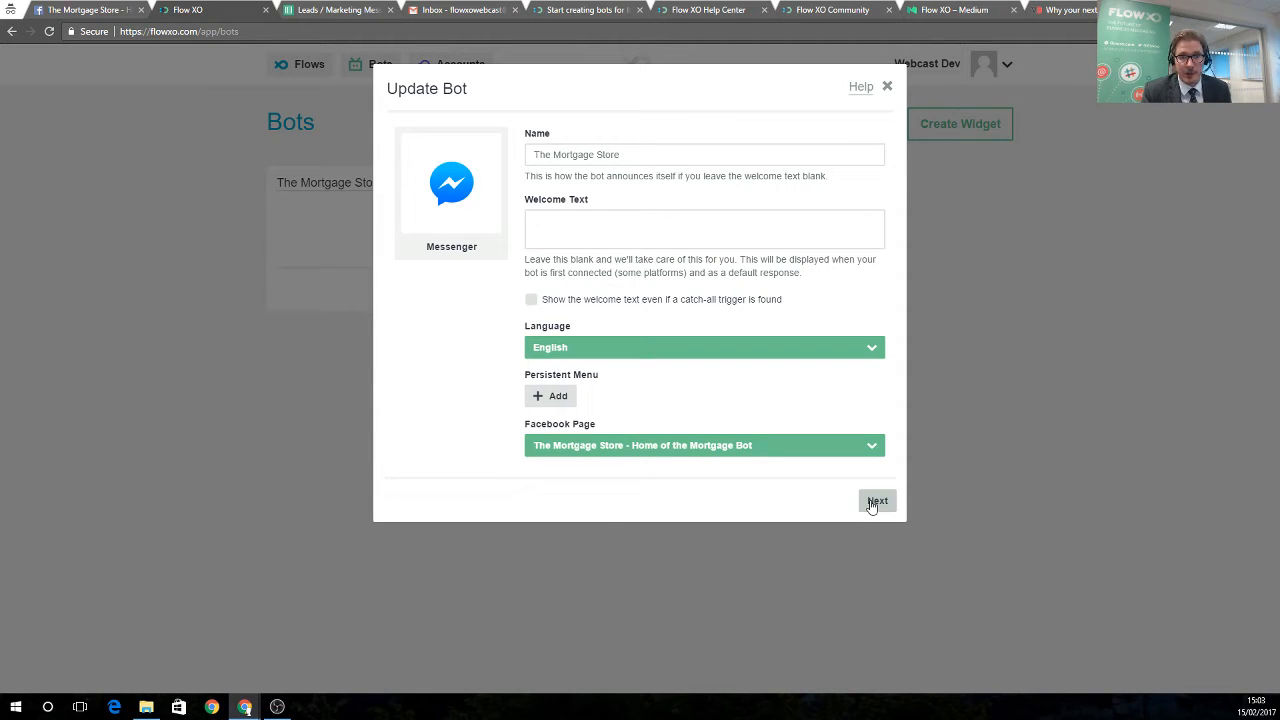
{"action": "left_click", "coordinate": [872, 503]}
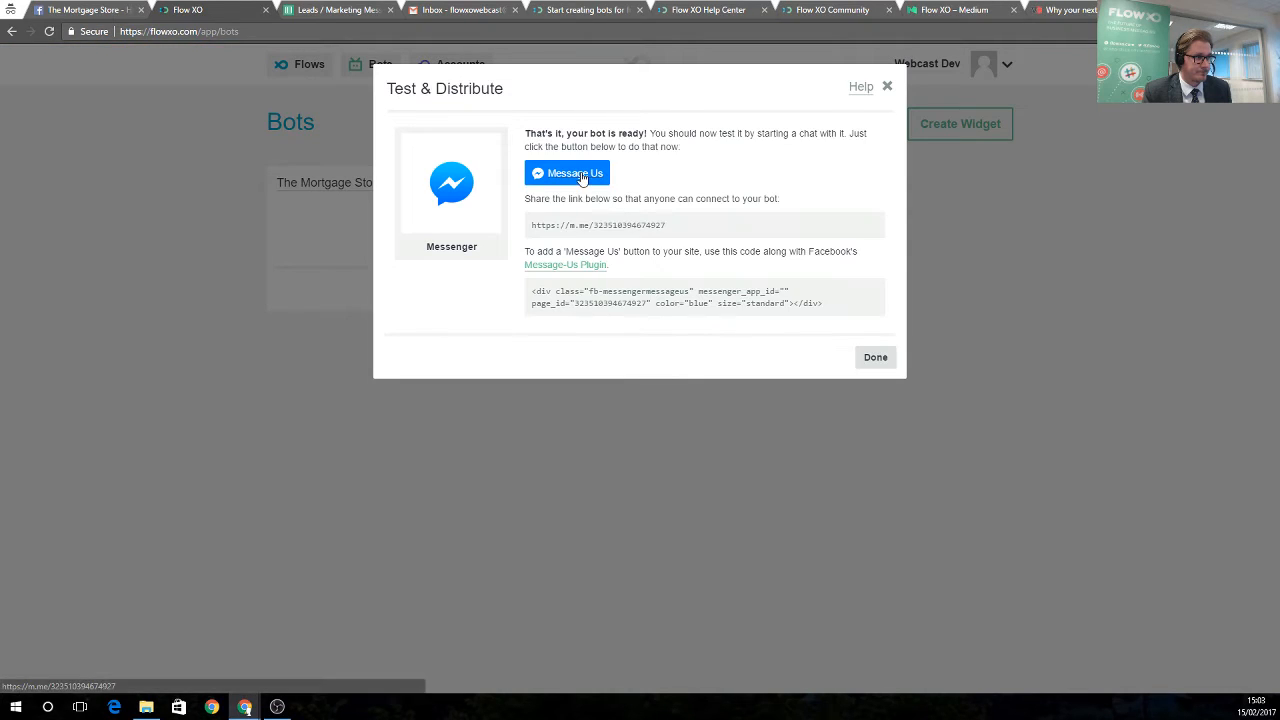
{"action": "left_click", "coordinate": [584, 176]}
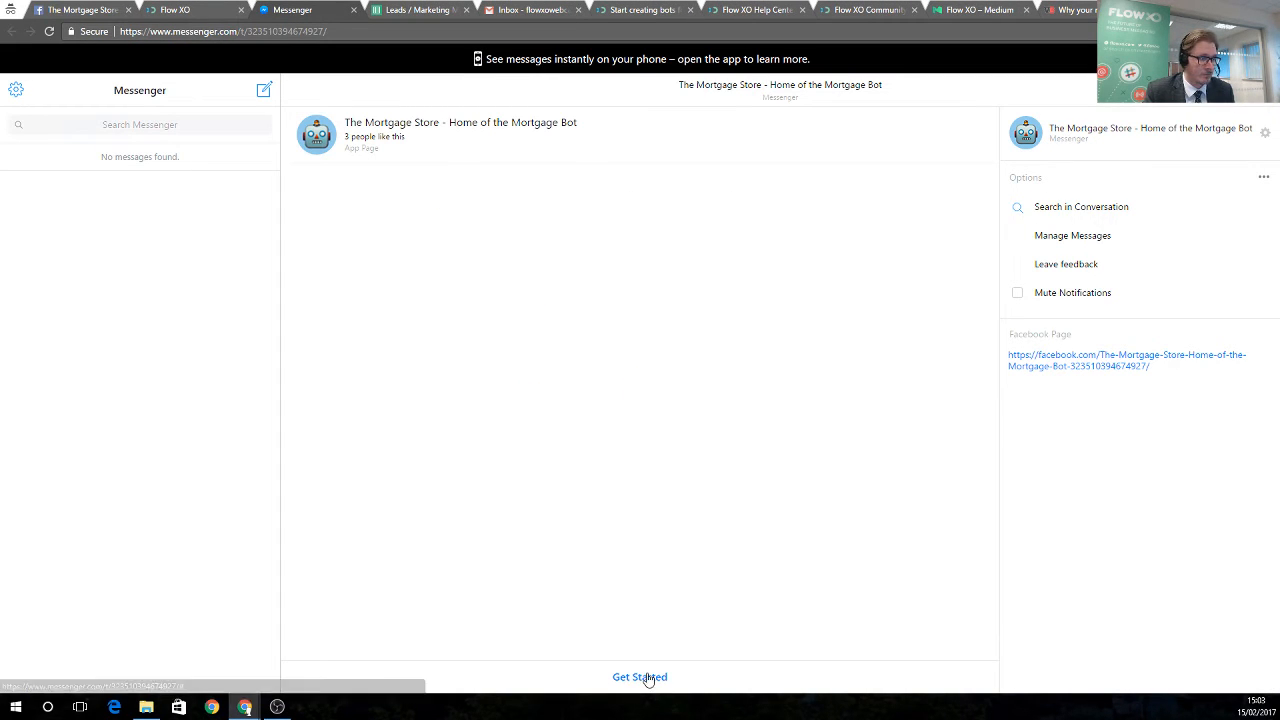
Start the bot conversation with Get Started and send 'Hello'
{"action": "left_click", "coordinate": [647, 677]}
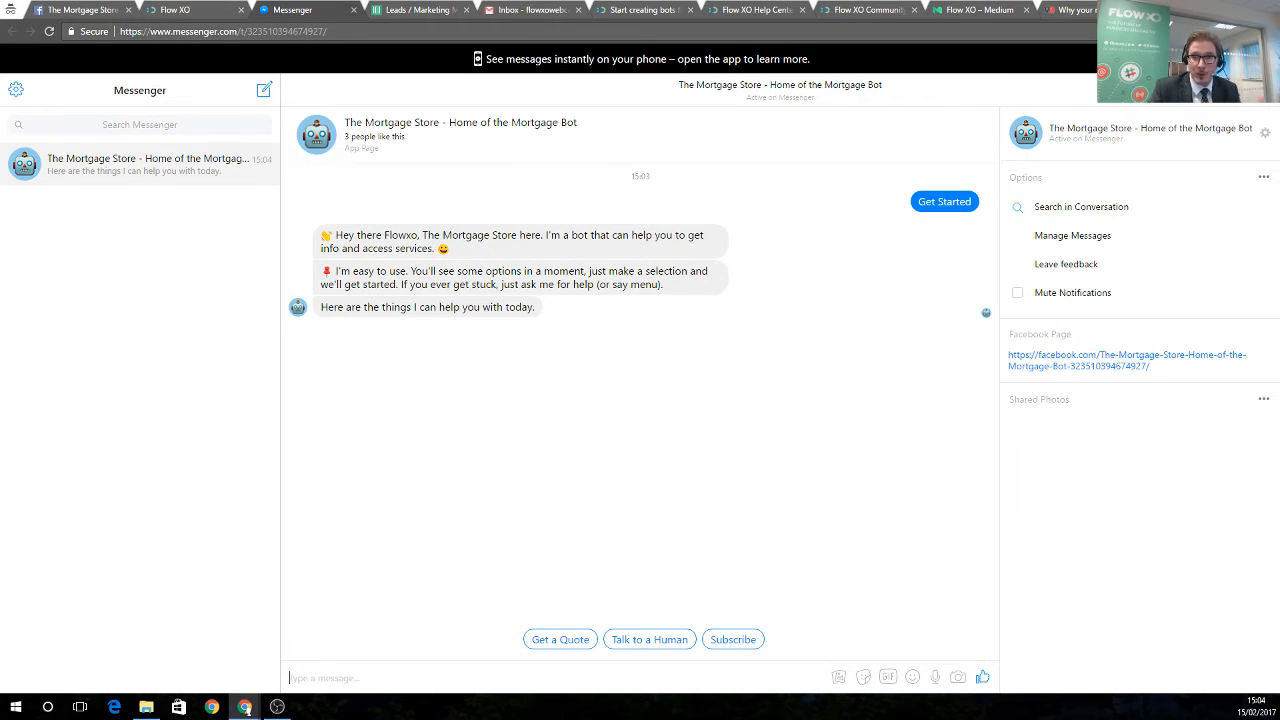
{"action": "left_click", "coordinate": [528, 679]}
{"action": "type", "text": "Hello"}
{"action": "key", "text": "Return"}
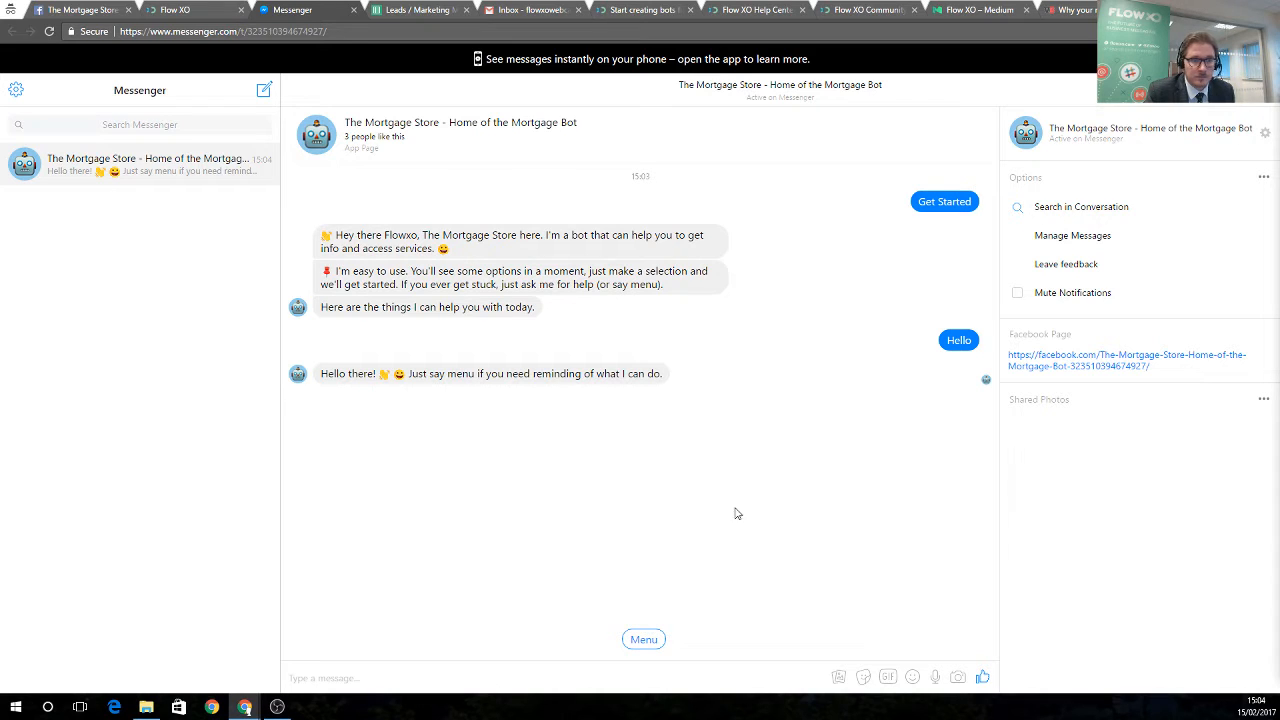
Ask the bot 'What's your name?' and read its reply
{"action": "type", "text": "What"}
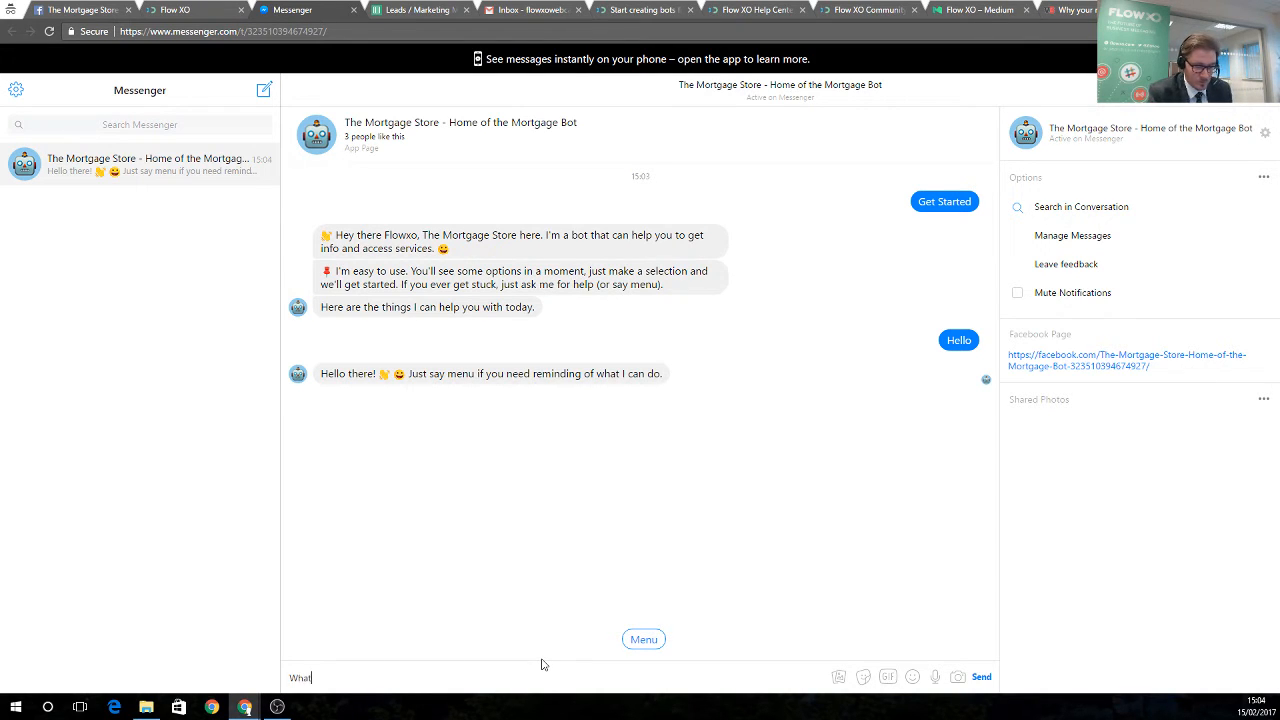
{"action": "type", "text": "'s your name?"}
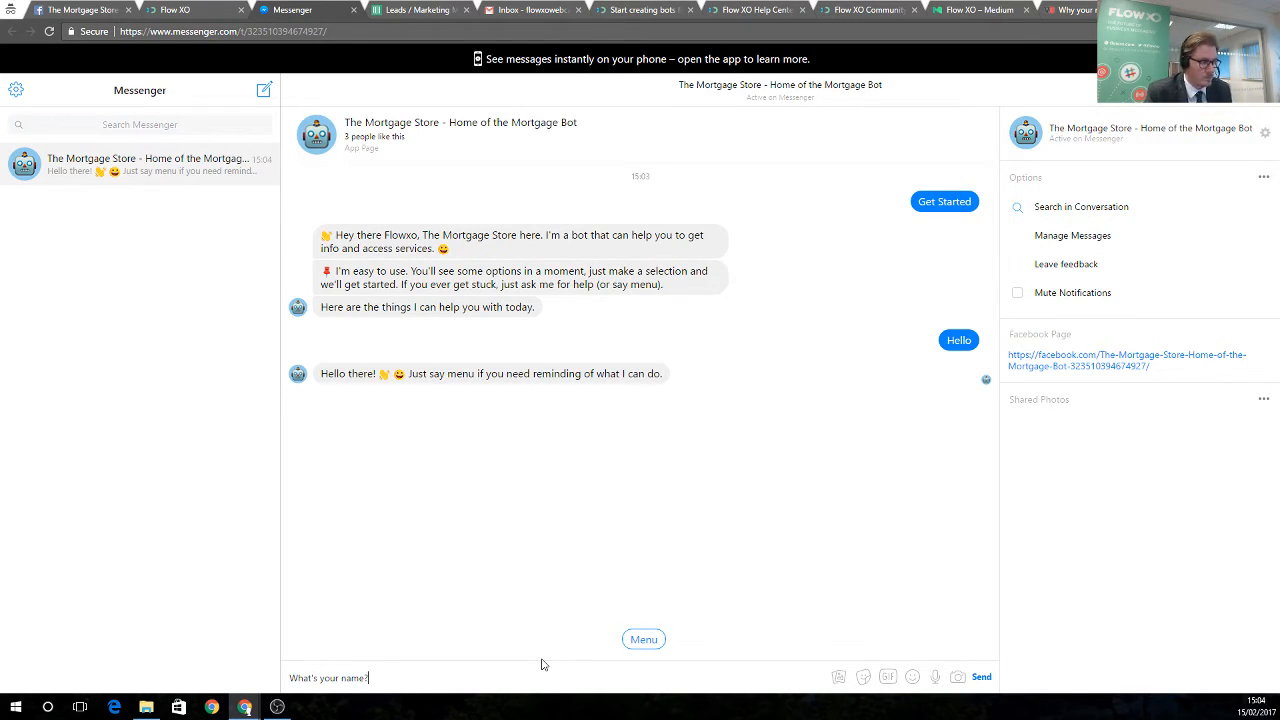
{"action": "key", "text": "Return"}
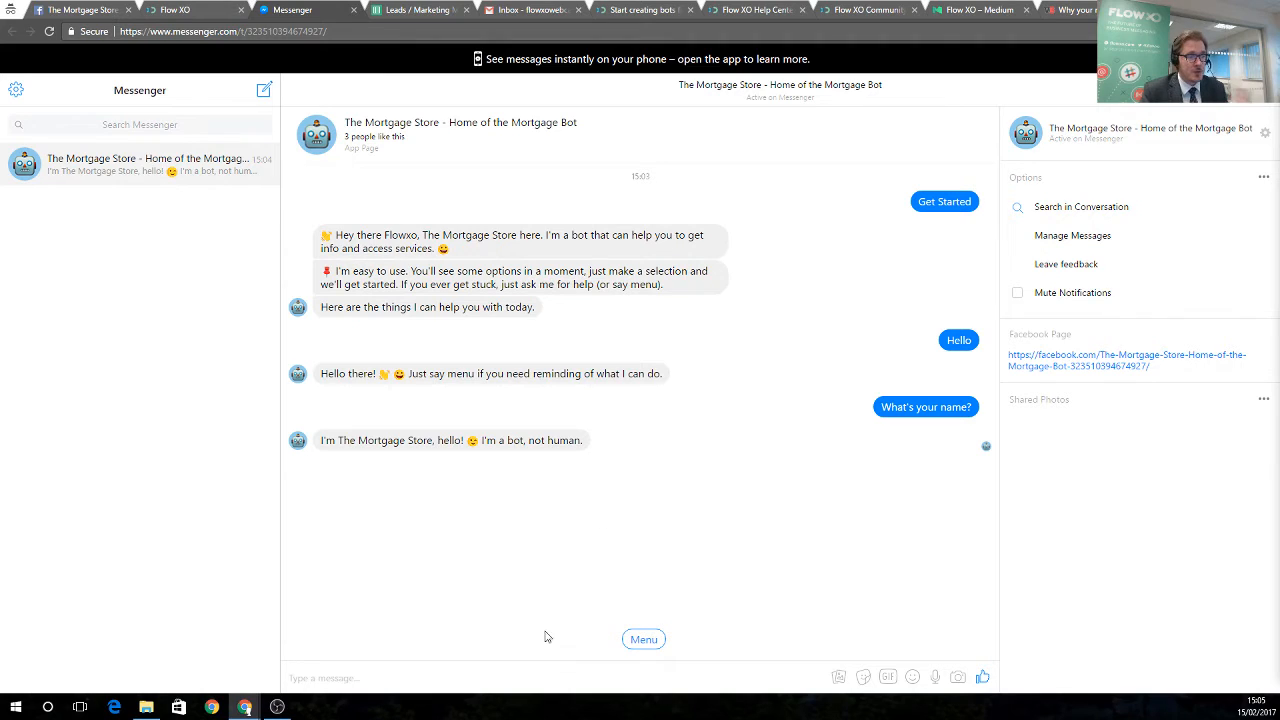
{"action": "left_click", "coordinate": [572, 677]}
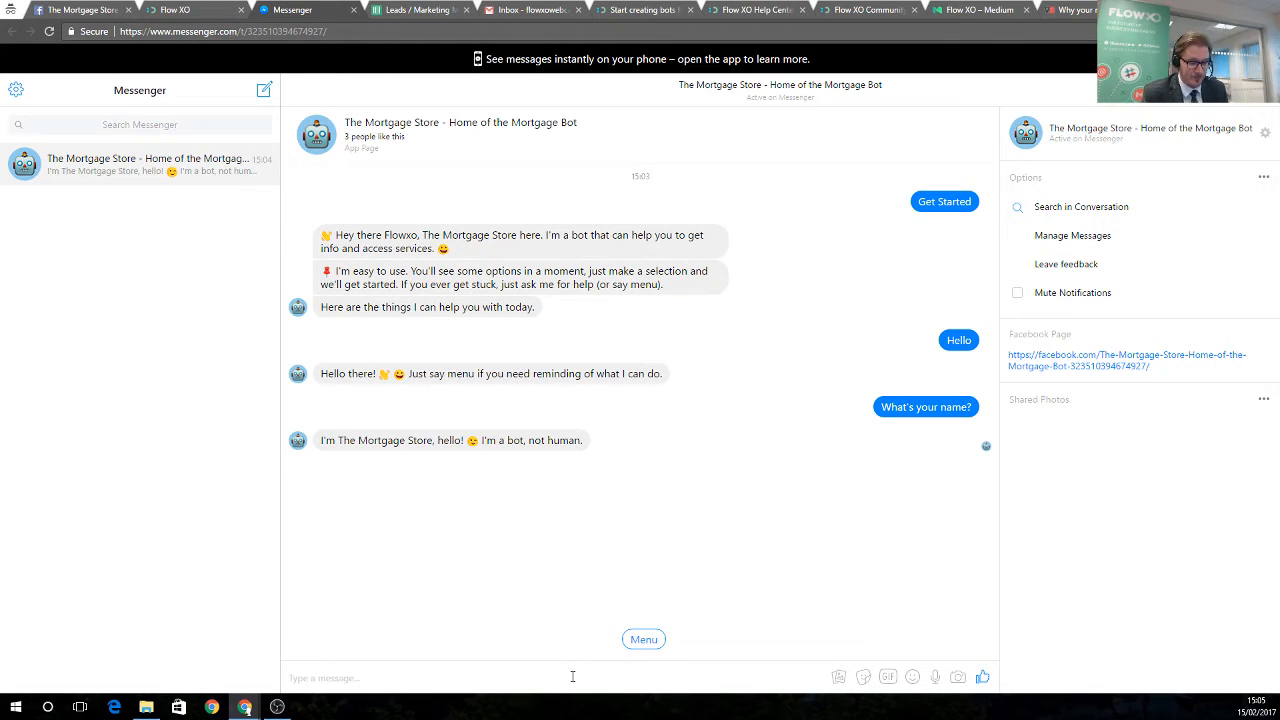
Send 'Tell me a joke', then choose the Menu and Talk to a Human quick replies
{"action": "type", "text": "Tell me a joke"}
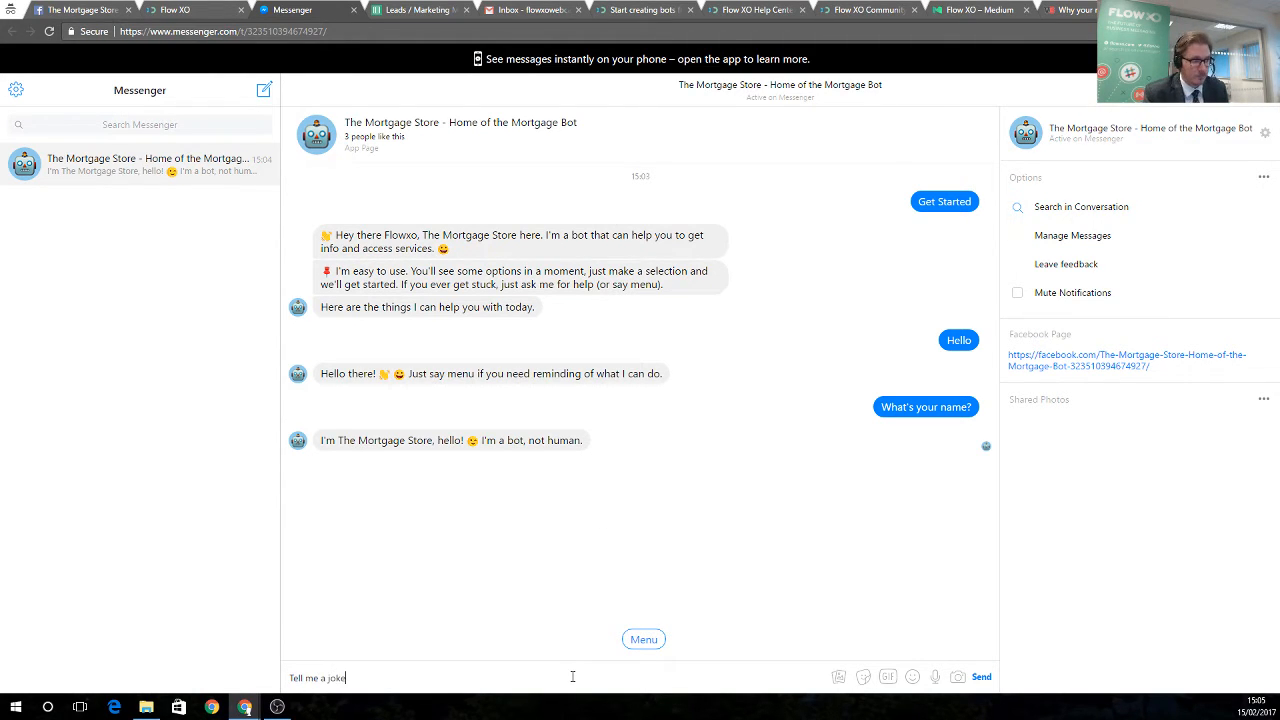
{"action": "key", "text": "Return"}
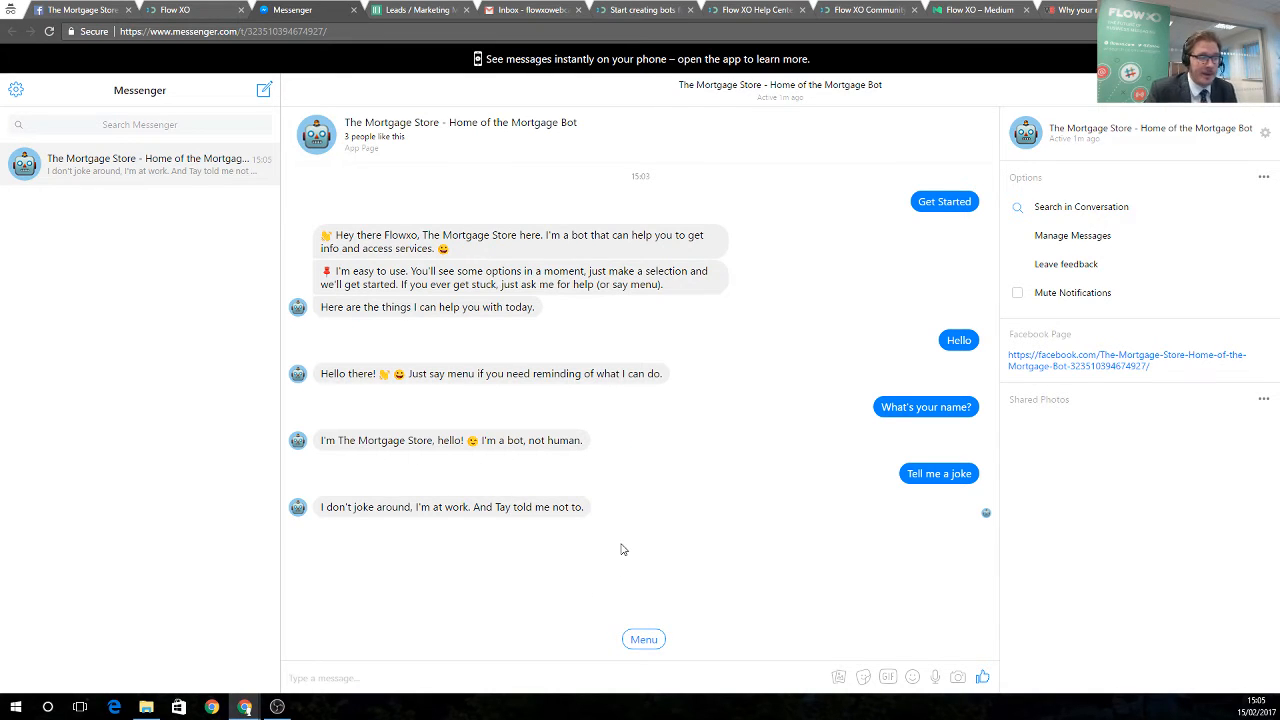
{"action": "left_click", "coordinate": [645, 640]}
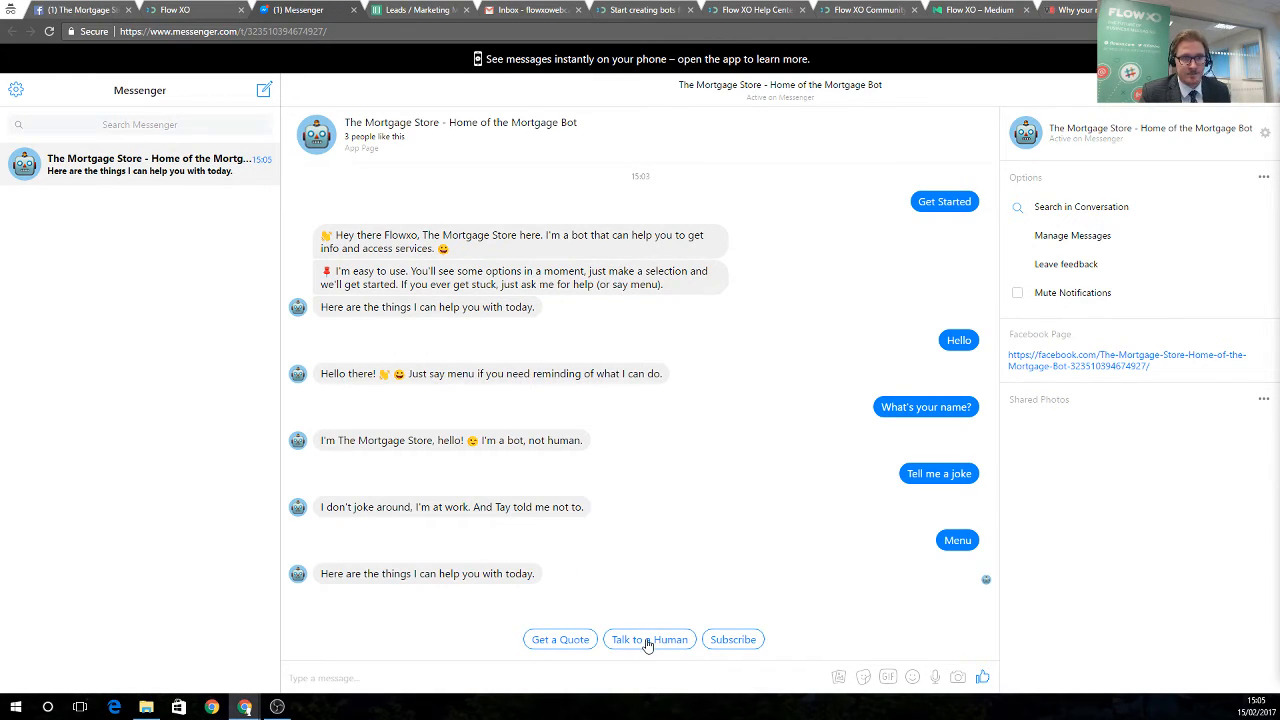
{"action": "left_click", "coordinate": [647, 640]}
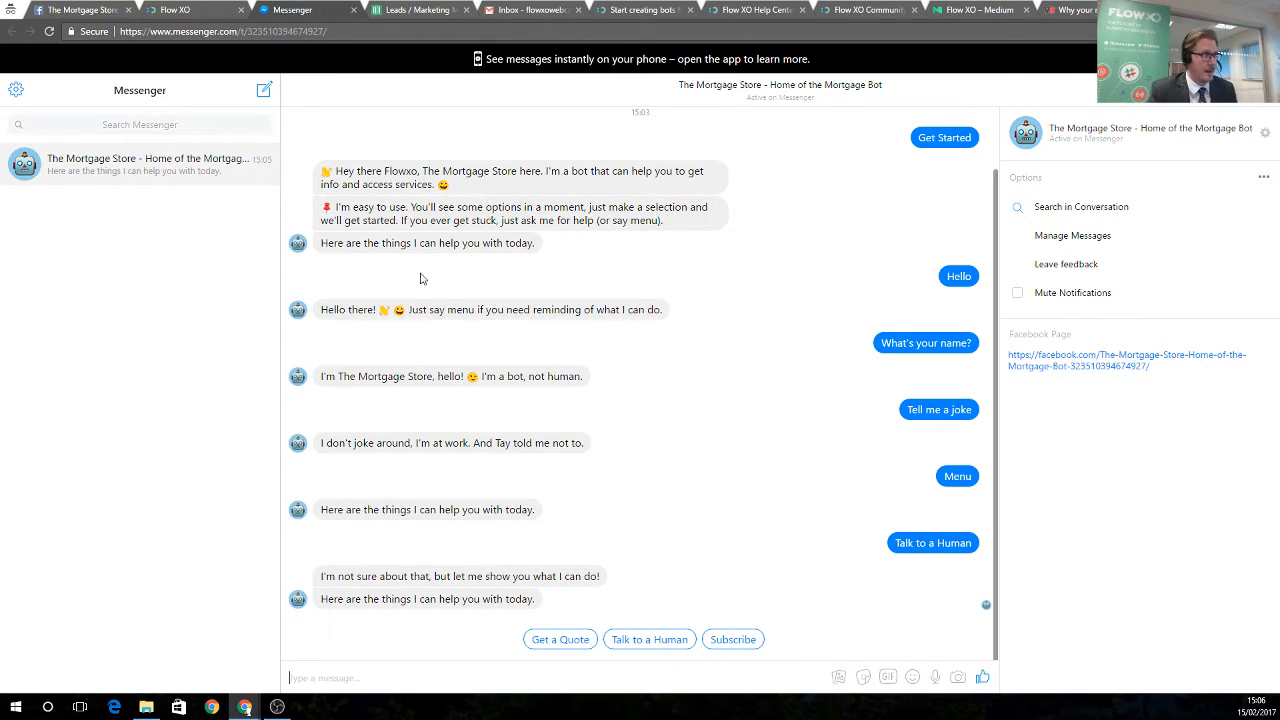
{"action": "left_click", "coordinate": [183, 10]}
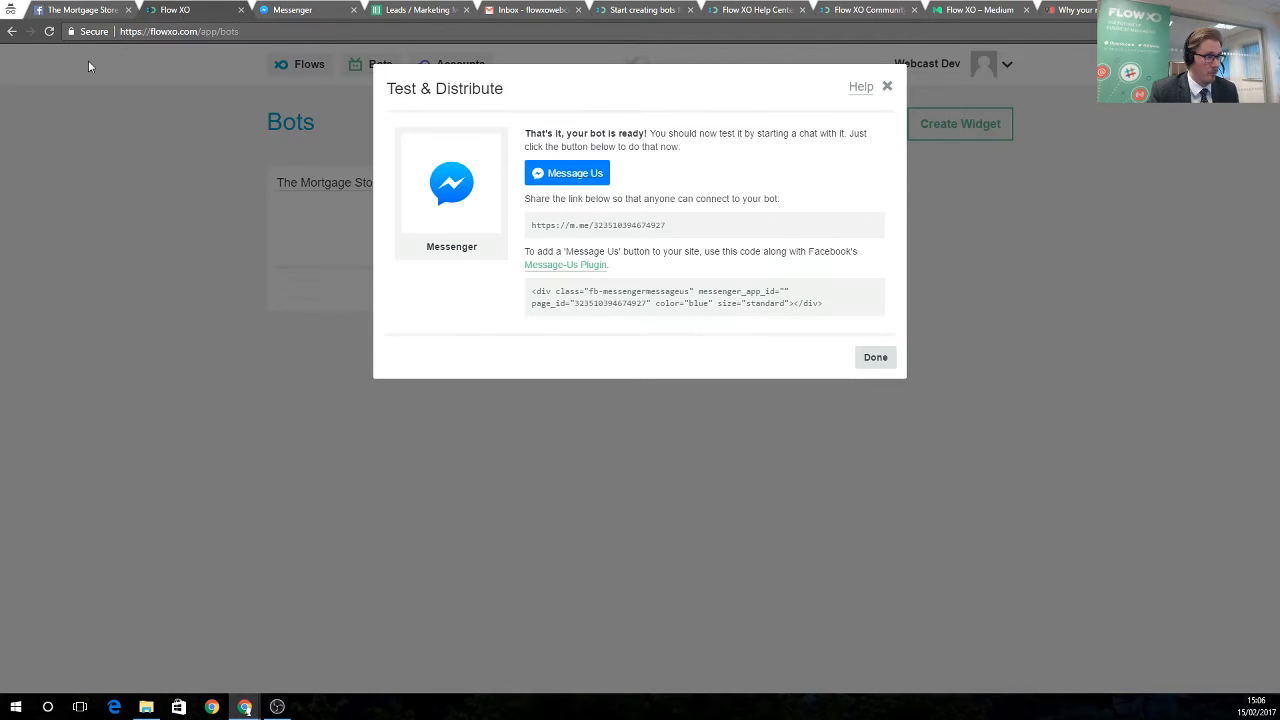
Close the Test & Distribute dialog with Done and go to the Flows page
{"action": "left_click", "coordinate": [866, 357]}
{"action": "left_click", "coordinate": [297, 66]}
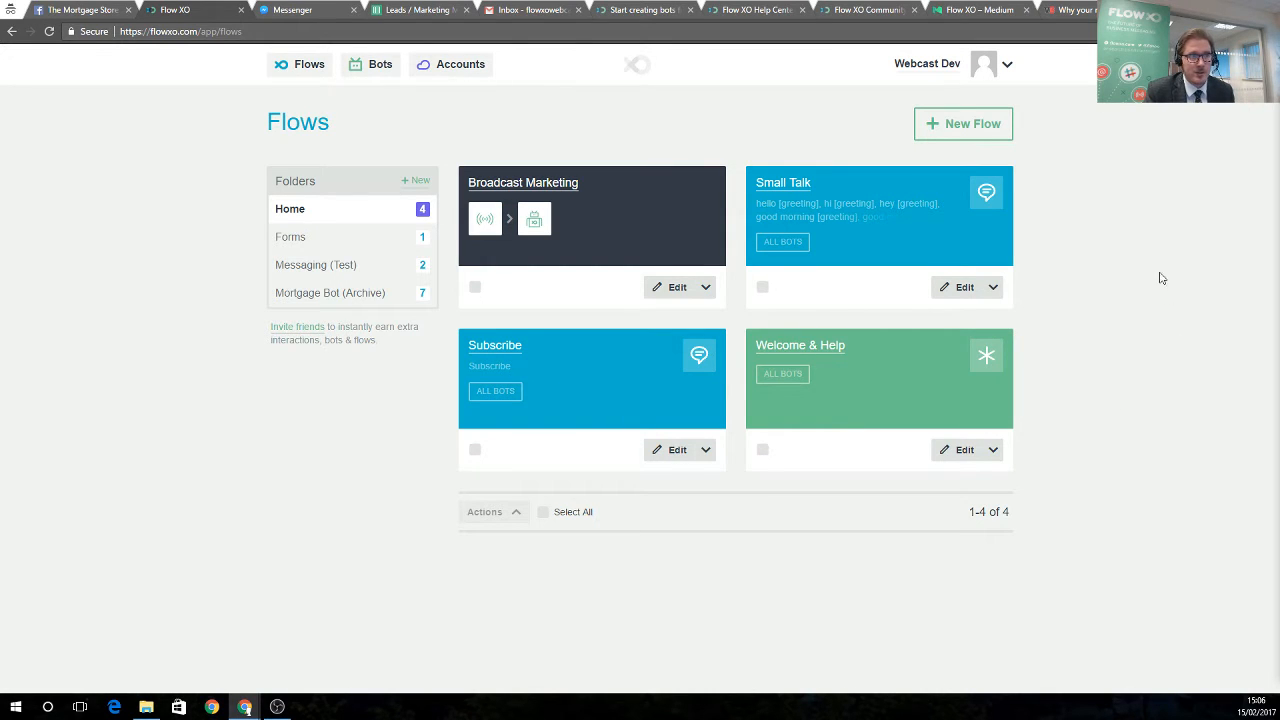
Create a new flow from the Message a Human template and switch it On
{"action": "left_click", "coordinate": [958, 130]}
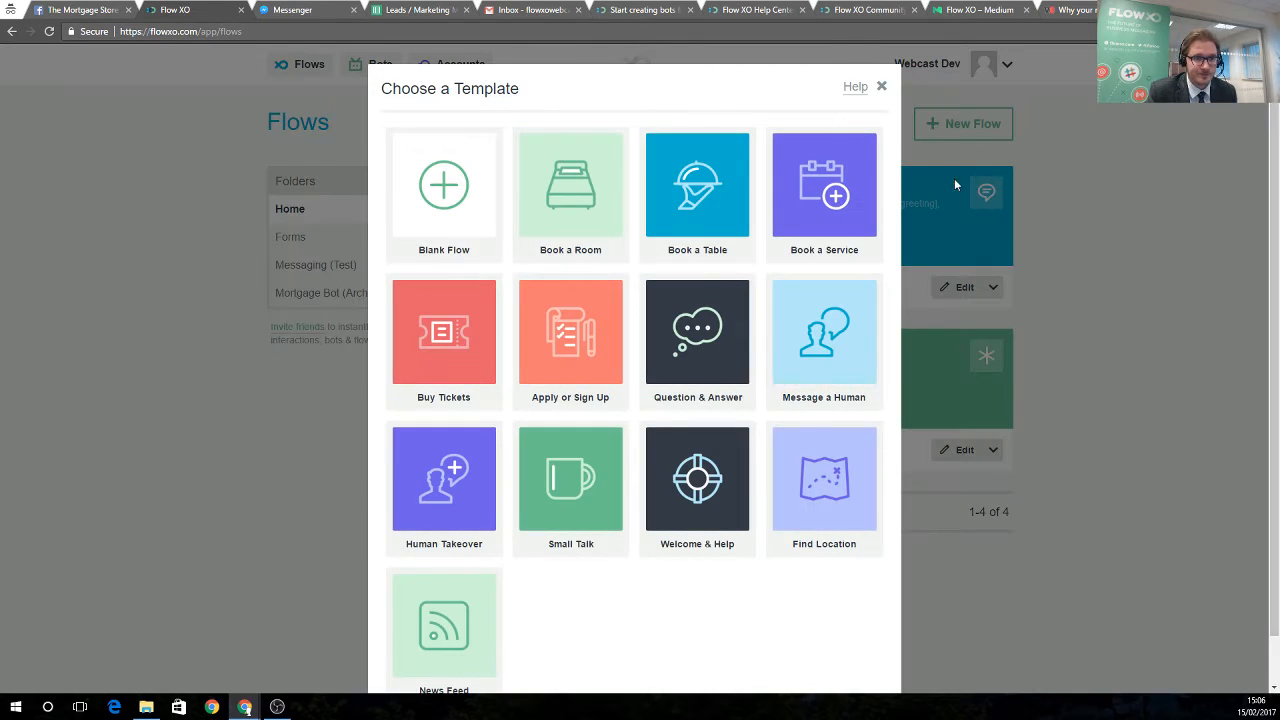
{"action": "left_click", "coordinate": [792, 386]}
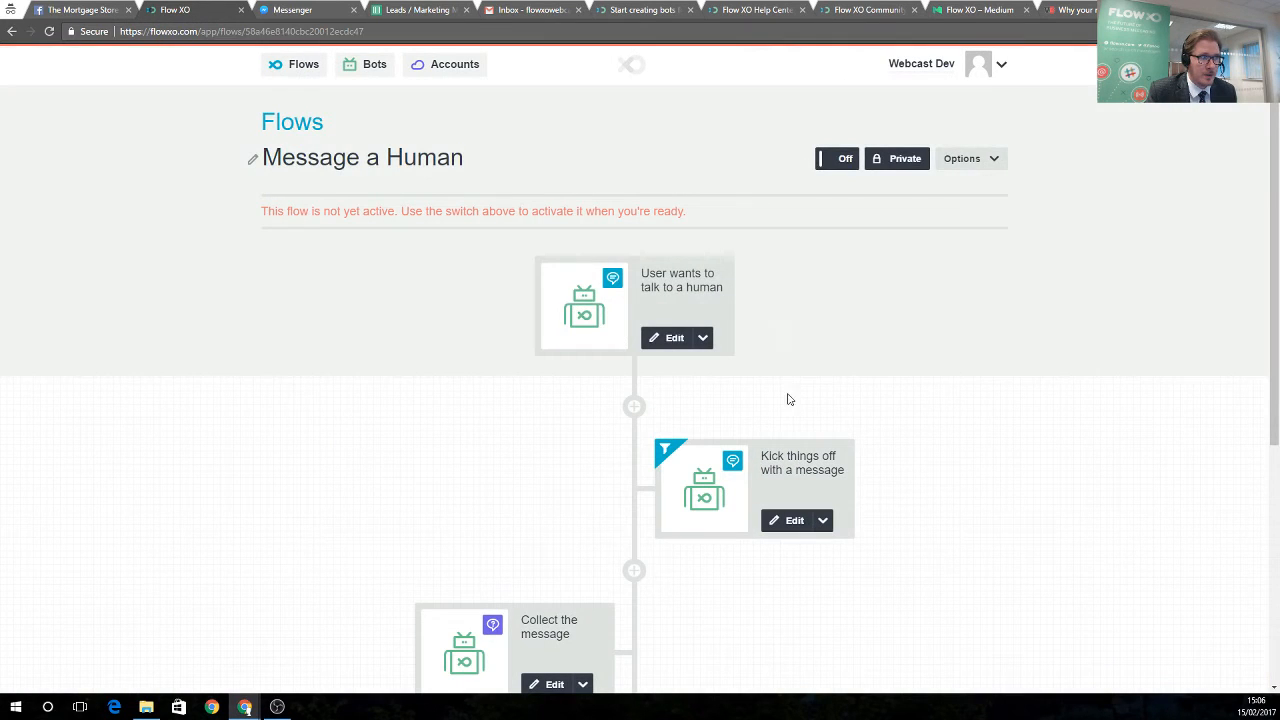
{"action": "left_click", "coordinate": [835, 160]}
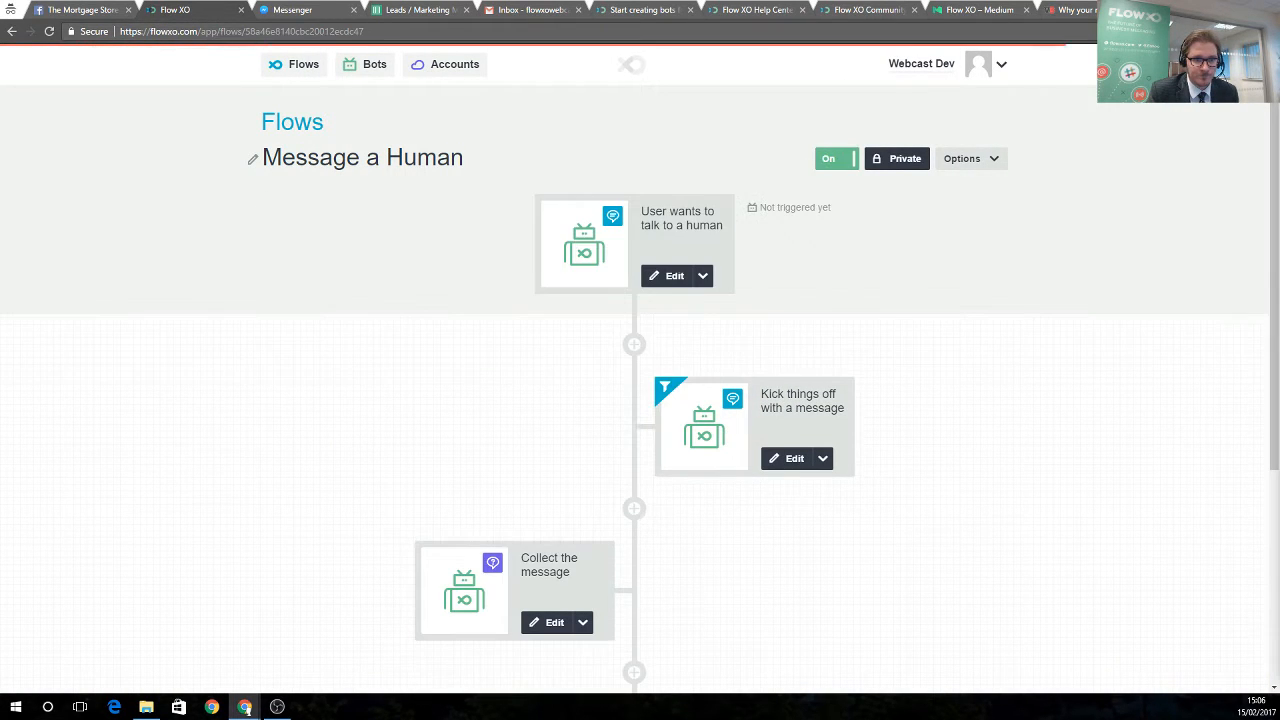
{"action": "scroll", "coordinate": [668, 402], "scroll_direction": "down", "scroll_amount": 1}
{"action": "scroll", "coordinate": [670, 395], "scroll_direction": "down", "scroll_amount": 3}
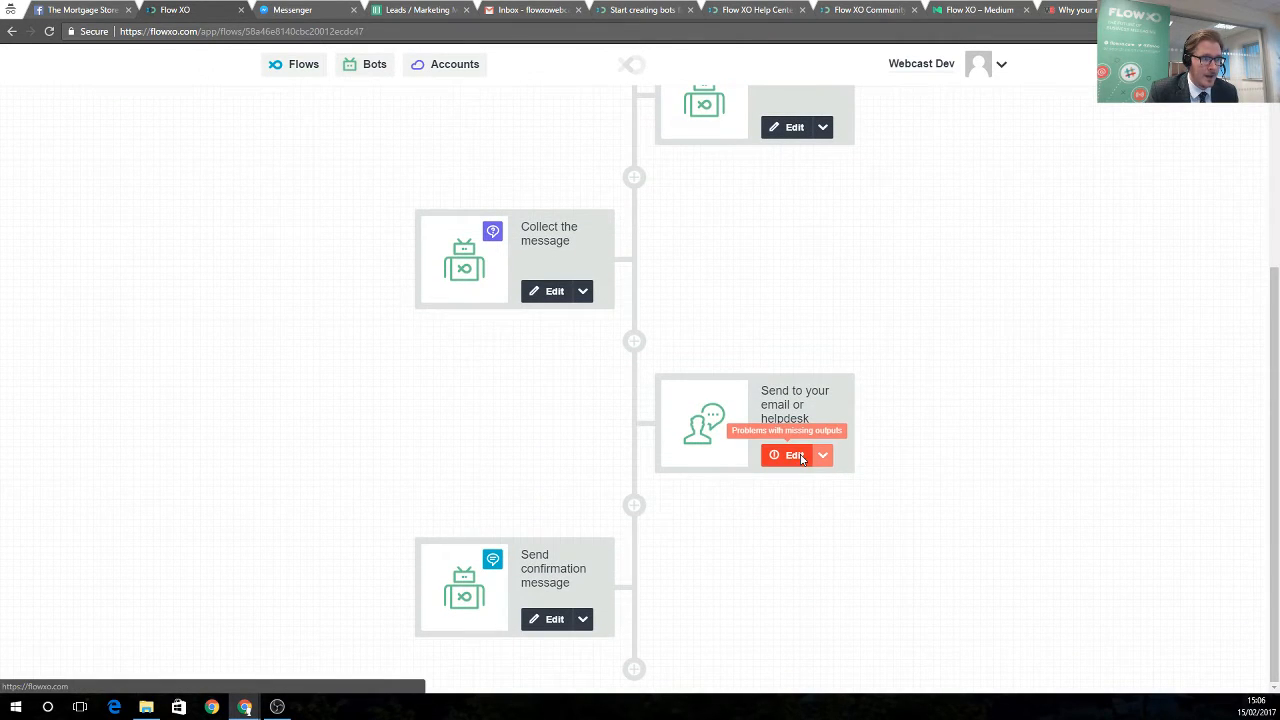
Set the flow's send-to-email step to the webcast Gmail address and save it without a filter
{"action": "left_click", "coordinate": [795, 456]}
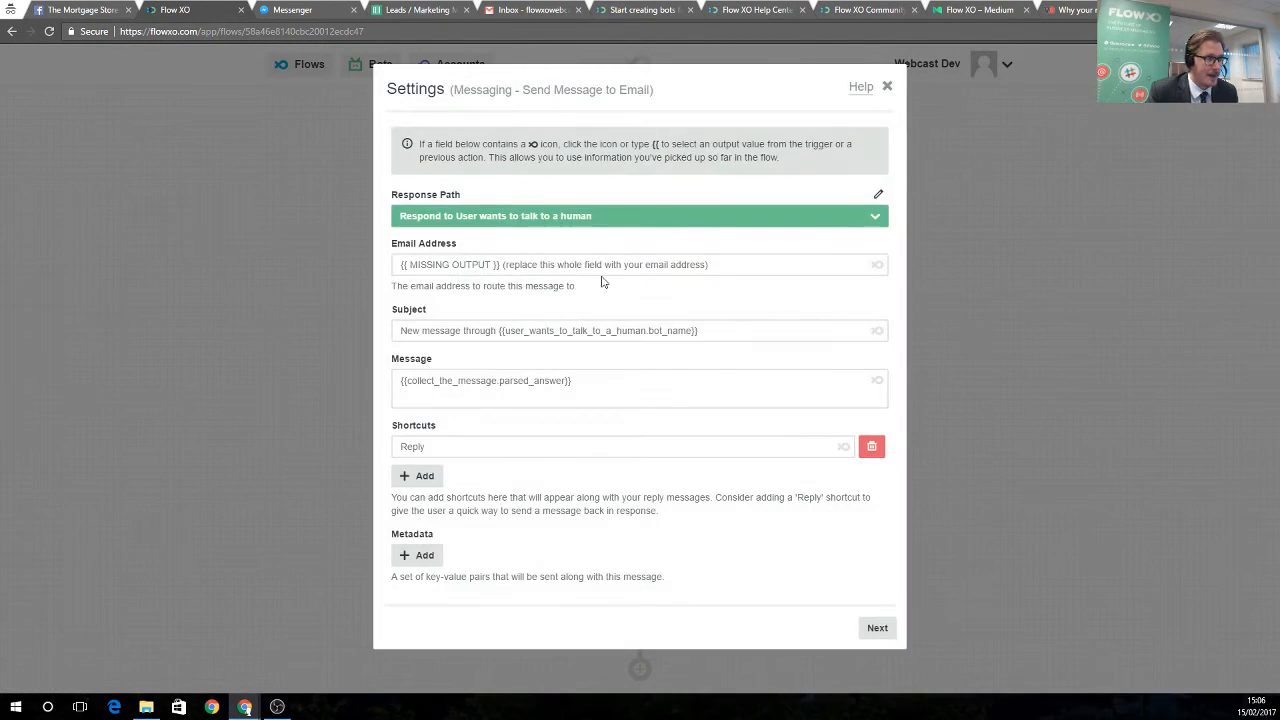
{"action": "left_click_drag", "start_coordinate": [728, 269], "coordinate": [390, 271]}
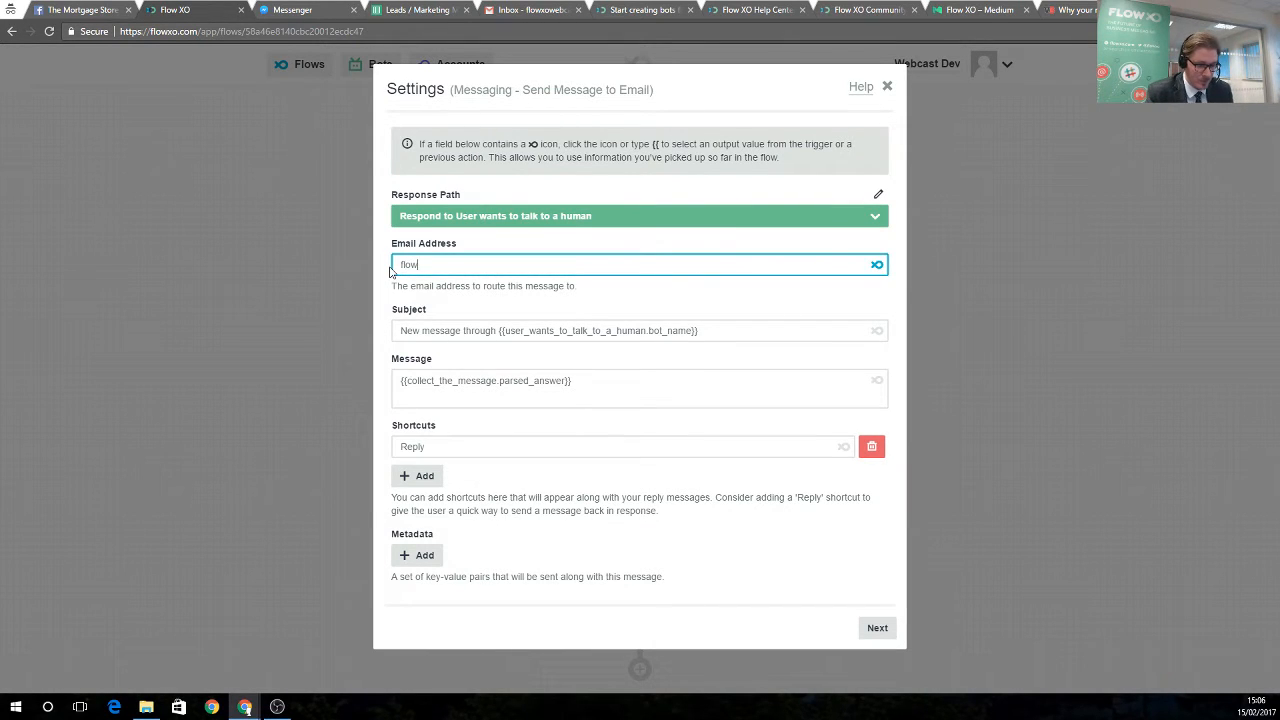
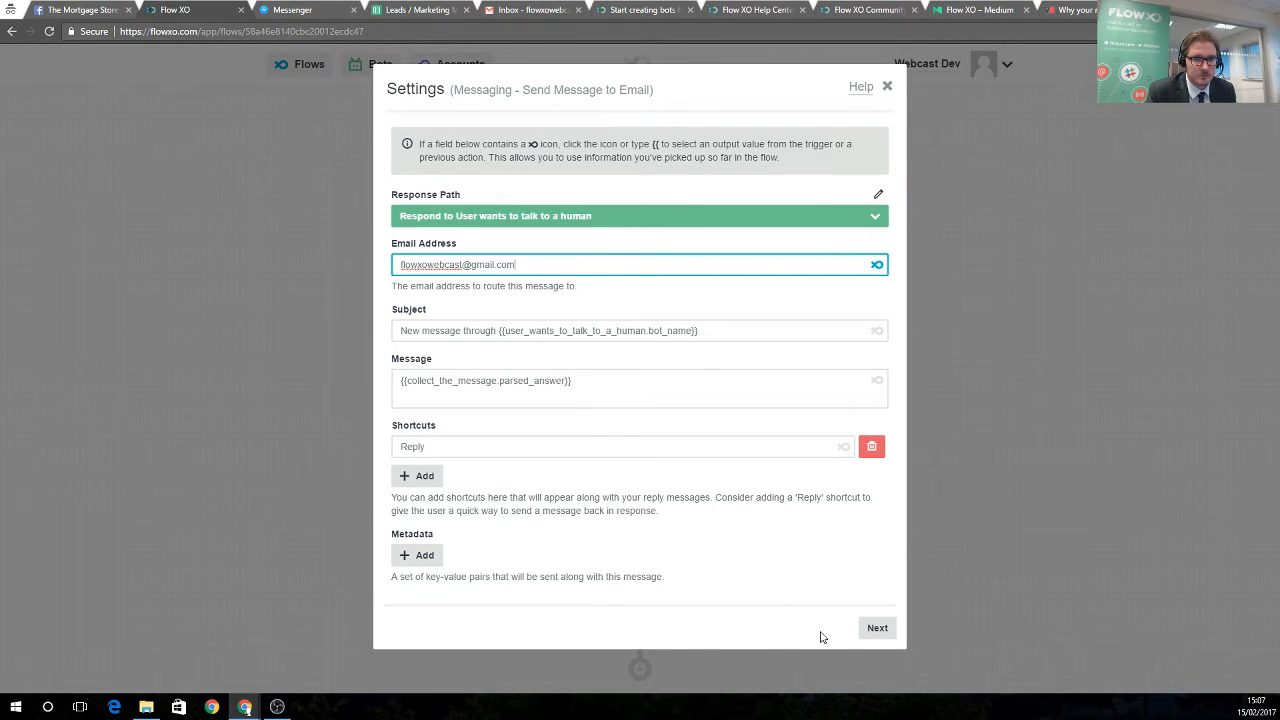
{"action": "left_click", "coordinate": [880, 630]}
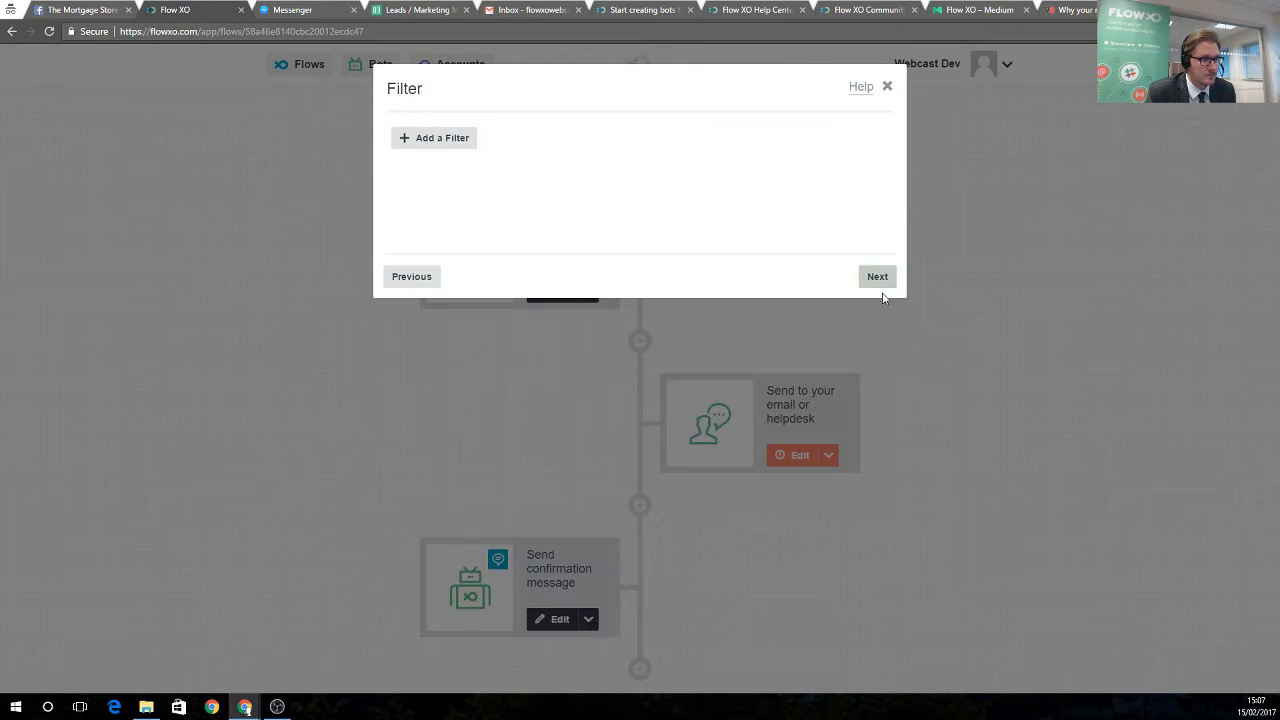
{"action": "left_click", "coordinate": [879, 280]}
{"action": "left_click", "coordinate": [879, 280]}
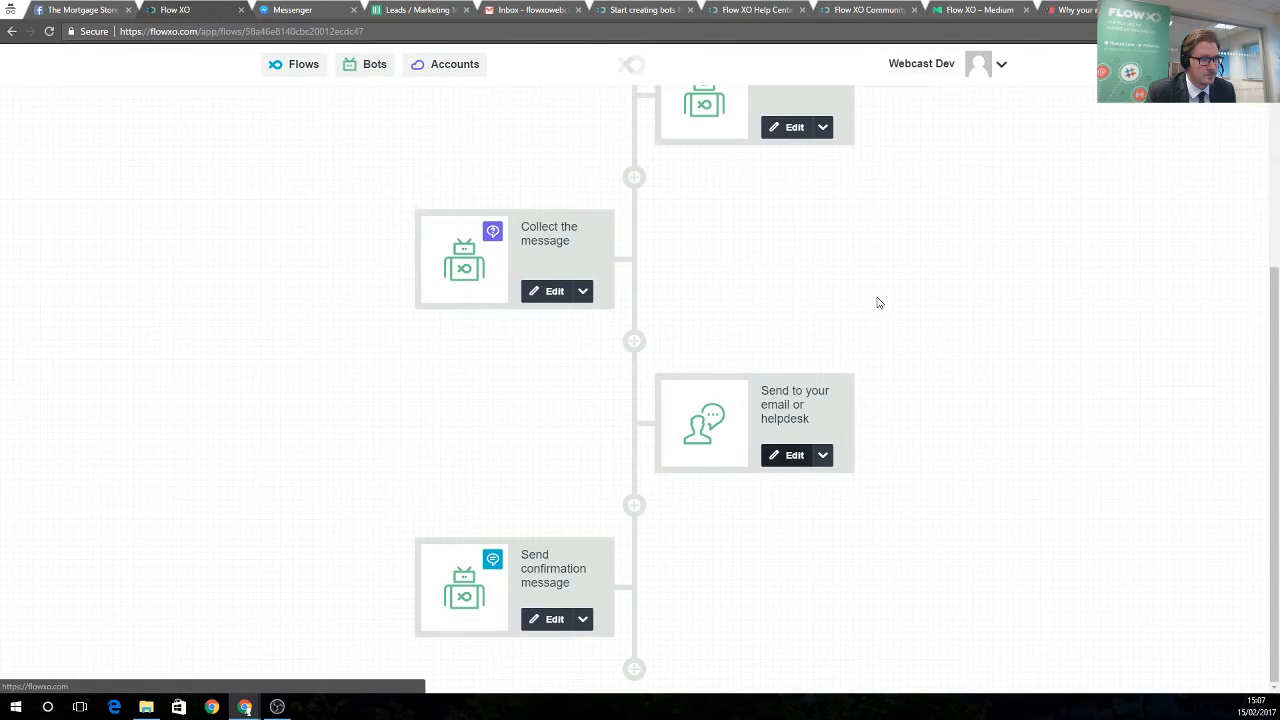
{"action": "scroll", "coordinate": [905, 354], "scroll_direction": "up", "scroll_amount": 5}
{"action": "left_click", "coordinate": [287, 9]}
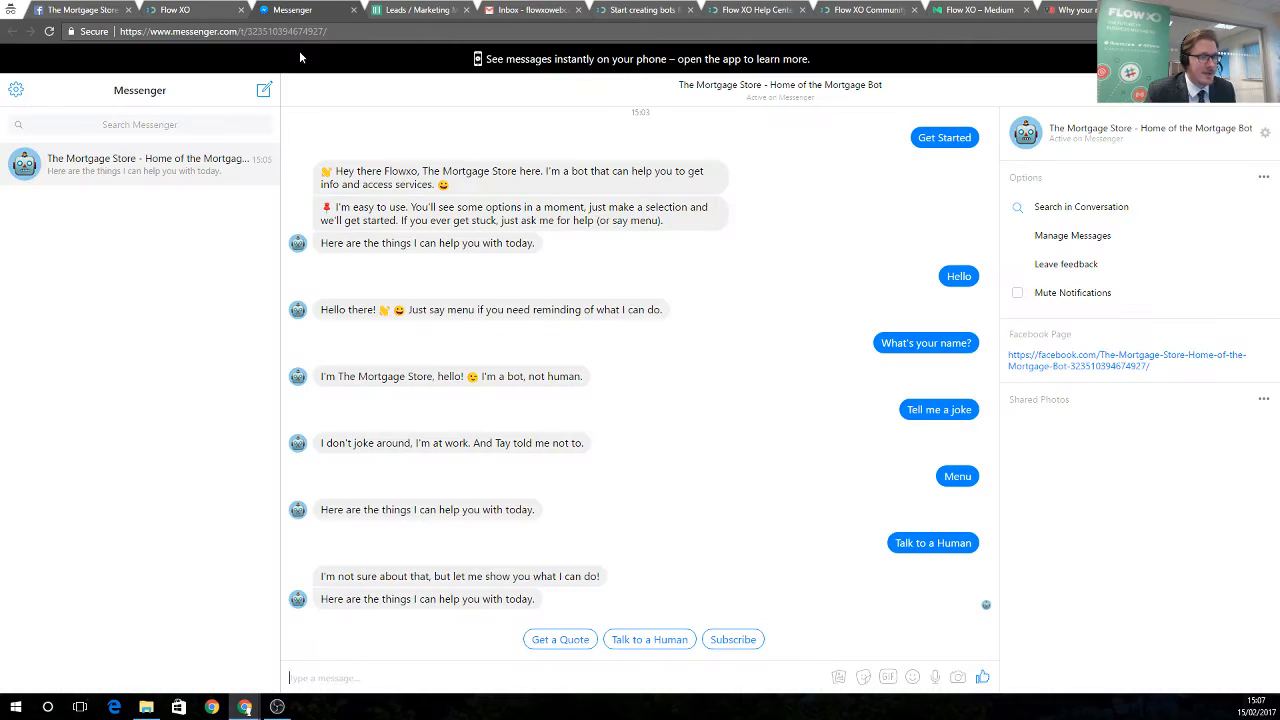
Choose Talk to a Human and type 'Hi, I'd like an update on my case', correcting 'liek'
{"action": "left_click", "coordinate": [650, 641]}
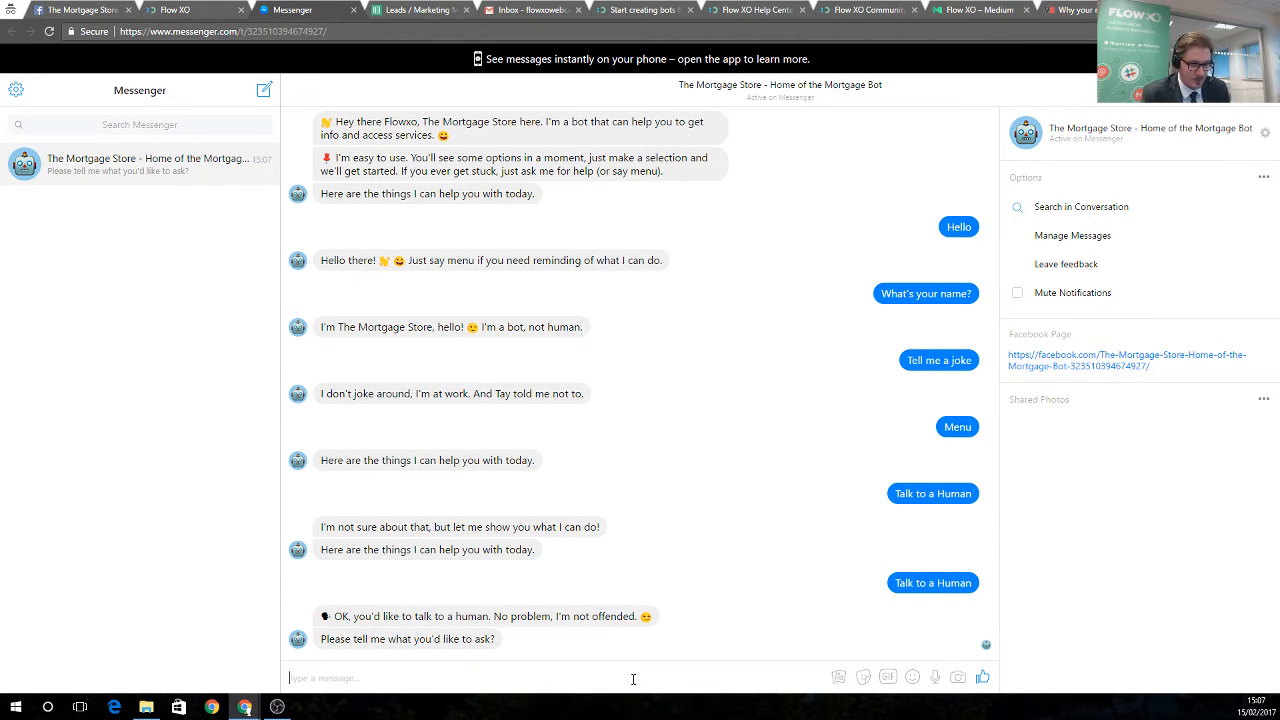
{"action": "type", "text": "Hi, I'"}
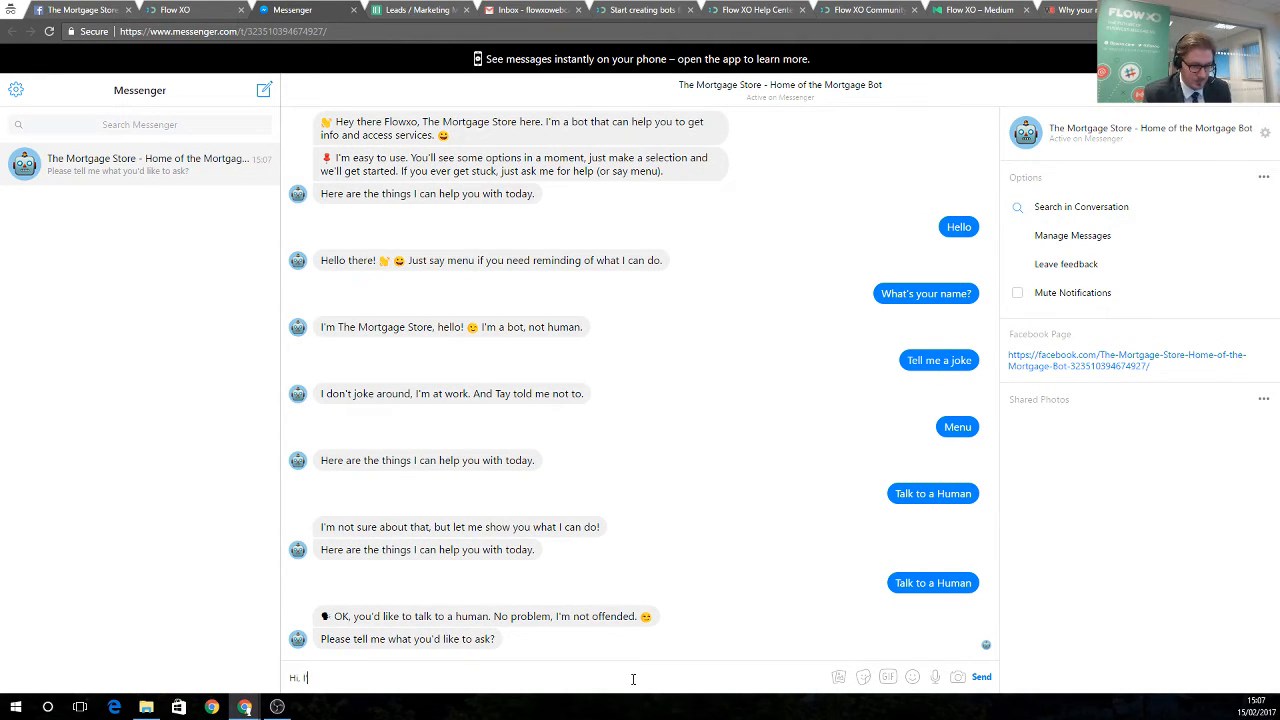
{"action": "type", "text": "d liek an update"}
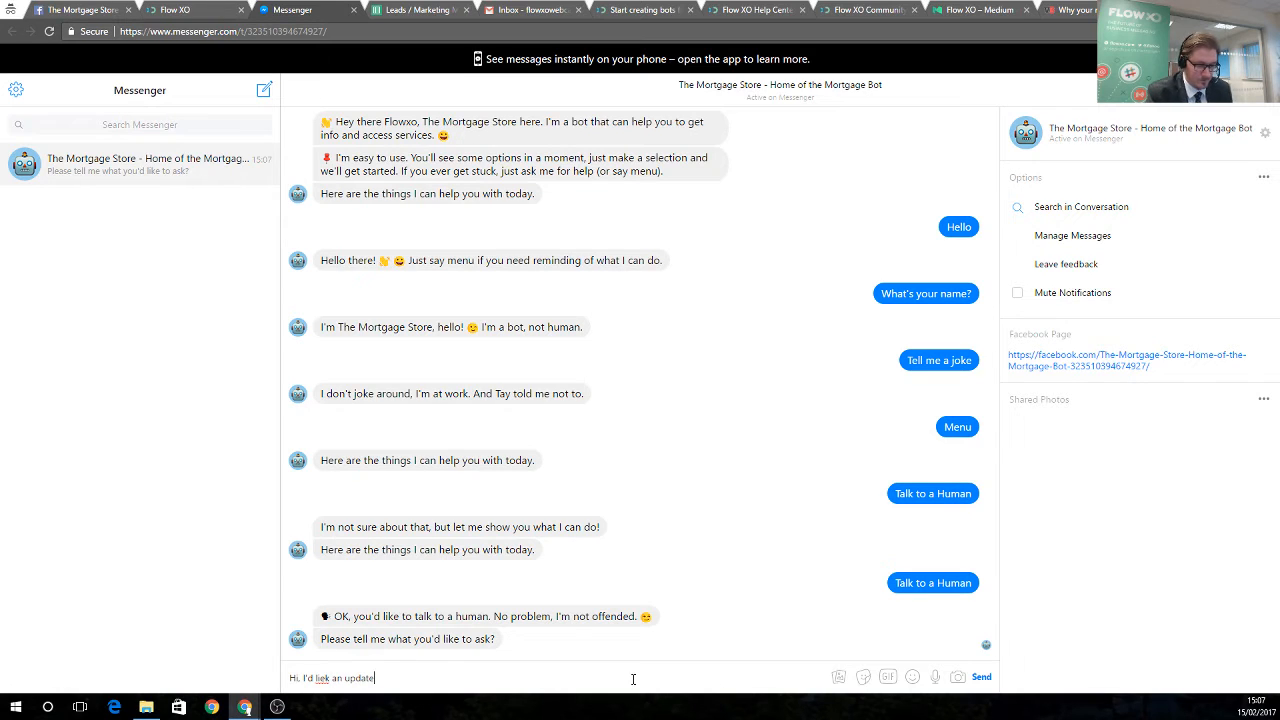
{"action": "type", "text": " on my case..."}
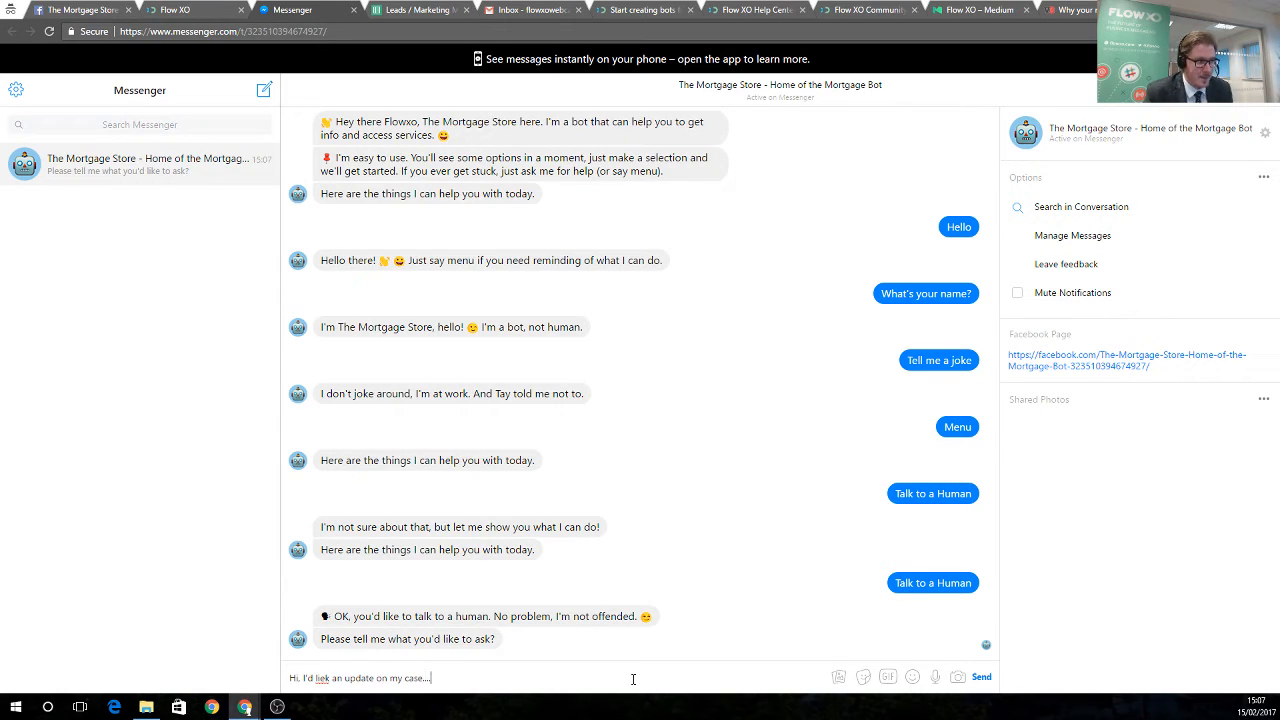
{"action": "right_click", "coordinate": [321, 678]}
{"action": "left_click", "coordinate": [352, 408]}
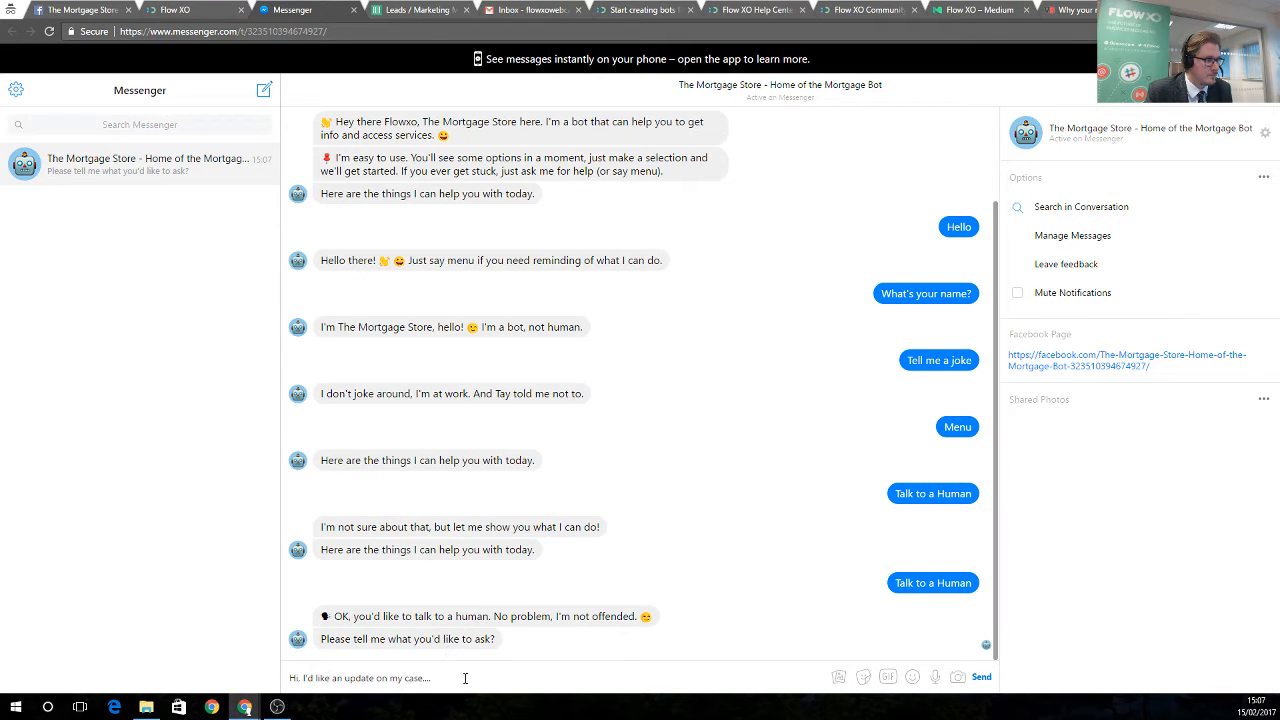
Check the Message a Human email step, then read the bot's working-hours confirmation in Messenger
{"action": "left_click", "coordinate": [199, 9]}
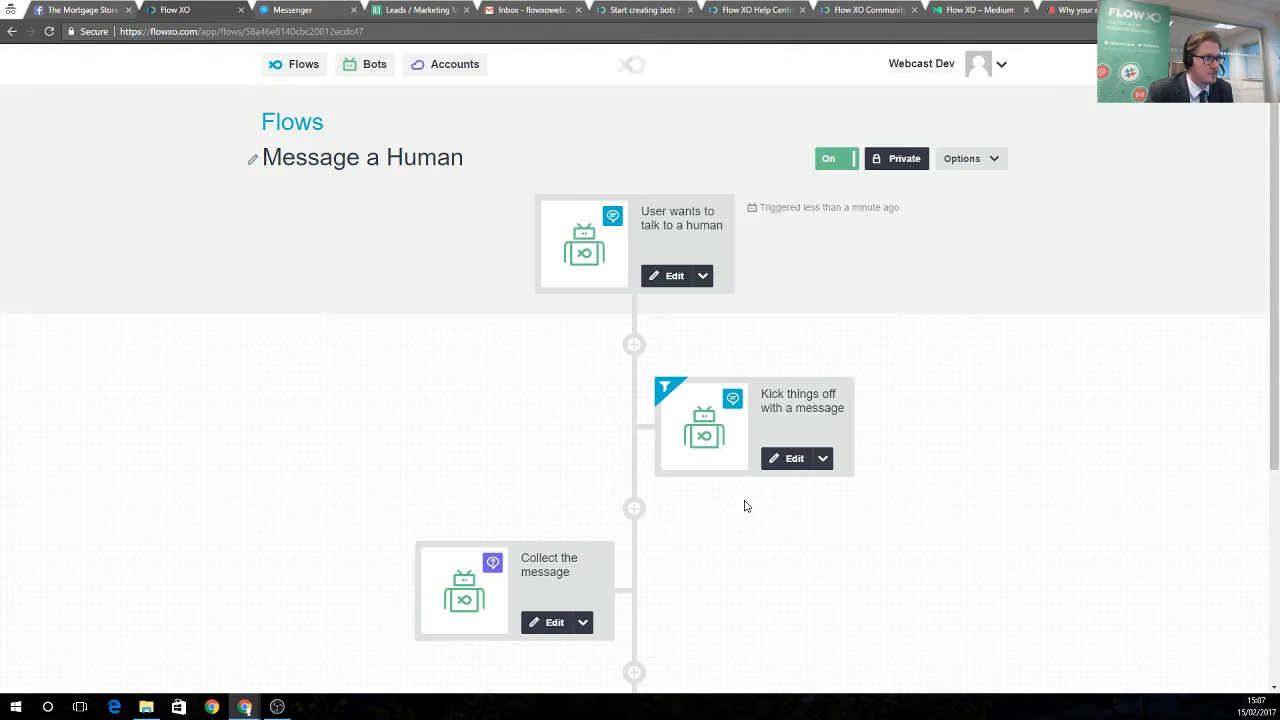
{"action": "scroll", "coordinate": [740, 515], "scroll_direction": "down", "scroll_amount": 3}
{"action": "left_click", "coordinate": [787, 522]}
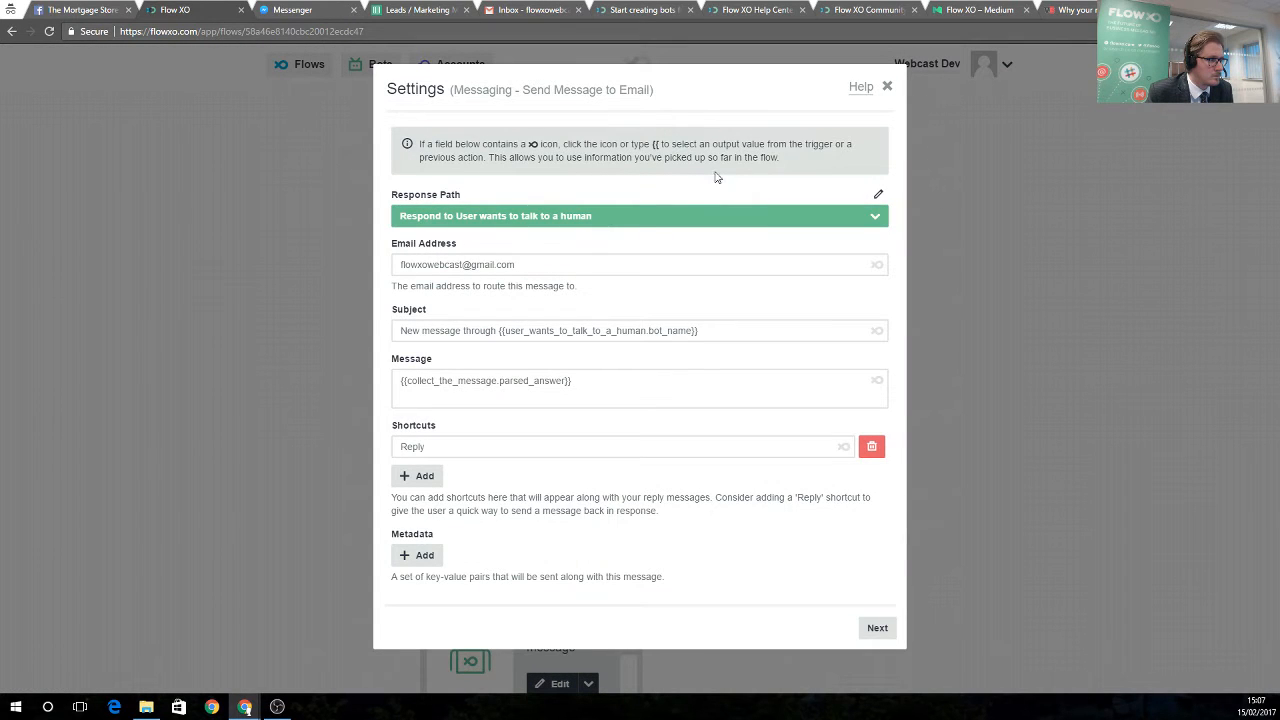
{"action": "left_click", "coordinate": [886, 87]}
{"action": "left_click", "coordinate": [296, 13]}
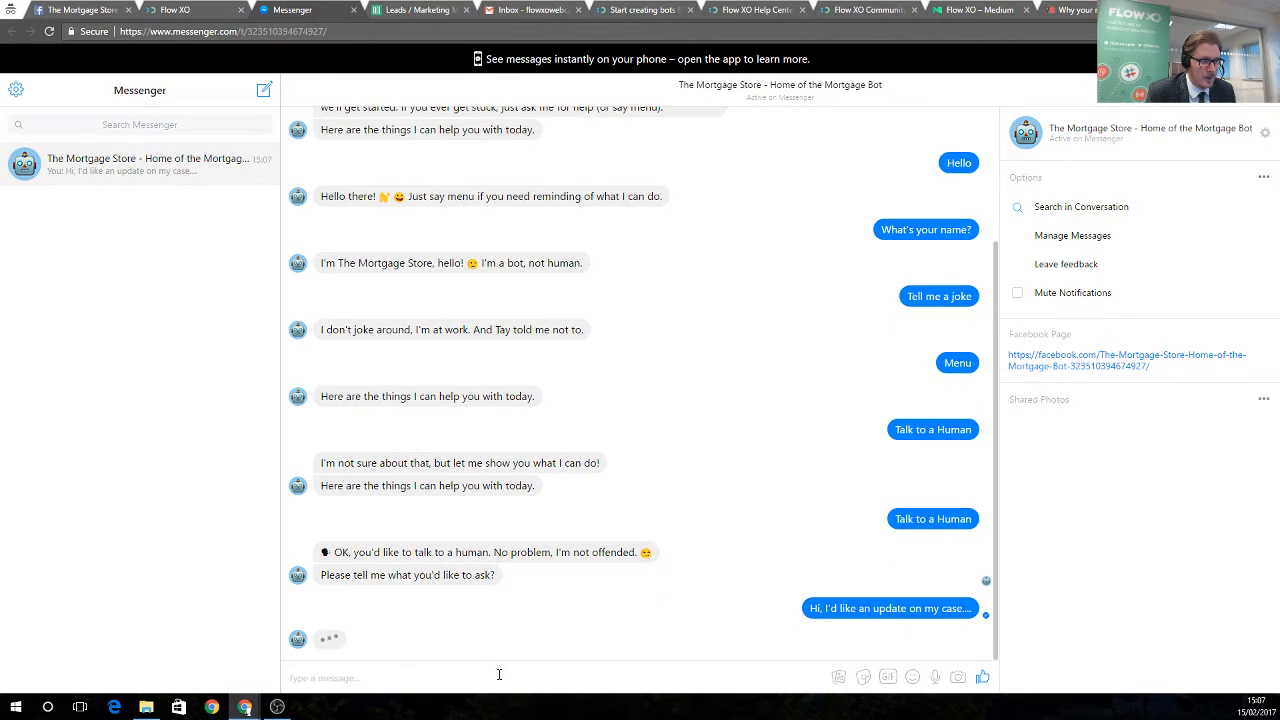
{"action": "left_click_drag", "start_coordinate": [363, 605], "coordinate": [640, 600]}
{"action": "left_click", "coordinate": [554, 673]}
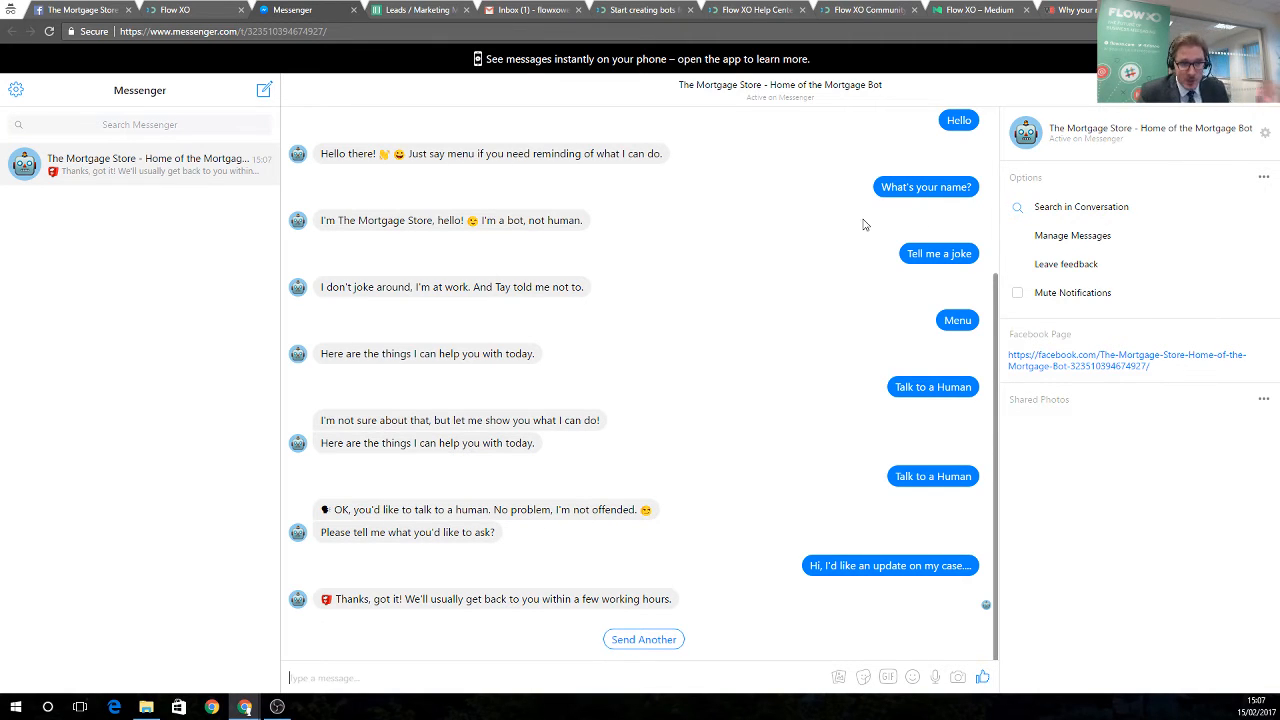
Reply to the forwarded 'New message through The Mortgage Store' email with 'Sure, let me try and help with that'
{"action": "left_click", "coordinate": [528, 14]}
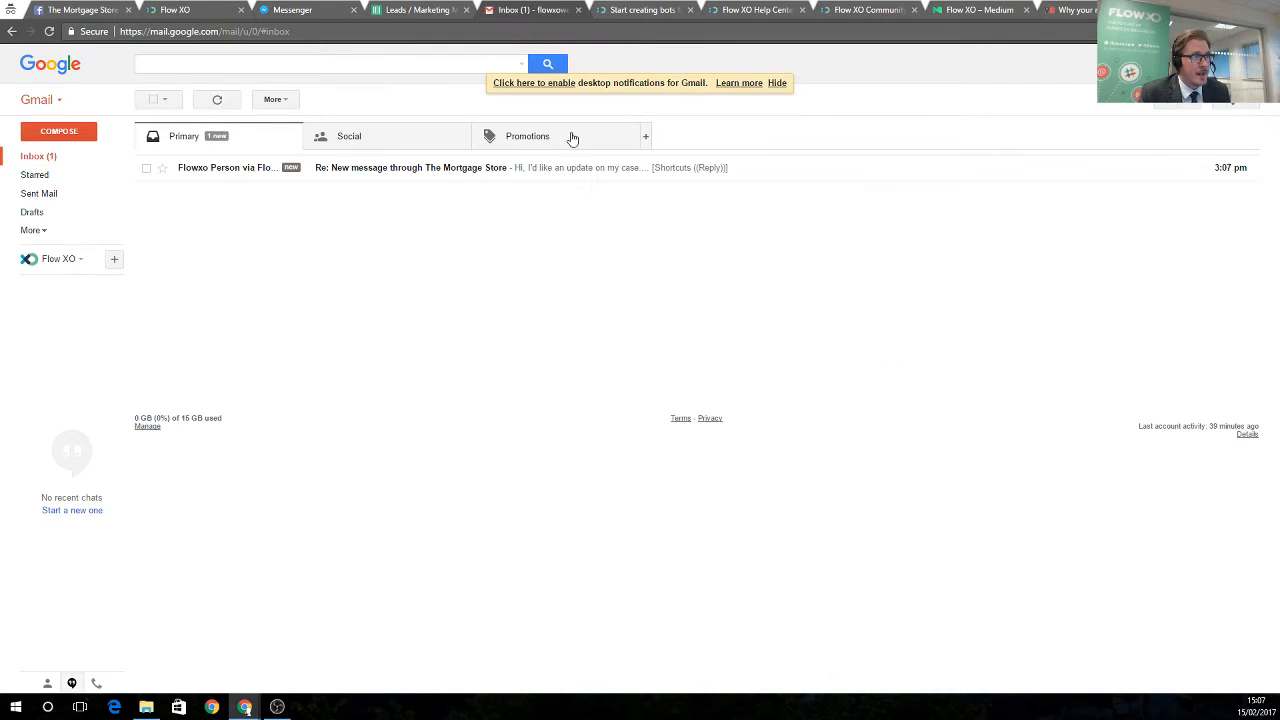
{"action": "left_click", "coordinate": [363, 172]}
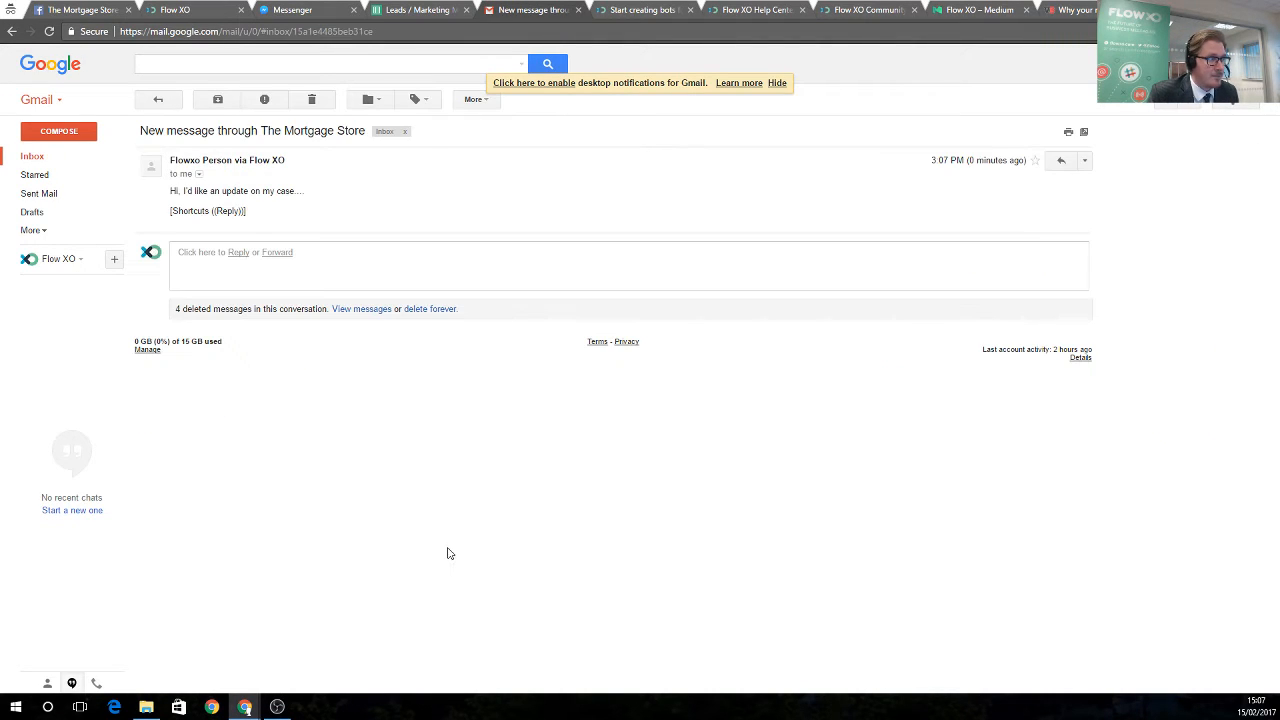
{"action": "left_click_drag", "start_coordinate": [163, 194], "coordinate": [318, 197]}
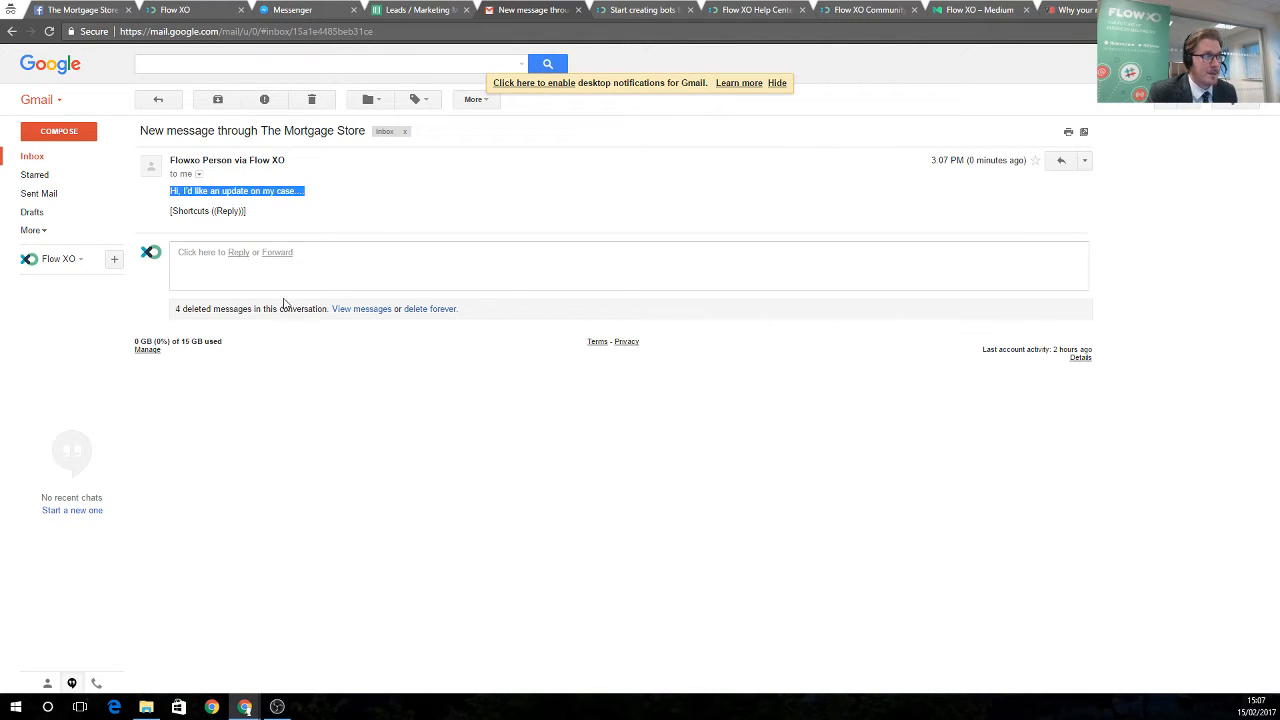
{"action": "left_click", "coordinate": [327, 217]}
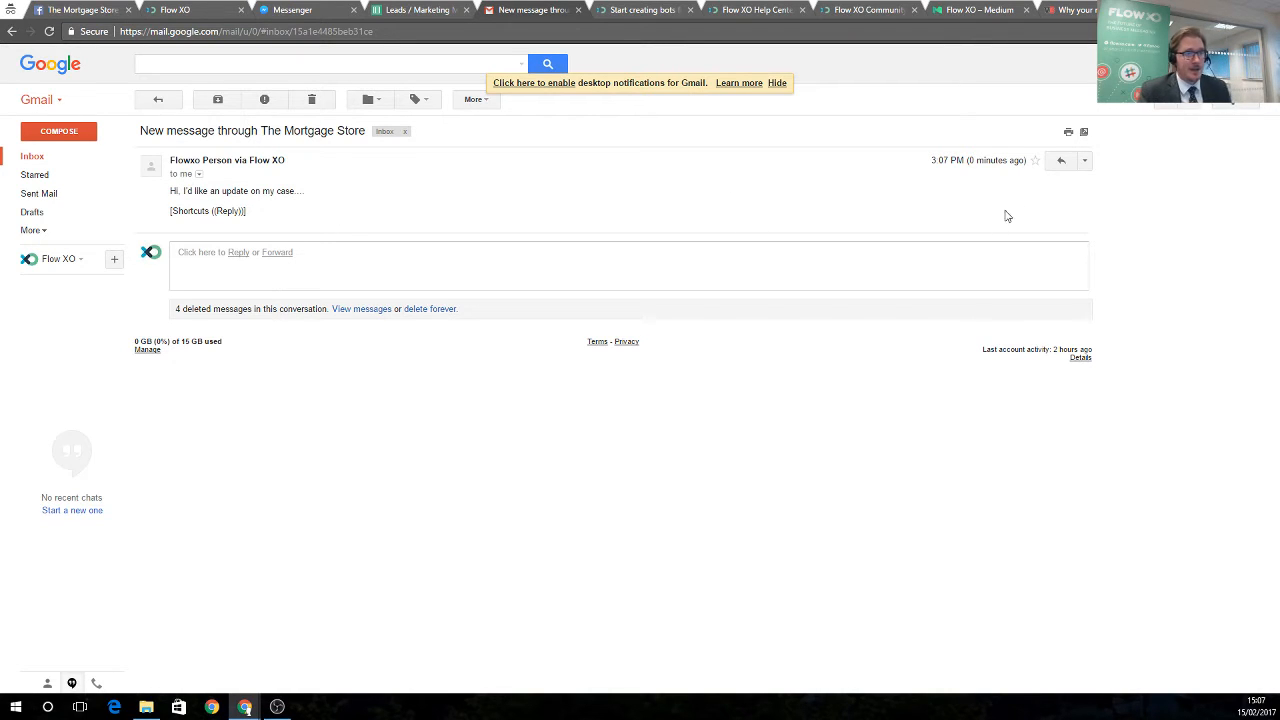
{"action": "left_click", "coordinate": [1060, 164]}
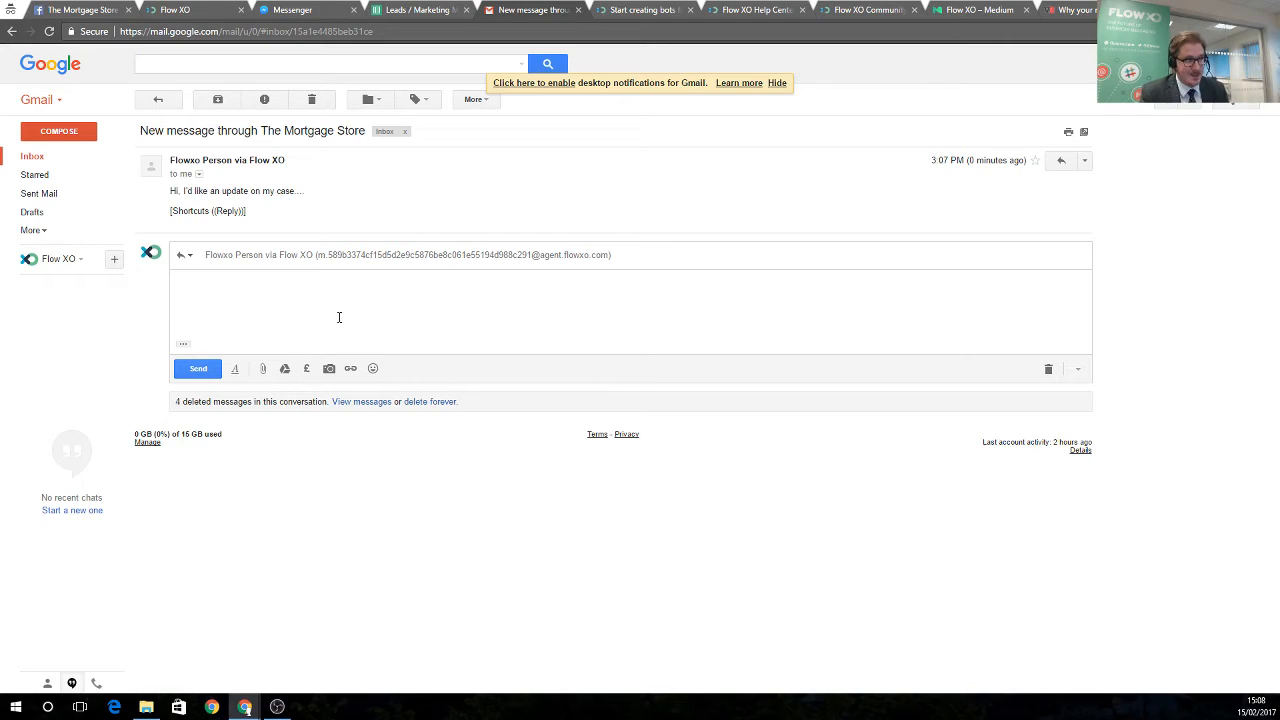
{"action": "type", "text": "Sure, l"}
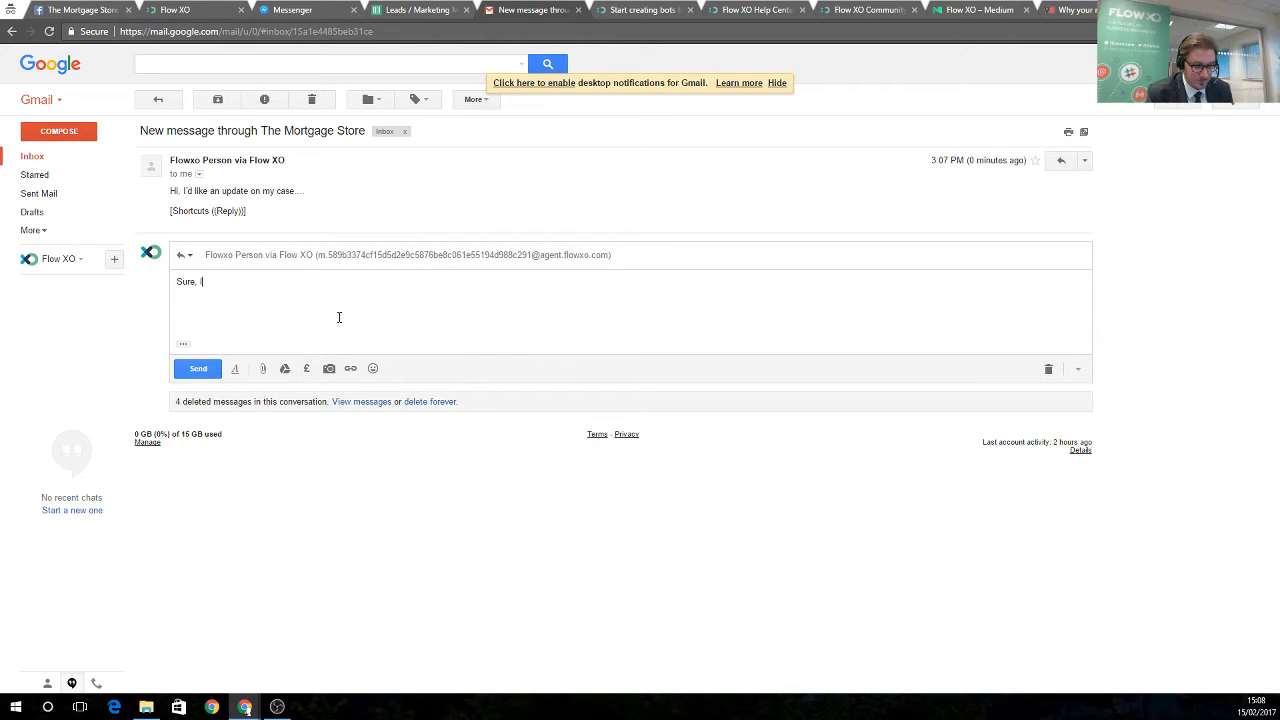
{"action": "type", "text": "et me try and"}
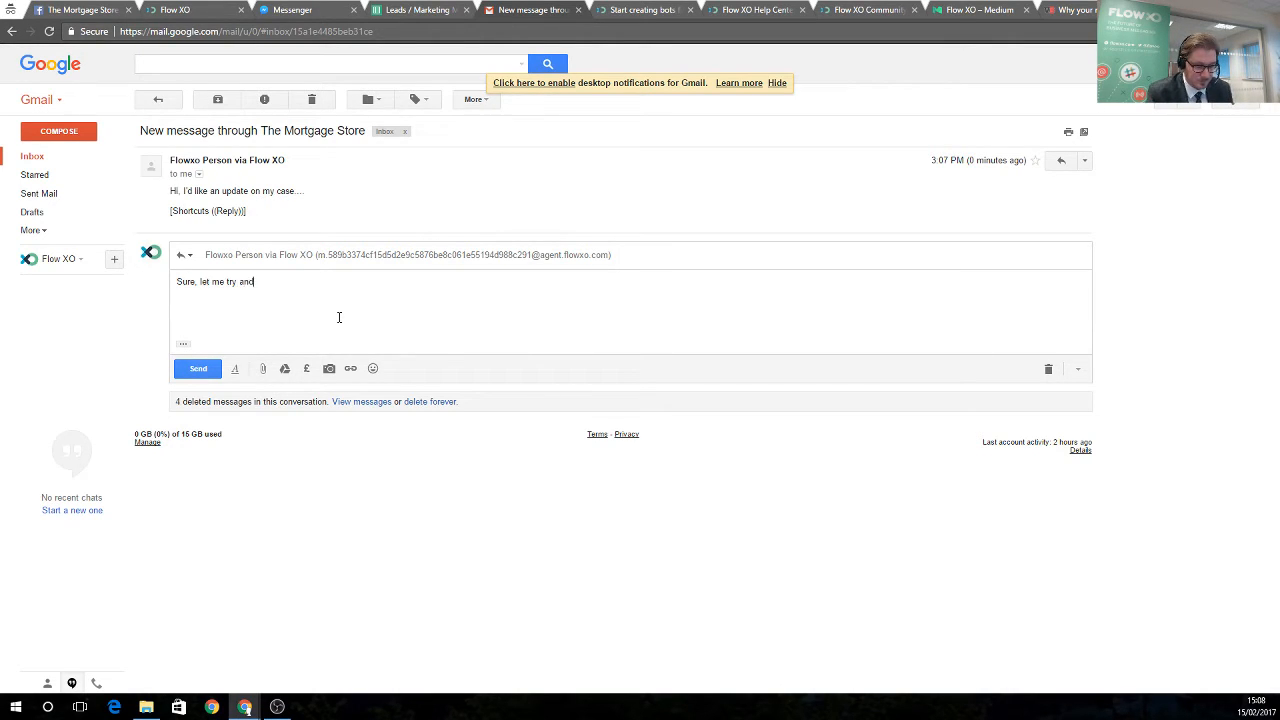
{"action": "type", "text": " help with that...."}
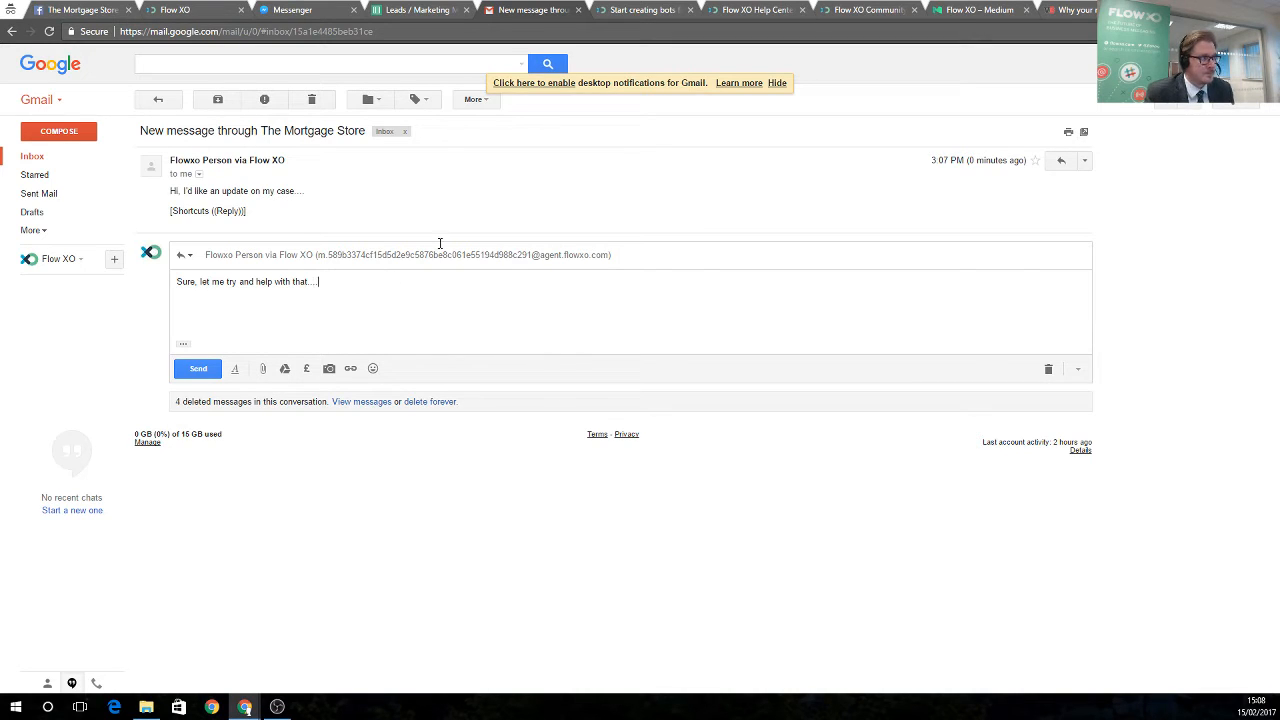
{"action": "left_click", "coordinate": [205, 369]}
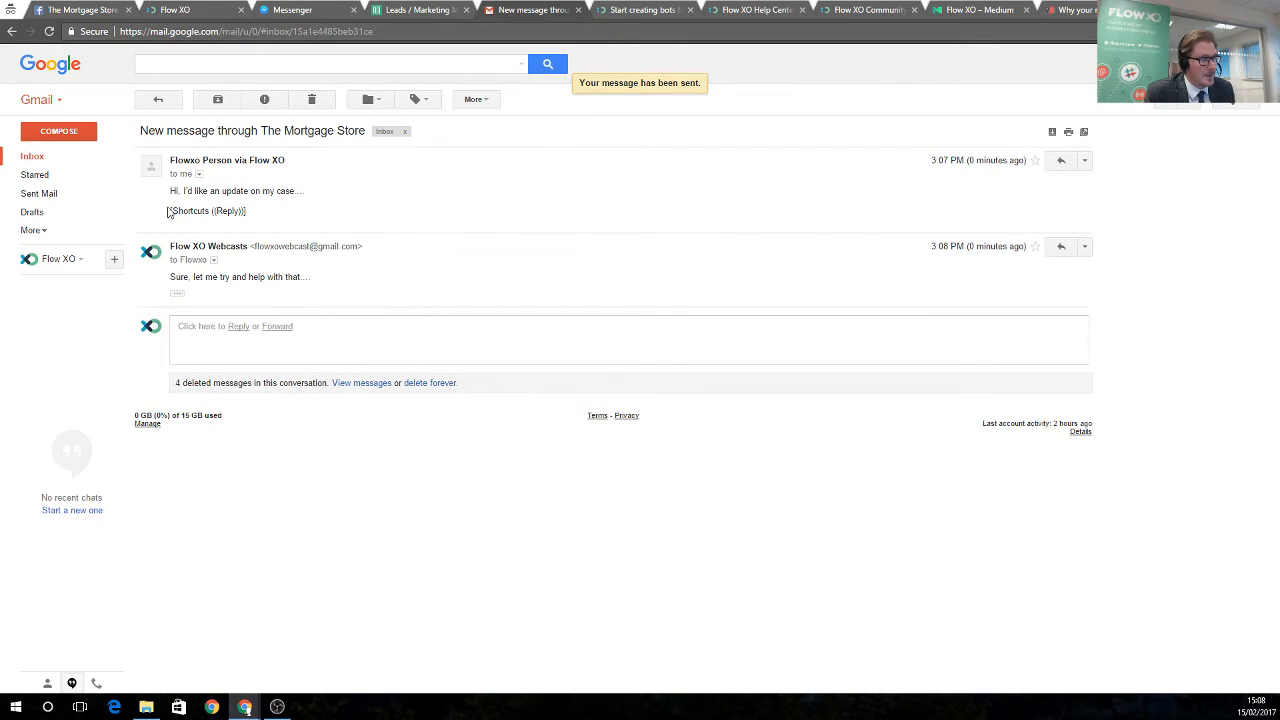
{"action": "left_click_drag", "start_coordinate": [169, 211], "coordinate": [258, 215]}
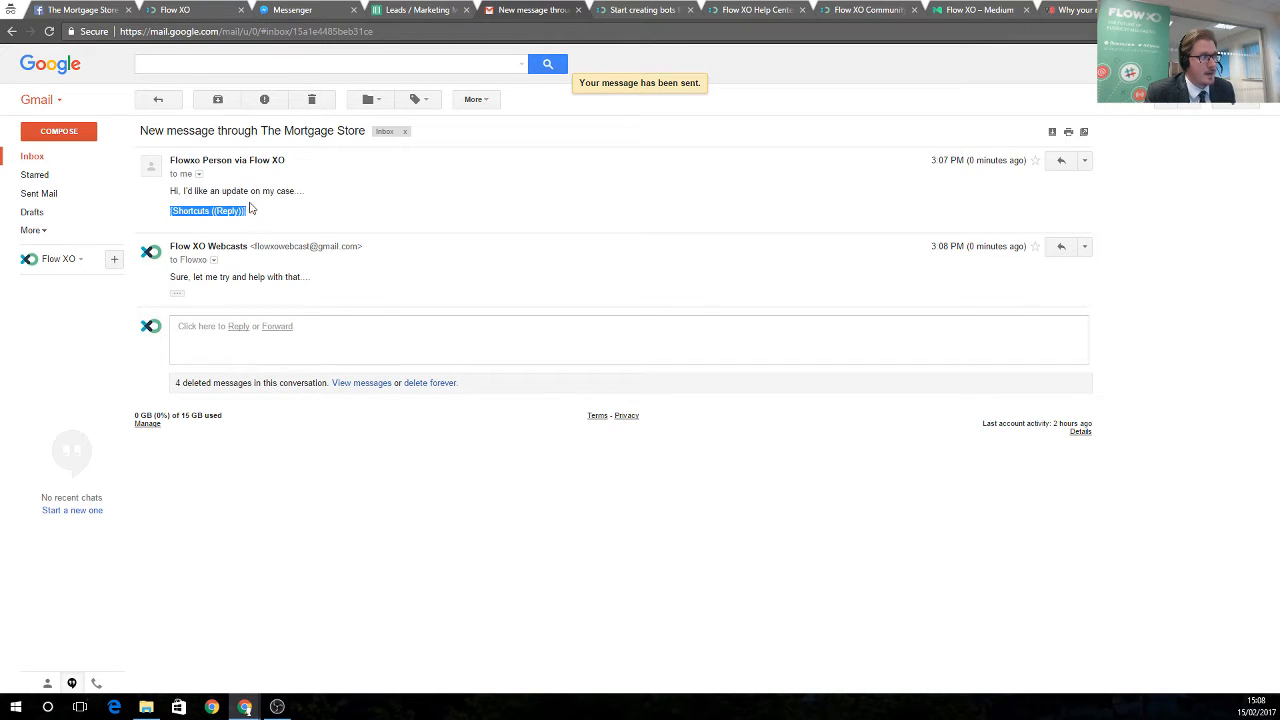
Check that the emailed reply 'Sure, let me try and help with that...' arrived in the bot chat
{"action": "left_click", "coordinate": [288, 10]}
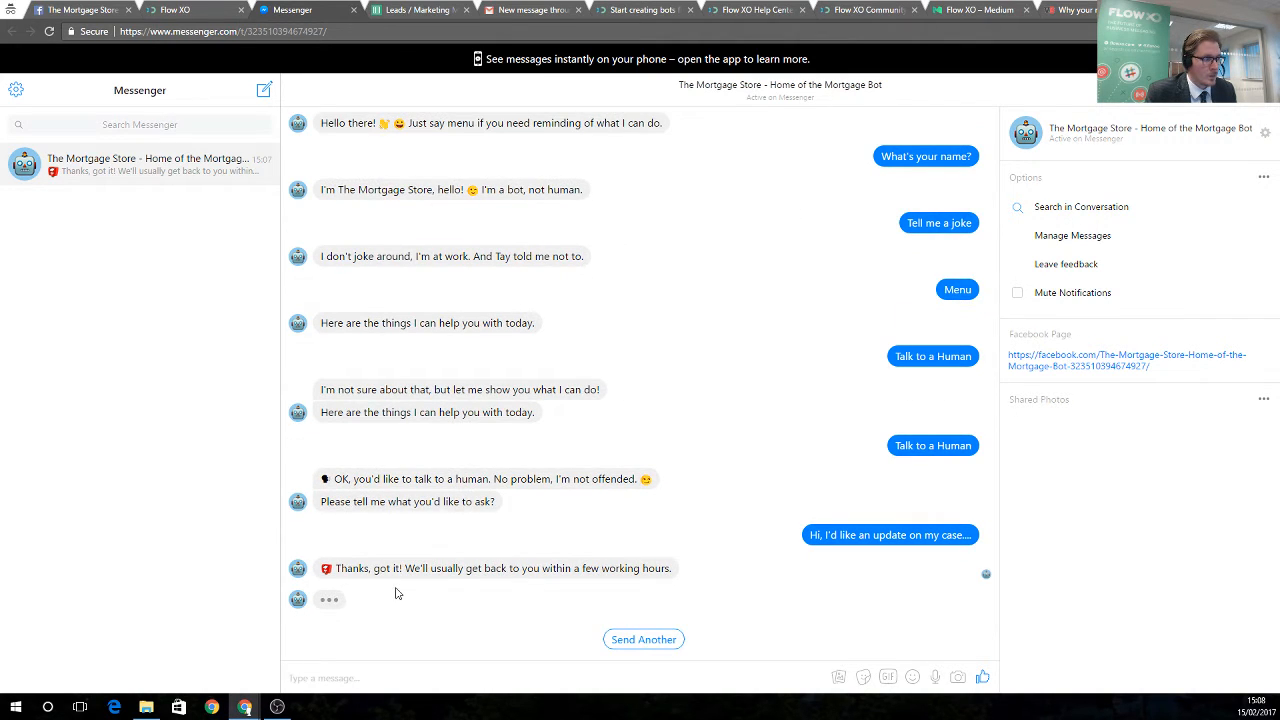
{"action": "left_click_drag", "start_coordinate": [322, 599], "coordinate": [488, 601]}
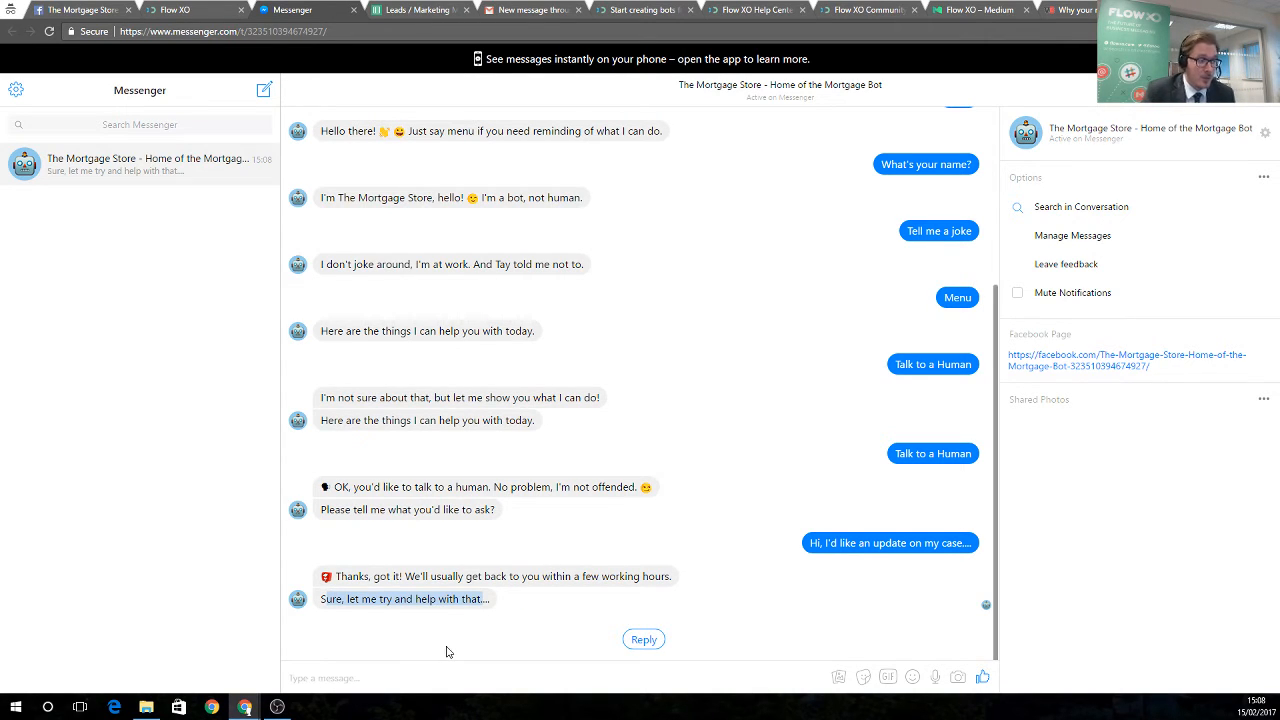
{"action": "left_click", "coordinate": [414, 676]}
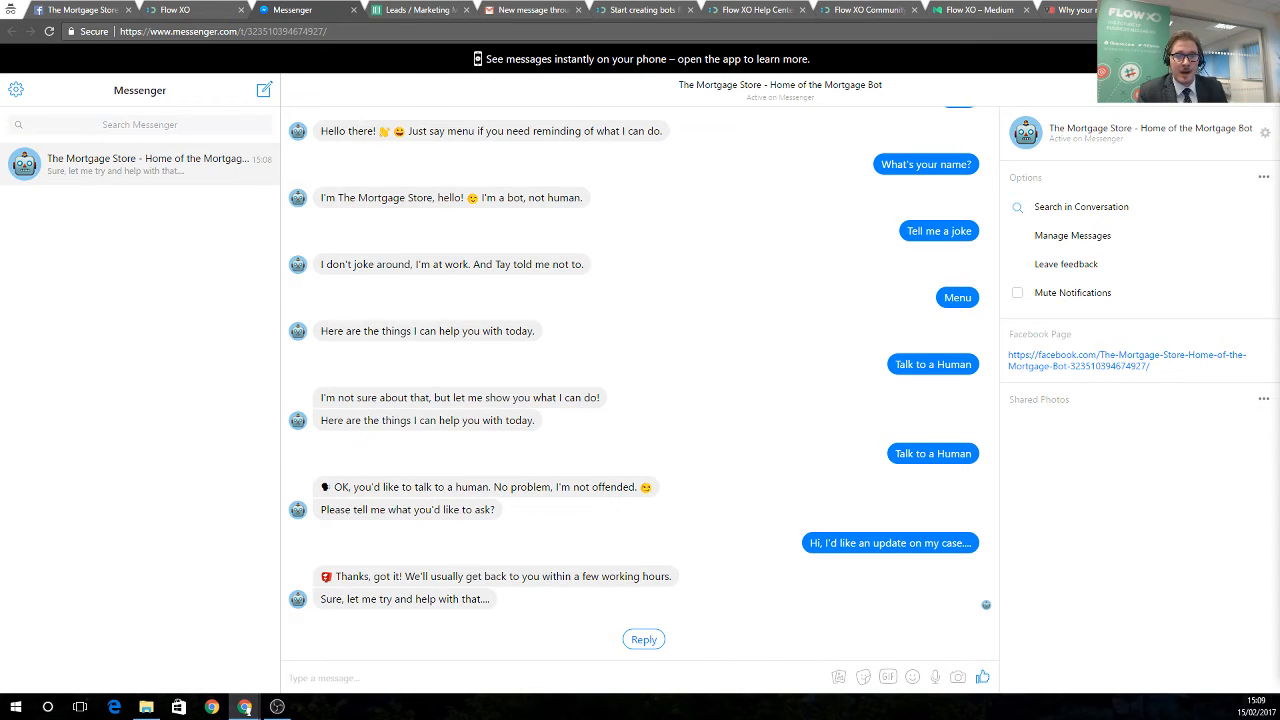
Send 'menu' to the bot and choose the Get a Quote quick reply
{"action": "left_click", "coordinate": [665, 677]}
{"action": "type", "text": "menu"}
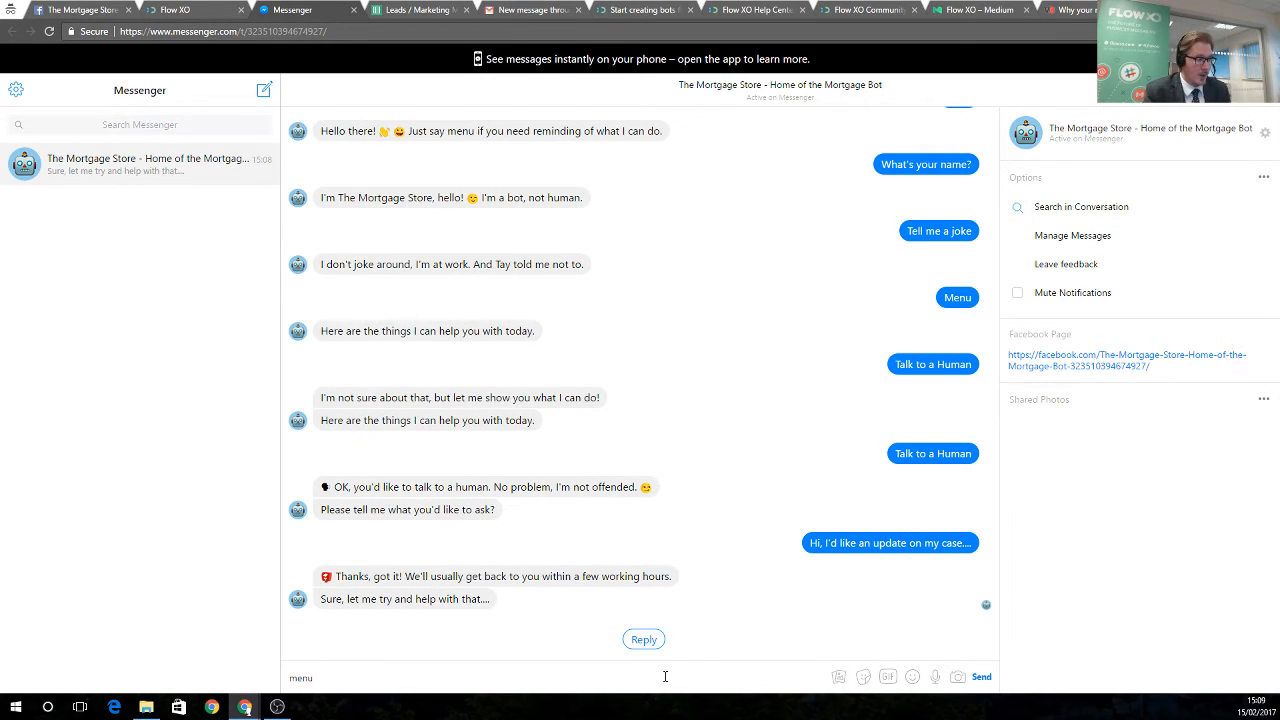
{"action": "key", "text": "Return"}
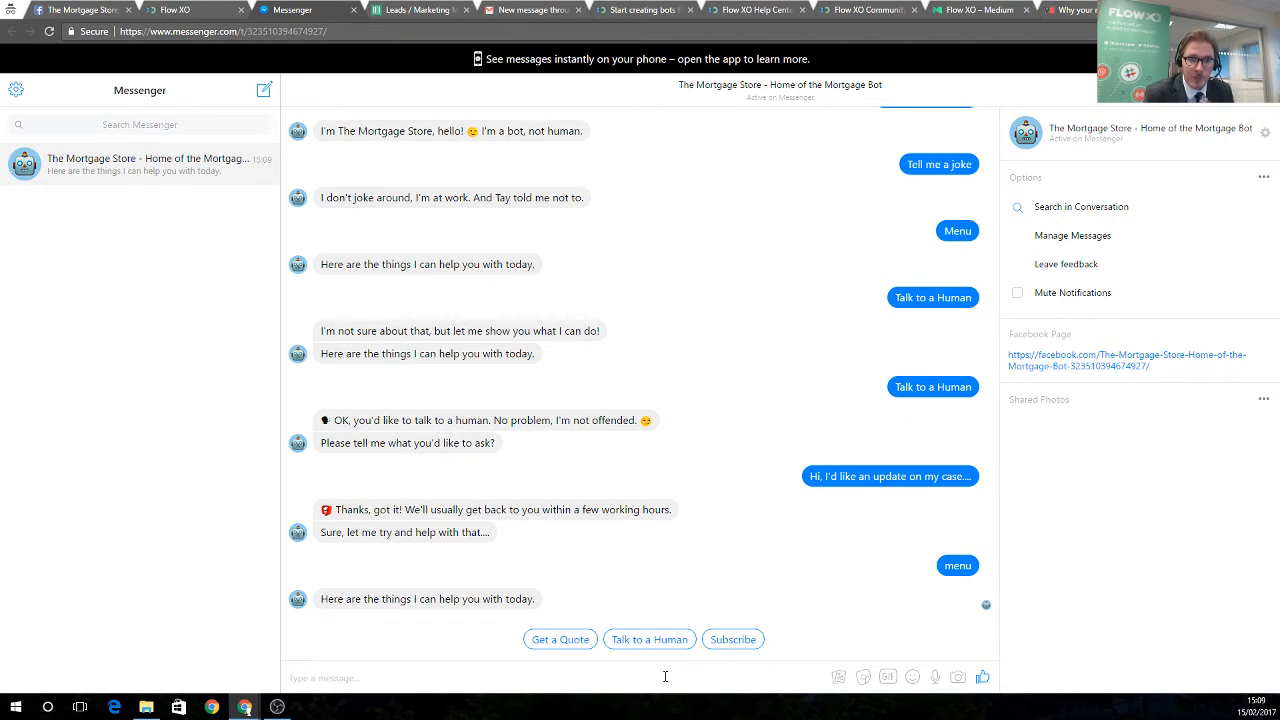
{"action": "left_click", "coordinate": [566, 641]}
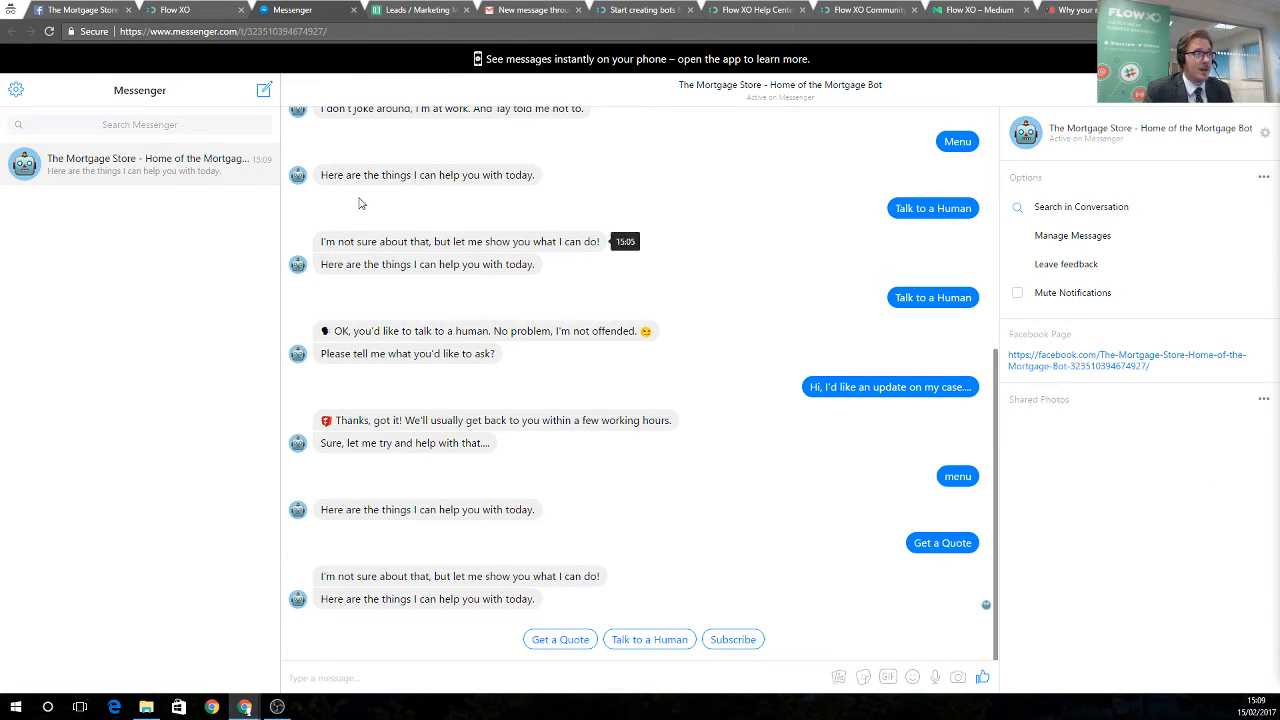
{"action": "left_click", "coordinate": [148, 11]}
Open the Get a Quote flow from the Forms folder and switch it on
{"action": "scroll", "coordinate": [265, 314], "scroll_direction": "up", "scroll_amount": 3}
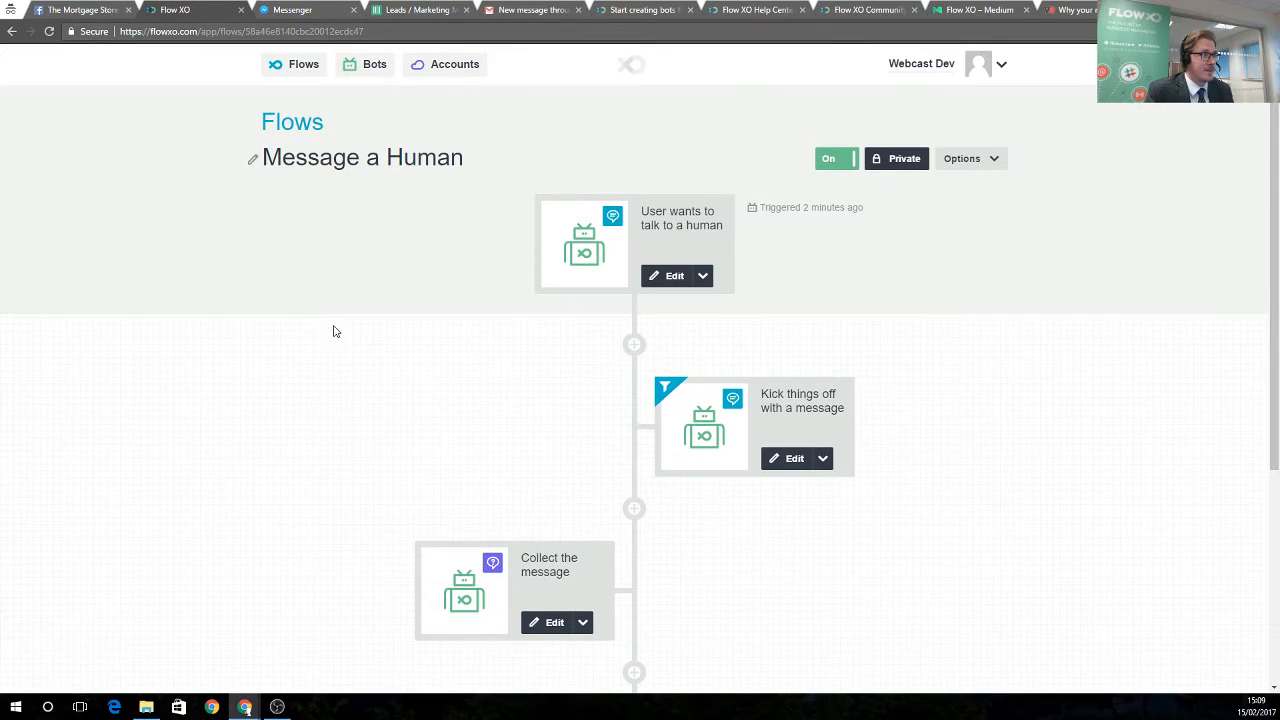
{"action": "left_click", "coordinate": [290, 78]}
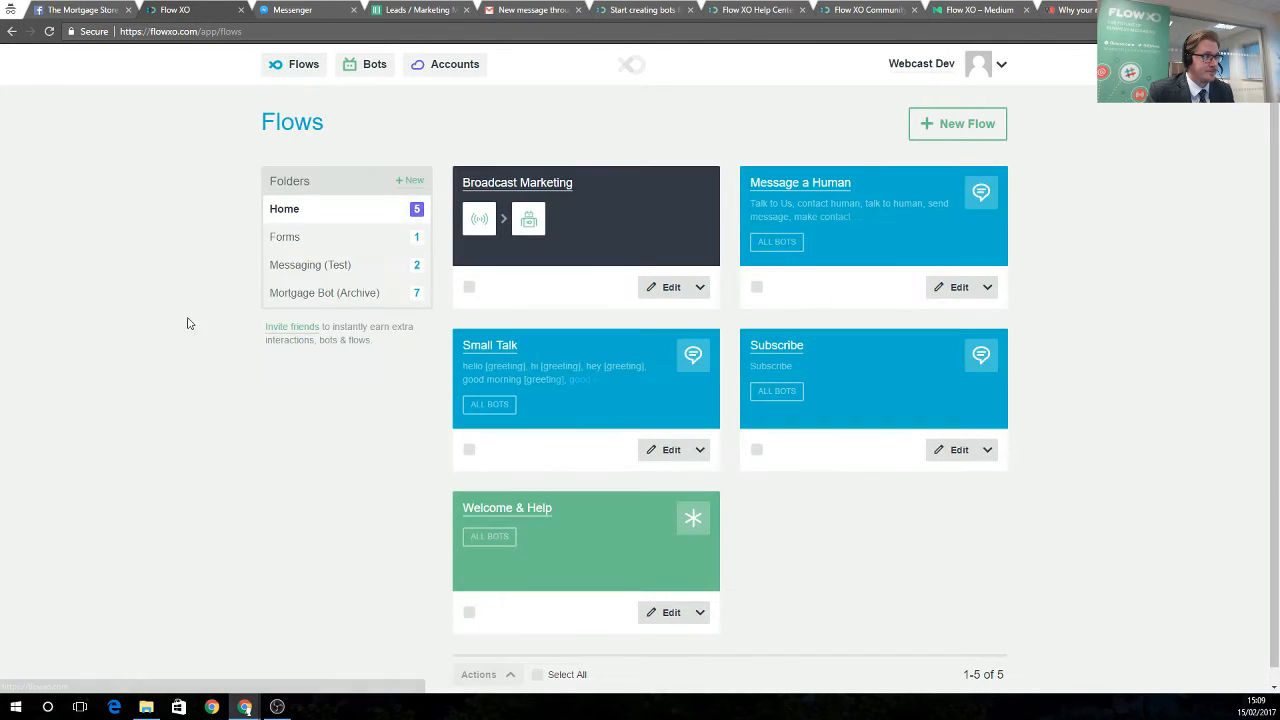
{"action": "left_click", "coordinate": [300, 240]}
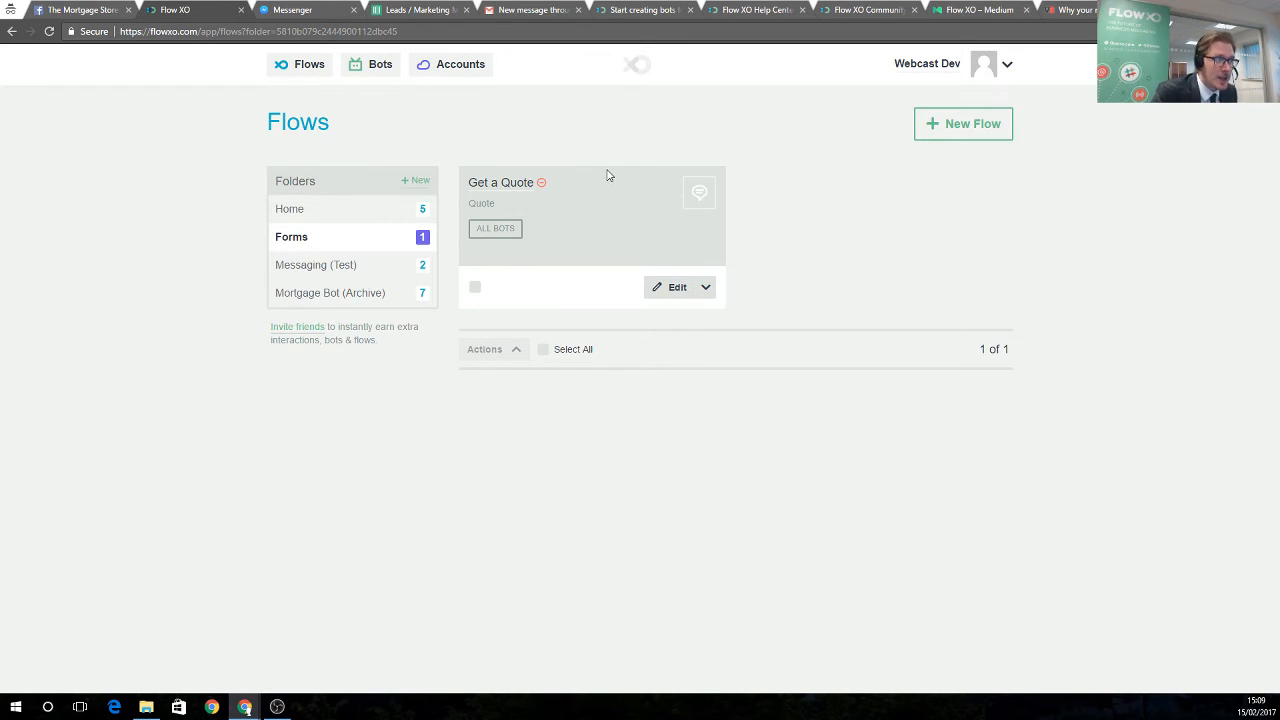
{"action": "left_click", "coordinate": [650, 288]}
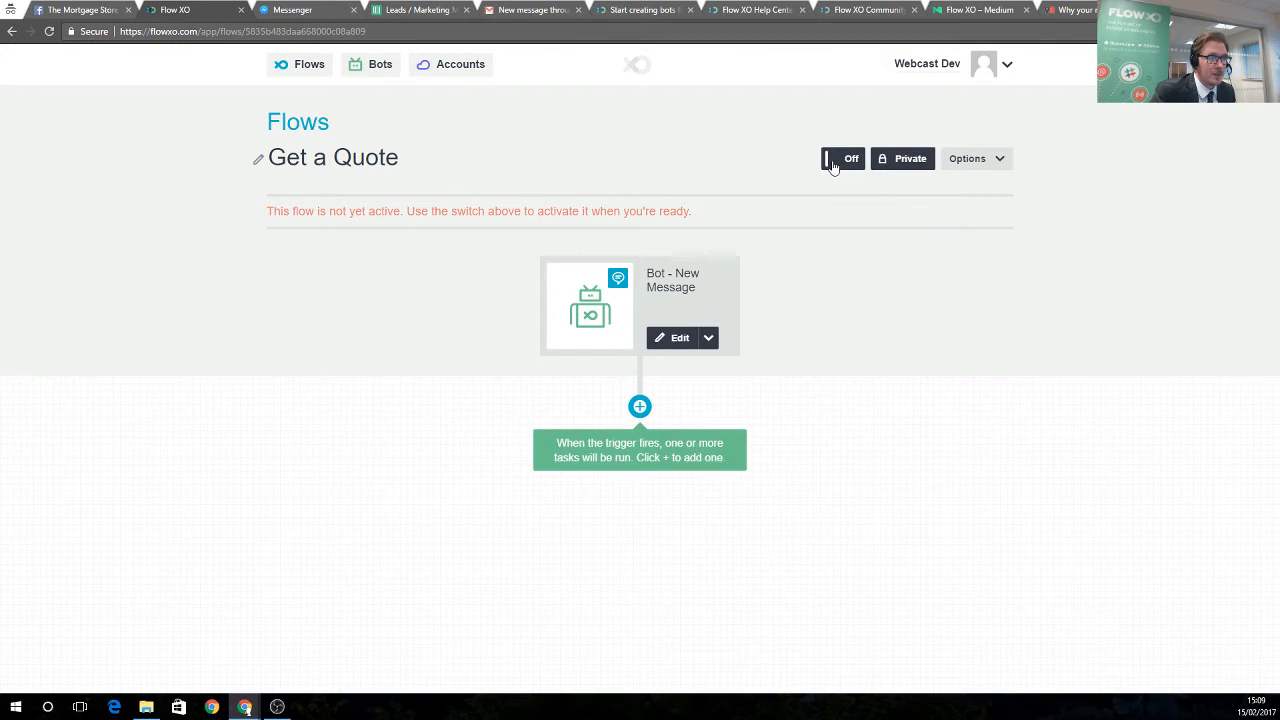
{"action": "left_click", "coordinate": [832, 162]}
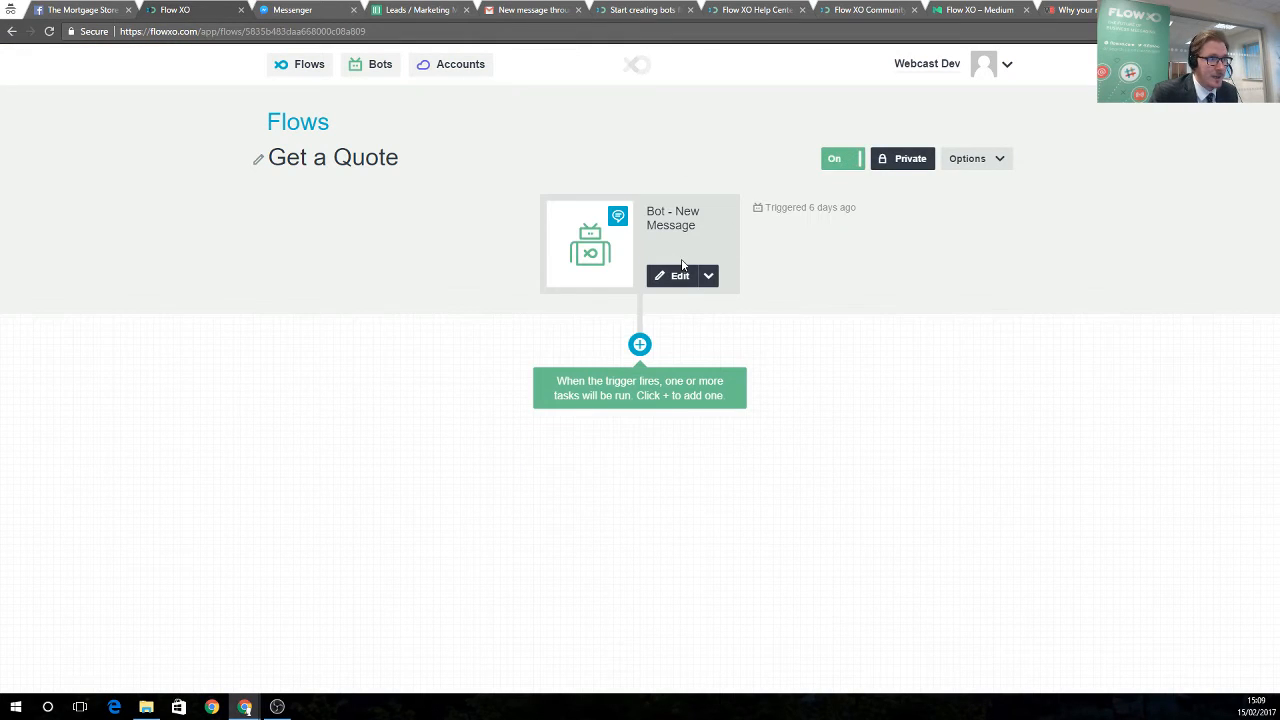
Re-save the Bot New Message trigger unchanged so it still listens for 'Quote'
{"action": "left_click", "coordinate": [680, 274]}
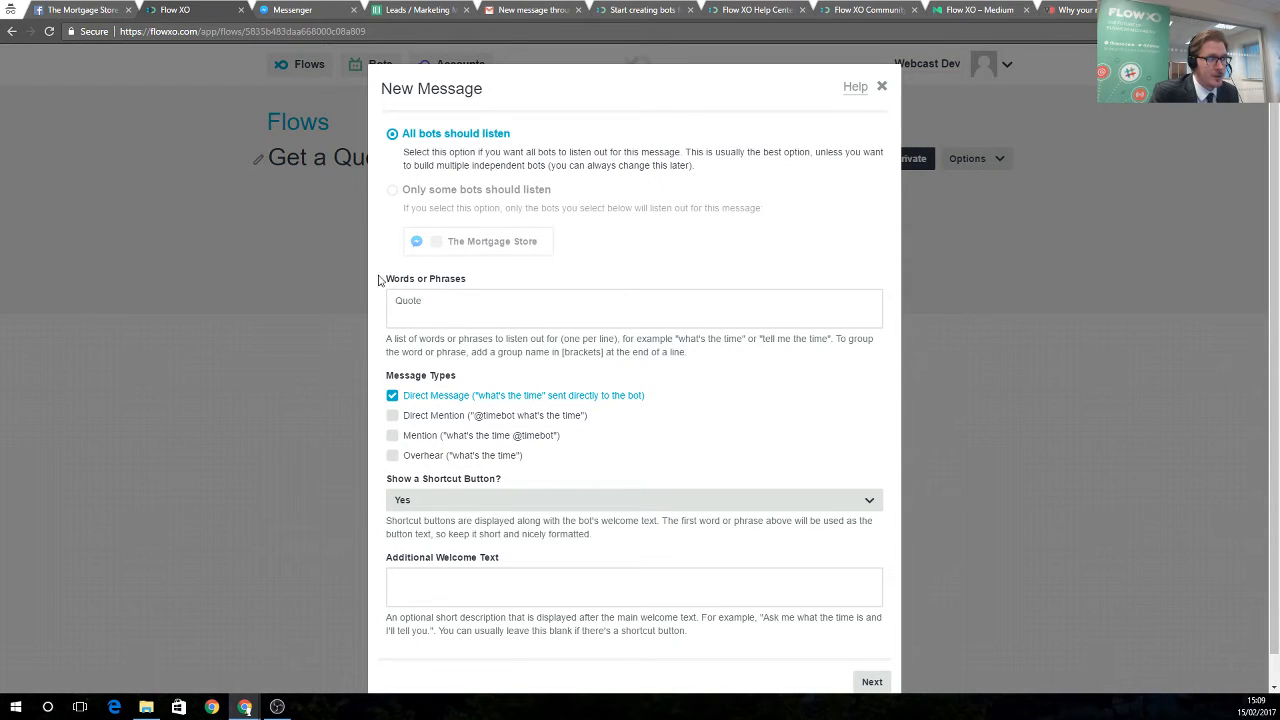
{"action": "scroll", "coordinate": [728, 493], "scroll_direction": "down", "scroll_amount": 1}
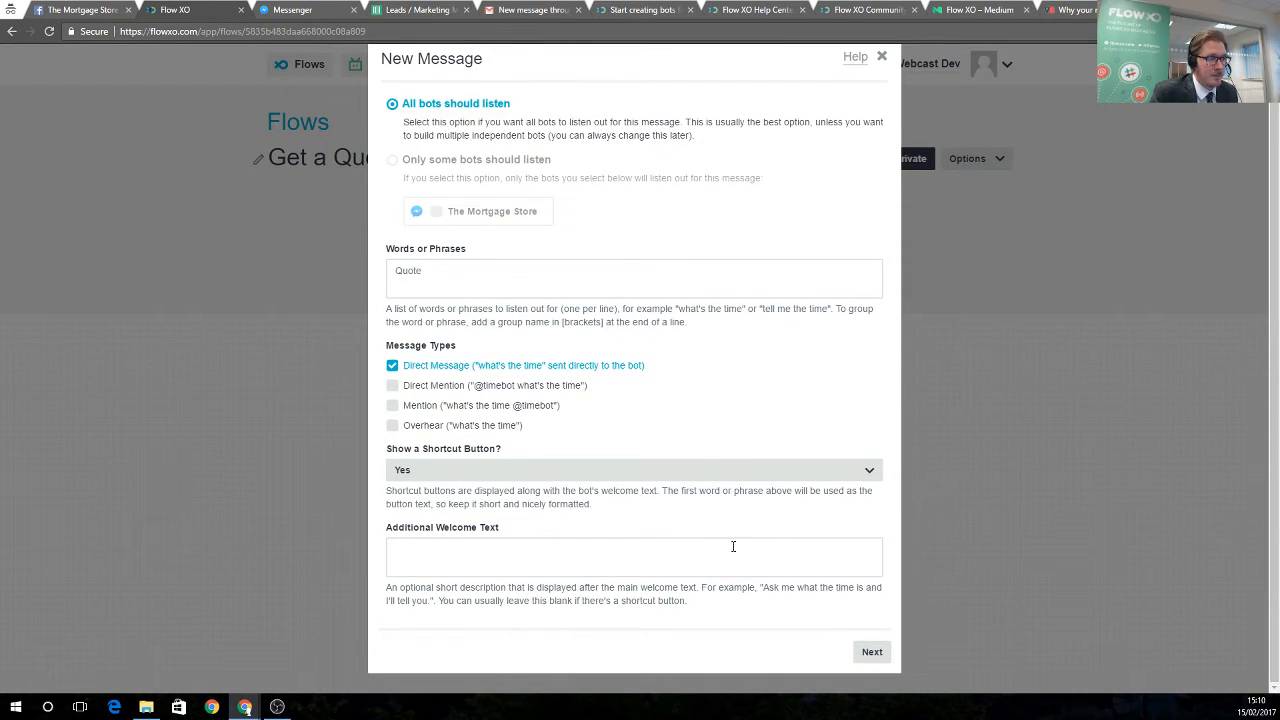
{"action": "left_click", "coordinate": [872, 651]}
{"action": "left_click", "coordinate": [877, 275]}
{"action": "left_click", "coordinate": [875, 278]}
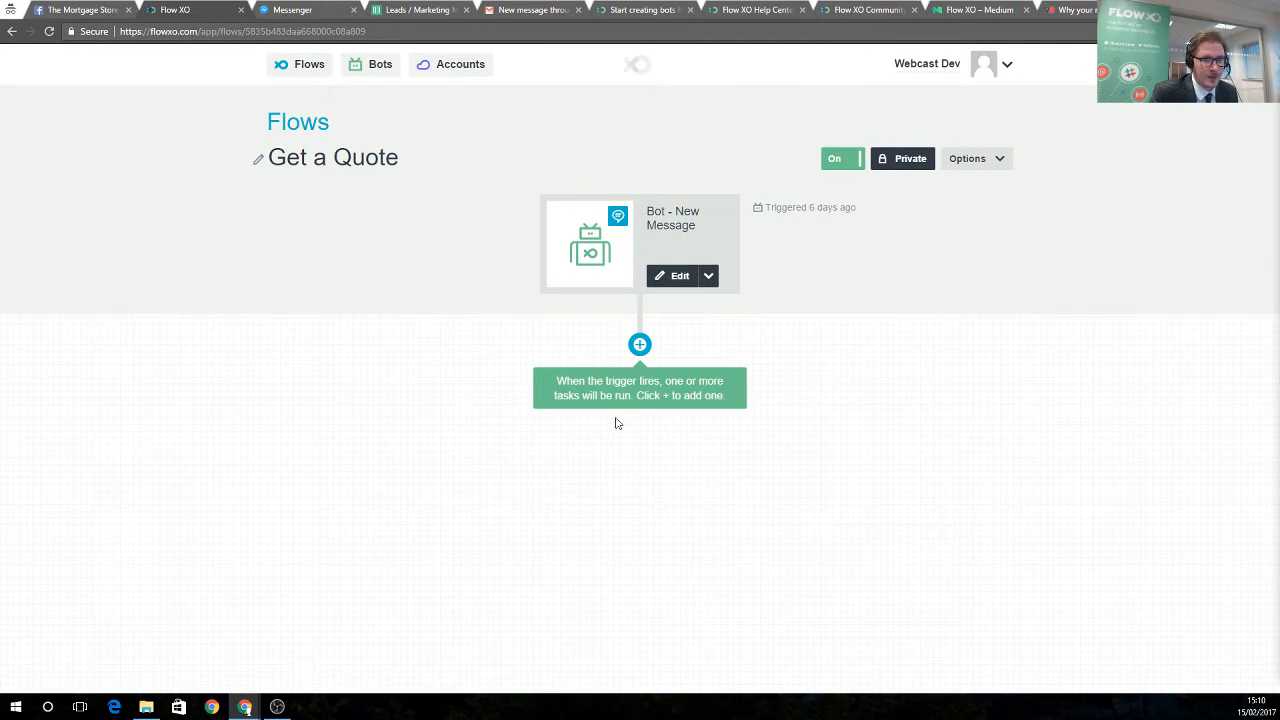
Add a Bot Send a Message step replying "Let's me take some information..." after the trigger
{"action": "left_click", "coordinate": [639, 344]}
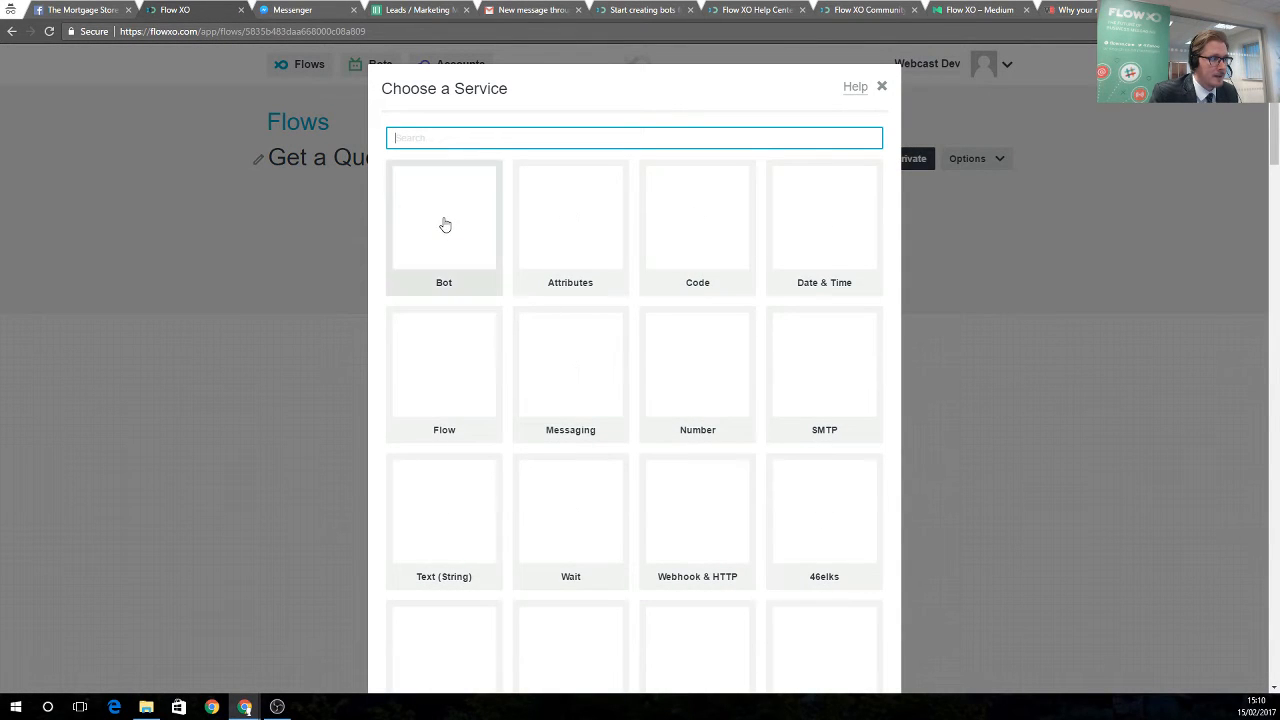
{"action": "left_click", "coordinate": [445, 220]}
{"action": "left_click", "coordinate": [872, 293]}
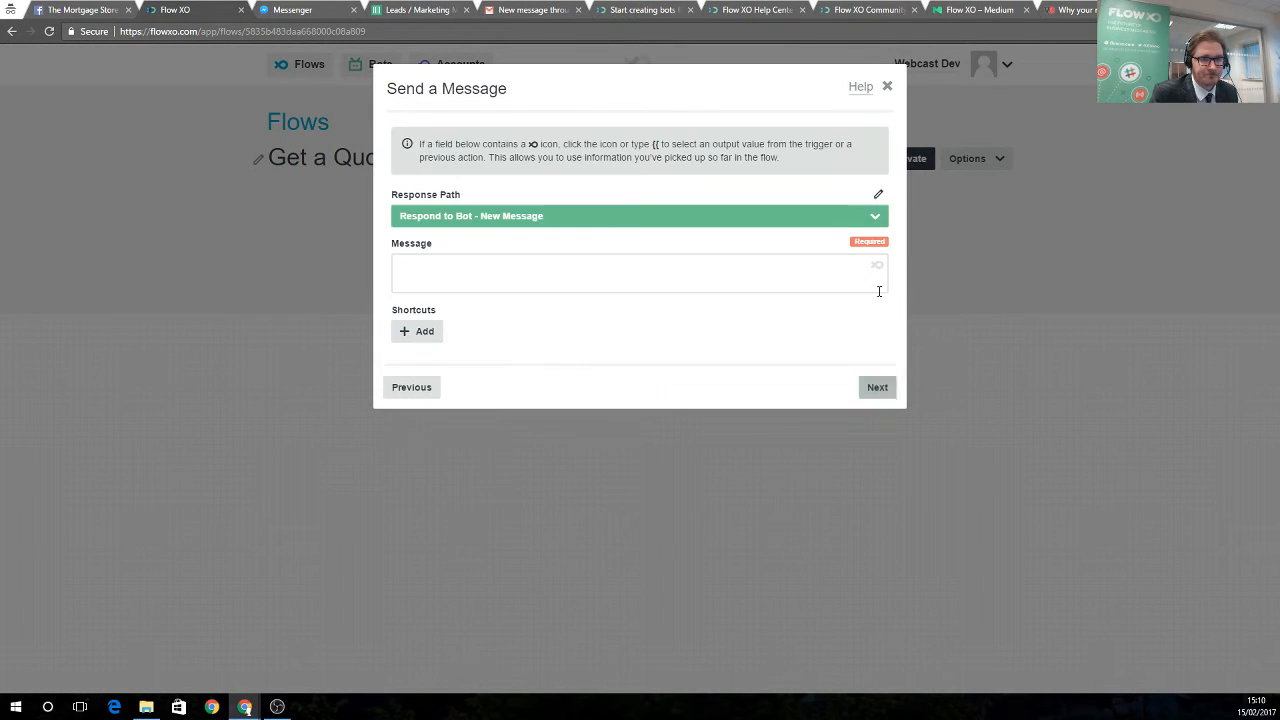
{"action": "left_click", "coordinate": [528, 269]}
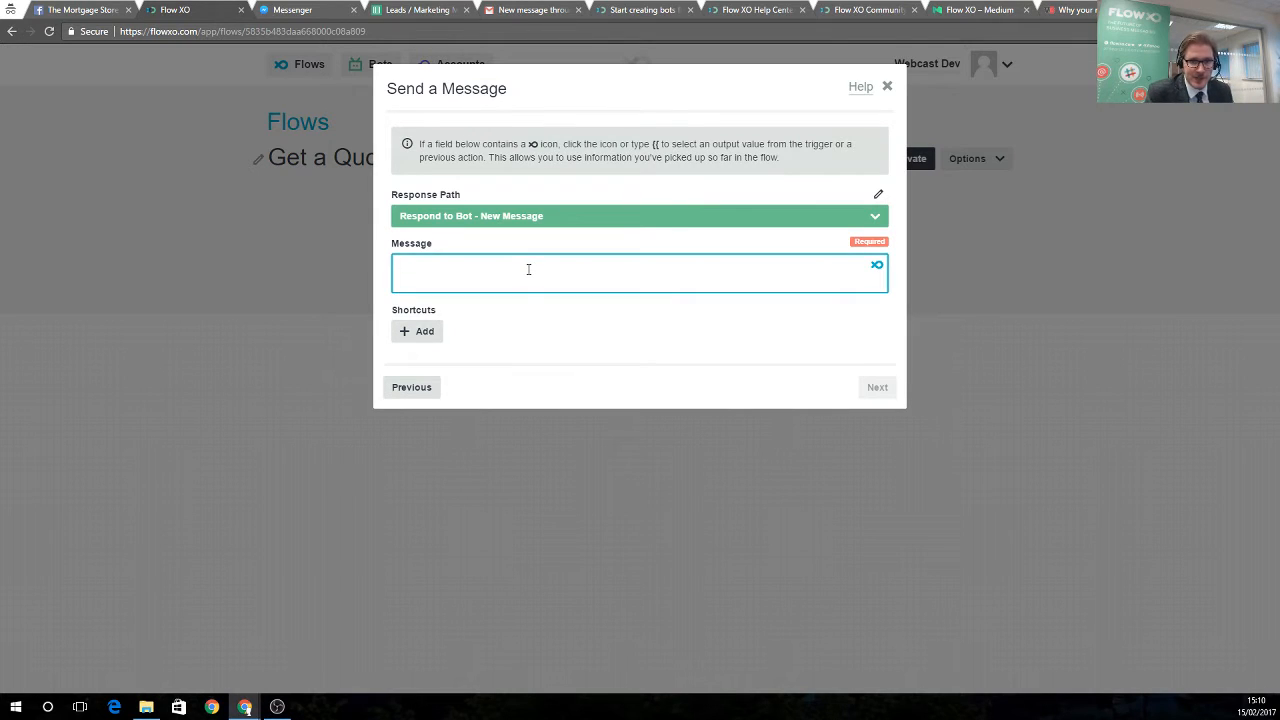
{"action": "type", "text": "Let me take some information..."}
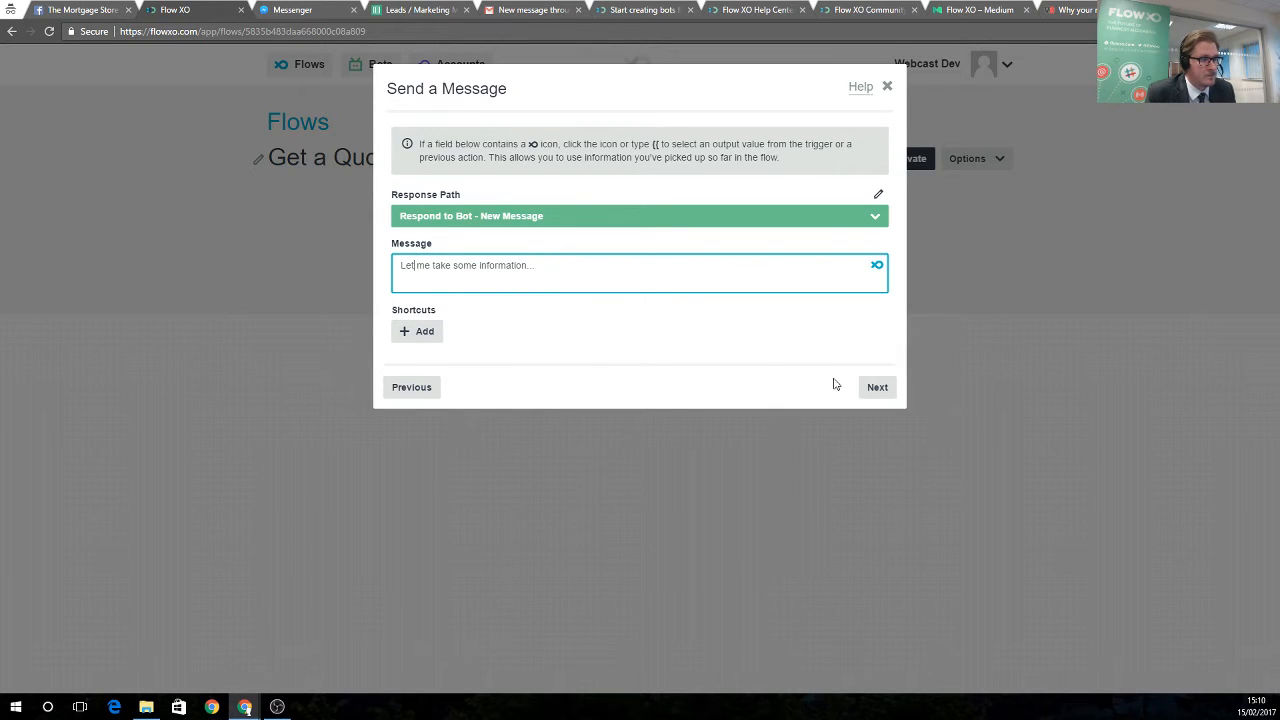
{"action": "left_click", "coordinate": [877, 387]}
{"action": "left_click", "coordinate": [879, 277]}
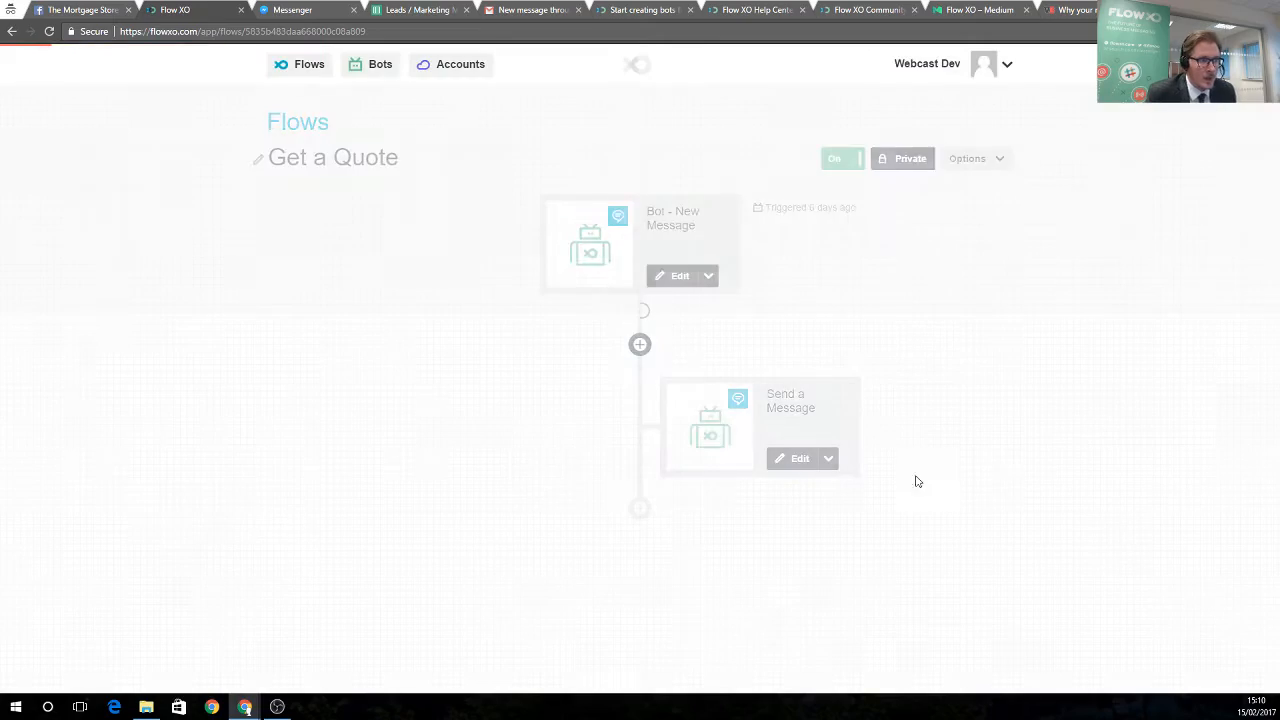
Add a new Bot step using the Ask a Question action
{"action": "left_click", "coordinate": [639, 510]}
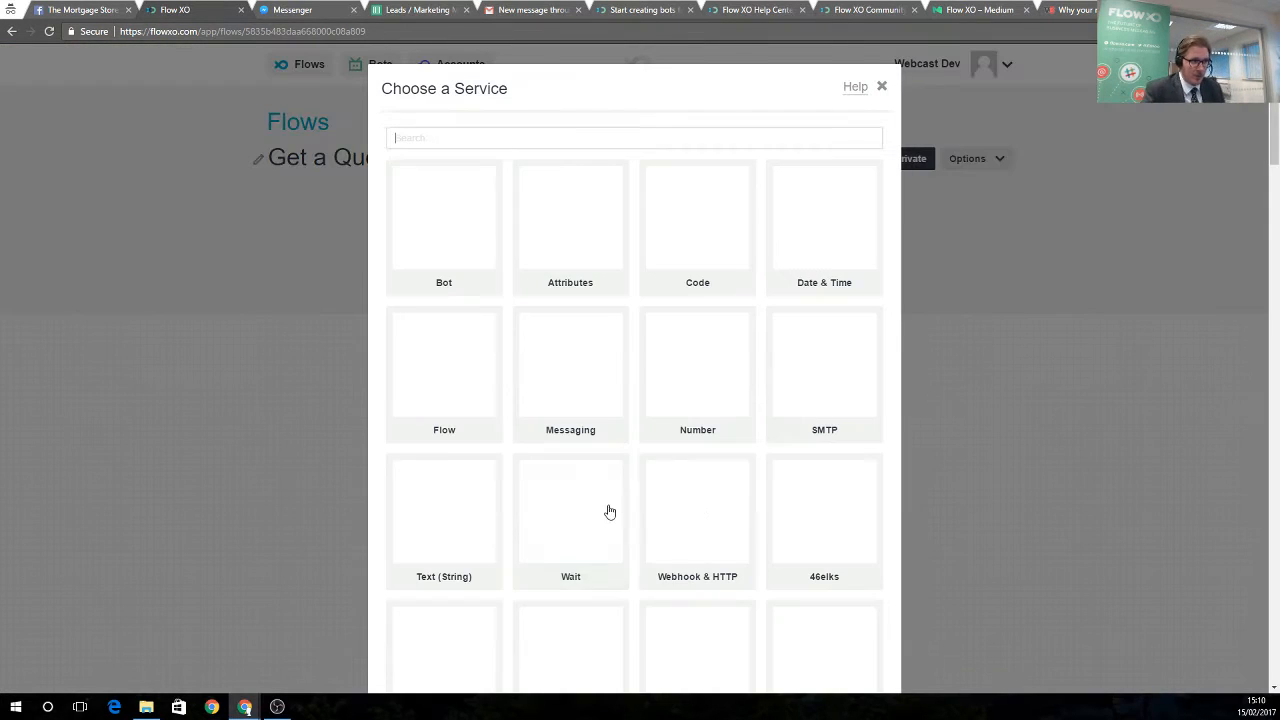
{"action": "left_click", "coordinate": [440, 245]}
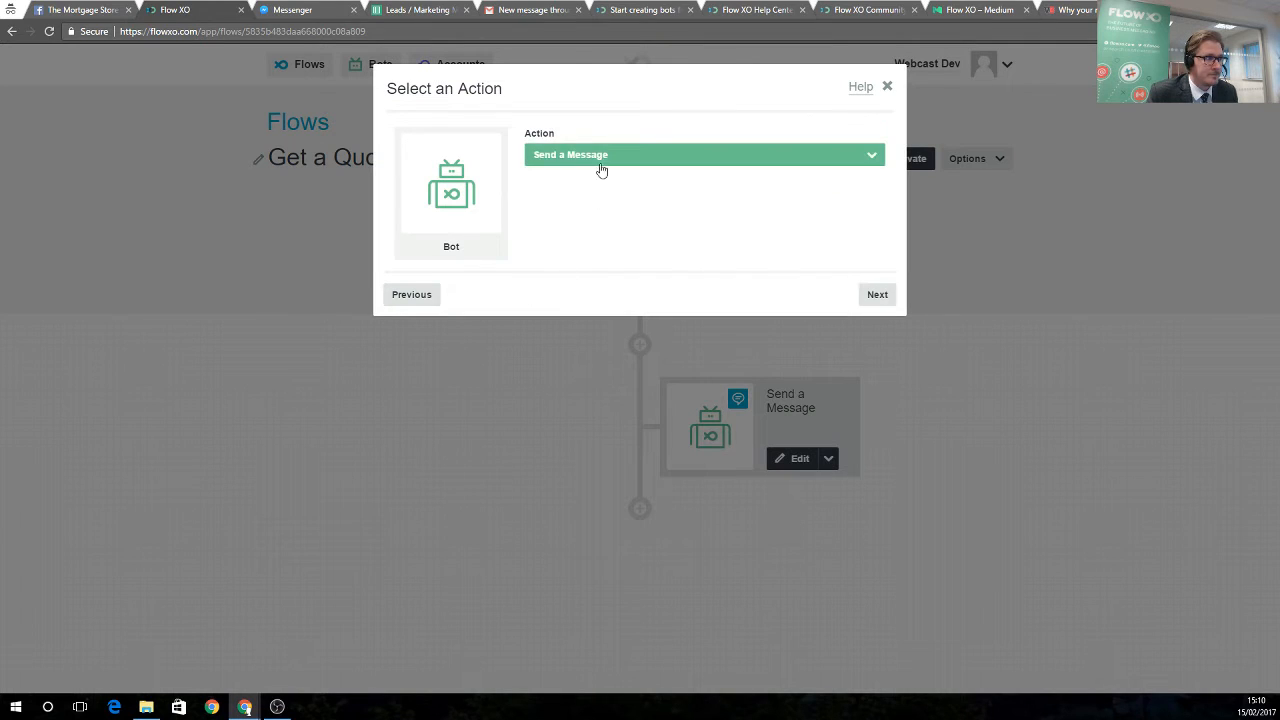
{"action": "left_click", "coordinate": [603, 160]}
{"action": "left_click", "coordinate": [619, 109]}
{"action": "left_click", "coordinate": [598, 158]}
{"action": "left_click", "coordinate": [622, 155]}
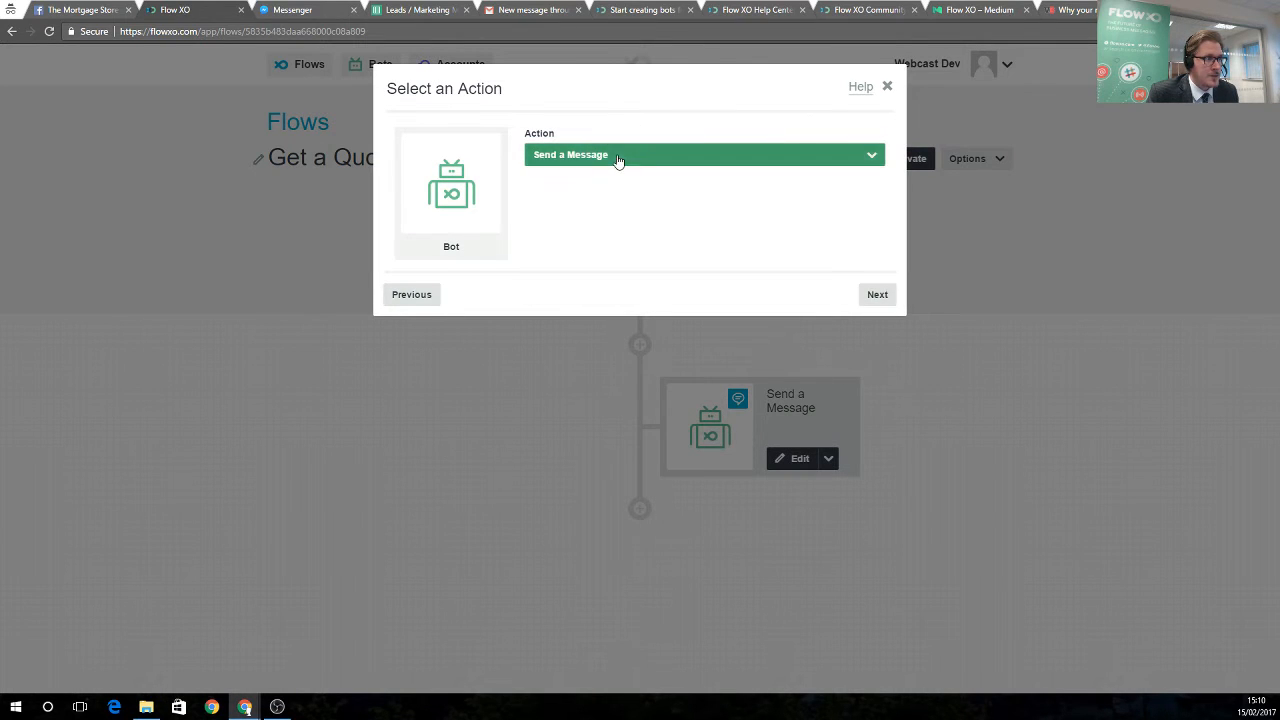
{"action": "left_click", "coordinate": [617, 158]}
{"action": "left_click", "coordinate": [575, 274]}
{"action": "left_click", "coordinate": [876, 296]}
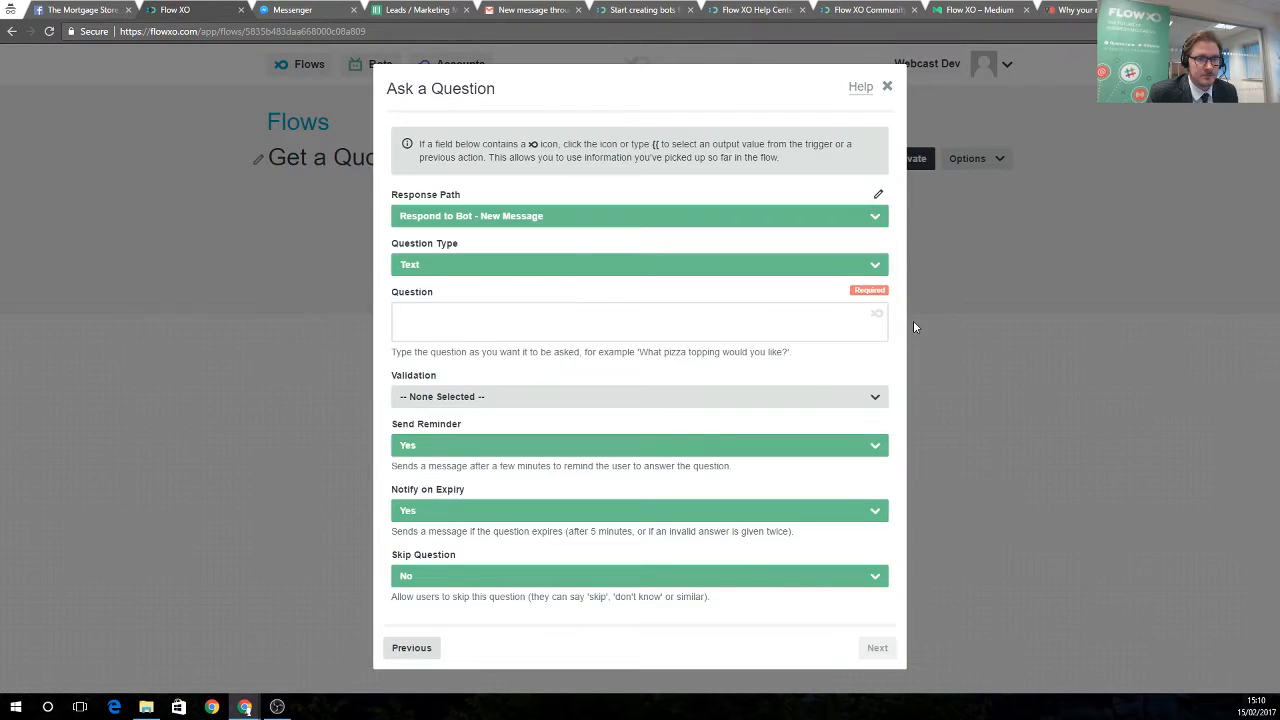
Write the question greeting the user by their User Name and asking for their email
{"action": "left_click", "coordinate": [529, 322]}
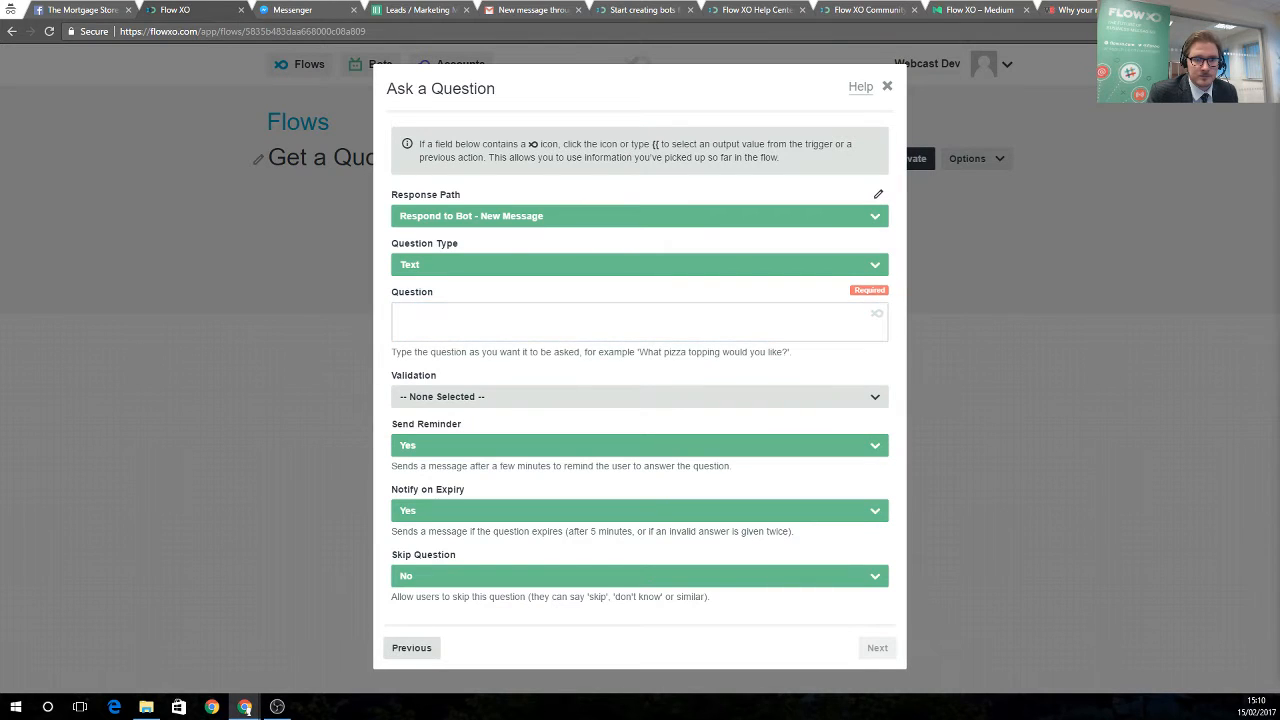
{"action": "left_click", "coordinate": [654, 331]}
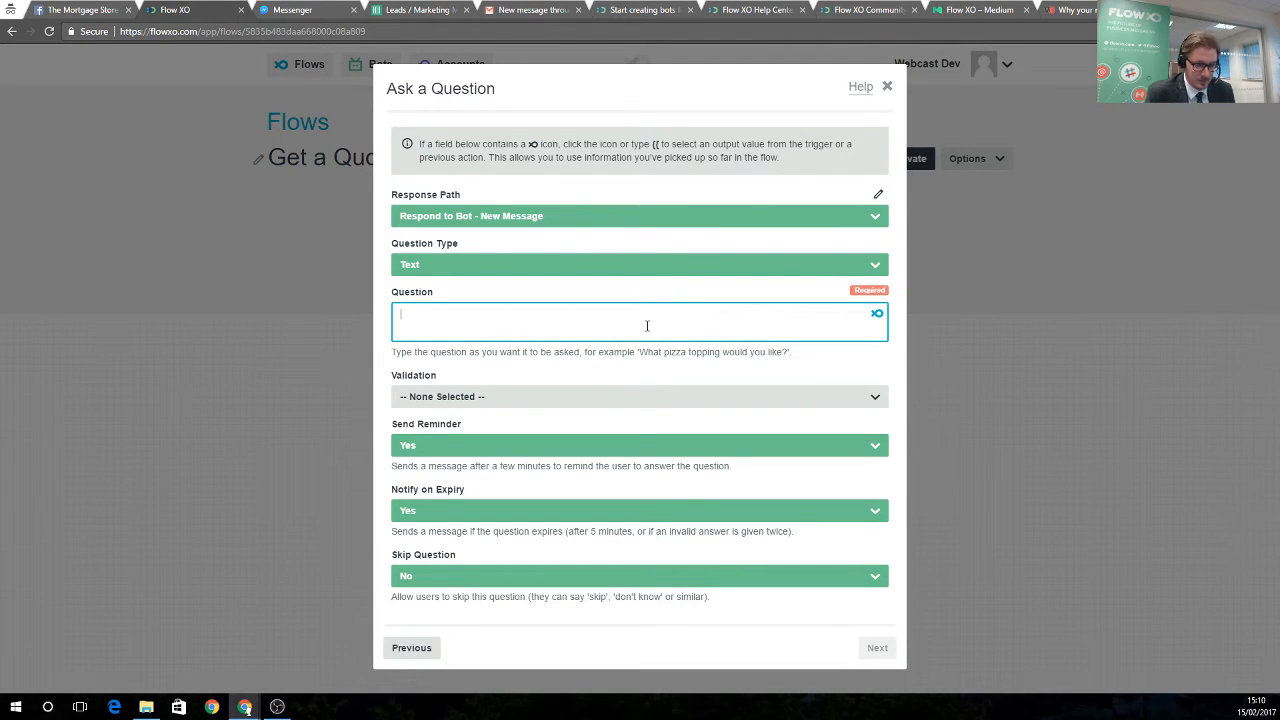
{"action": "type", "text": "I have your name down as"}
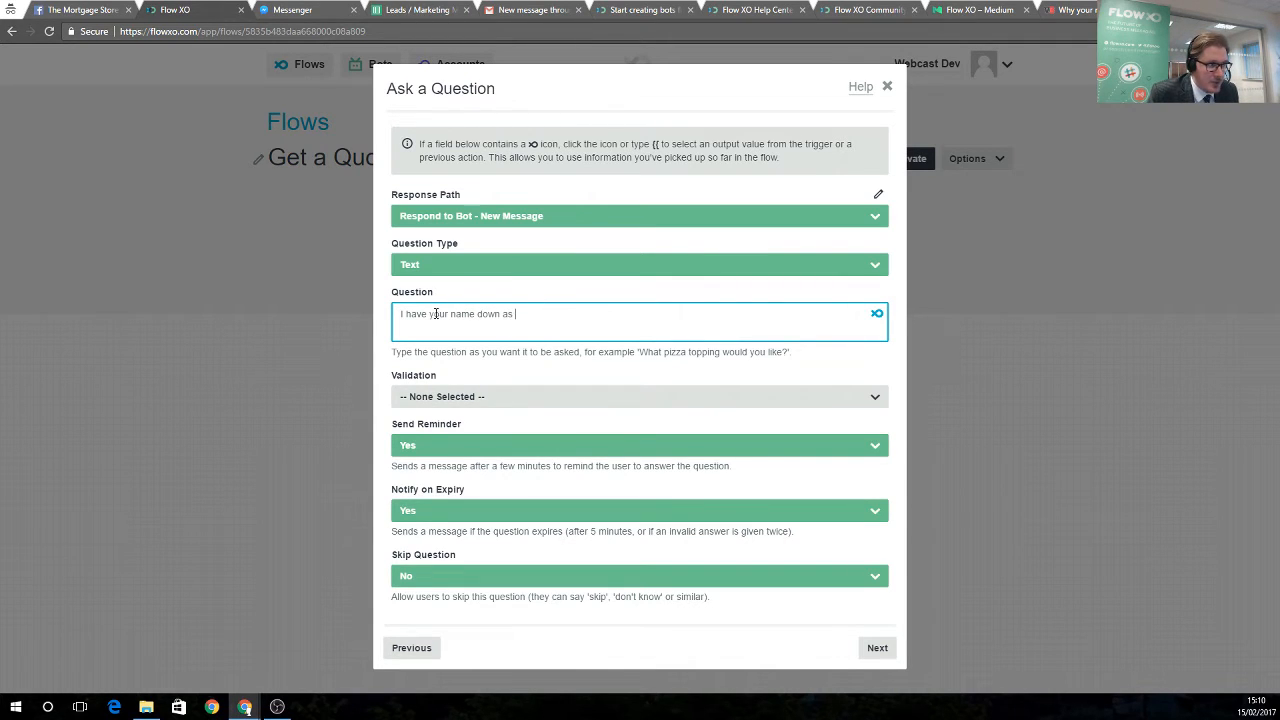
{"action": "left_click", "coordinate": [877, 315]}
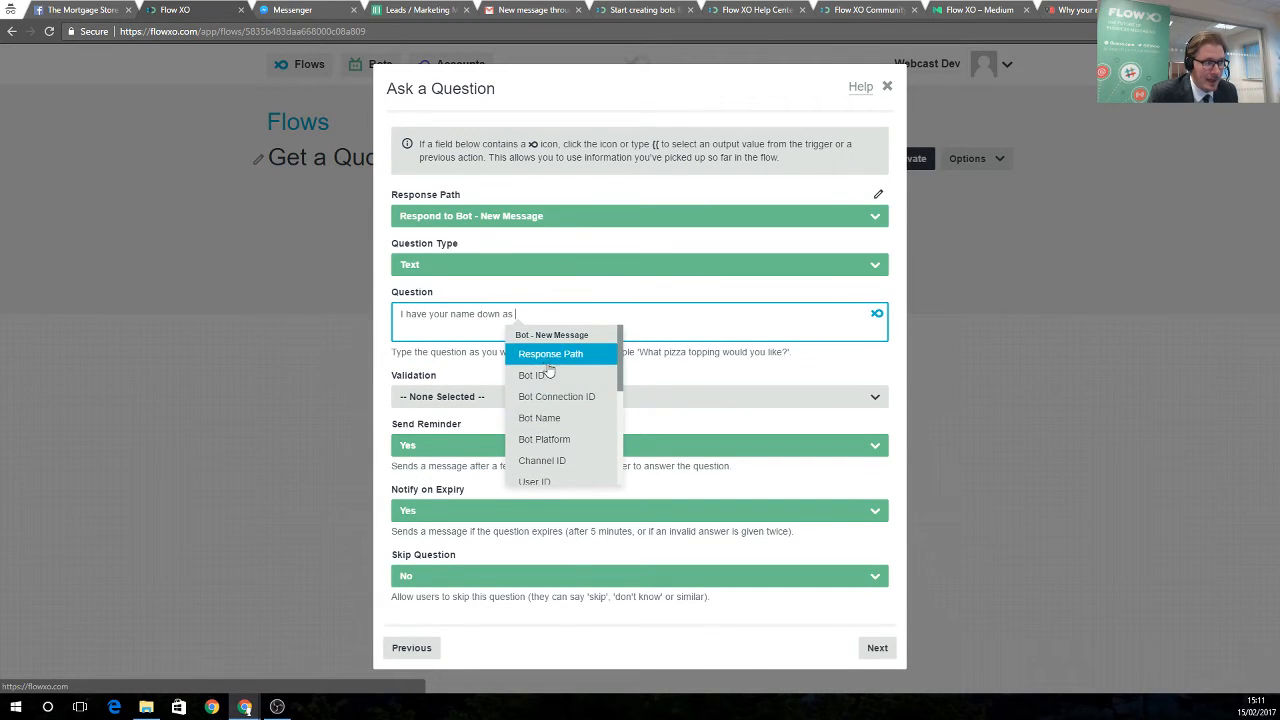
{"action": "scroll", "coordinate": [545, 450], "scroll_direction": "down", "scroll_amount": 2}
{"action": "scroll", "coordinate": [557, 458], "scroll_direction": "up", "scroll_amount": 2}
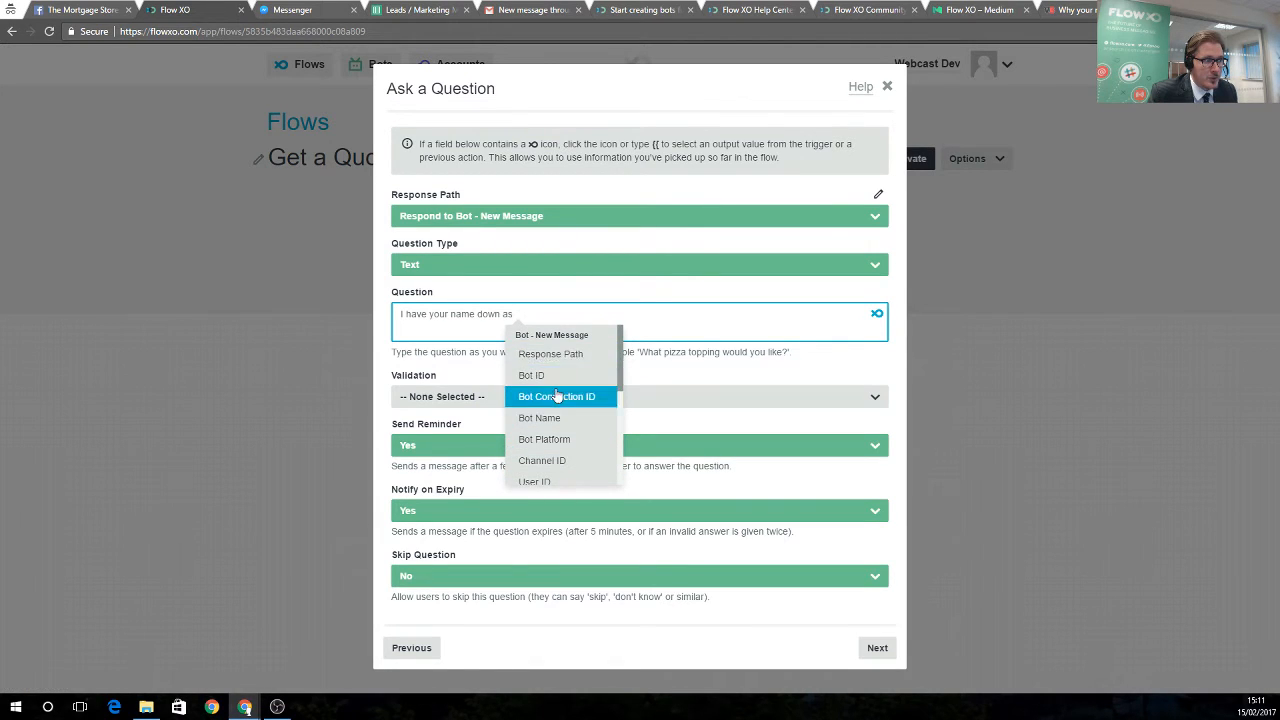
{"action": "scroll", "coordinate": [550, 395], "scroll_direction": "down", "scroll_amount": 1}
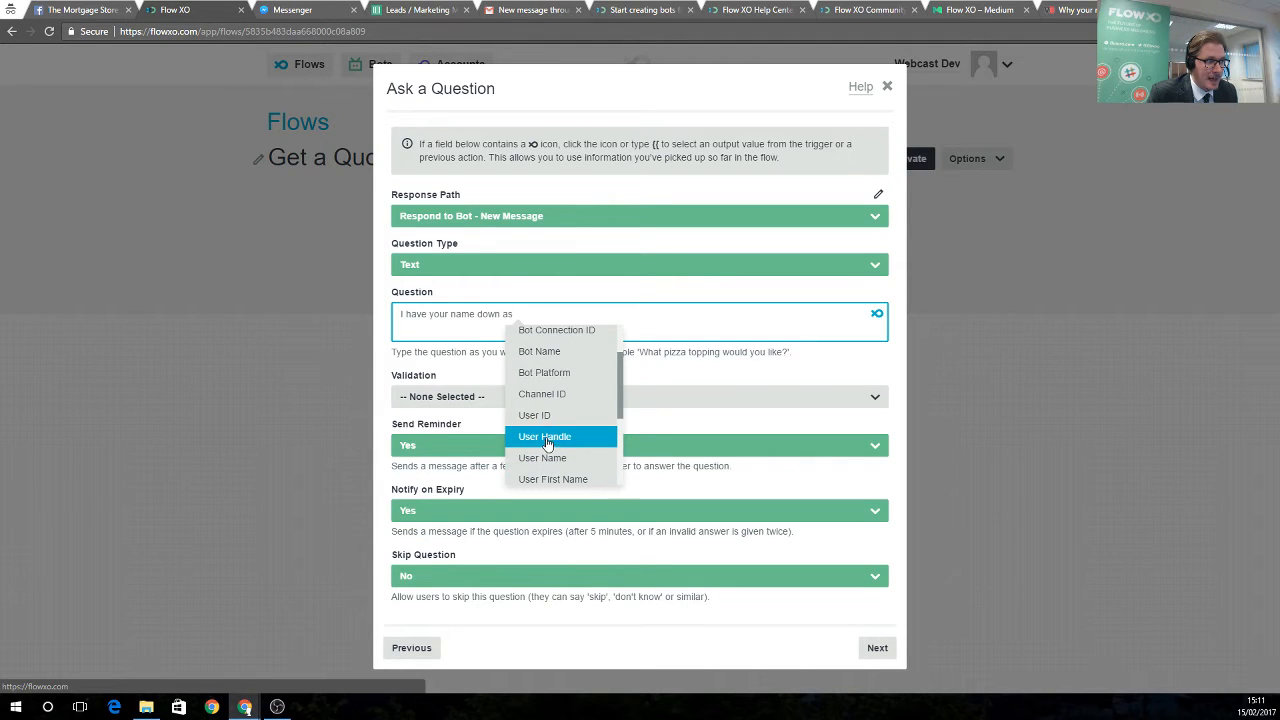
{"action": "left_click", "coordinate": [553, 457]}
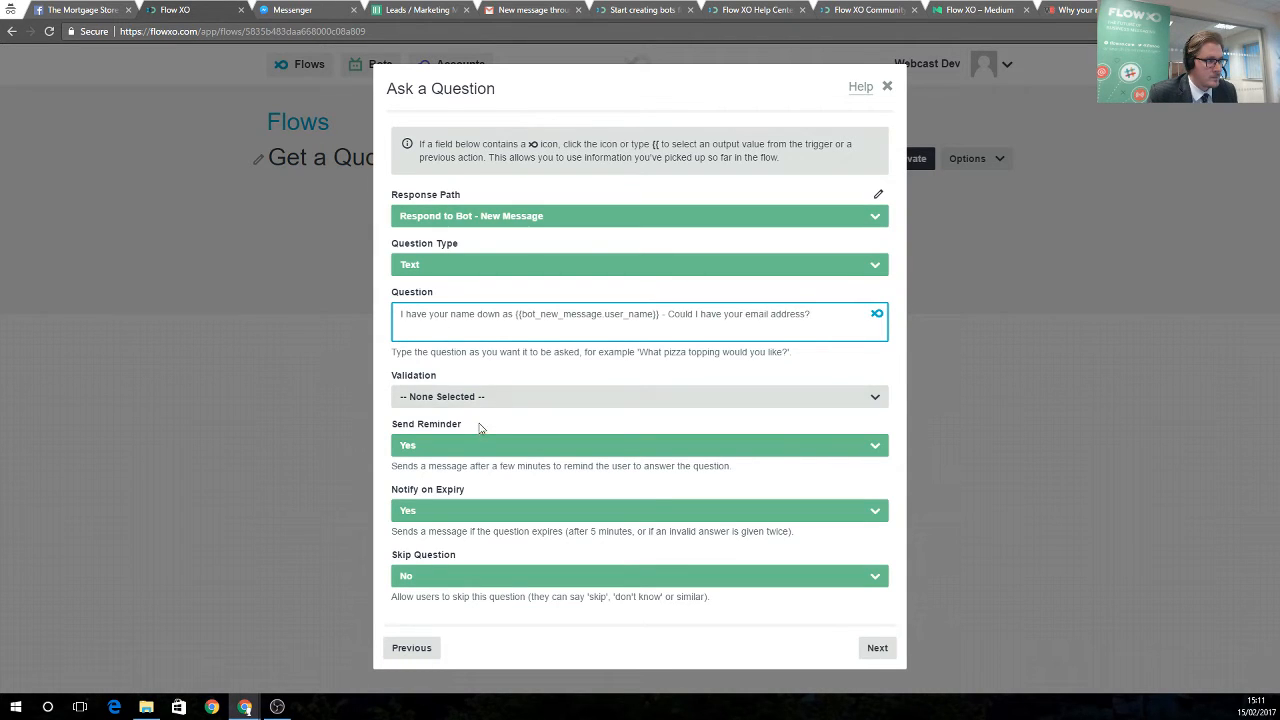
Set the answer validation to Email Address and save the question step
{"action": "left_click", "coordinate": [440, 266]}
{"action": "left_click", "coordinate": [433, 244]}
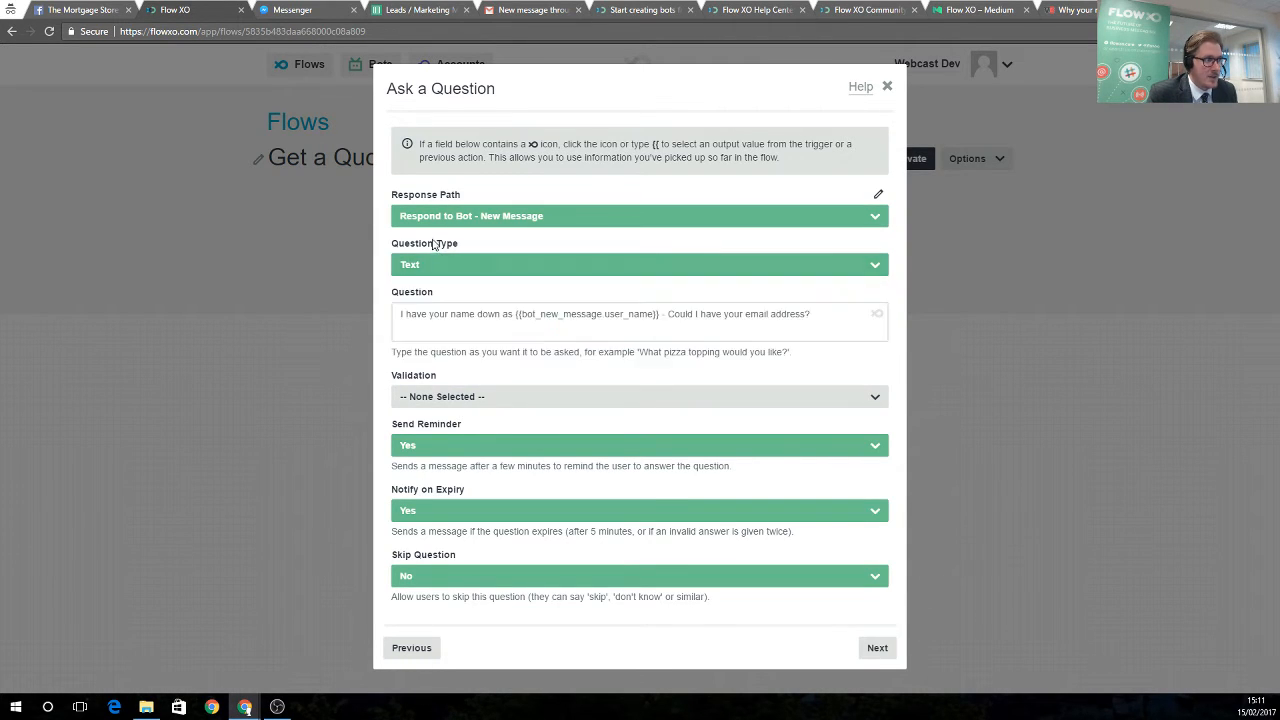
{"action": "left_click", "coordinate": [437, 396]}
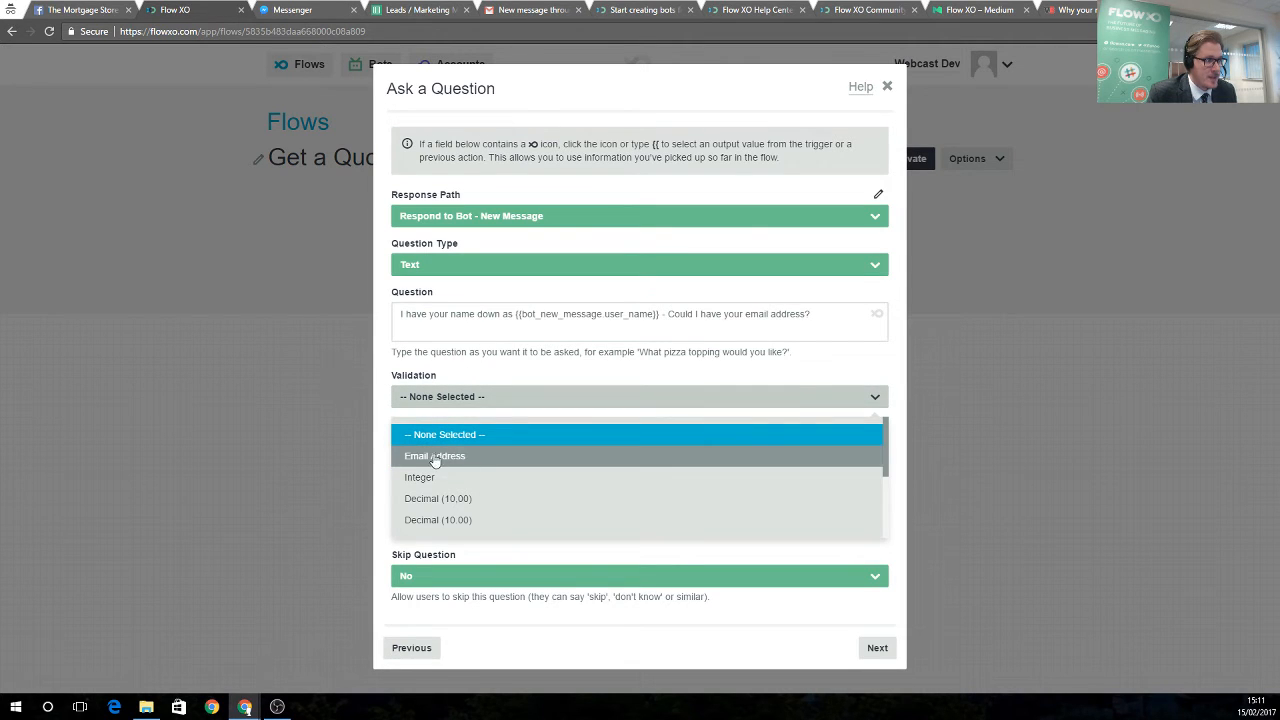
{"action": "left_click", "coordinate": [432, 456]}
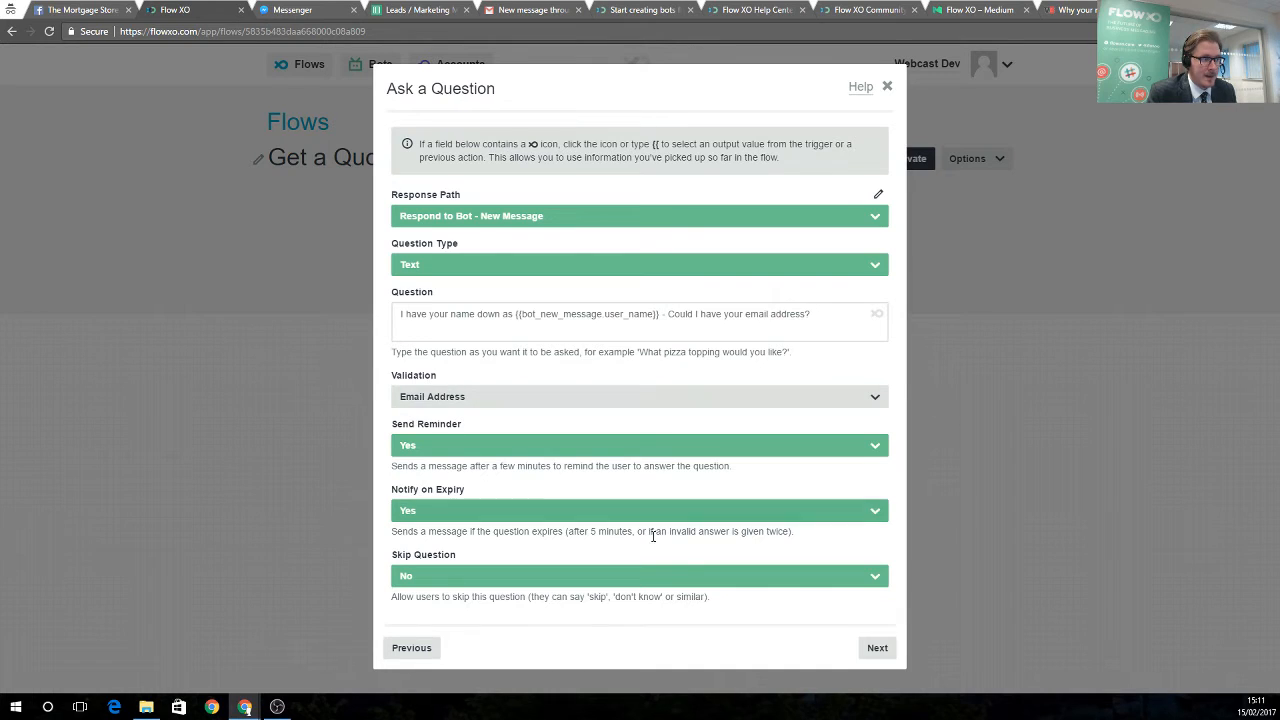
{"action": "left_click", "coordinate": [877, 650]}
{"action": "left_click", "coordinate": [877, 283]}
{"action": "left_click", "coordinate": [876, 284]}
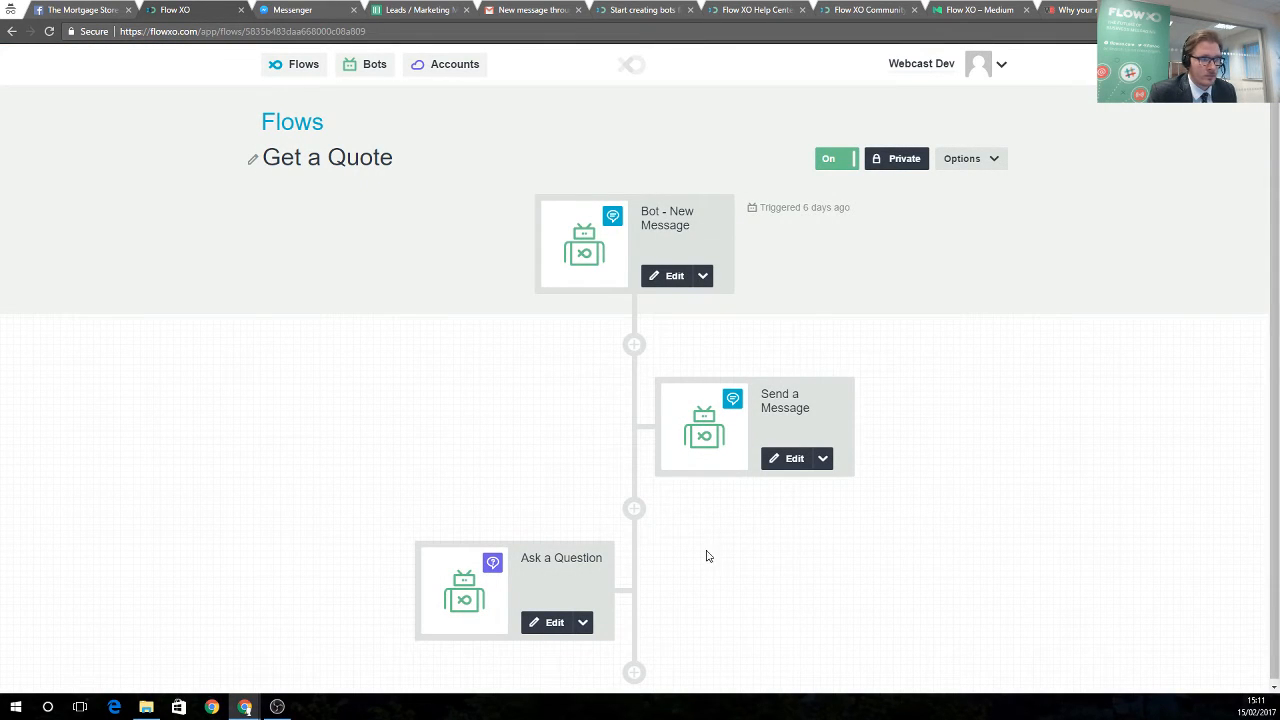
Add an Ask a Question step starting 'Great,' requesting the mobile number, correcting the word to 'take'
{"action": "left_click", "coordinate": [634, 672]}
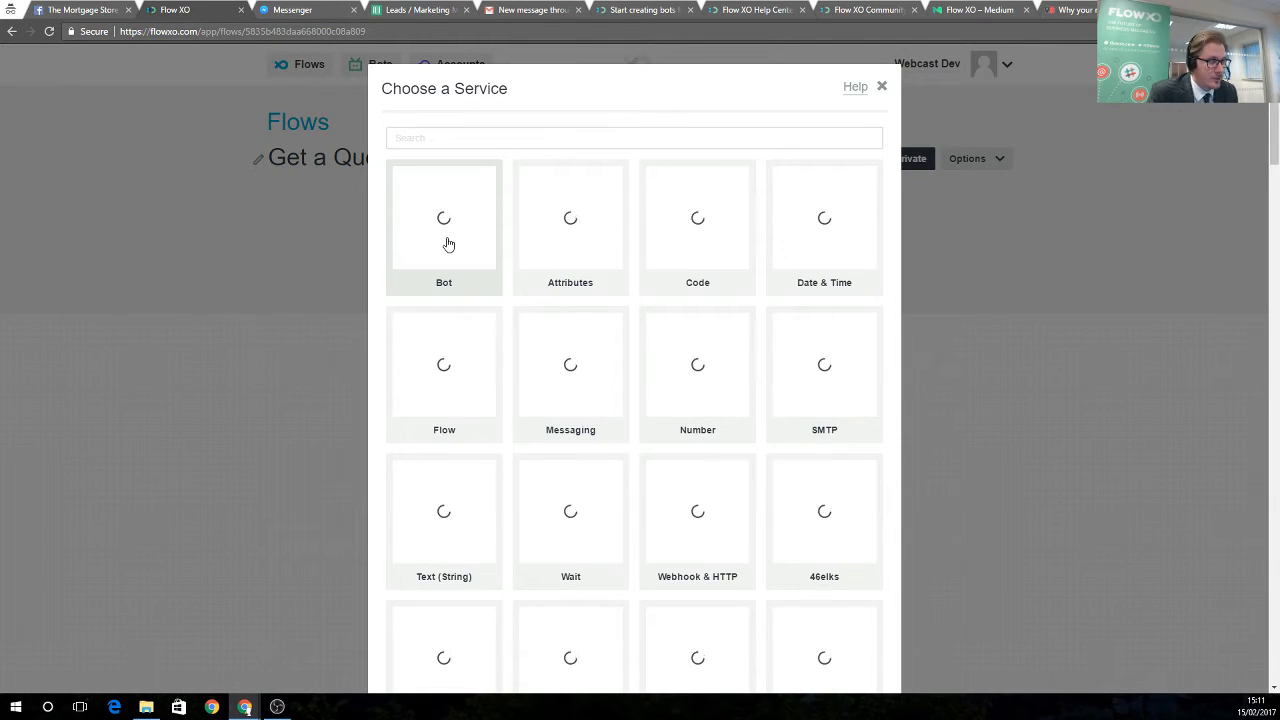
{"action": "left_click", "coordinate": [448, 244]}
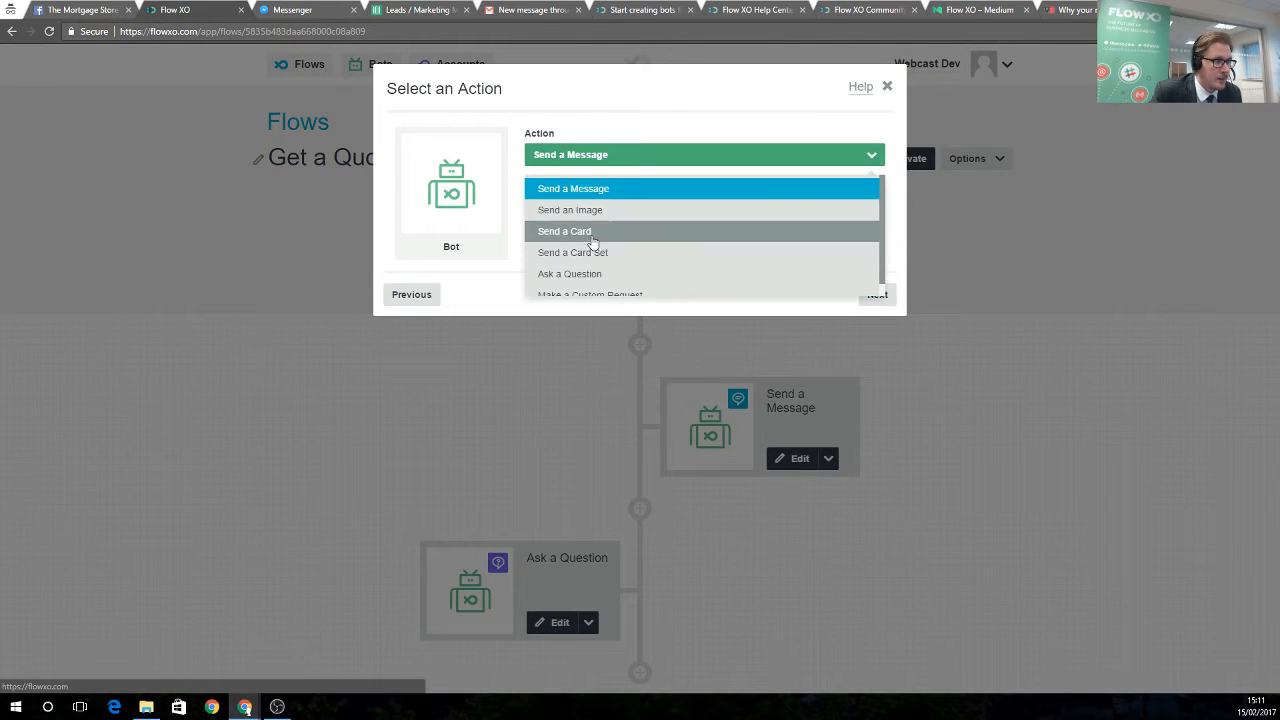
{"action": "left_click", "coordinate": [586, 274]}
{"action": "left_click", "coordinate": [868, 295]}
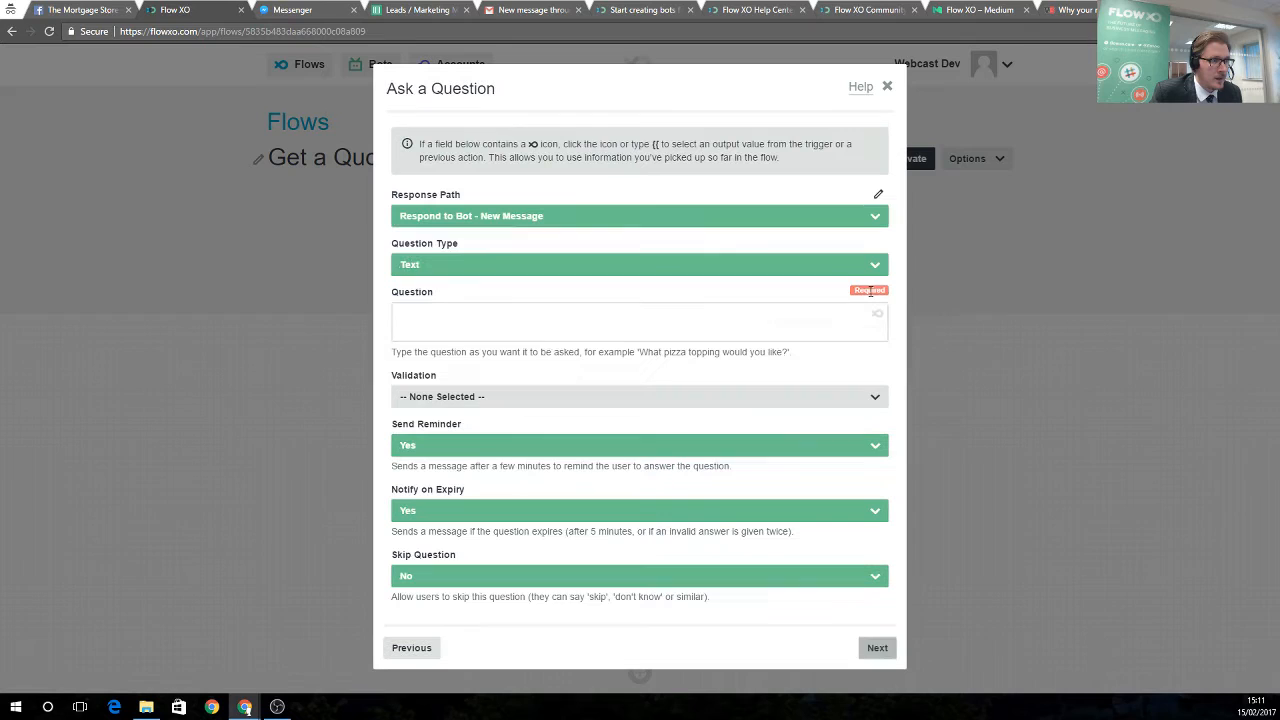
{"action": "left_click", "coordinate": [538, 317]}
{"action": "type", "text": "Grea"}
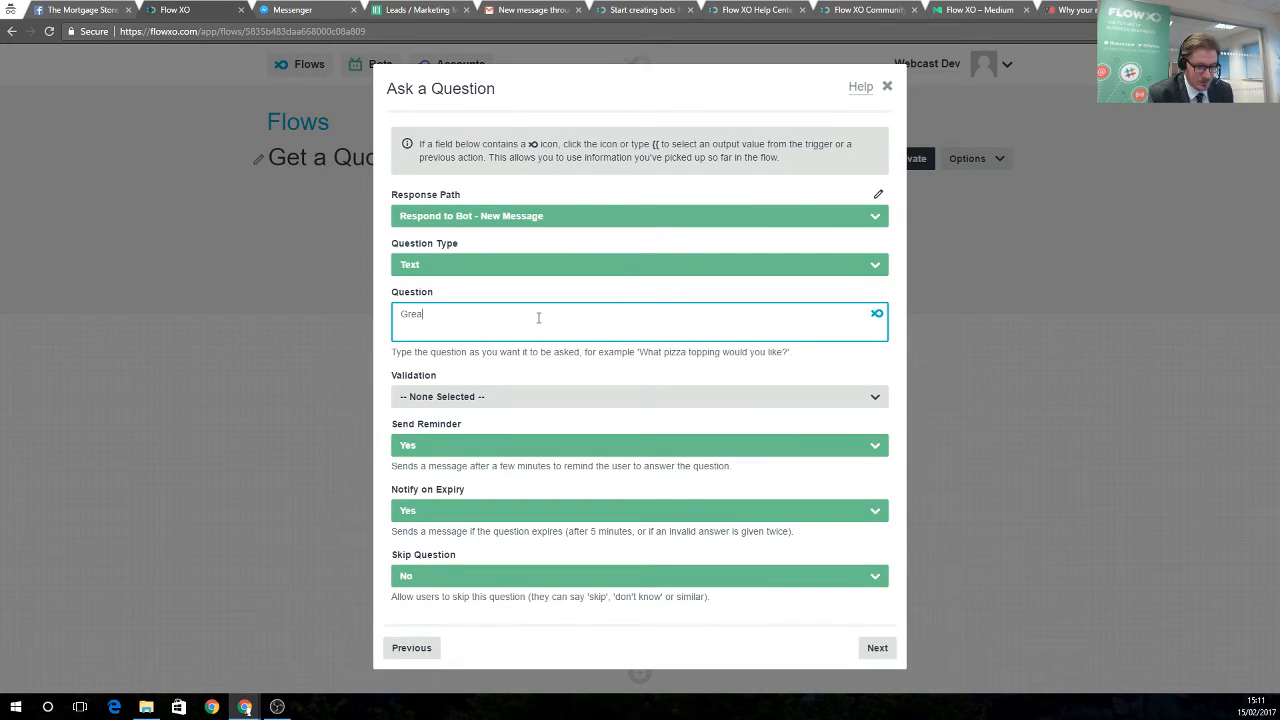
{"action": "type", "text": "t,"}
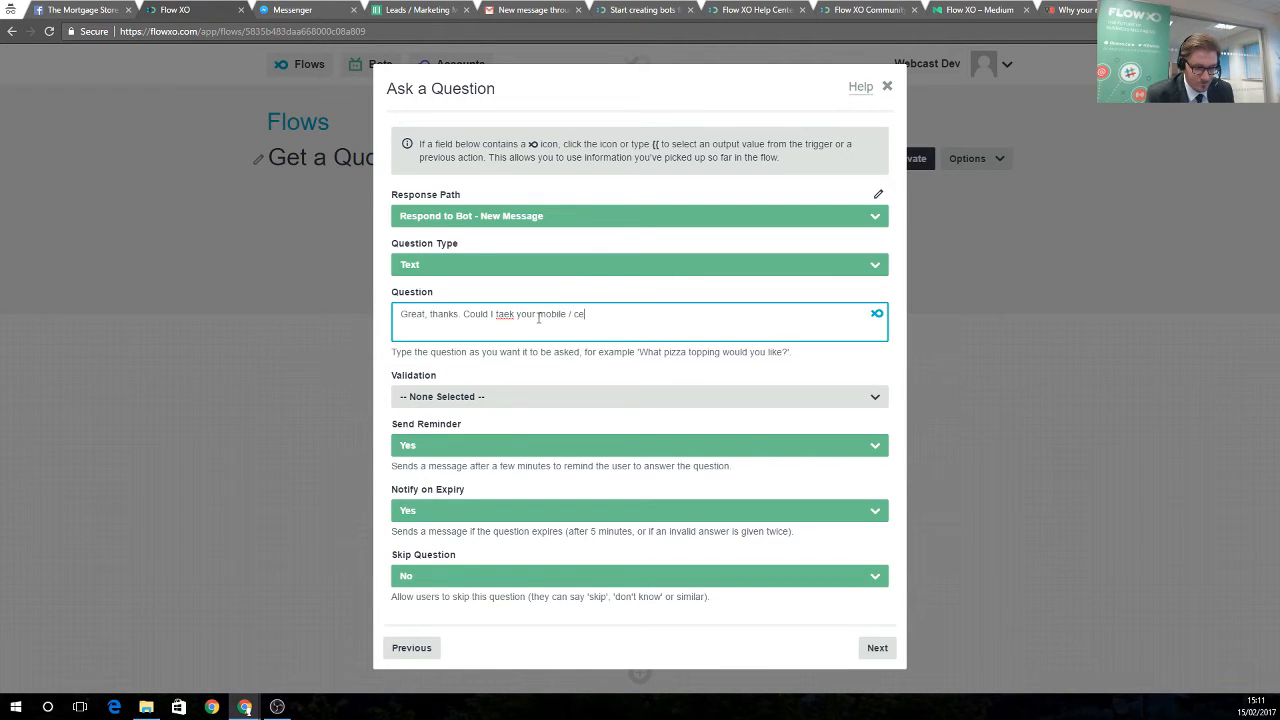
{"action": "right_click", "coordinate": [503, 314]}
{"action": "left_click", "coordinate": [534, 328]}
{"action": "key", "text": "BackSpace"}
{"action": "key", "text": "BackSpace"}
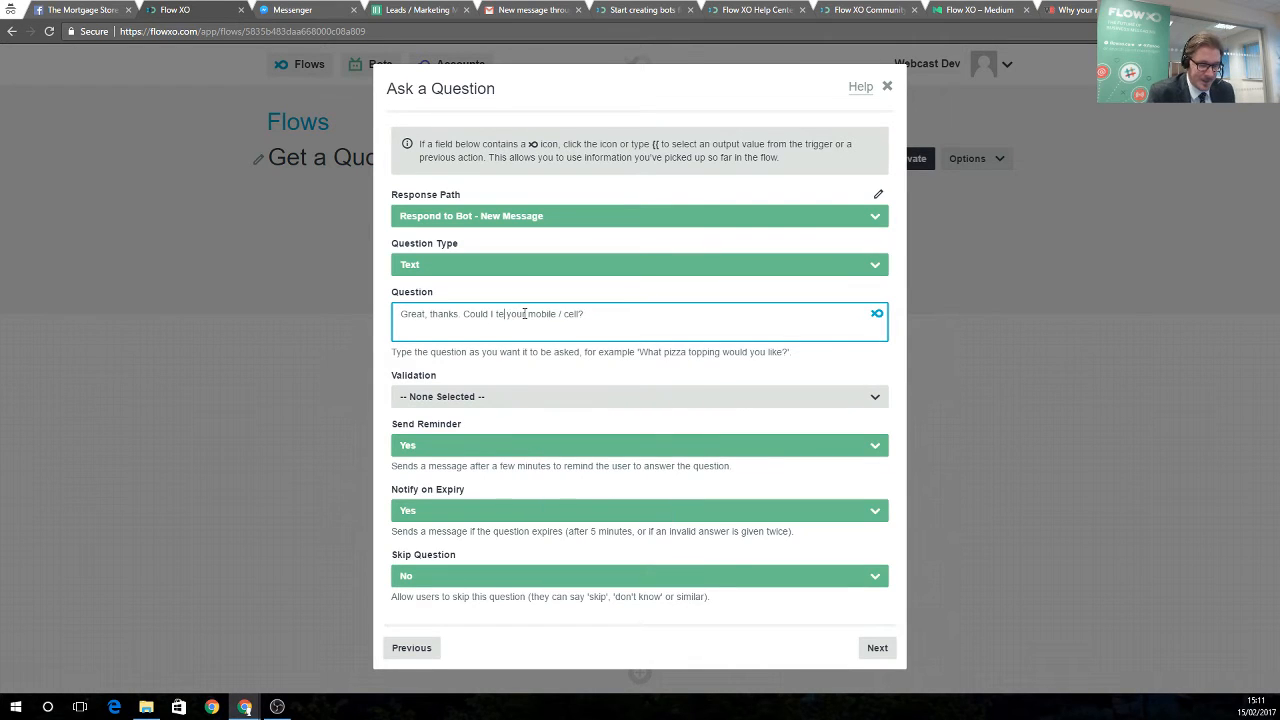
{"action": "type", "text": "ake"}
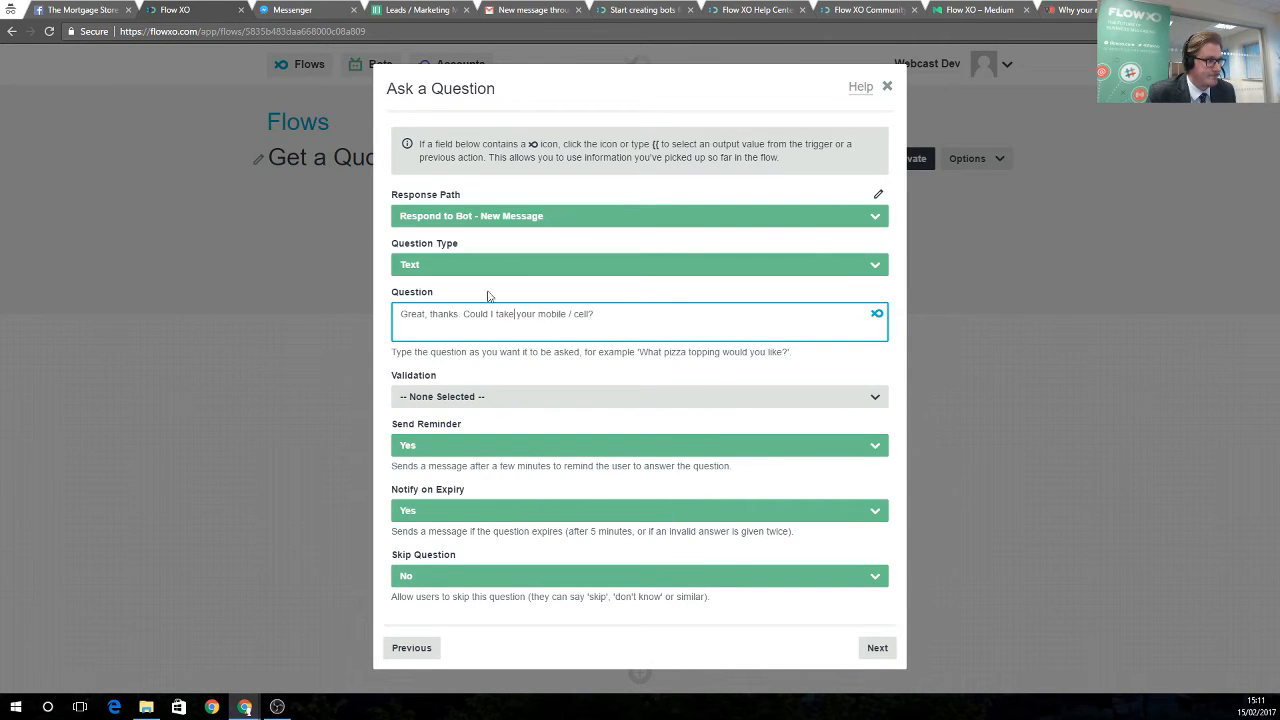
Set the mobile question's validation to Integer and save the step
{"action": "left_click", "coordinate": [466, 400]}
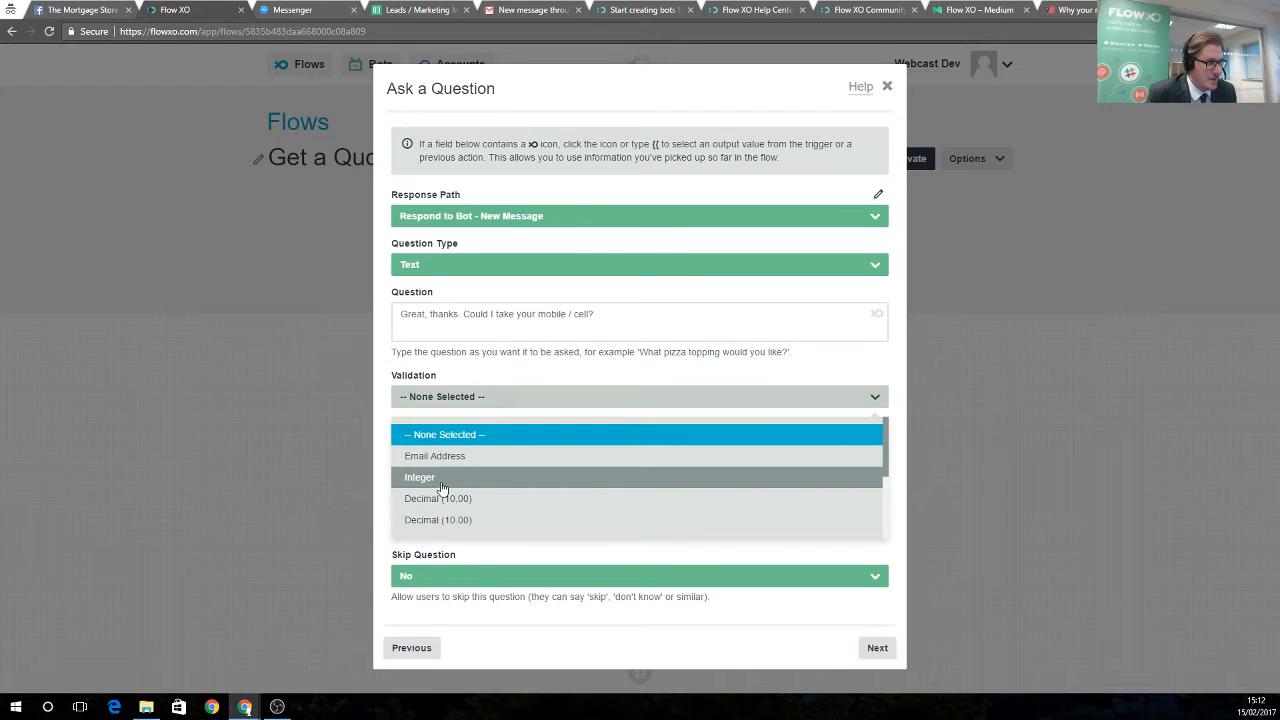
{"action": "left_click", "coordinate": [455, 478]}
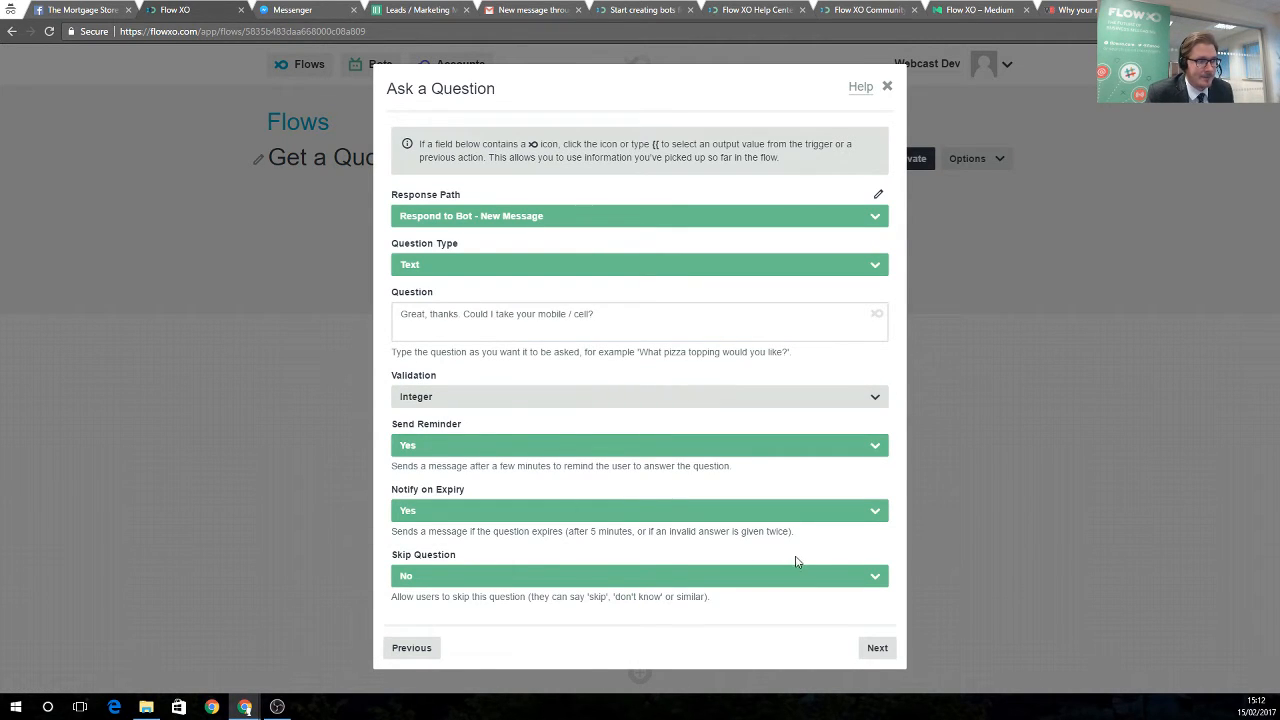
{"action": "left_click", "coordinate": [877, 649]}
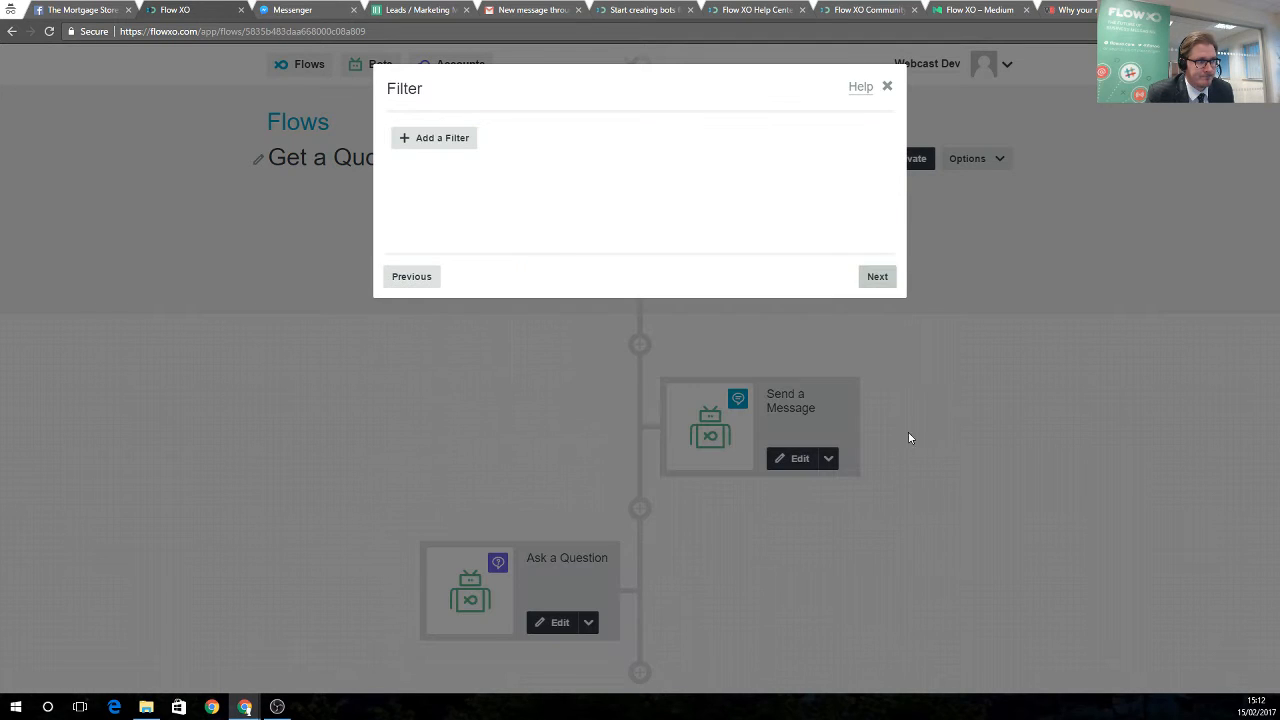
{"action": "left_click", "coordinate": [877, 276]}
{"action": "left_click", "coordinate": [877, 276]}
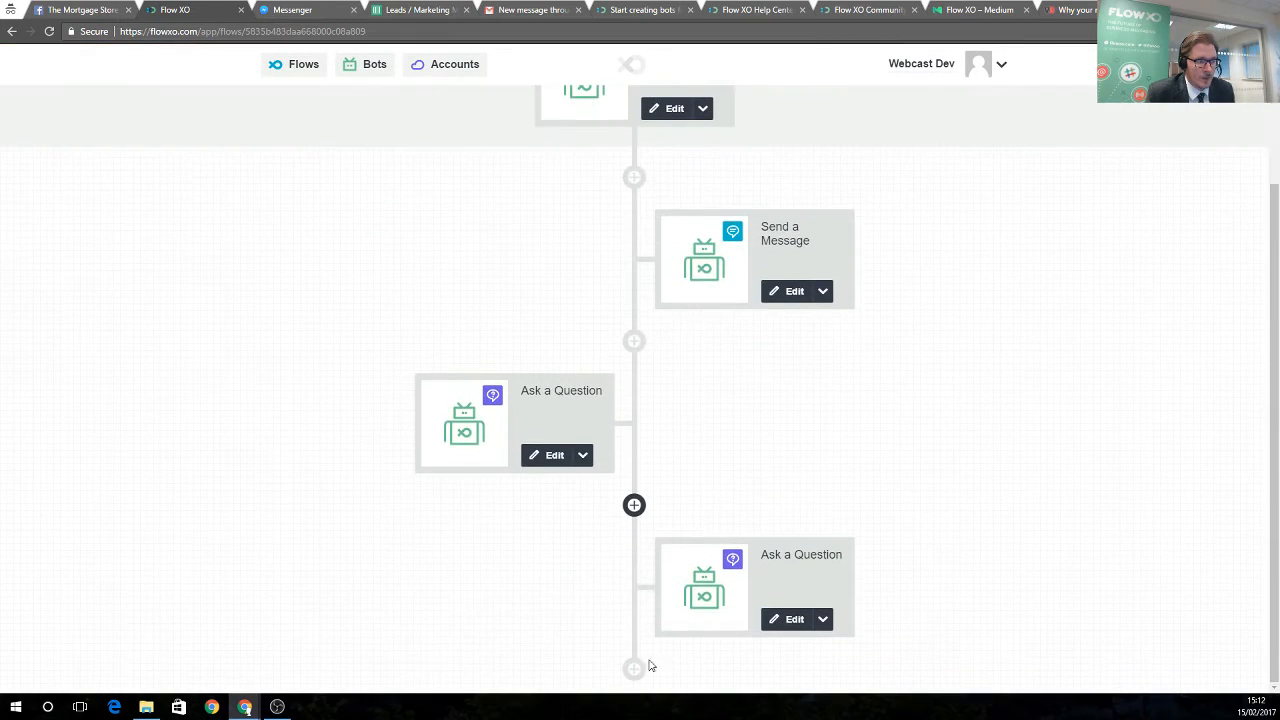
{"action": "left_click", "coordinate": [650, 669]}
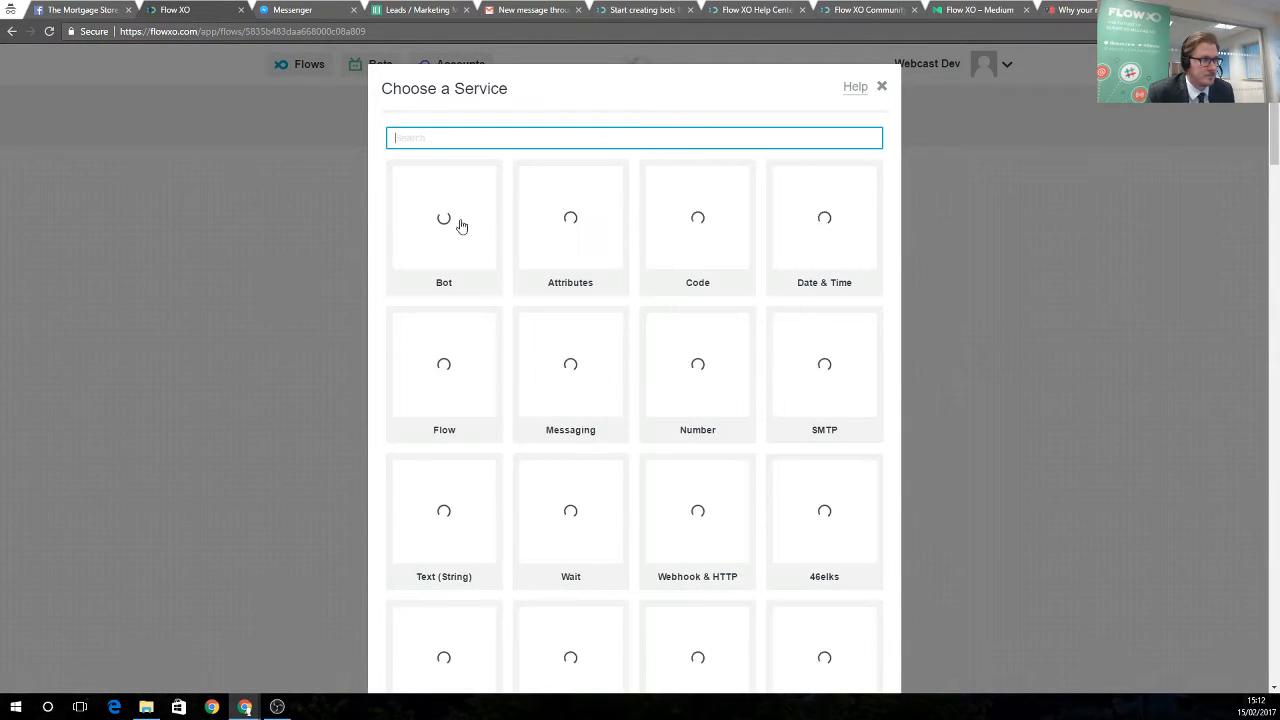
Add a Bot Ask a Question step with the pasted confidential salary question
{"action": "left_click", "coordinate": [441, 227]}
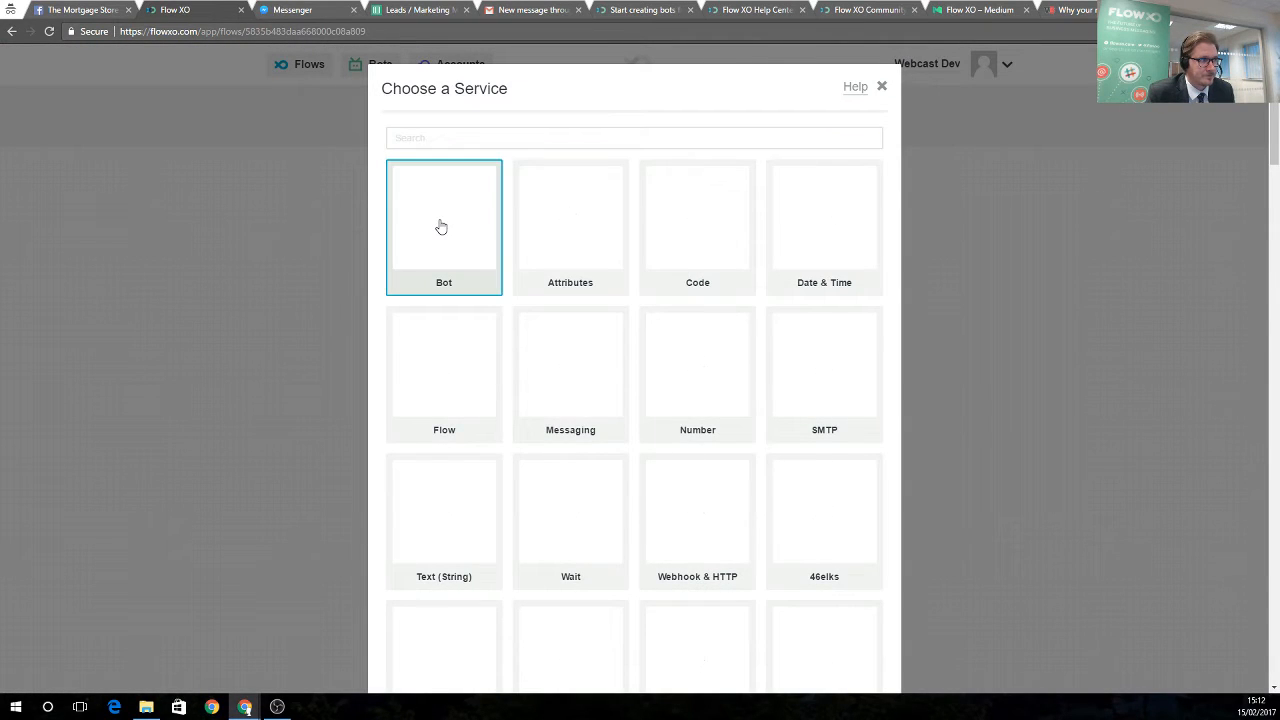
{"action": "left_click", "coordinate": [620, 156]}
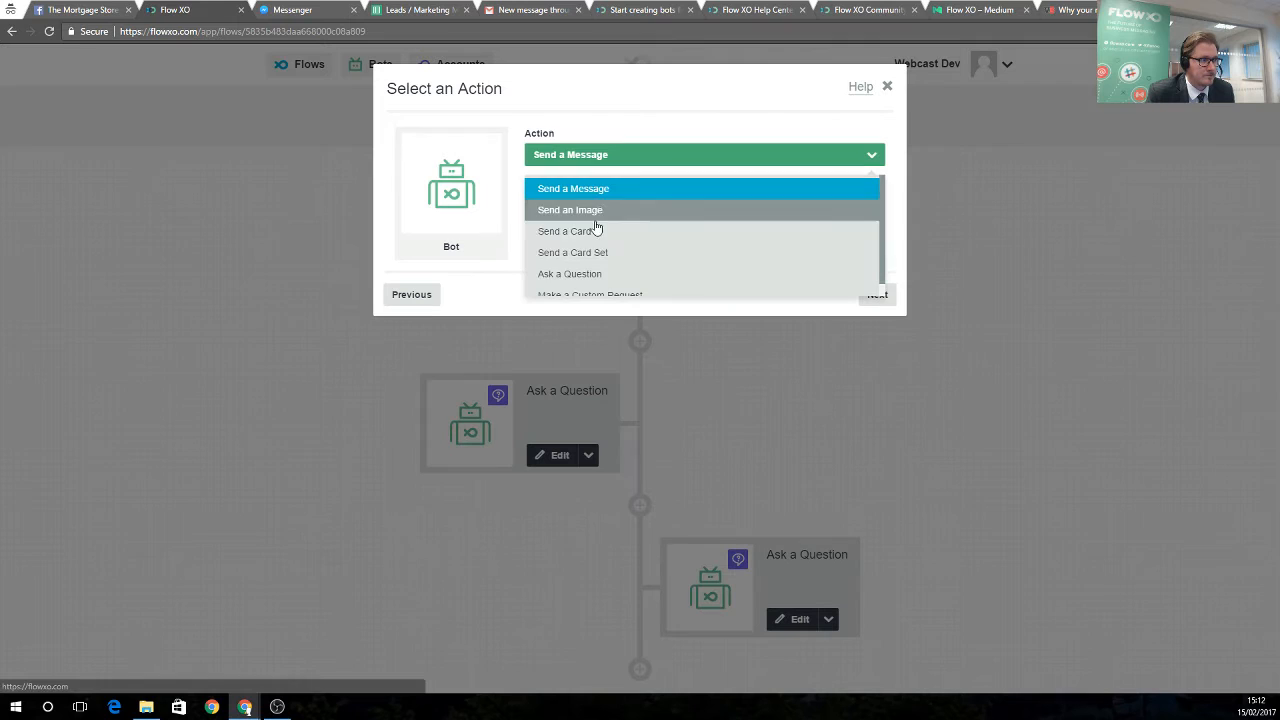
{"action": "left_click", "coordinate": [594, 276]}
{"action": "left_click", "coordinate": [873, 294]}
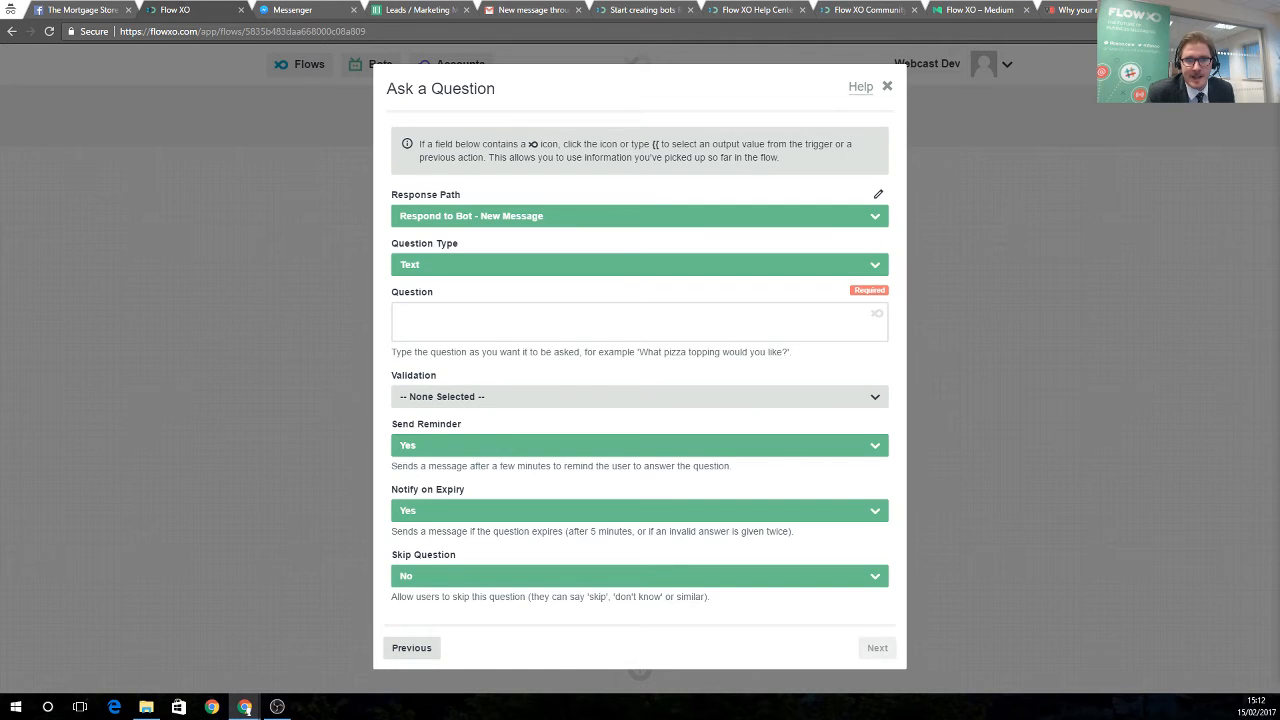
{"action": "right_click", "coordinate": [511, 325]}
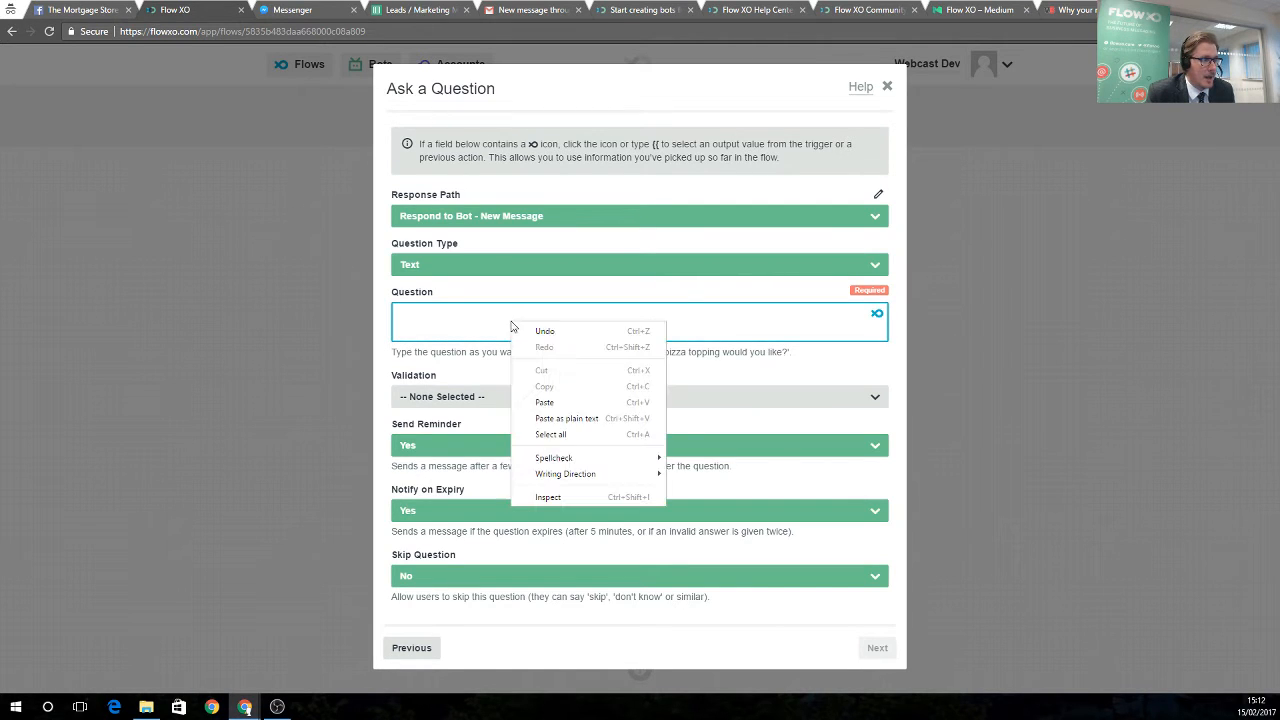
{"action": "left_click", "coordinate": [558, 401]}
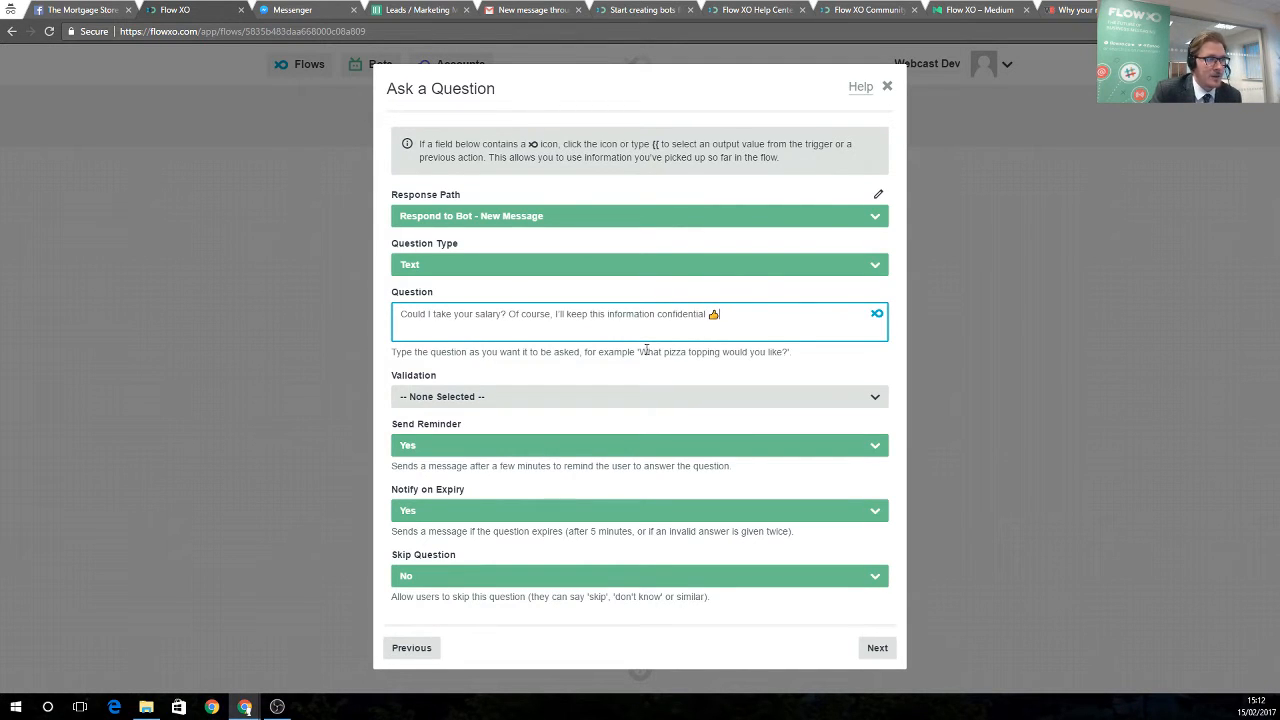
Set the salary question's validation to Integer and save the step
{"action": "left_click", "coordinate": [446, 397]}
{"action": "left_click", "coordinate": [434, 478]}
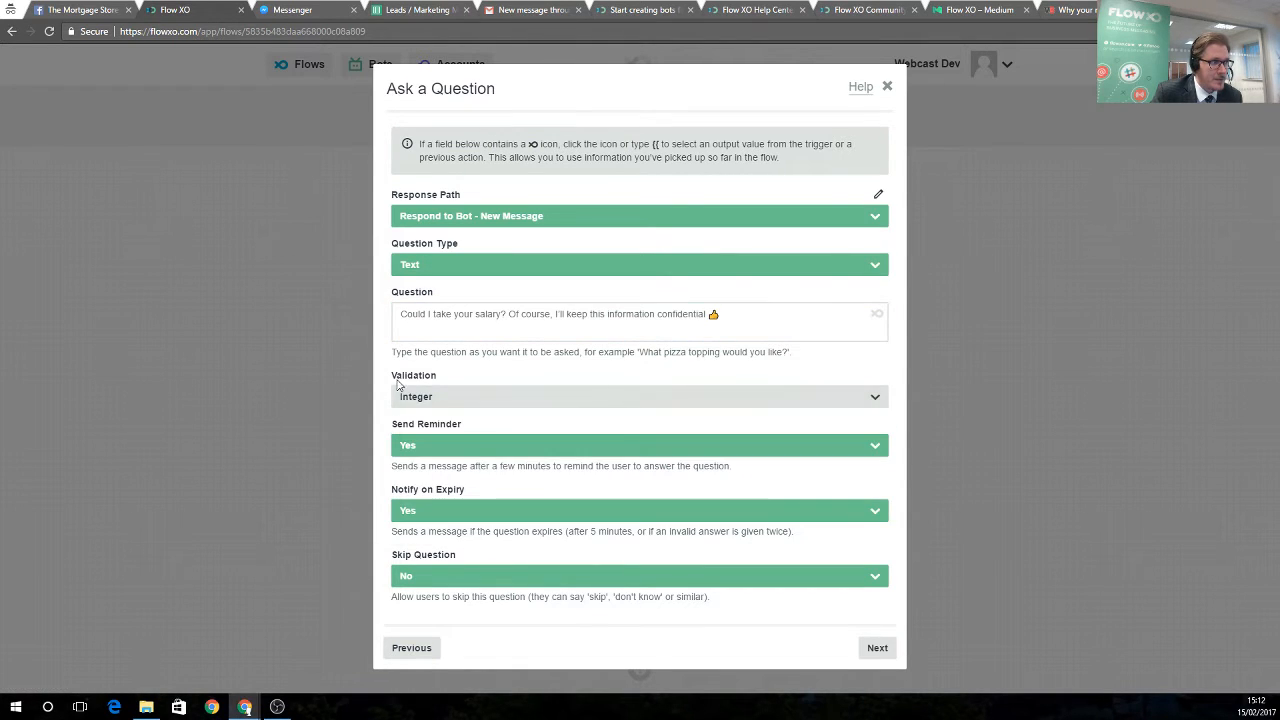
{"action": "left_click", "coordinate": [866, 650]}
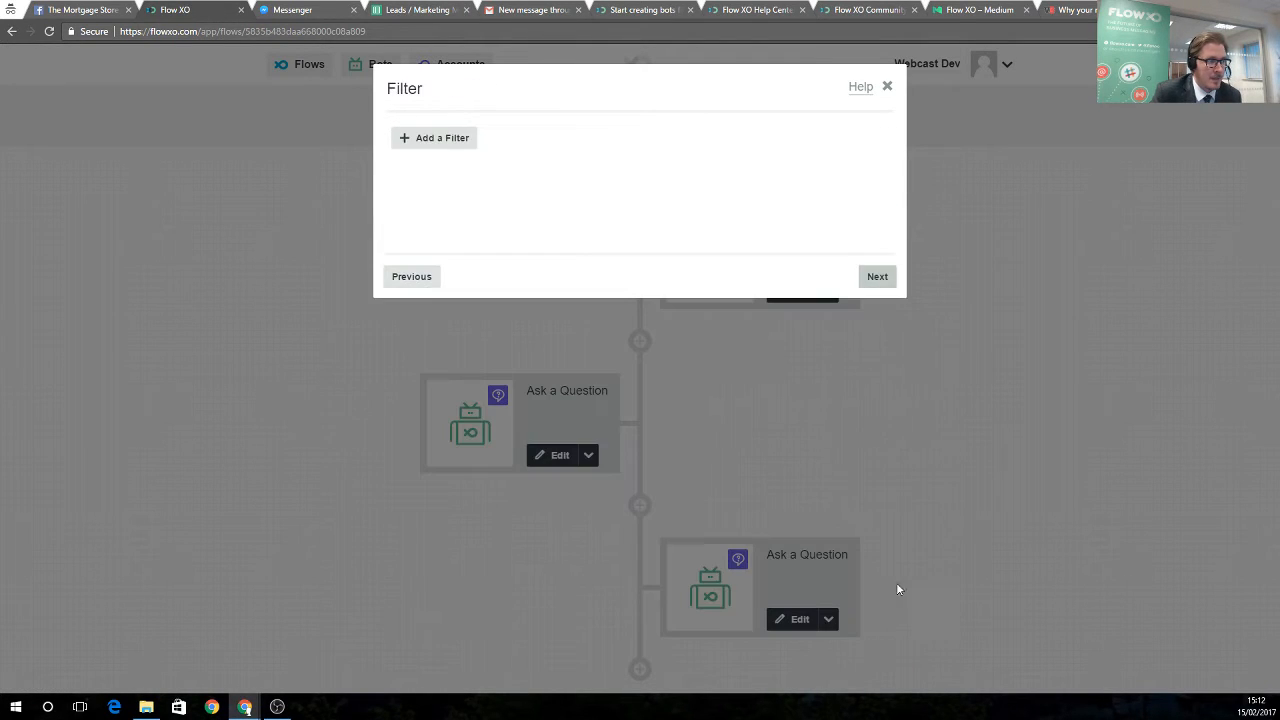
{"action": "left_click", "coordinate": [878, 280]}
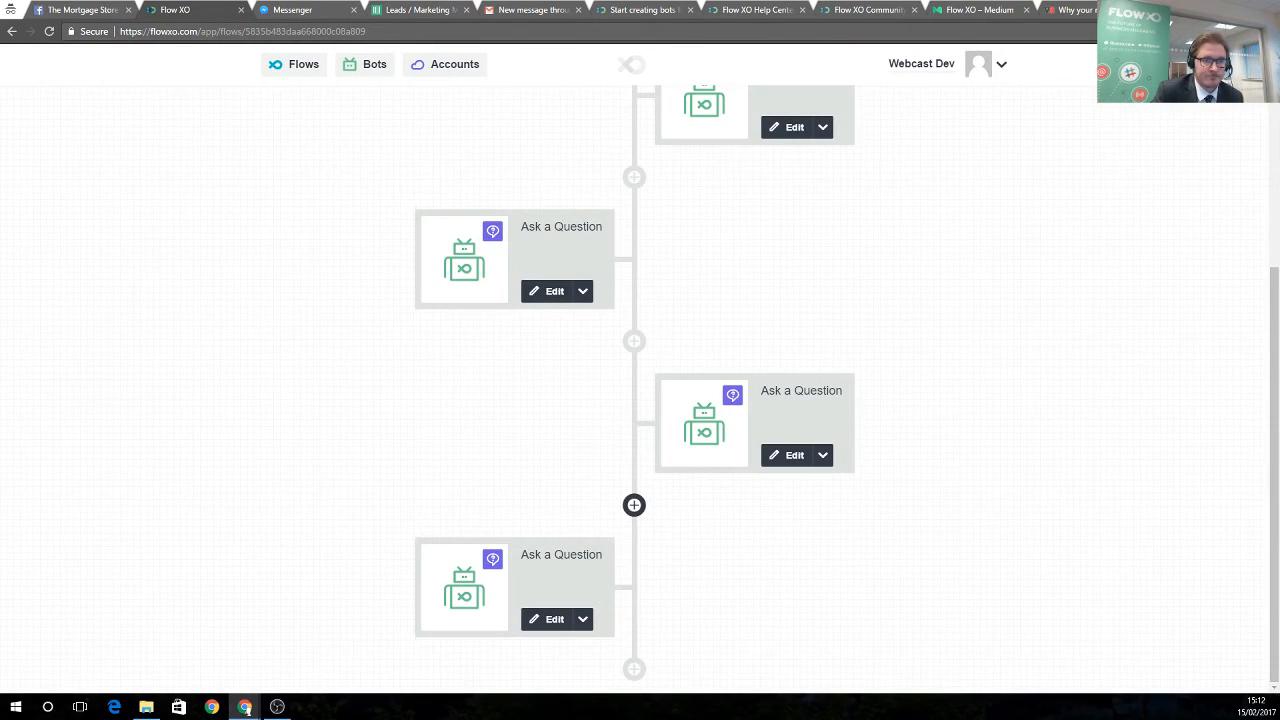
{"action": "left_click", "coordinate": [636, 668]}
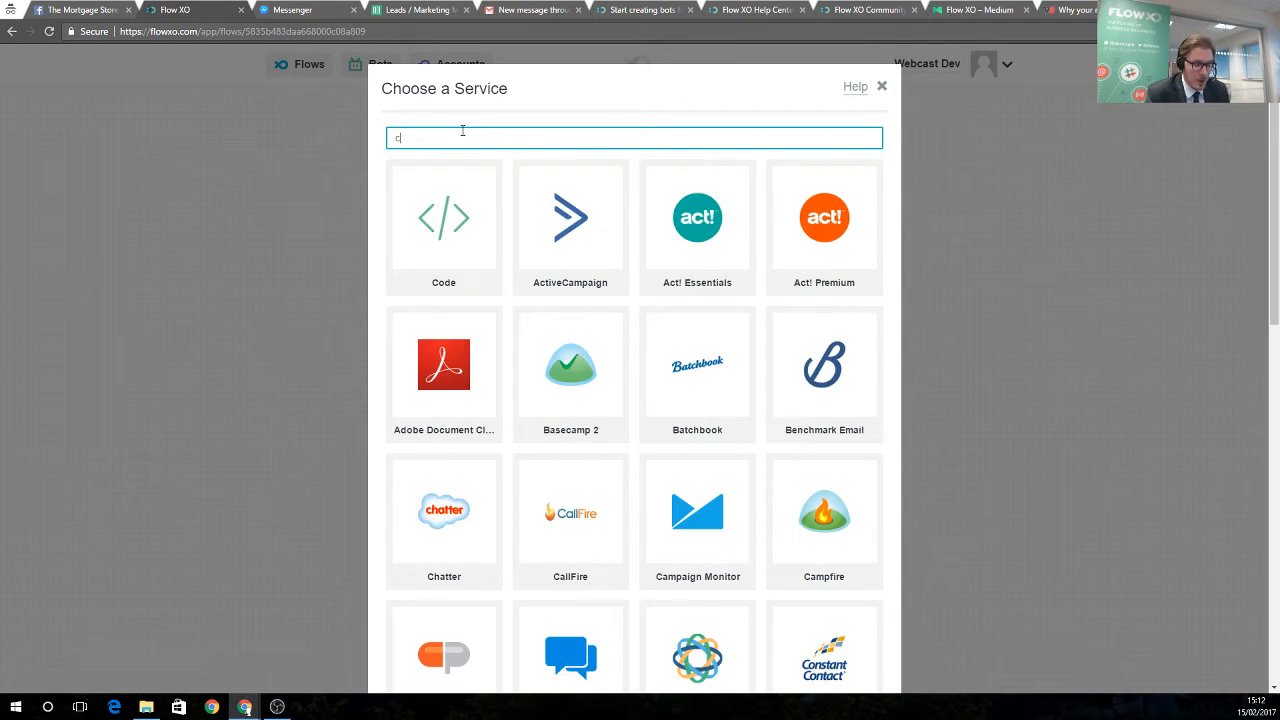
Add a Number Calculate step with expression salary Answer *4.5, saved as Calculate
{"action": "type", "text": "number"}
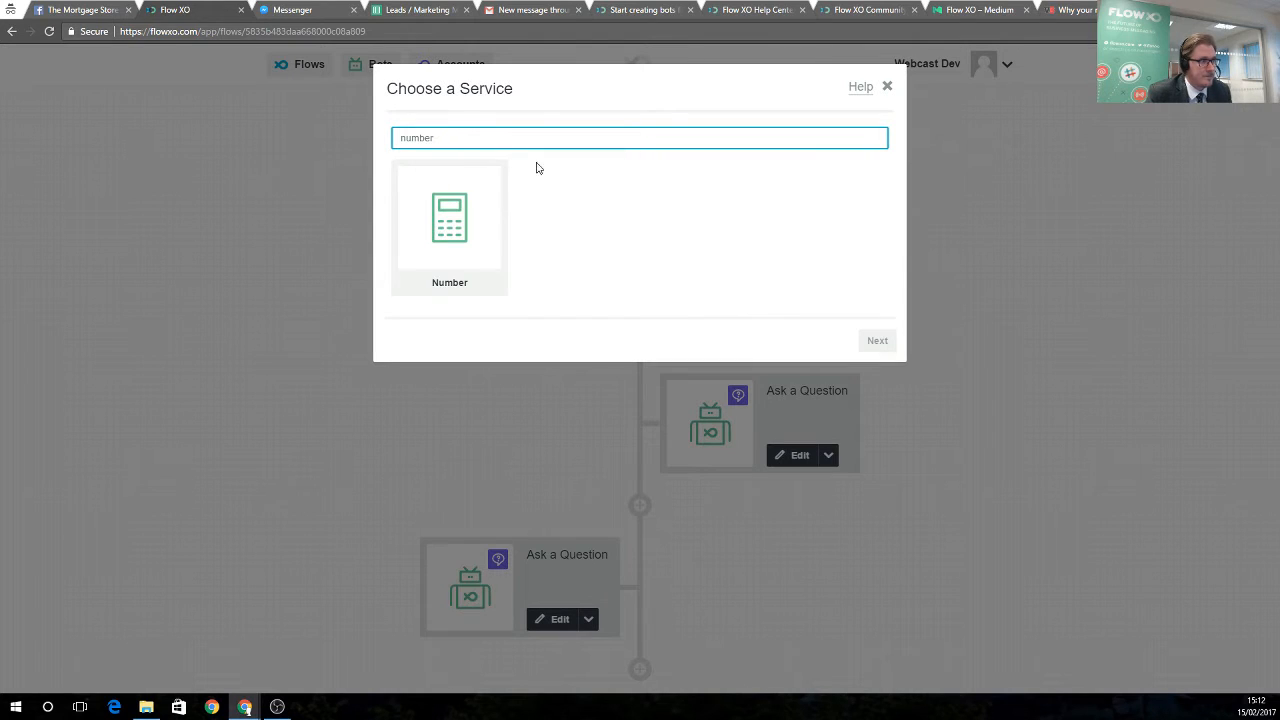
{"action": "left_click", "coordinate": [500, 210]}
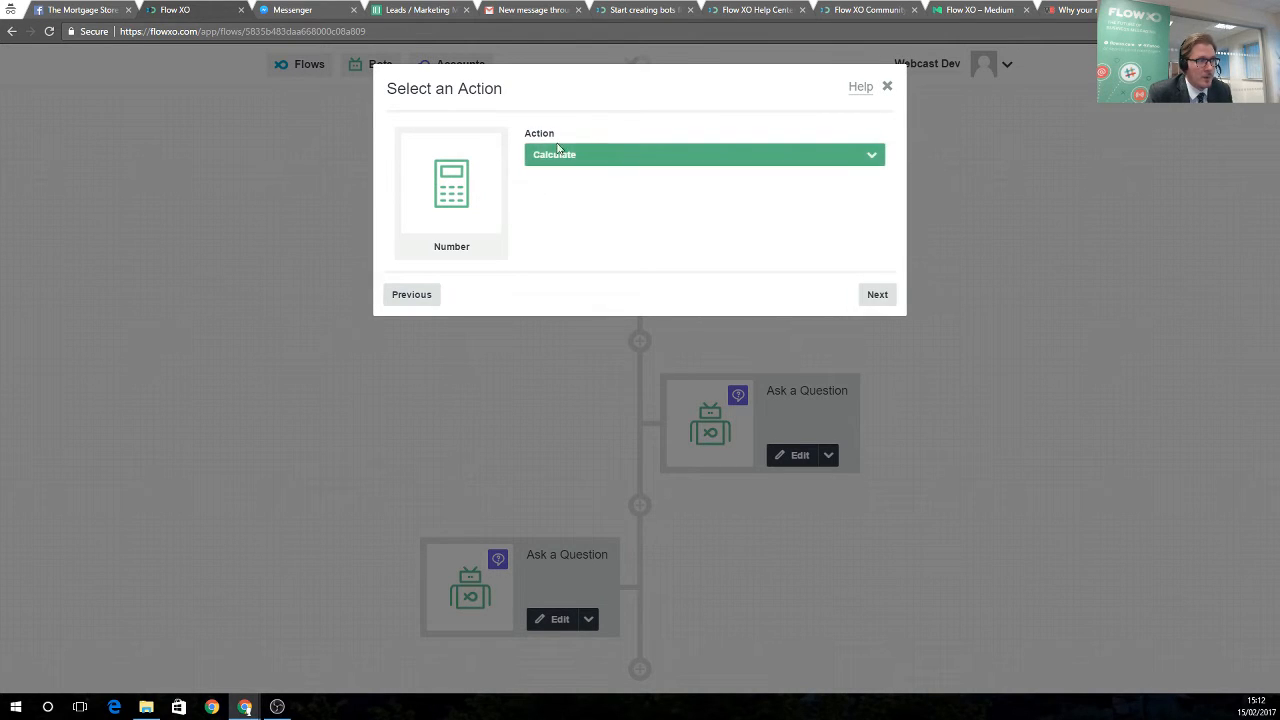
{"action": "left_click", "coordinate": [877, 294]}
{"action": "left_click", "coordinate": [486, 215]}
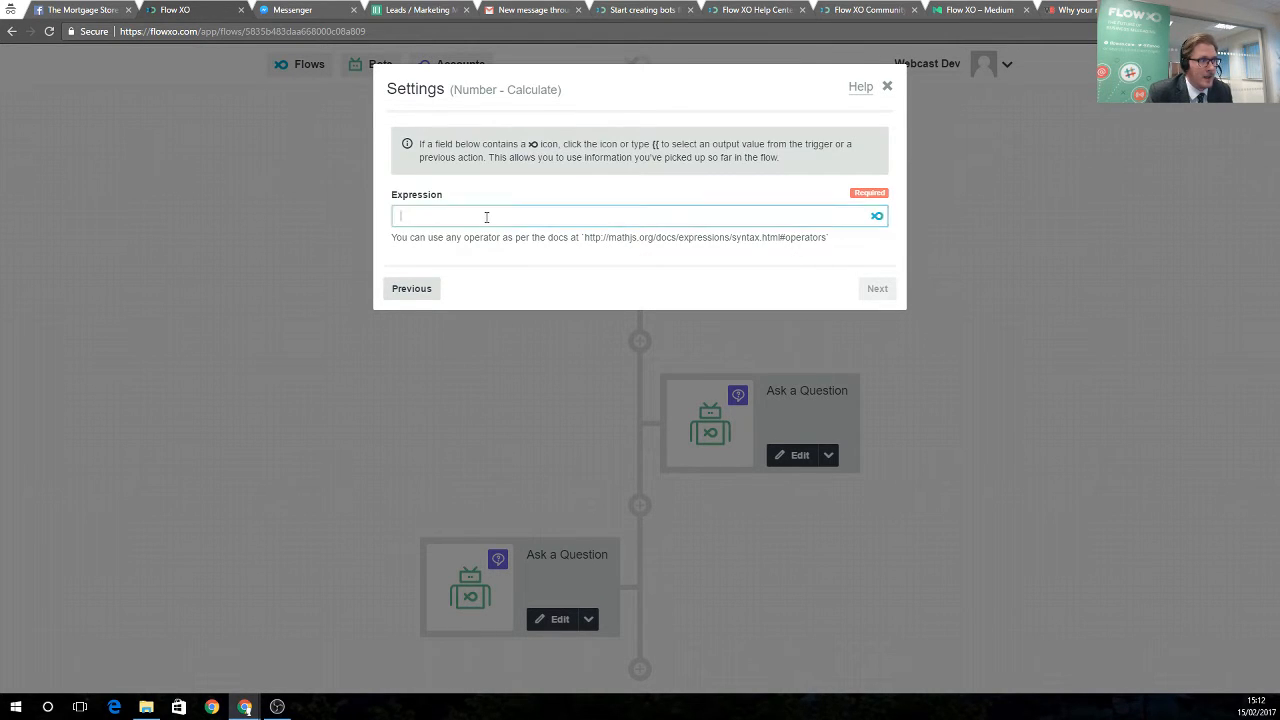
{"action": "left_click", "coordinate": [877, 216]}
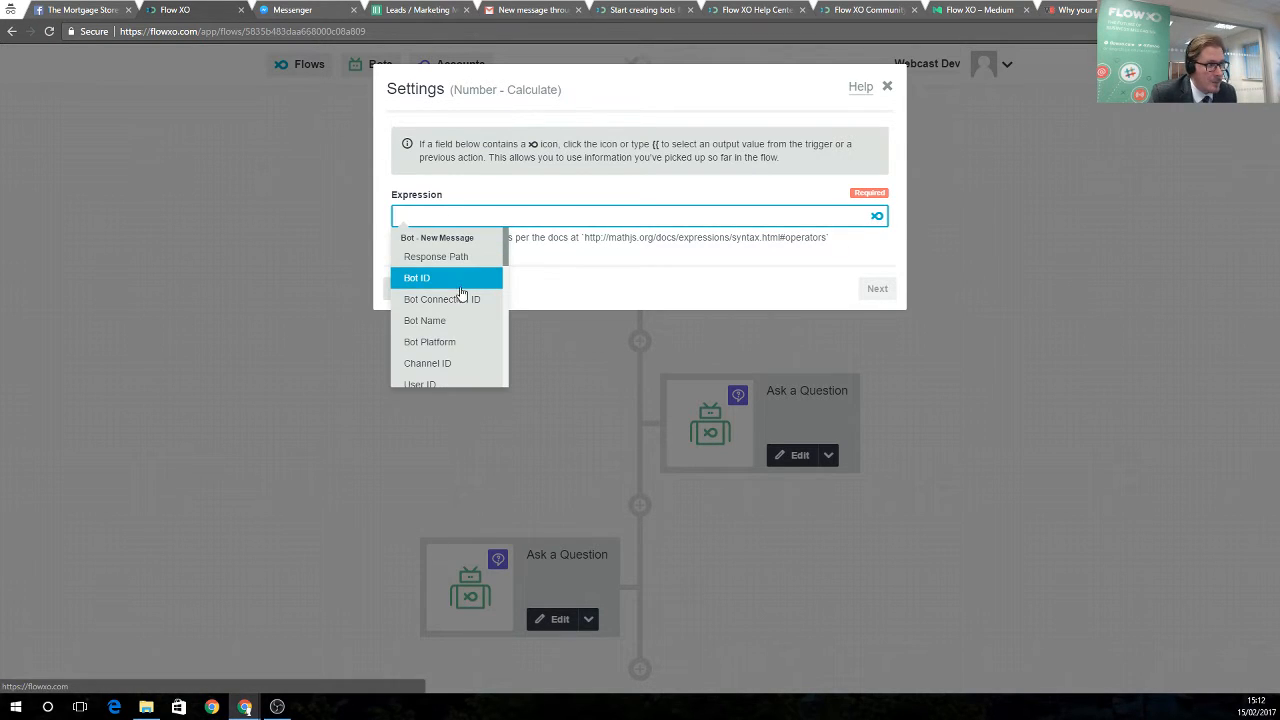
{"action": "scroll", "coordinate": [463, 296], "scroll_direction": "down", "scroll_amount": 8}
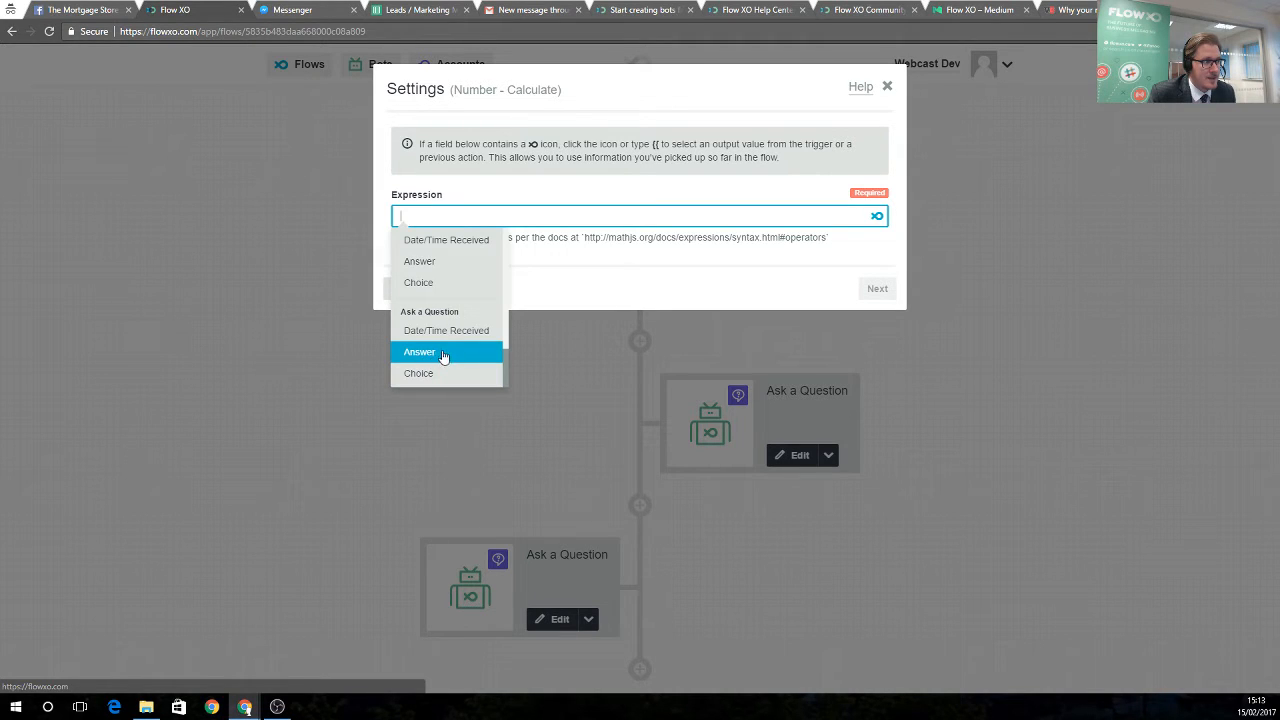
{"action": "left_click", "coordinate": [420, 352]}
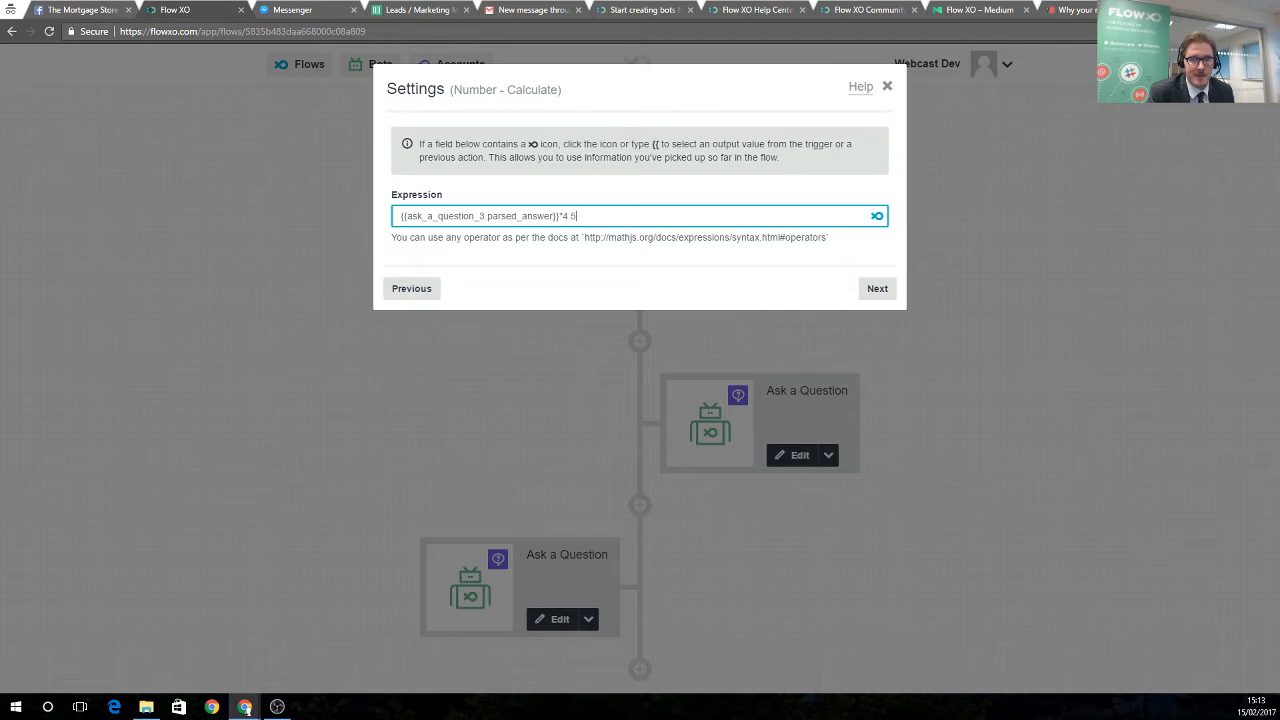
{"action": "left_click", "coordinate": [877, 288]}
{"action": "left_click", "coordinate": [877, 276]}
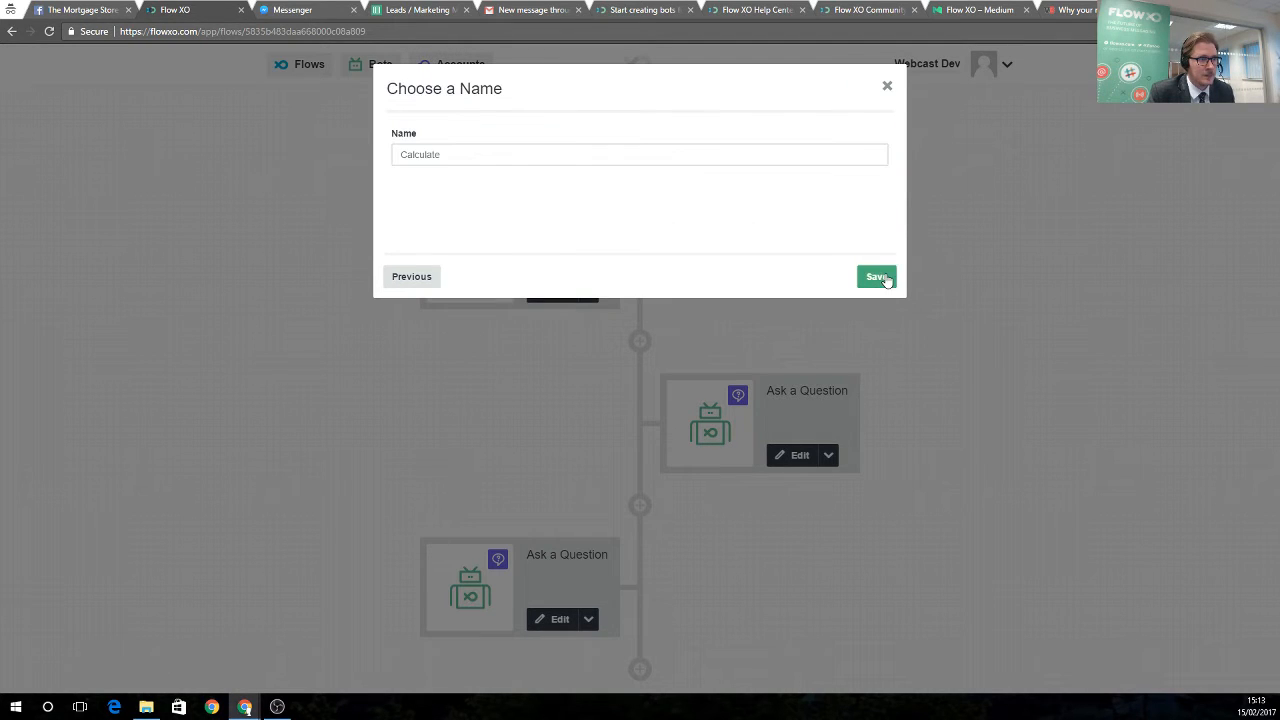
{"action": "left_click", "coordinate": [877, 276]}
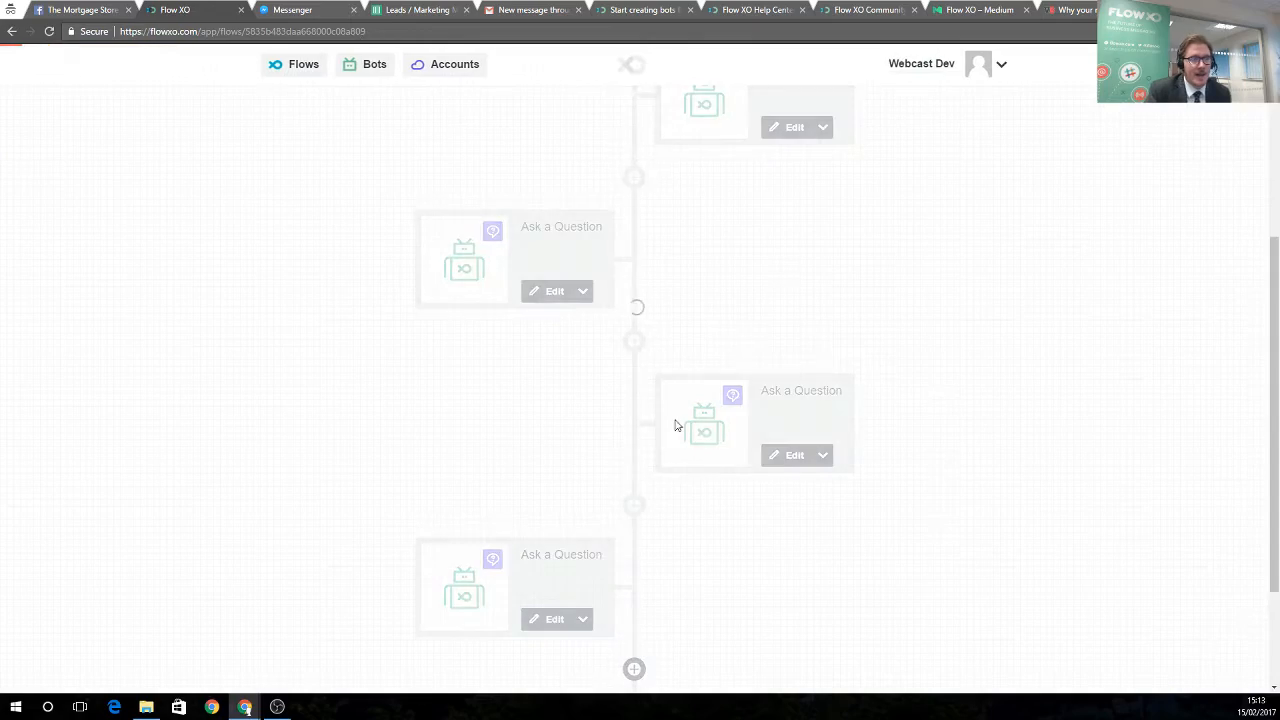
{"action": "scroll", "coordinate": [717, 488], "scroll_direction": "down", "scroll_amount": 2}
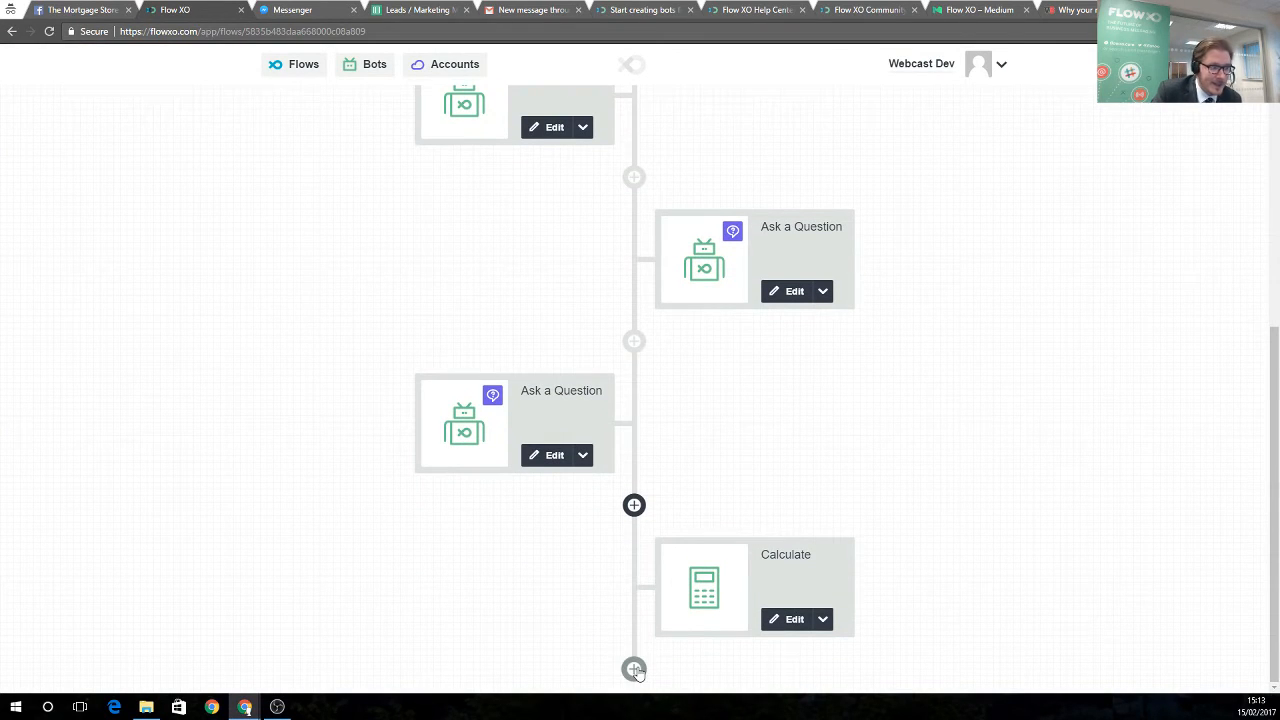
Add a Bot Send a Message step with the pasted mortgage quote message
{"action": "left_click", "coordinate": [634, 669]}
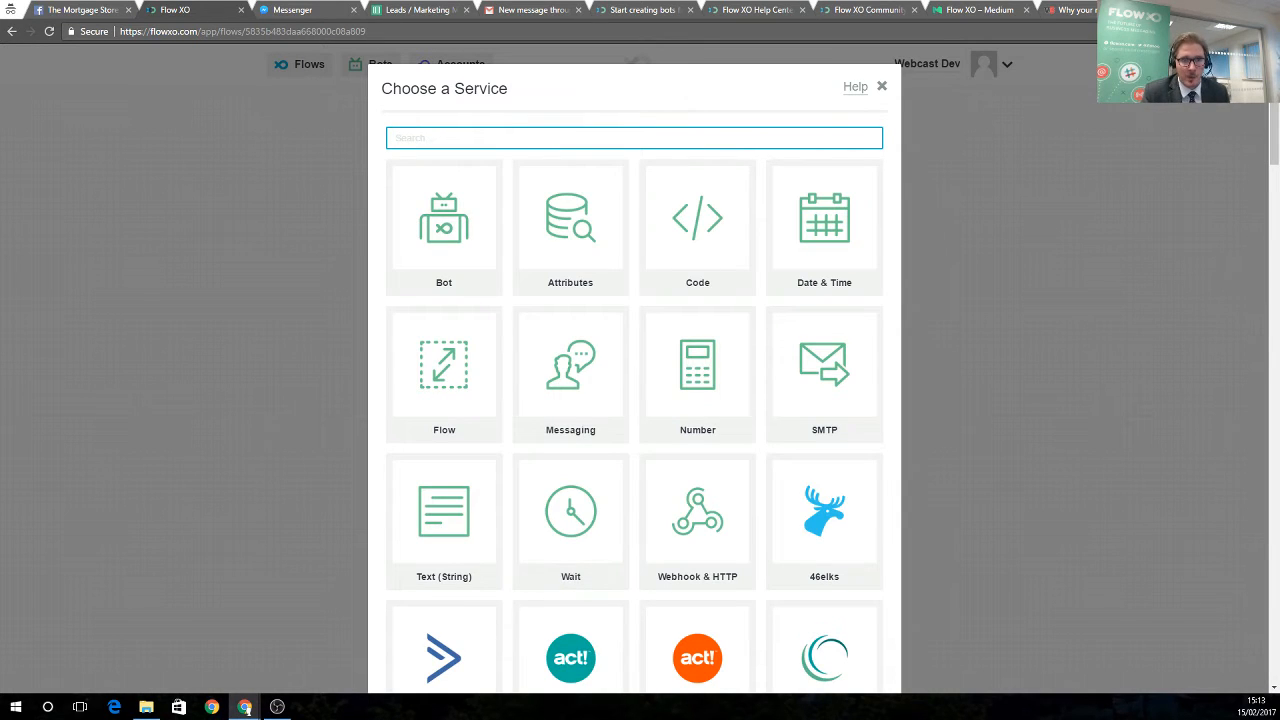
{"action": "left_click_drag", "start_coordinate": [1275, 136], "coordinate": [1275, 137]}
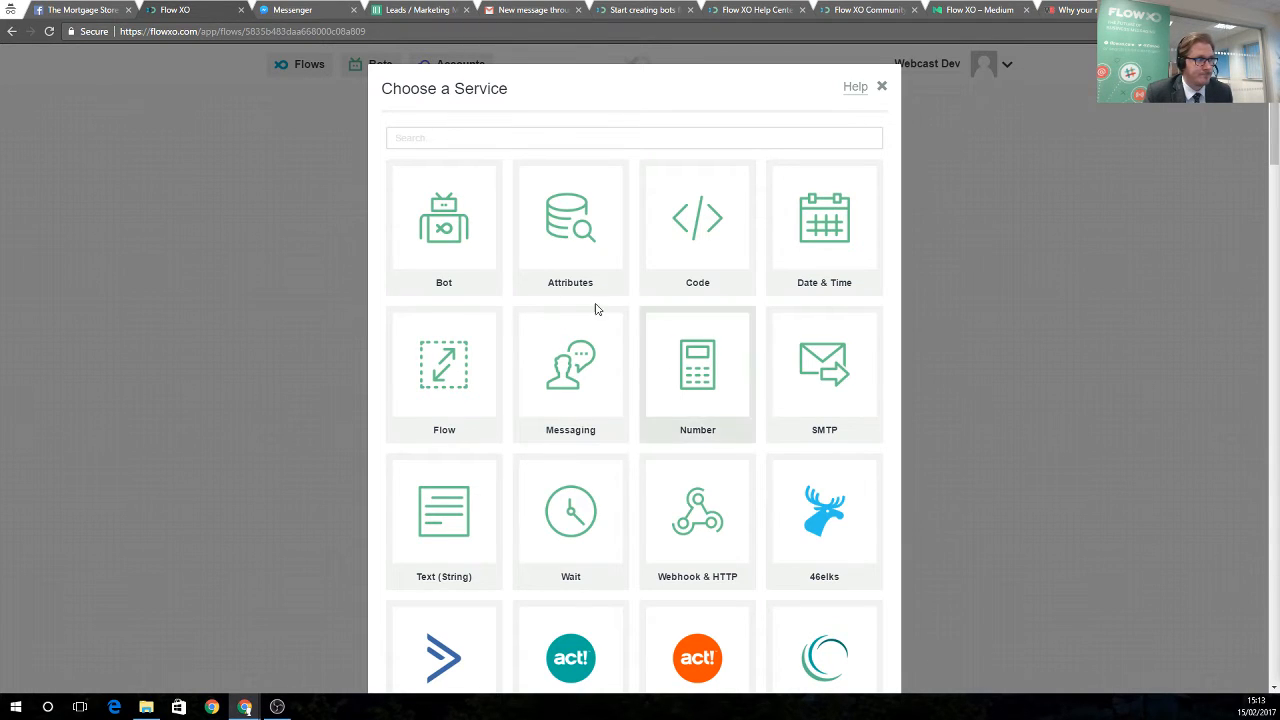
{"action": "left_click", "coordinate": [500, 234]}
{"action": "left_click", "coordinate": [646, 160]}
{"action": "left_click", "coordinate": [598, 196]}
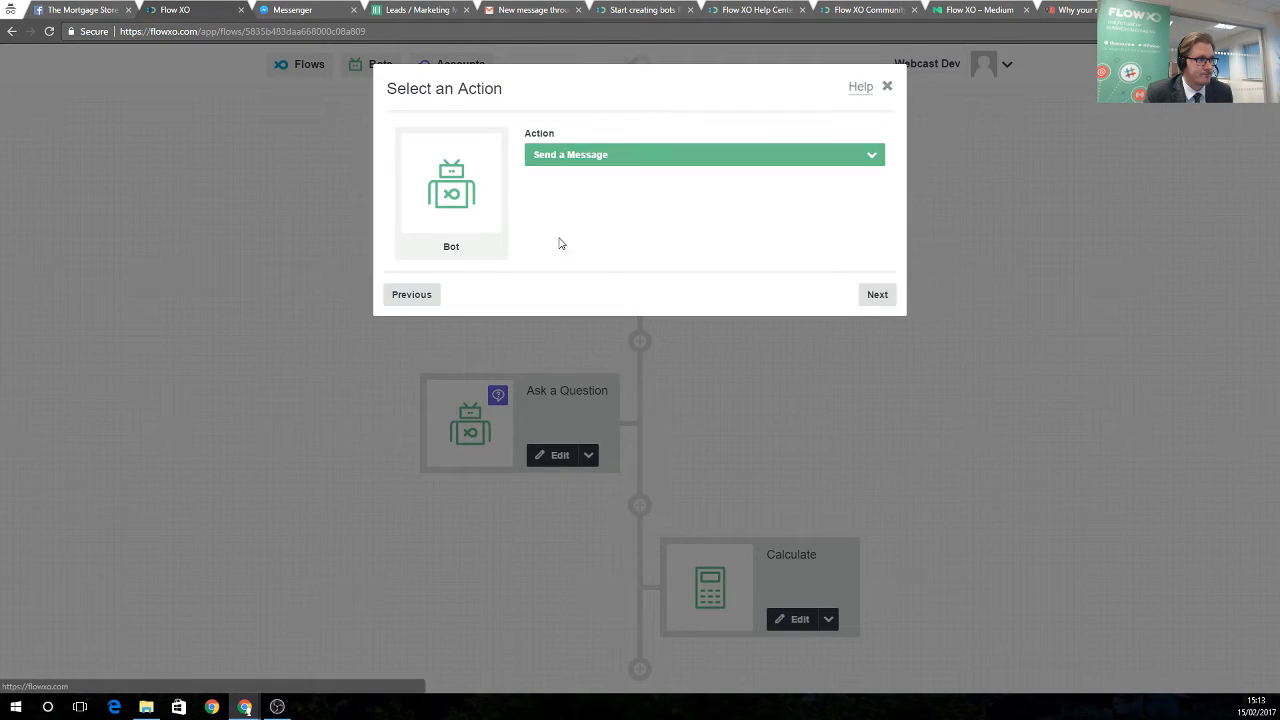
{"action": "left_click", "coordinate": [866, 296]}
{"action": "left_click", "coordinate": [490, 271]}
{"action": "right_click", "coordinate": [490, 271]}
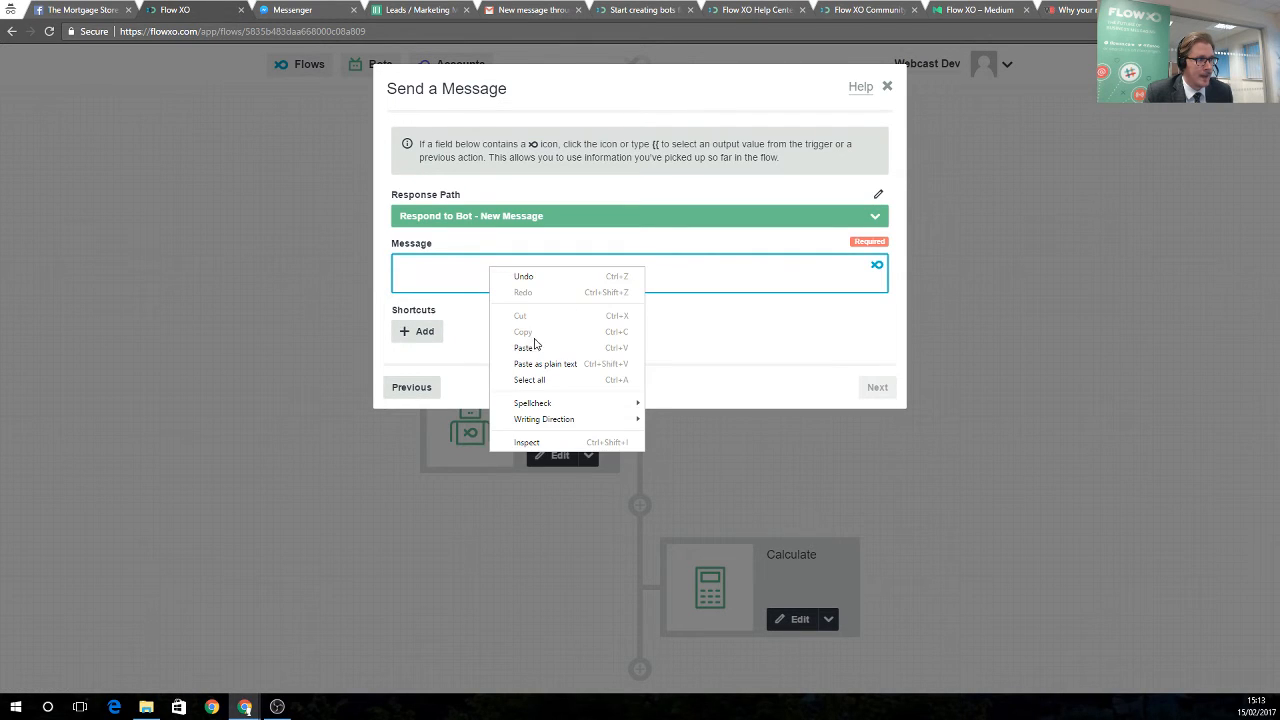
{"action": "left_click", "coordinate": [533, 344]}
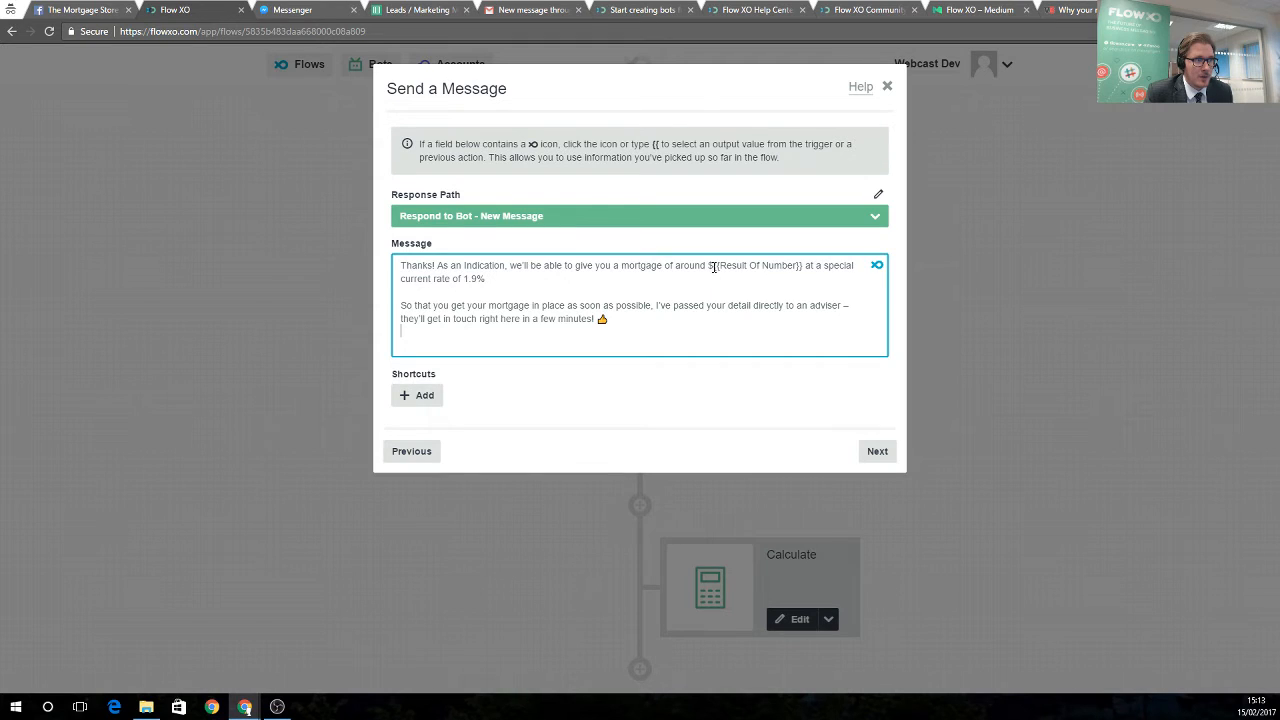
Replace the number placeholder after the $ with Calculate's Result and save the message step
{"action": "left_click_drag", "start_coordinate": [714, 267], "coordinate": [805, 270]}
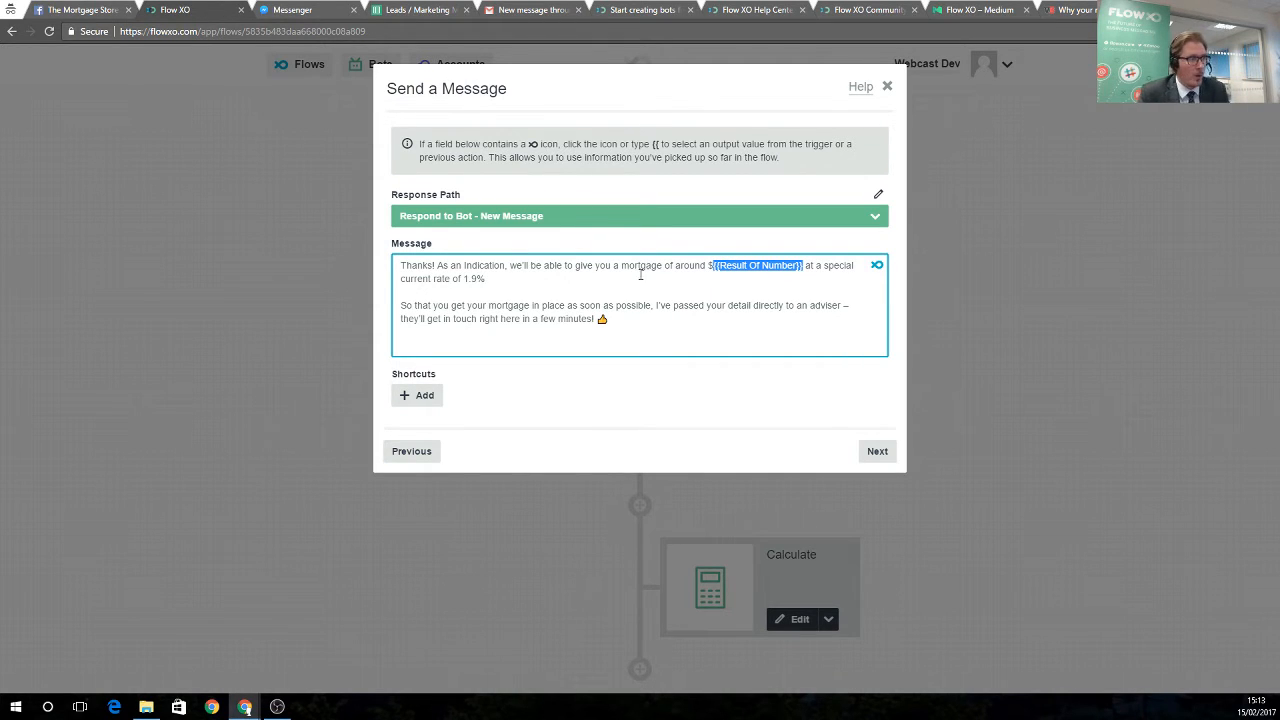
{"action": "key", "text": "BackSpace"}
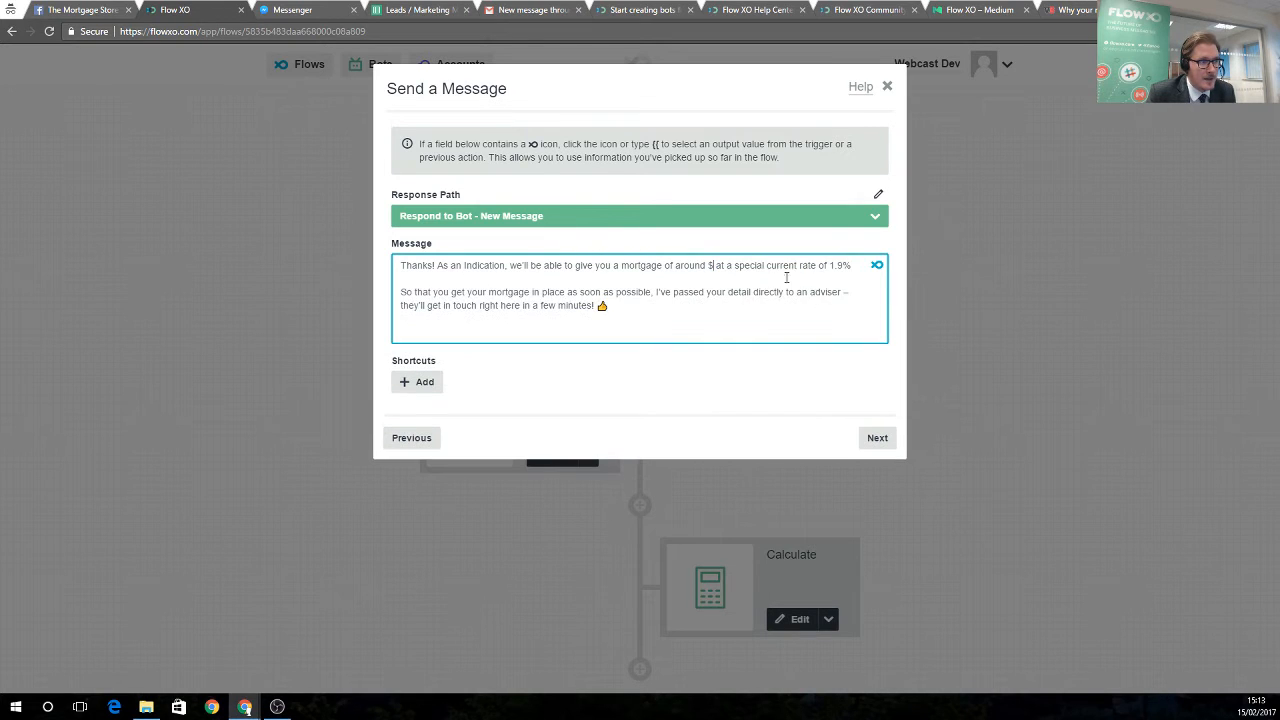
{"action": "left_click", "coordinate": [877, 265]}
{"action": "scroll", "coordinate": [763, 350], "scroll_direction": "down", "scroll_amount": 2}
{"action": "scroll", "coordinate": [763, 385], "scroll_direction": "down", "scroll_amount": 5}
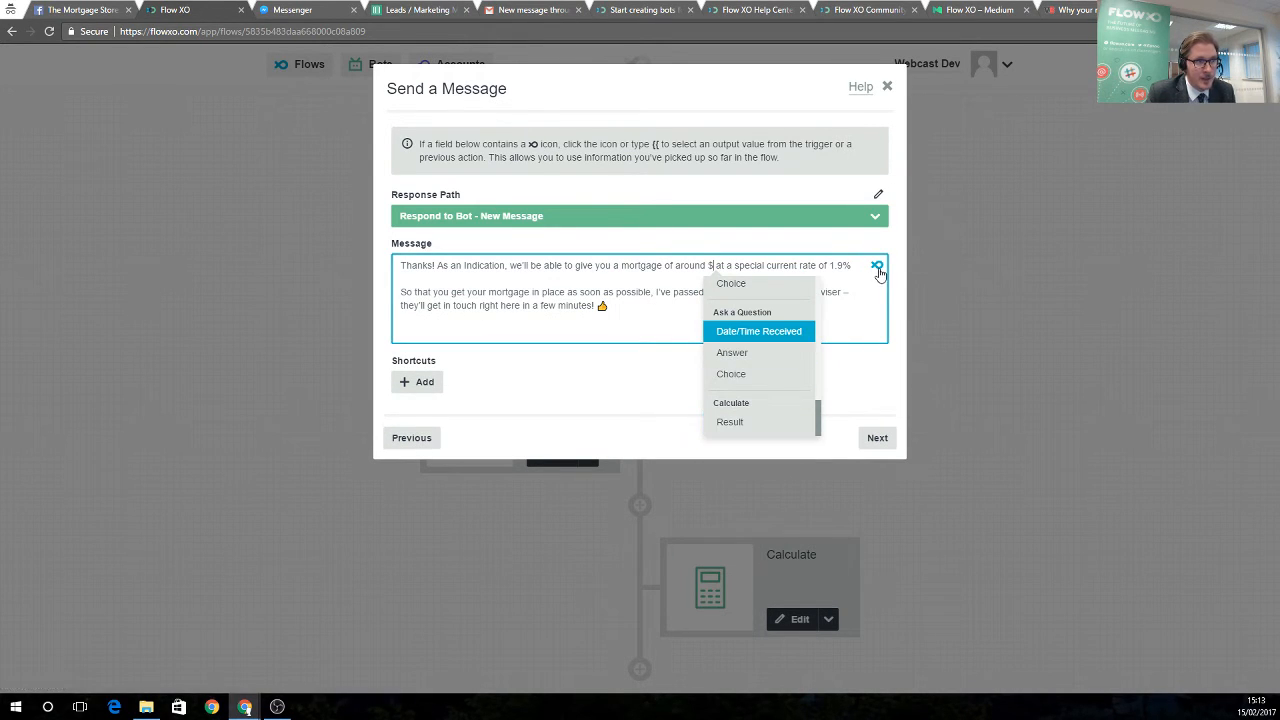
{"action": "left_click", "coordinate": [729, 424]}
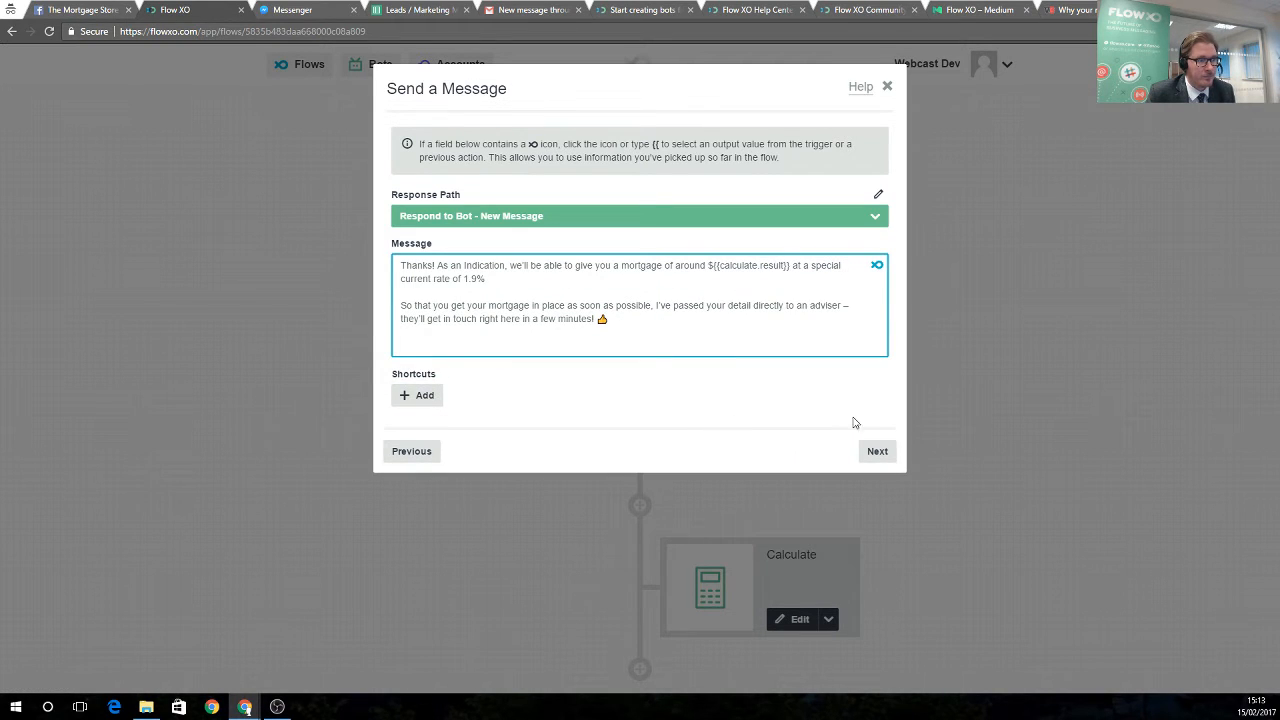
{"action": "left_click", "coordinate": [877, 451]}
{"action": "left_click", "coordinate": [877, 276]}
{"action": "left_click", "coordinate": [877, 276]}
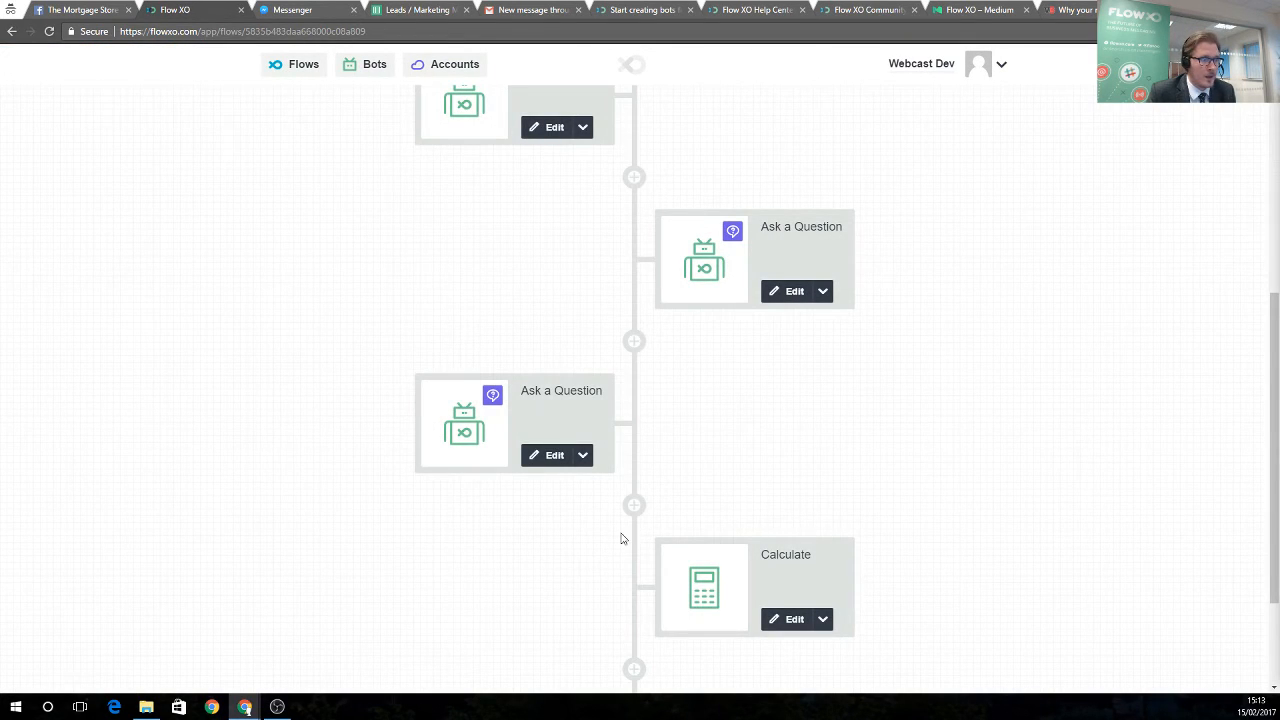
{"action": "scroll", "coordinate": [620, 538], "scroll_direction": "down", "scroll_amount": 3}
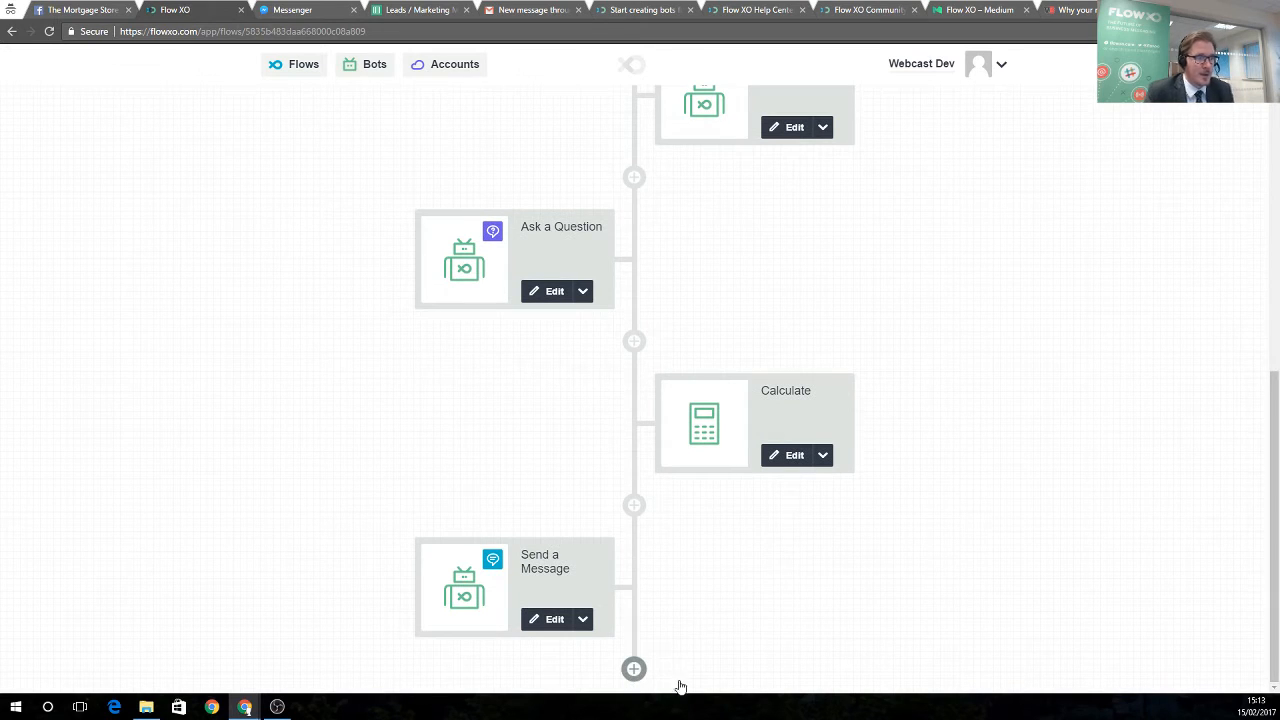
Start a Google Sheets step after the reply message, then bring up the Leads / Marketing Messages spreadsheet
{"action": "left_click", "coordinate": [679, 687]}
{"action": "left_click", "coordinate": [466, 136]}
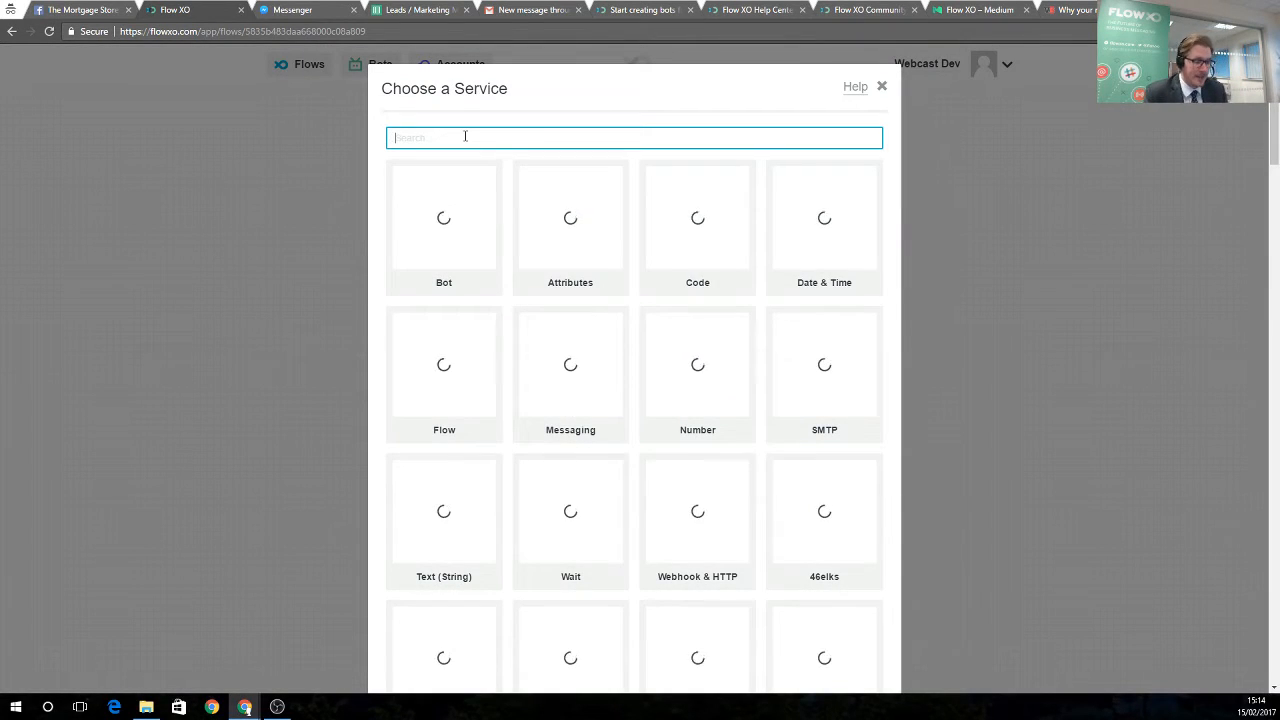
{"action": "type", "text": "google"}
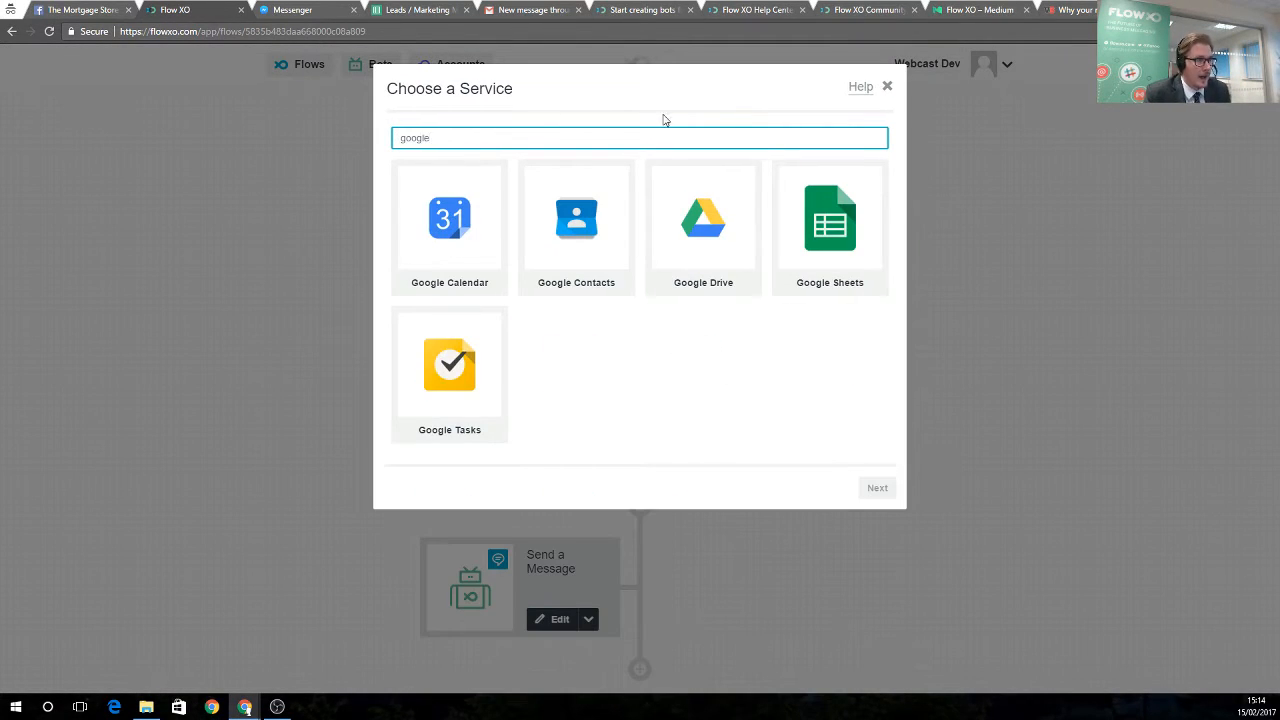
{"action": "left_click", "coordinate": [800, 232]}
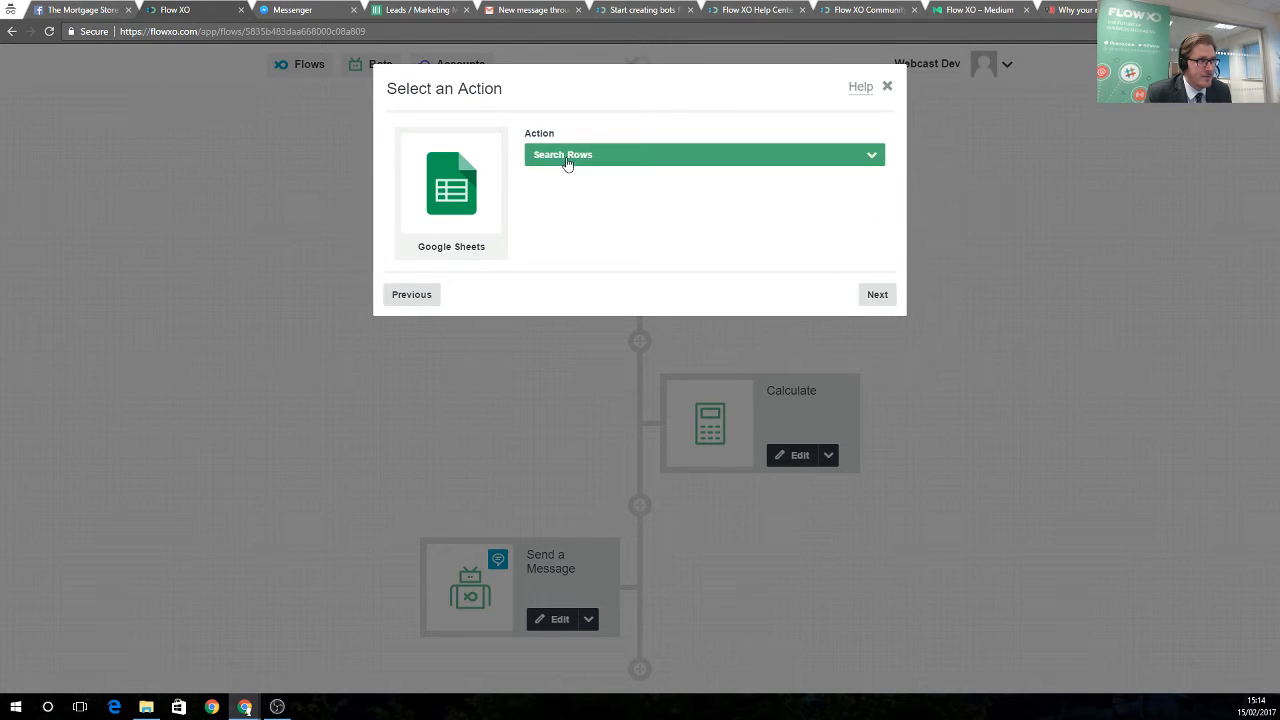
{"action": "left_click", "coordinate": [430, 12]}
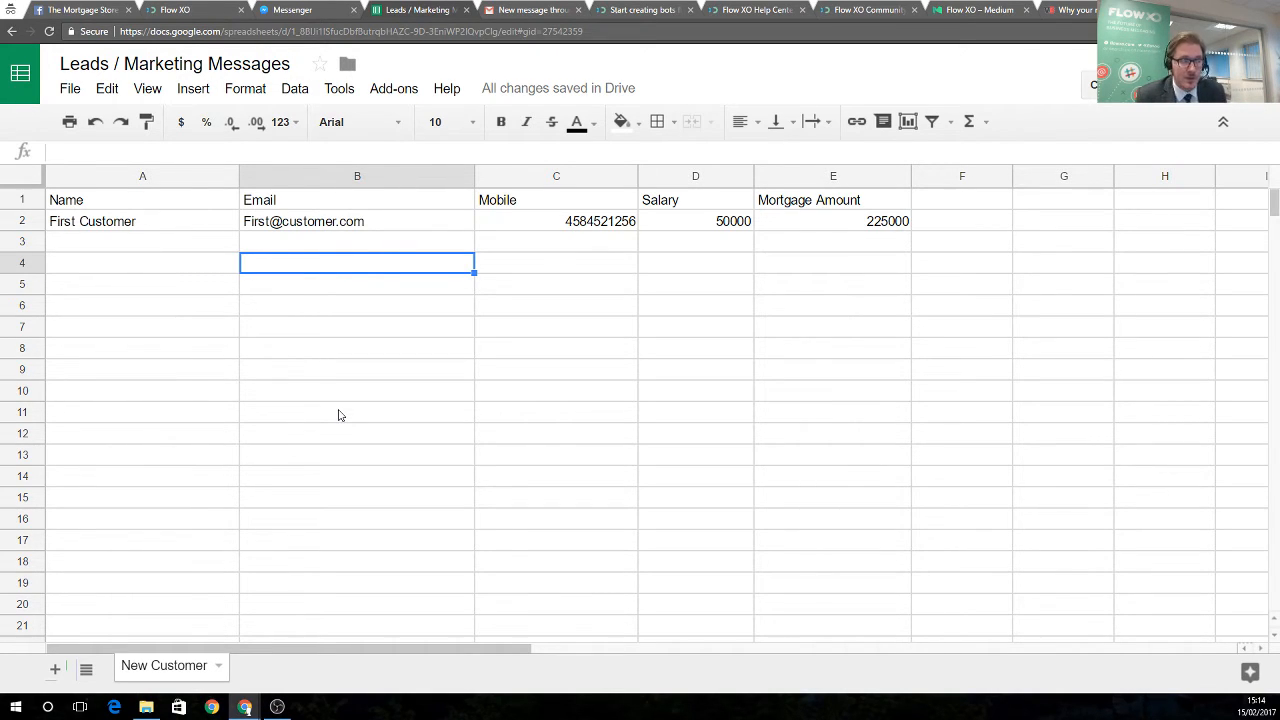
Go over the Name, Email, Mobile, Salary, Mortgage Amount headings and sample row, then return to Flow XO
{"action": "left_click", "coordinate": [186, 207]}
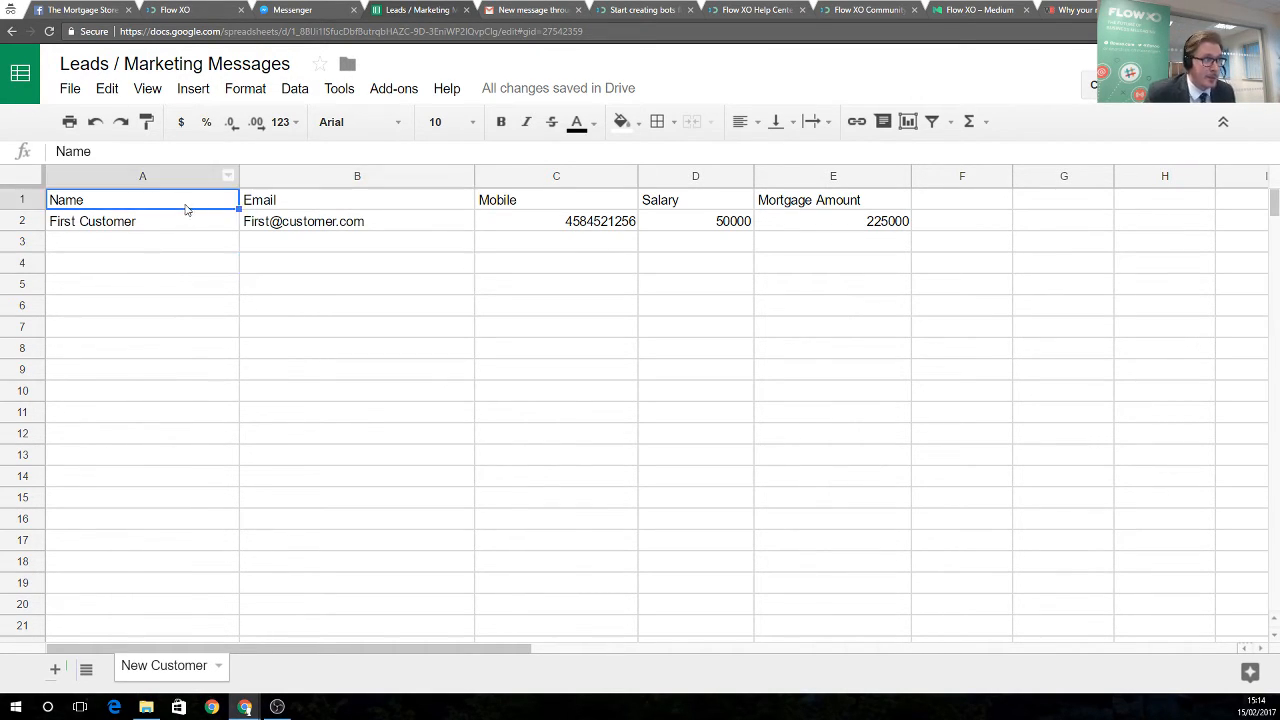
{"action": "left_click", "coordinate": [374, 207]}
{"action": "left_click", "coordinate": [537, 205]}
{"action": "left_click", "coordinate": [684, 205]}
{"action": "left_click", "coordinate": [801, 203]}
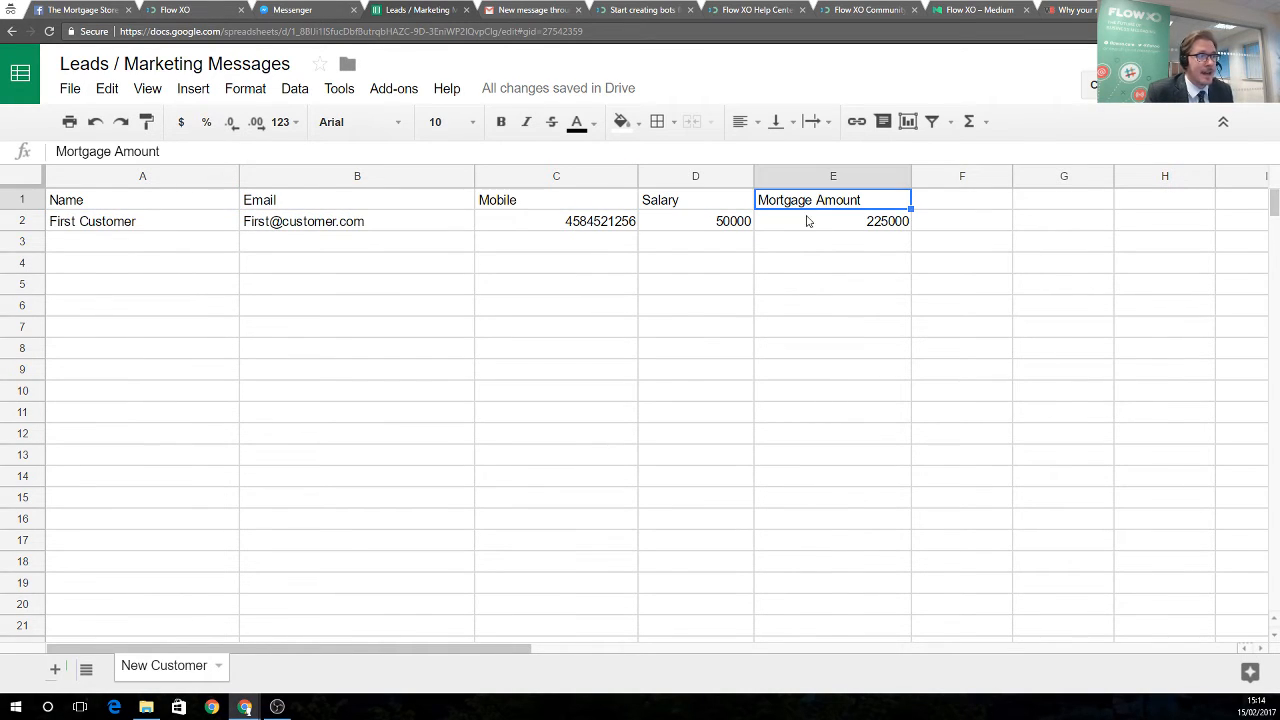
{"action": "left_click", "coordinate": [697, 225]}
{"action": "left_click", "coordinate": [560, 222]}
{"action": "left_click", "coordinate": [420, 224]}
{"action": "left_click", "coordinate": [105, 203]}
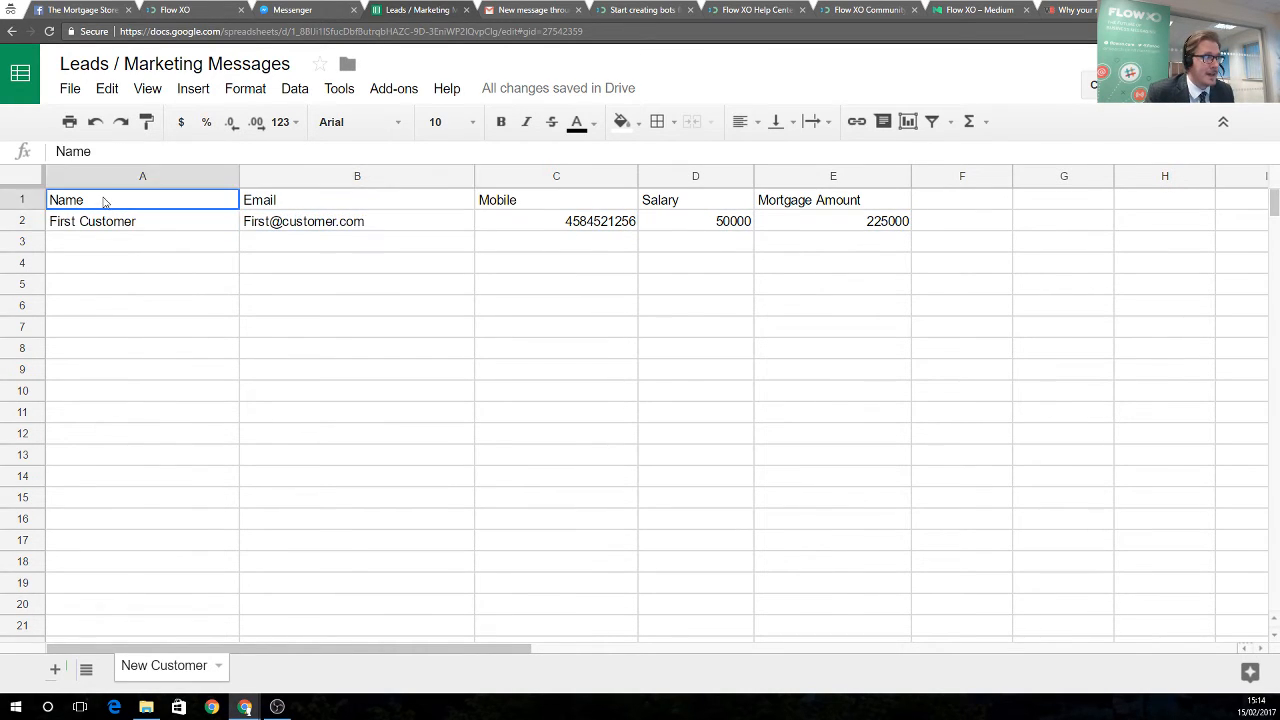
{"action": "left_click", "coordinate": [290, 201]}
{"action": "left_click", "coordinate": [495, 201]}
{"action": "left_click", "coordinate": [665, 201]}
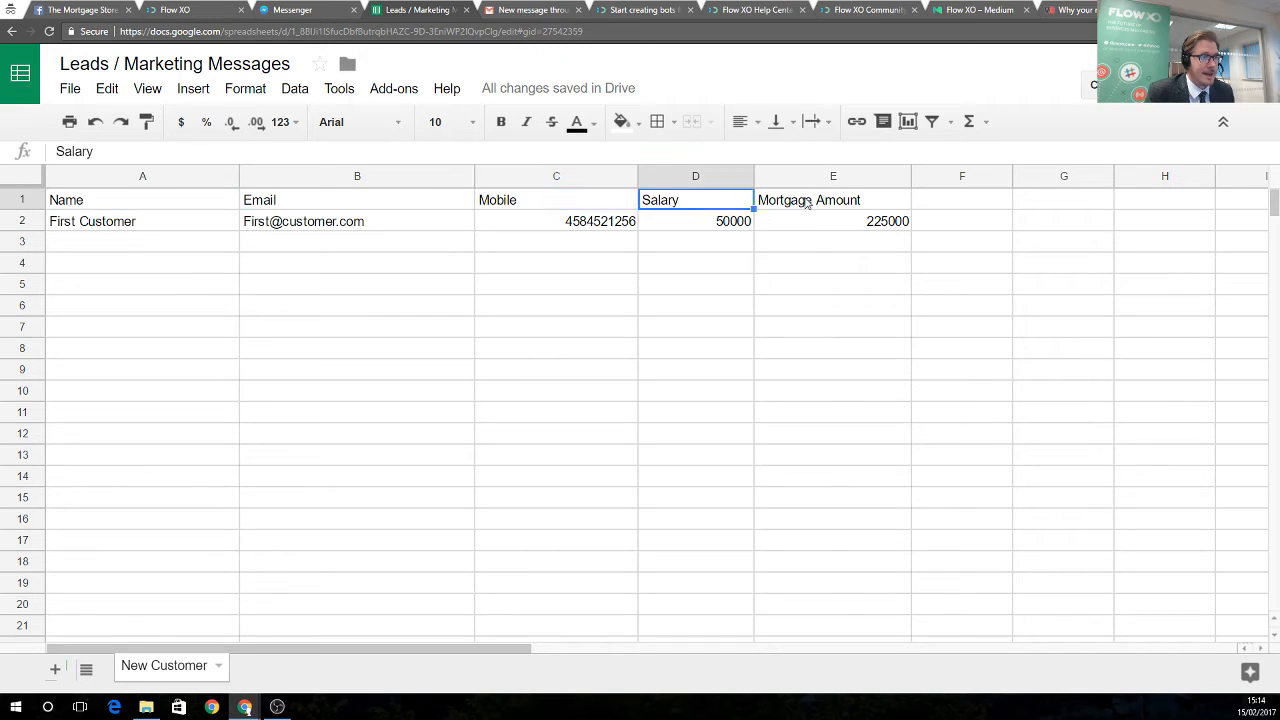
{"action": "left_click", "coordinate": [785, 205]}
{"action": "left_click", "coordinate": [680, 202]}
{"action": "left_click", "coordinate": [540, 201]}
{"action": "left_click", "coordinate": [400, 201]}
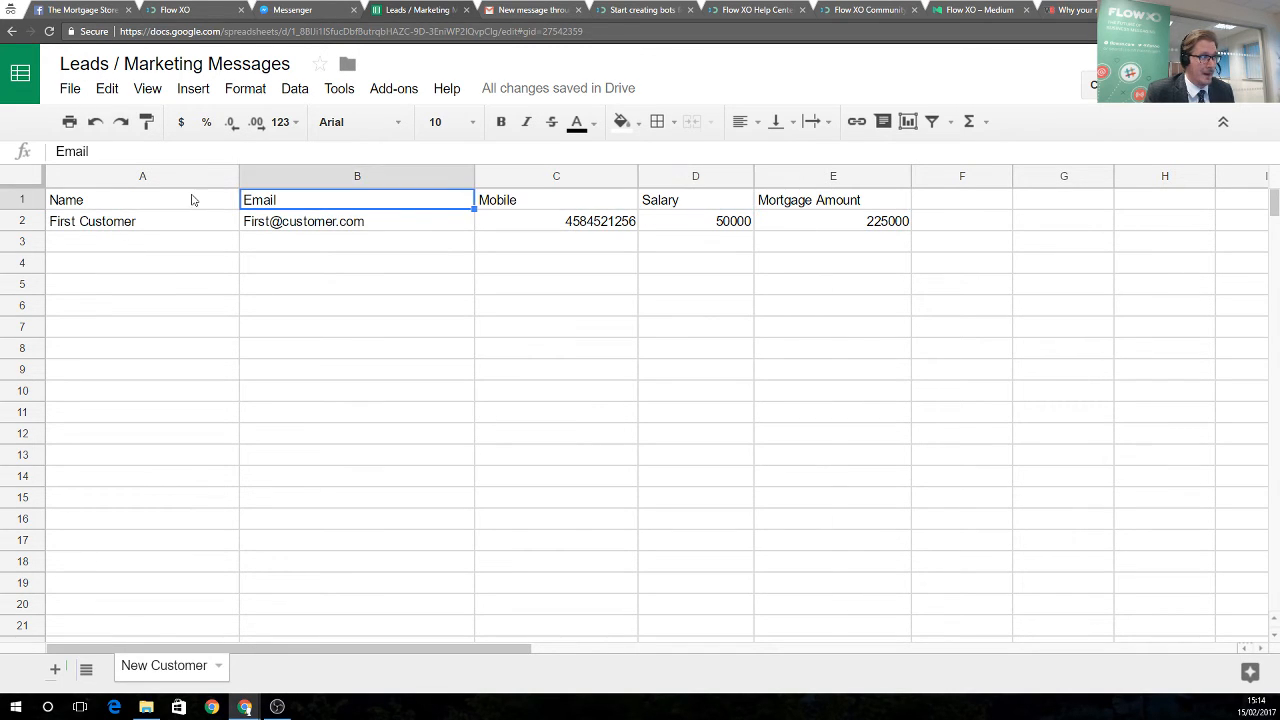
{"action": "left_click", "coordinate": [191, 201]}
{"action": "left_click", "coordinate": [186, 223]}
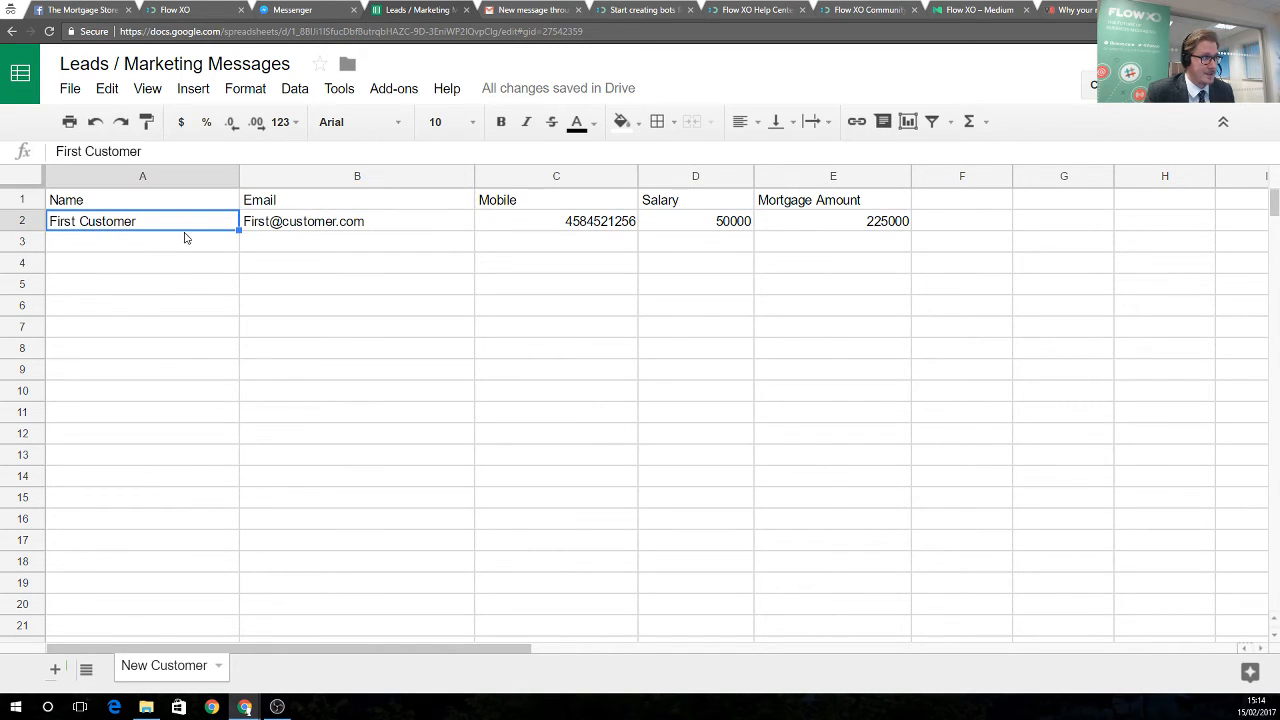
{"action": "left_click", "coordinate": [183, 20]}
Choose Add a Row on the connected account, targeting the Leads / Marketing Messages spreadsheet's New Customer worksheet
{"action": "left_click", "coordinate": [548, 158]}
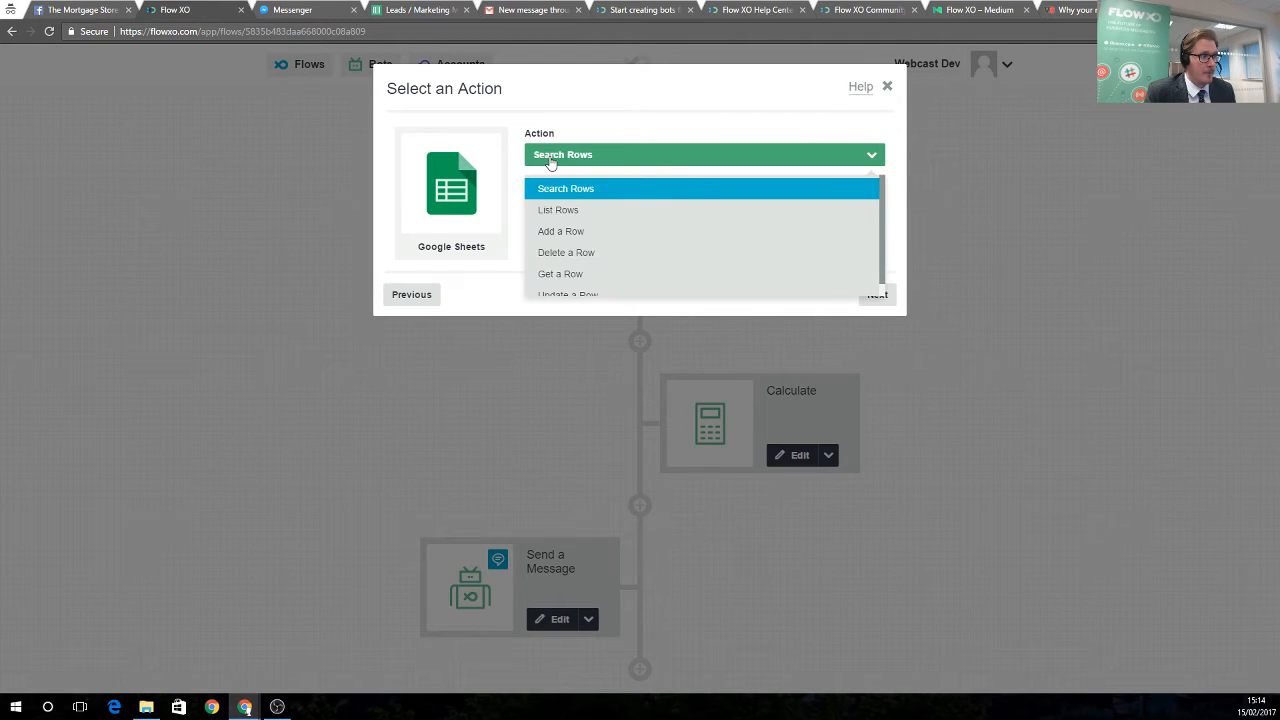
{"action": "left_click", "coordinate": [580, 233]}
{"action": "left_click", "coordinate": [873, 294]}
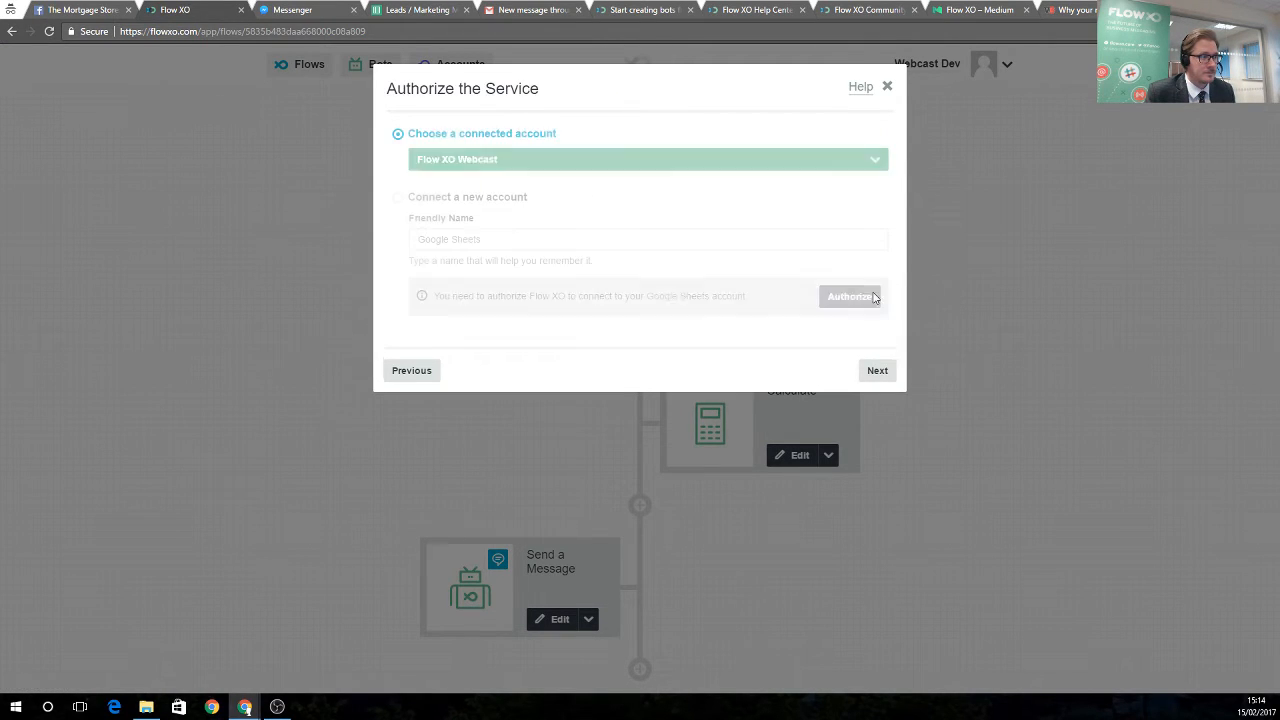
{"action": "left_click", "coordinate": [877, 370]}
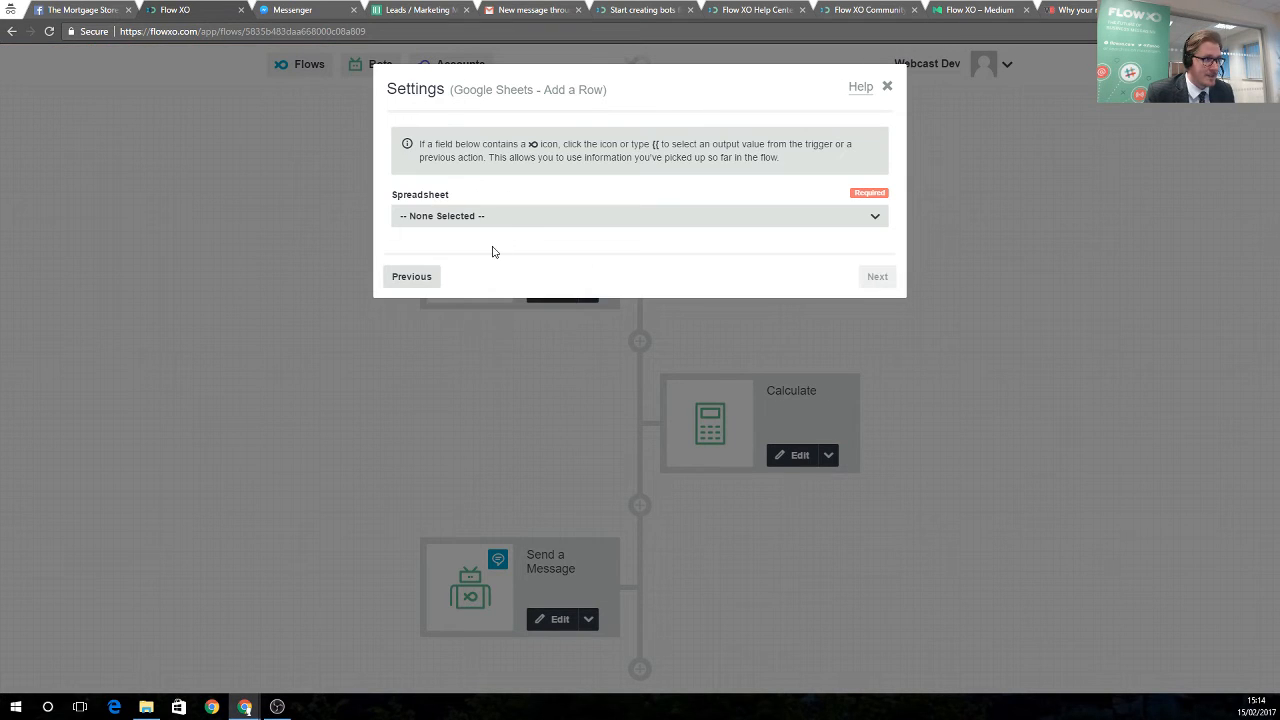
{"action": "left_click", "coordinate": [488, 222]}
{"action": "left_click", "coordinate": [466, 278]}
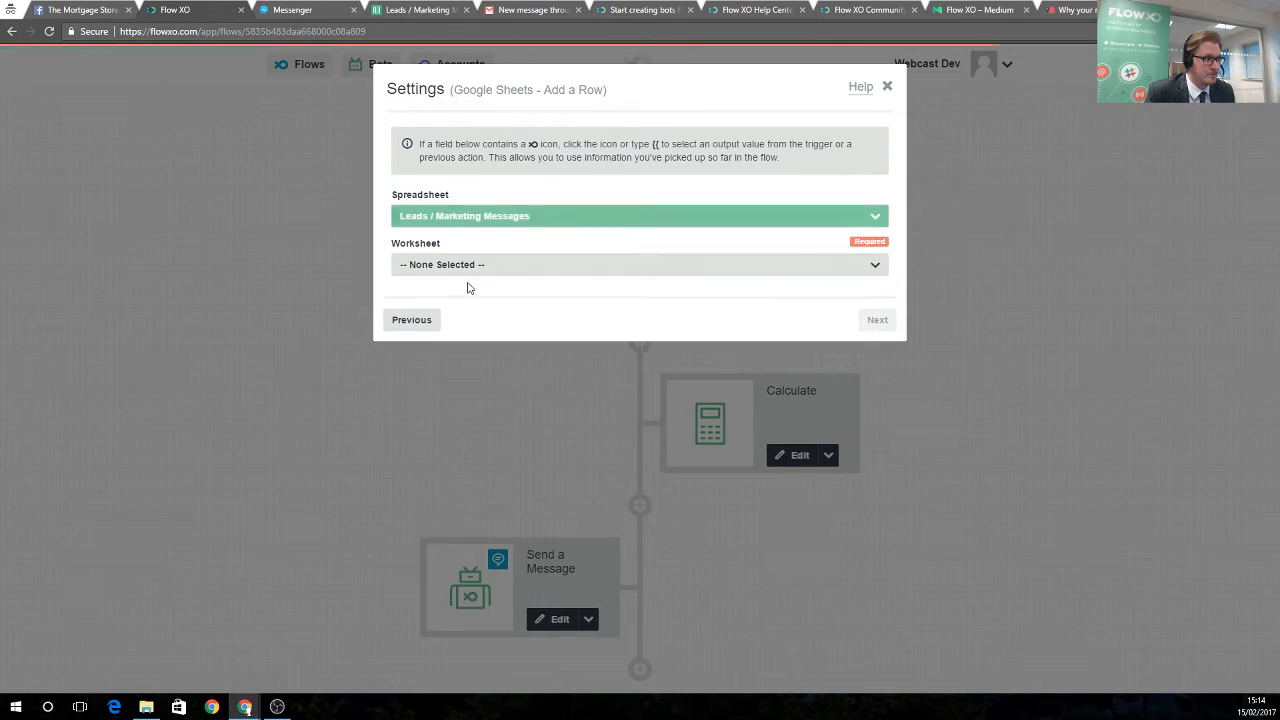
{"action": "left_click", "coordinate": [467, 268]}
{"action": "left_click", "coordinate": [474, 324]}
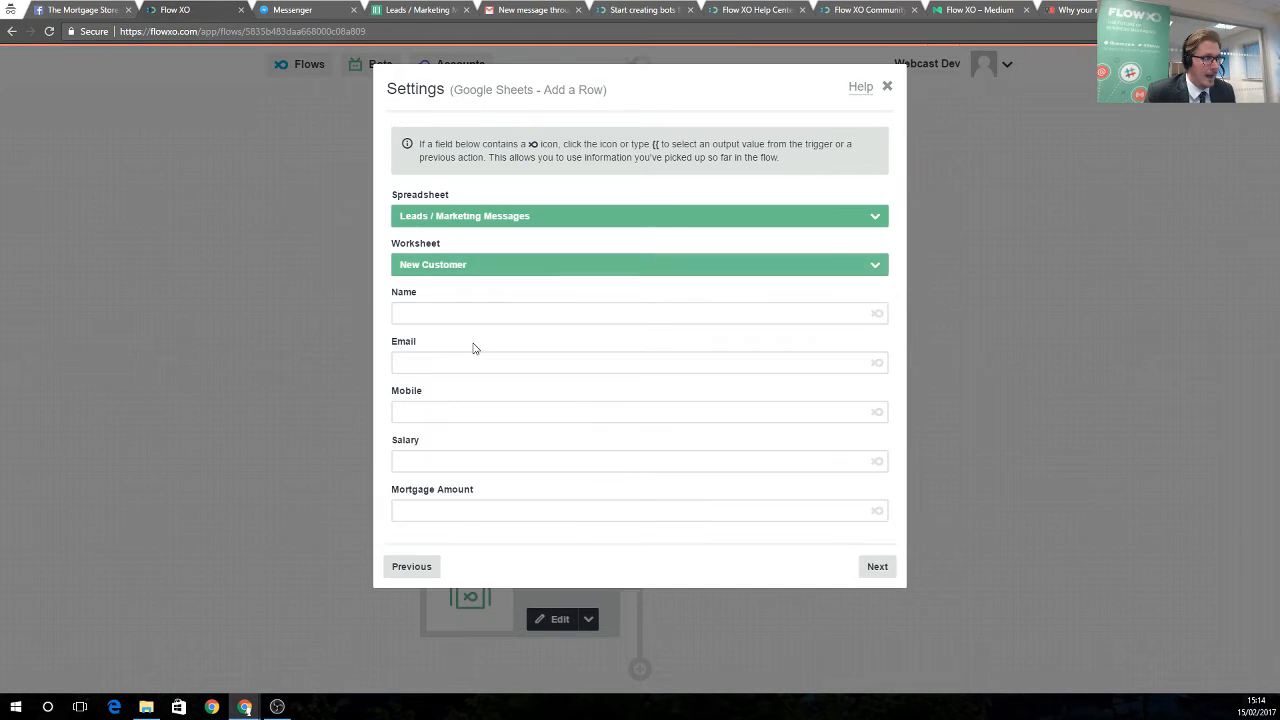
Map the Name column to the Messenger user's name
{"action": "left_click_drag", "start_coordinate": [393, 296], "coordinate": [414, 295]}
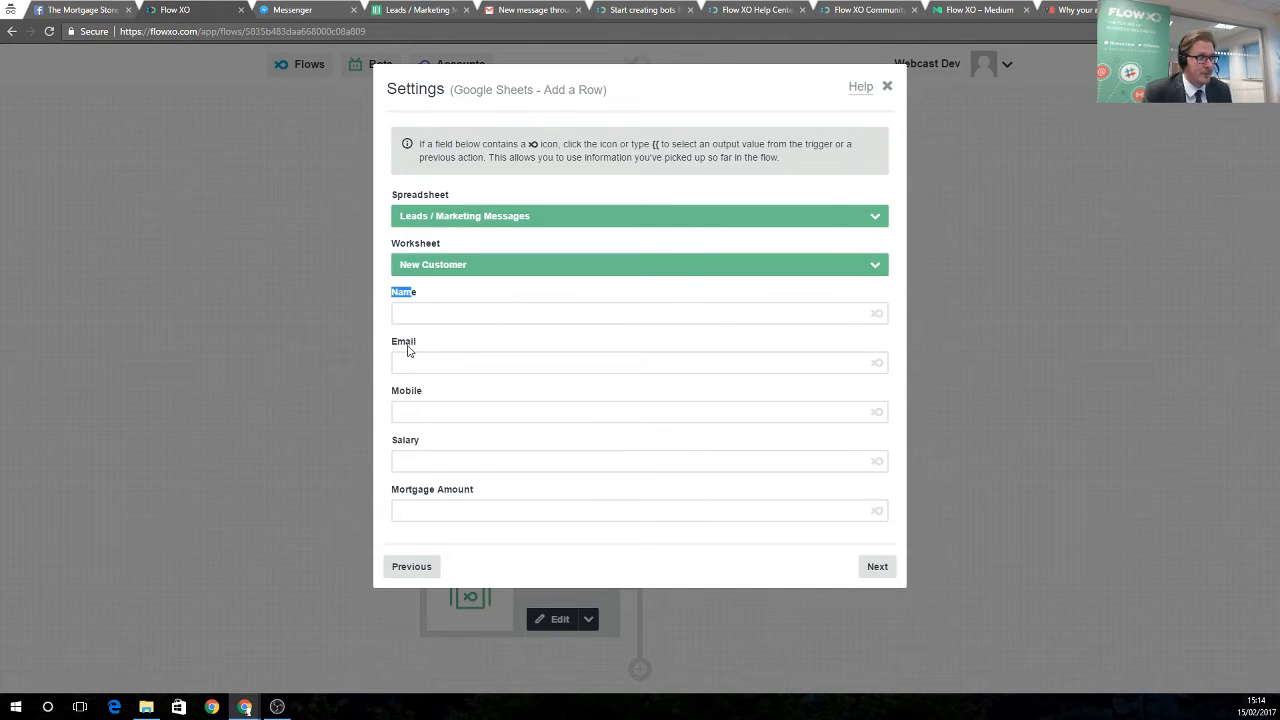
{"action": "left_click_drag", "start_coordinate": [398, 343], "coordinate": [409, 346]}
{"action": "left_click_drag", "start_coordinate": [398, 392], "coordinate": [423, 445]}
{"action": "left_click_drag", "start_coordinate": [405, 490], "coordinate": [465, 491]}
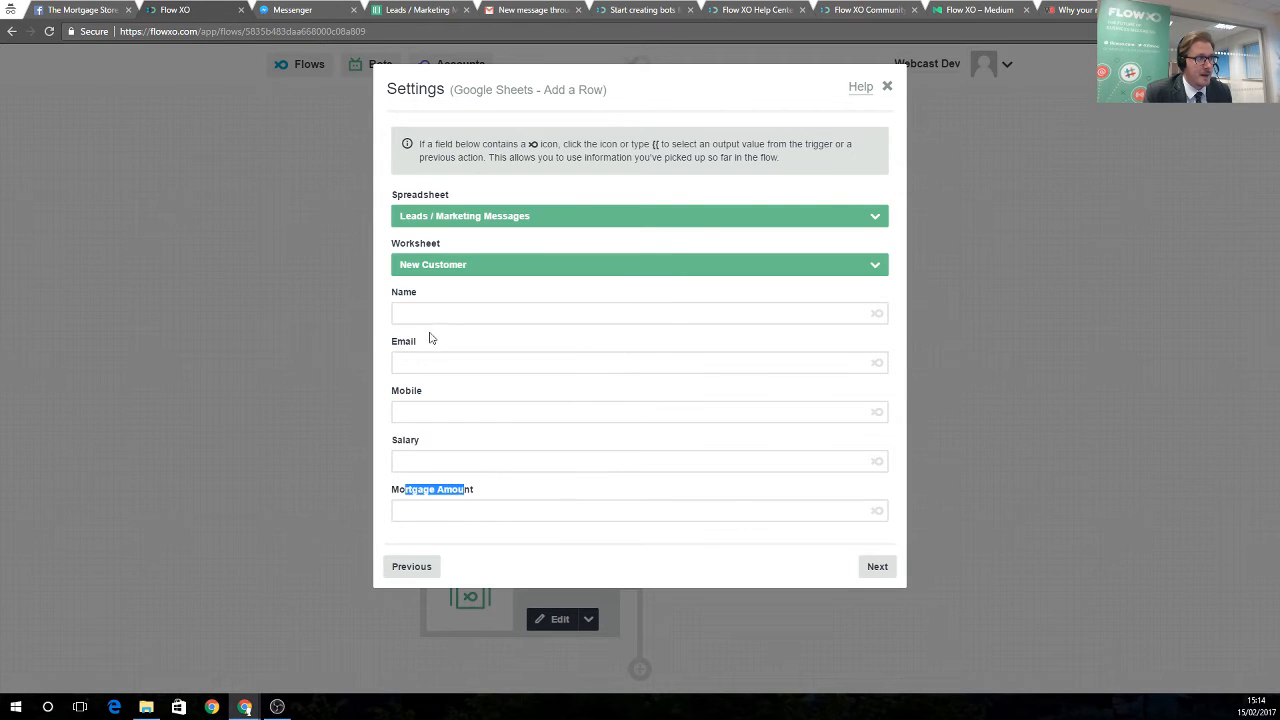
{"action": "left_click", "coordinate": [417, 314]}
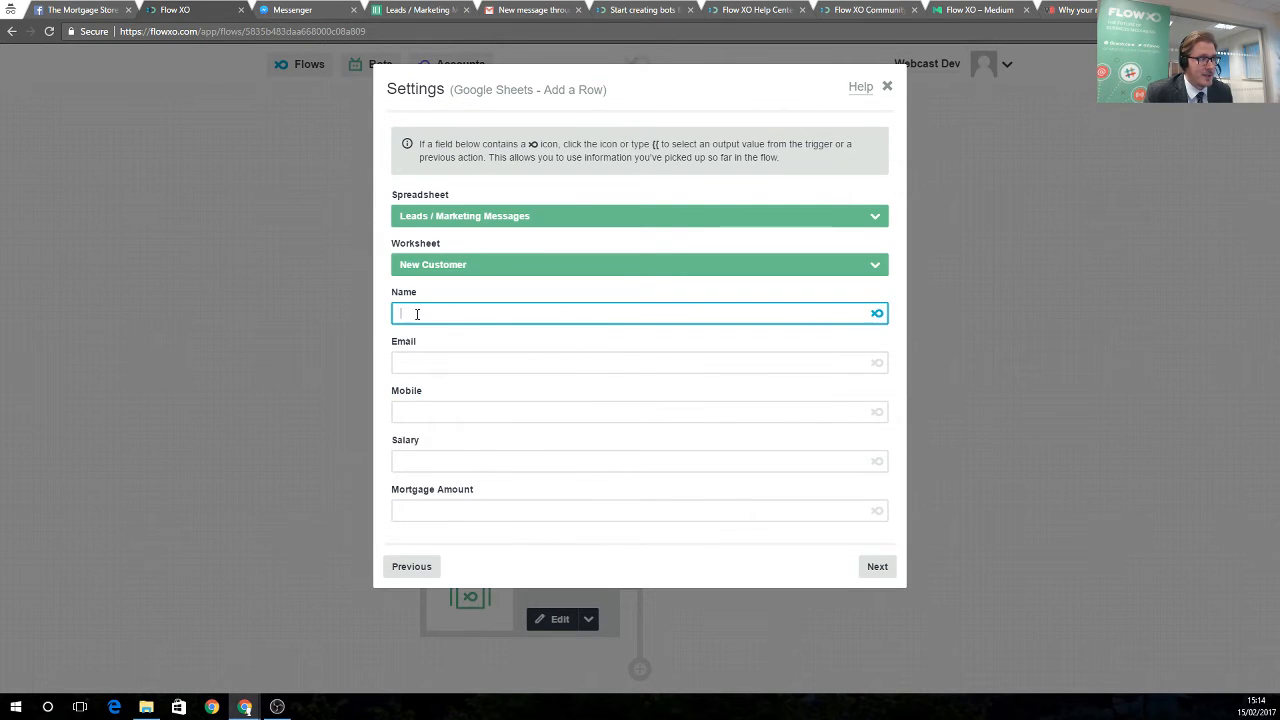
{"action": "left_click", "coordinate": [877, 315]}
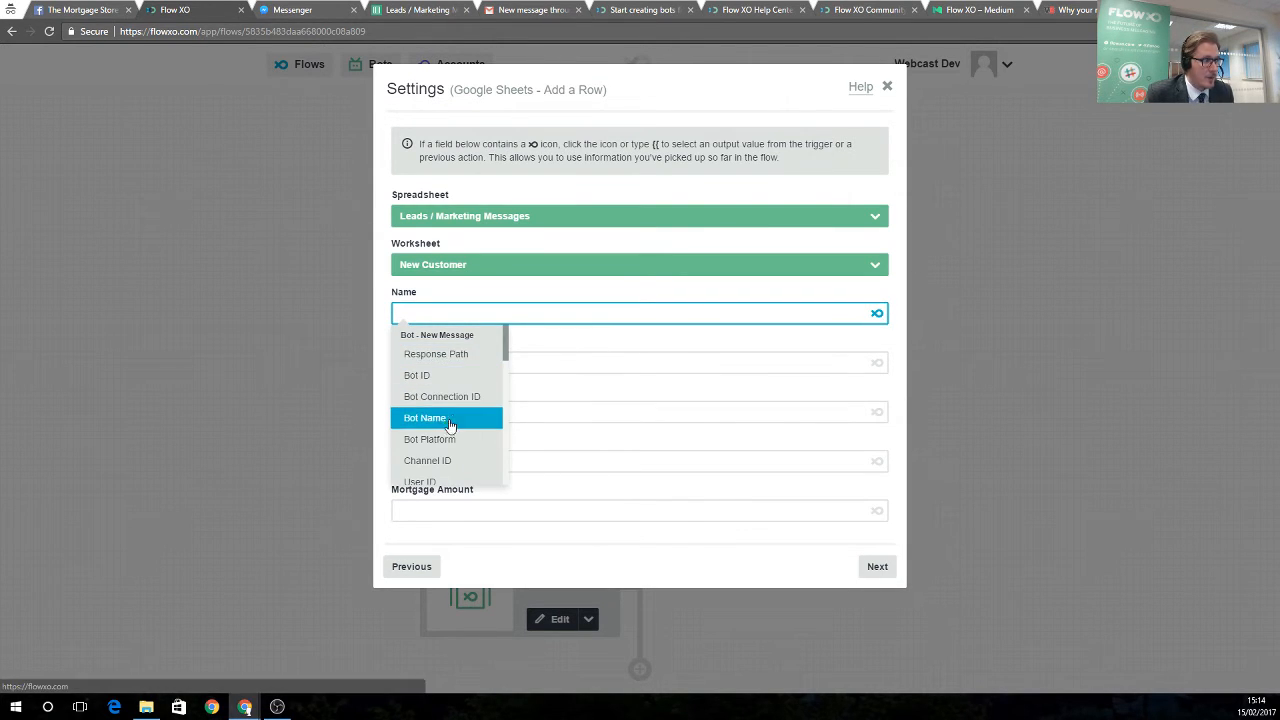
{"action": "scroll", "coordinate": [450, 425], "scroll_direction": "down", "scroll_amount": 1}
{"action": "left_click", "coordinate": [445, 460]}
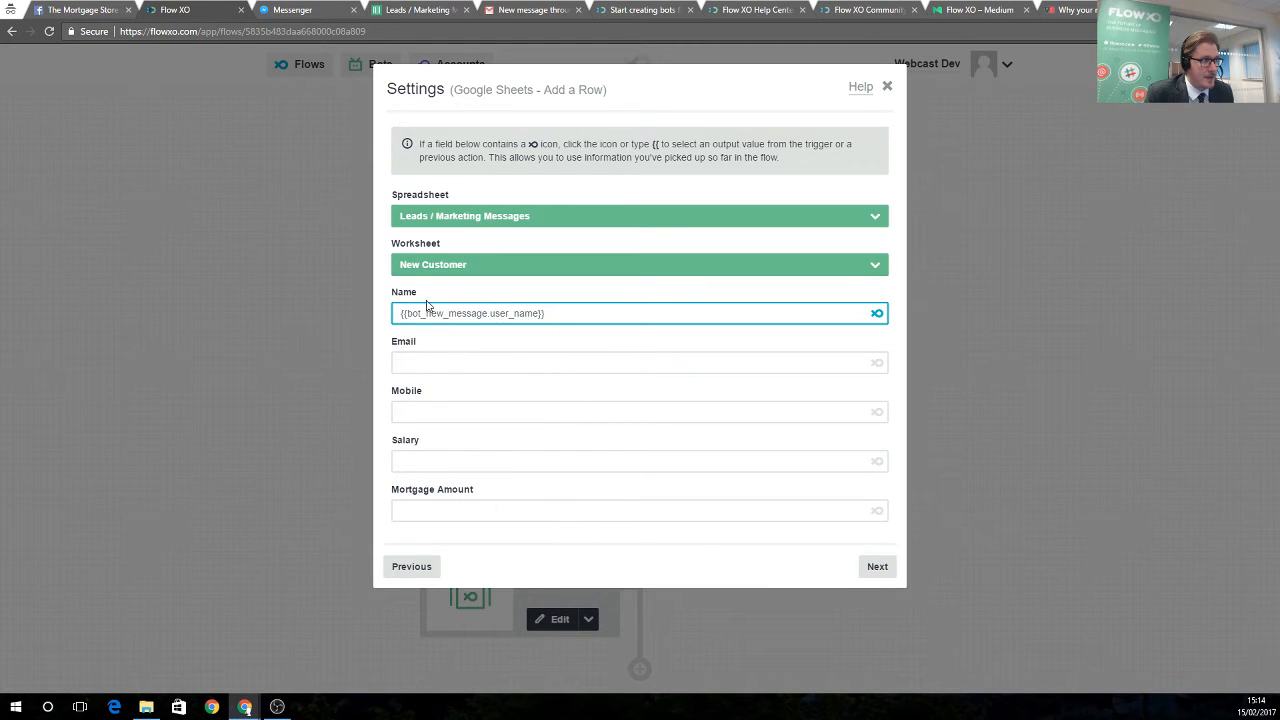
Map Email and Mobile to the first and second question answers
{"action": "left_click", "coordinate": [450, 368]}
{"action": "left_click", "coordinate": [877, 362]}
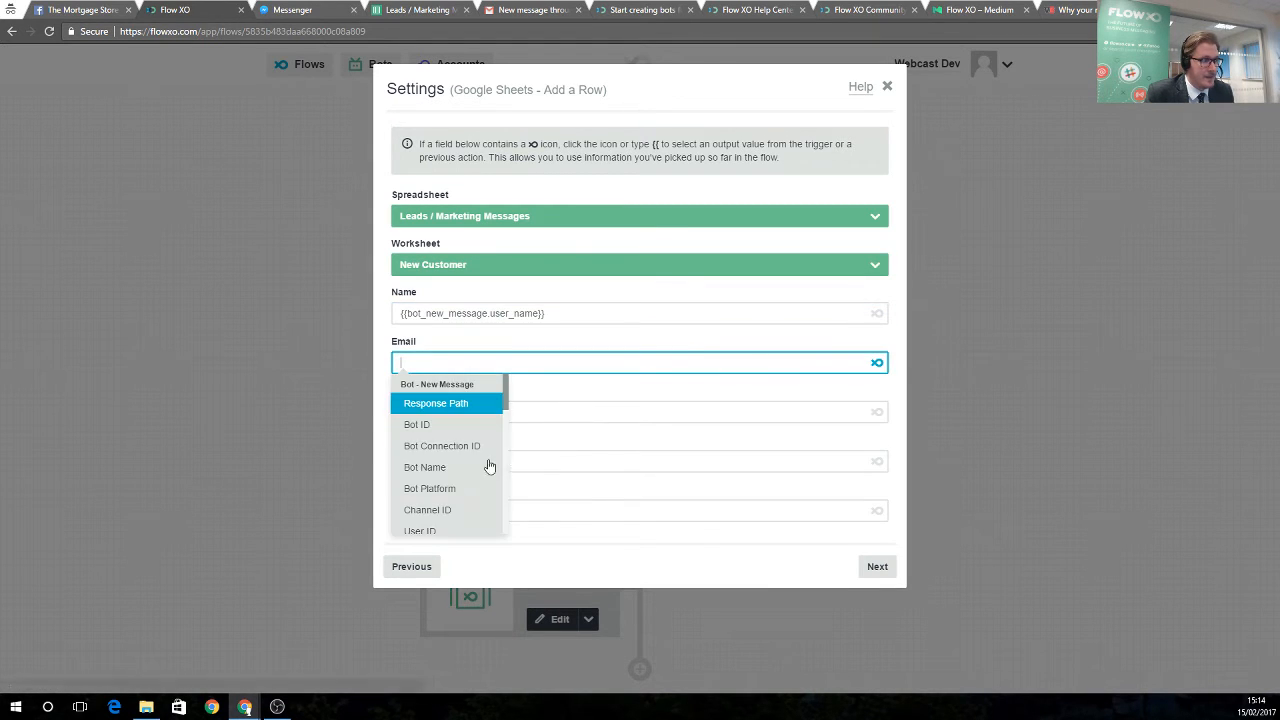
{"action": "scroll", "coordinate": [470, 470], "scroll_direction": "down", "scroll_amount": 2}
{"action": "scroll", "coordinate": [445, 475], "scroll_direction": "down", "scroll_amount": 4}
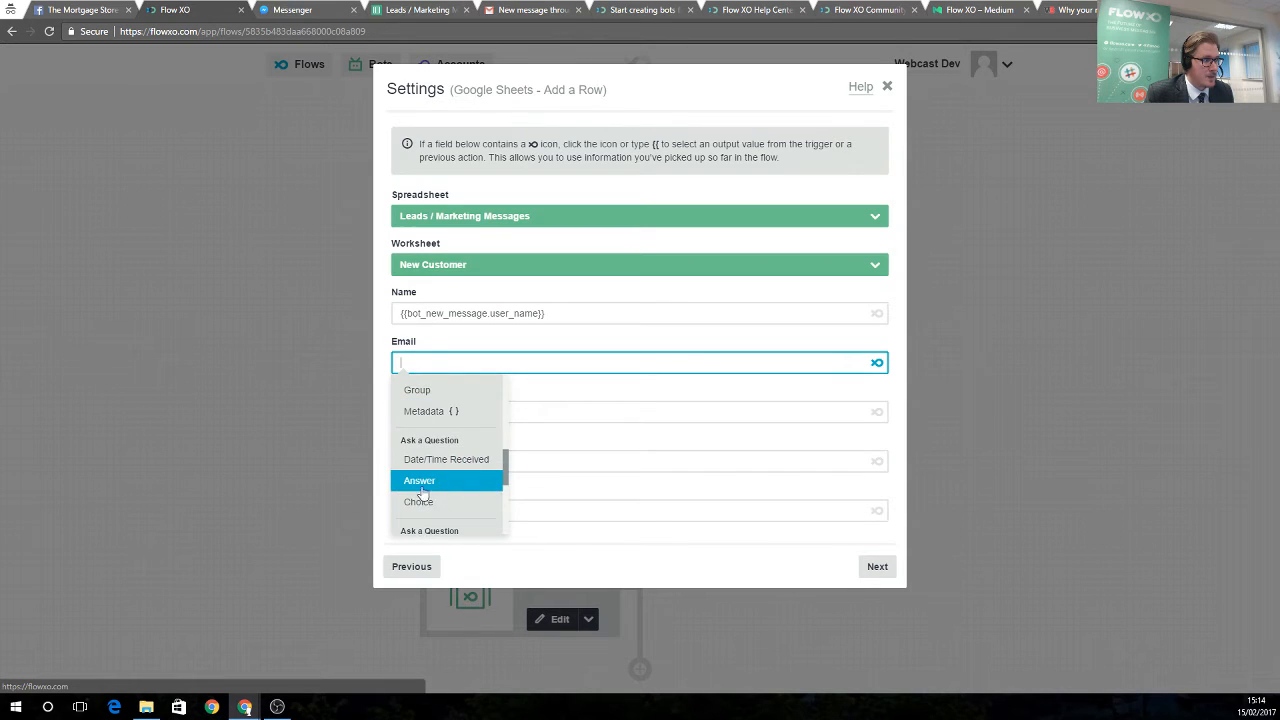
{"action": "left_click", "coordinate": [419, 484]}
{"action": "left_click", "coordinate": [449, 410]}
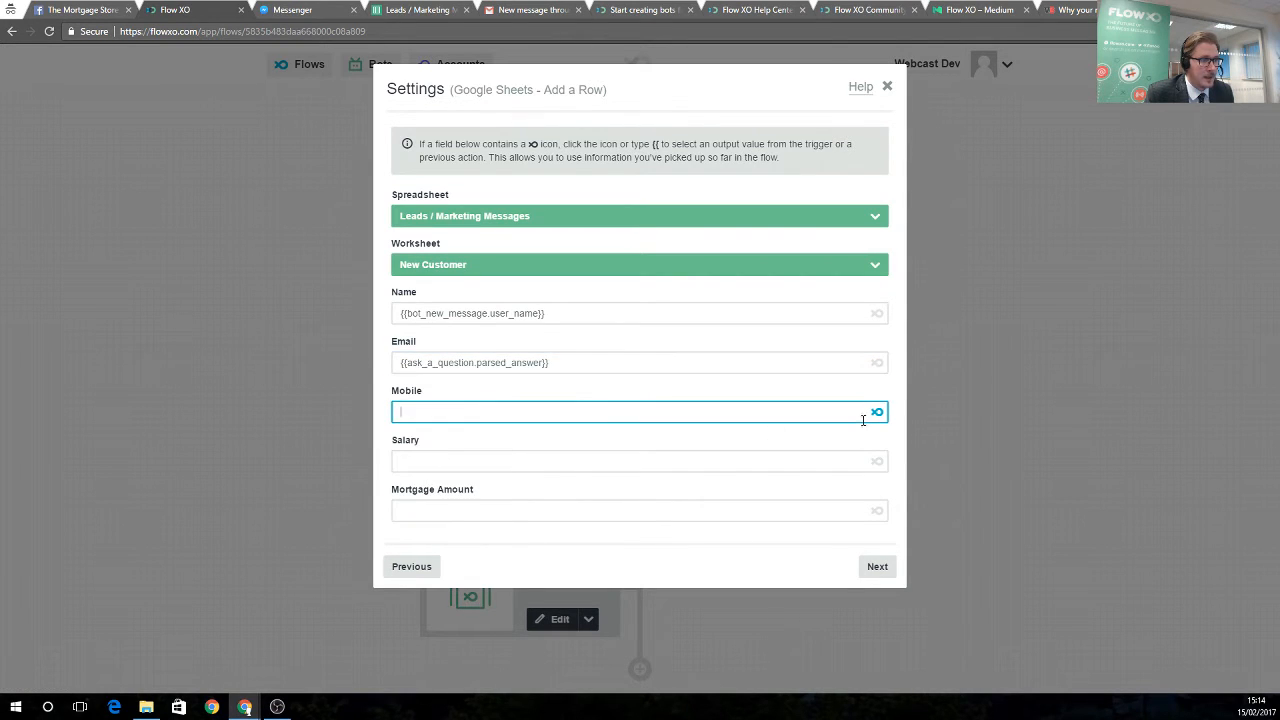
{"action": "left_click", "coordinate": [877, 412]}
{"action": "scroll", "coordinate": [440, 515], "scroll_direction": "down", "scroll_amount": 5}
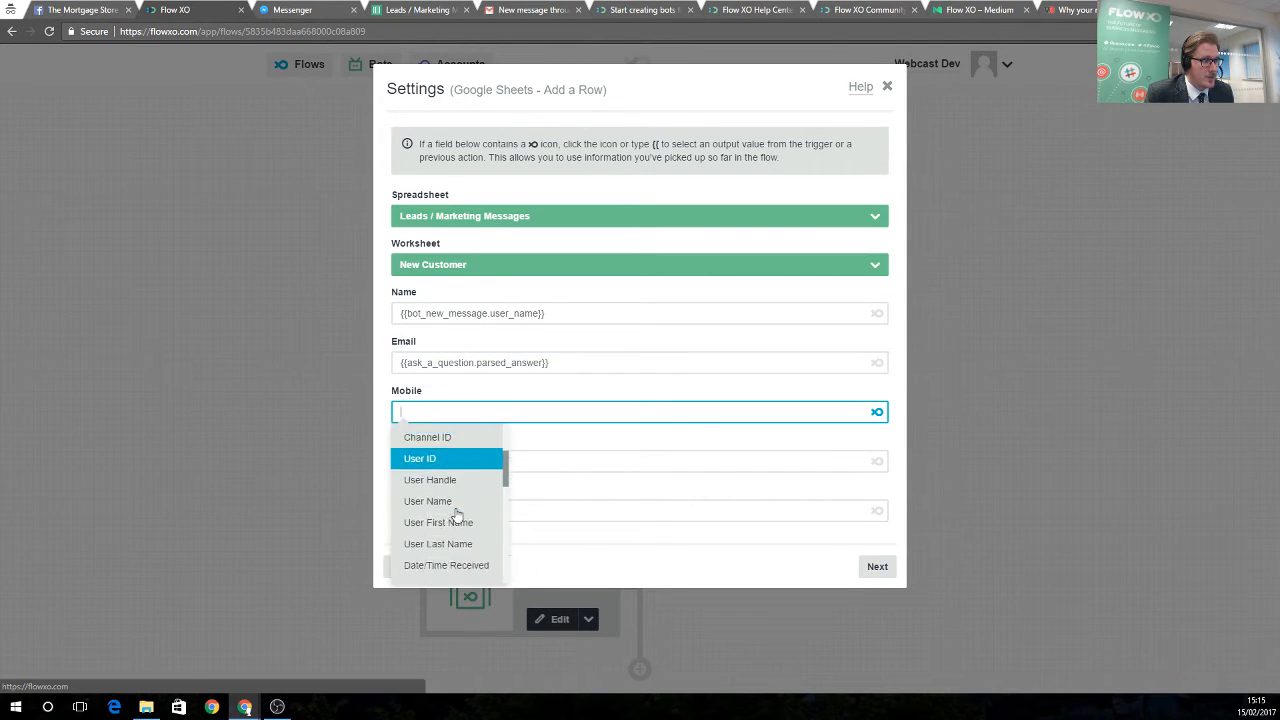
{"action": "scroll", "coordinate": [455, 515], "scroll_direction": "down", "scroll_amount": 3}
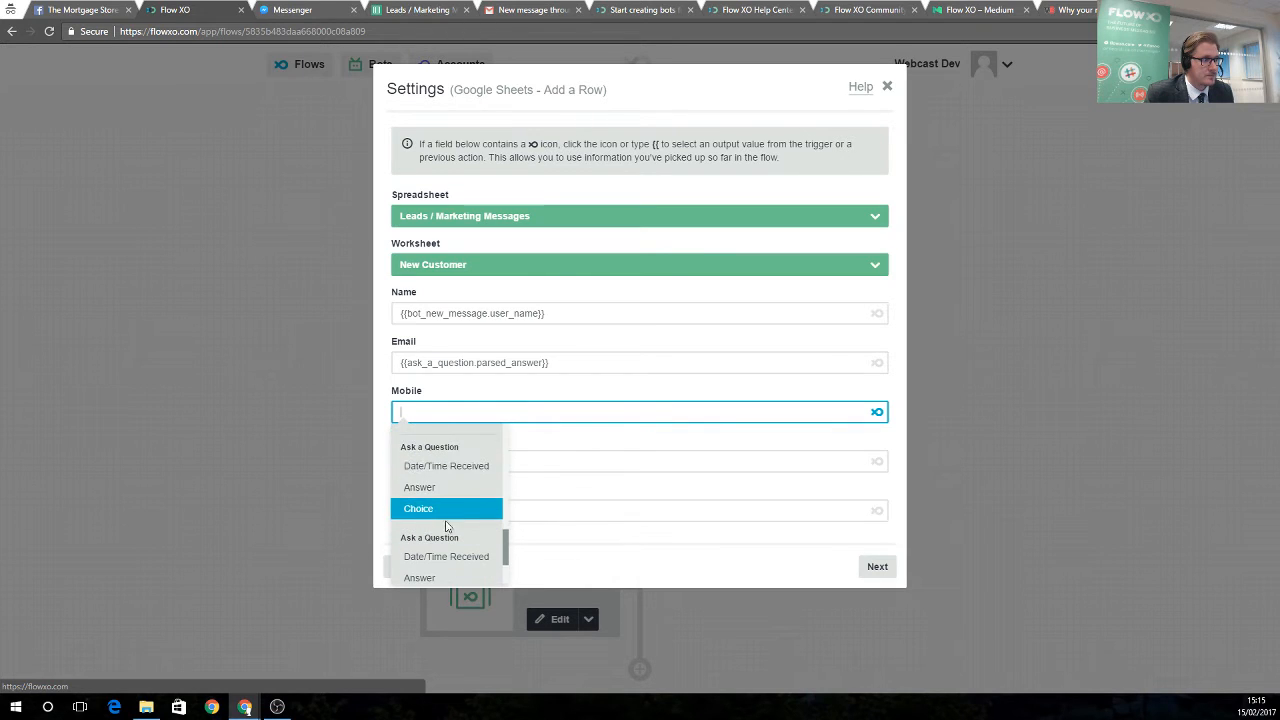
{"action": "left_click", "coordinate": [423, 488]}
Map Salary to the third question's answer and Mortgage Amount to the Calculate result
{"action": "left_click", "coordinate": [446, 460]}
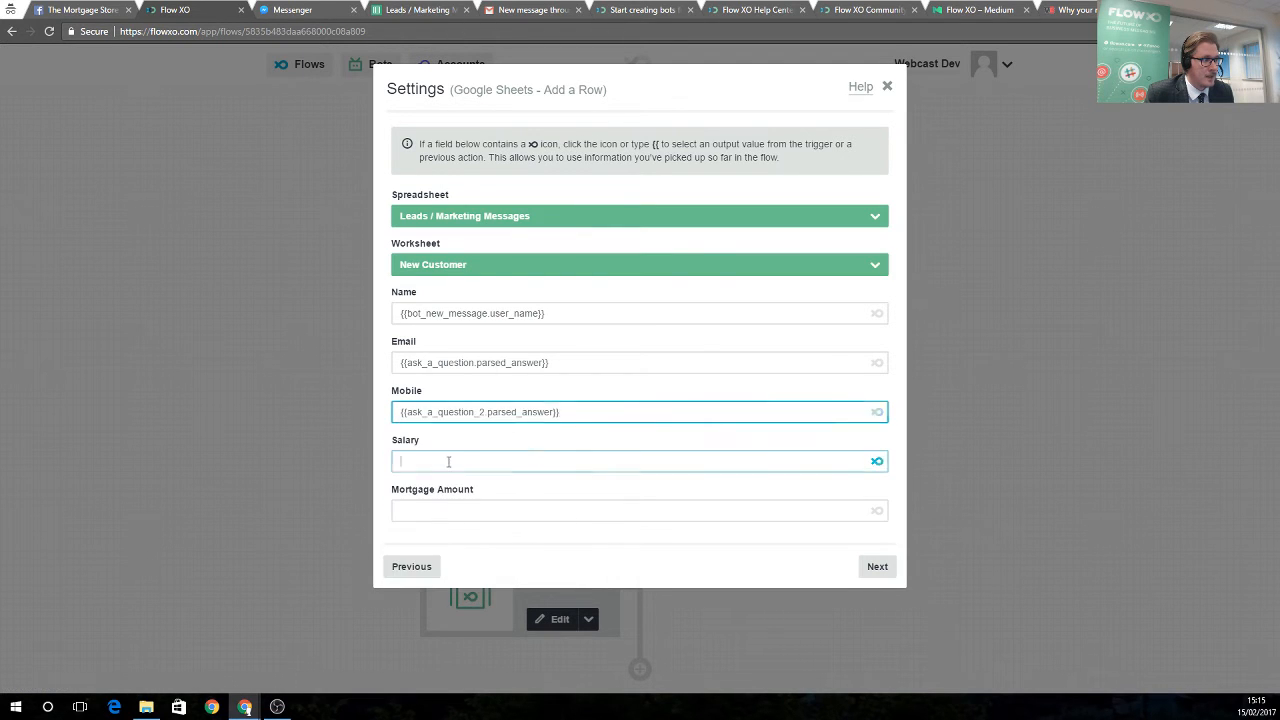
{"action": "left_click", "coordinate": [877, 460]}
{"action": "scroll", "coordinate": [452, 557], "scroll_direction": "down", "scroll_amount": 3}
{"action": "scroll", "coordinate": [452, 557], "scroll_direction": "down", "scroll_amount": 6}
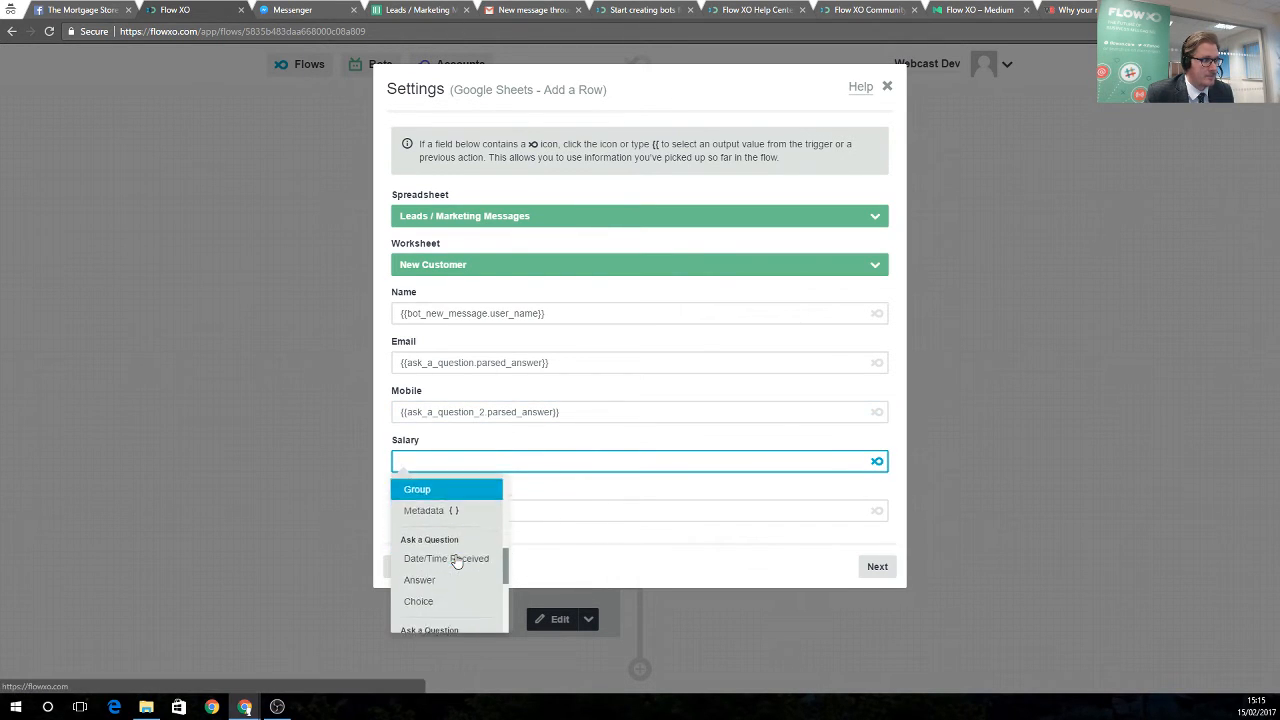
{"action": "scroll", "coordinate": [455, 560], "scroll_direction": "down", "scroll_amount": 1}
{"action": "left_click", "coordinate": [455, 560]}
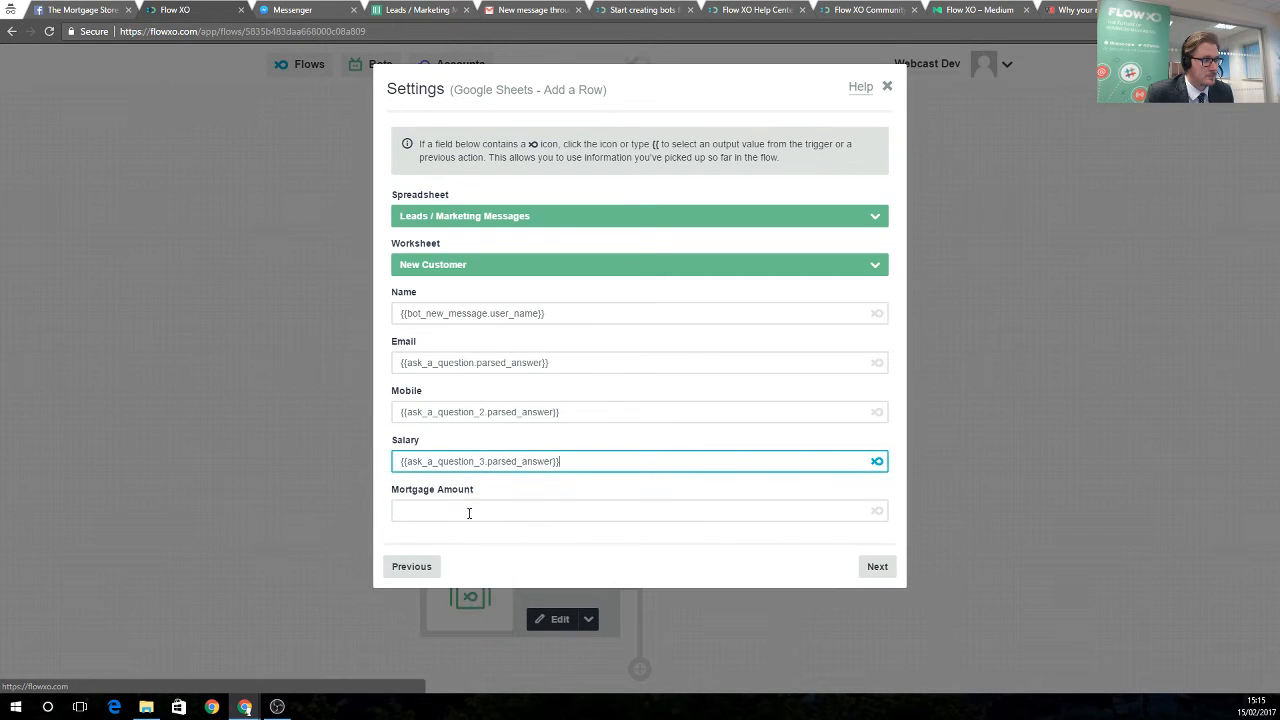
{"action": "left_click", "coordinate": [807, 510]}
{"action": "left_click", "coordinate": [876, 512]}
{"action": "scroll", "coordinate": [490, 590], "scroll_direction": "down", "scroll_amount": 10}
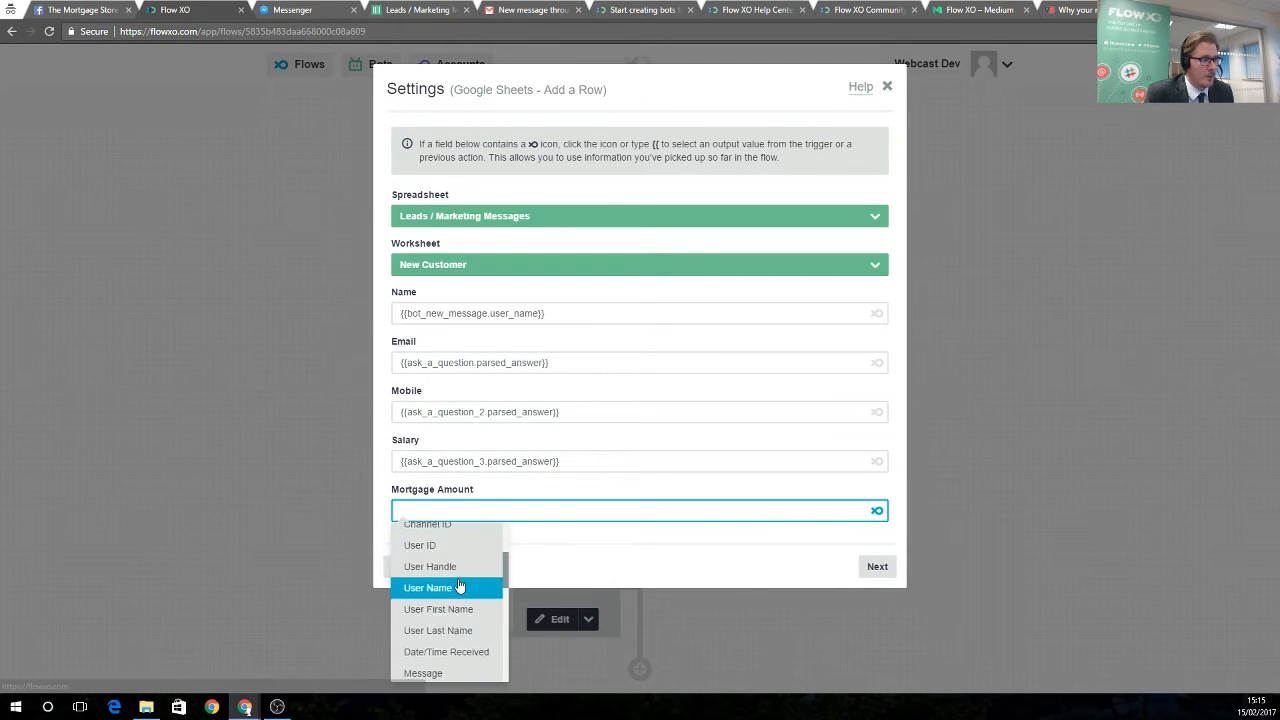
{"action": "scroll", "coordinate": [466, 604], "scroll_direction": "down", "scroll_amount": 1}
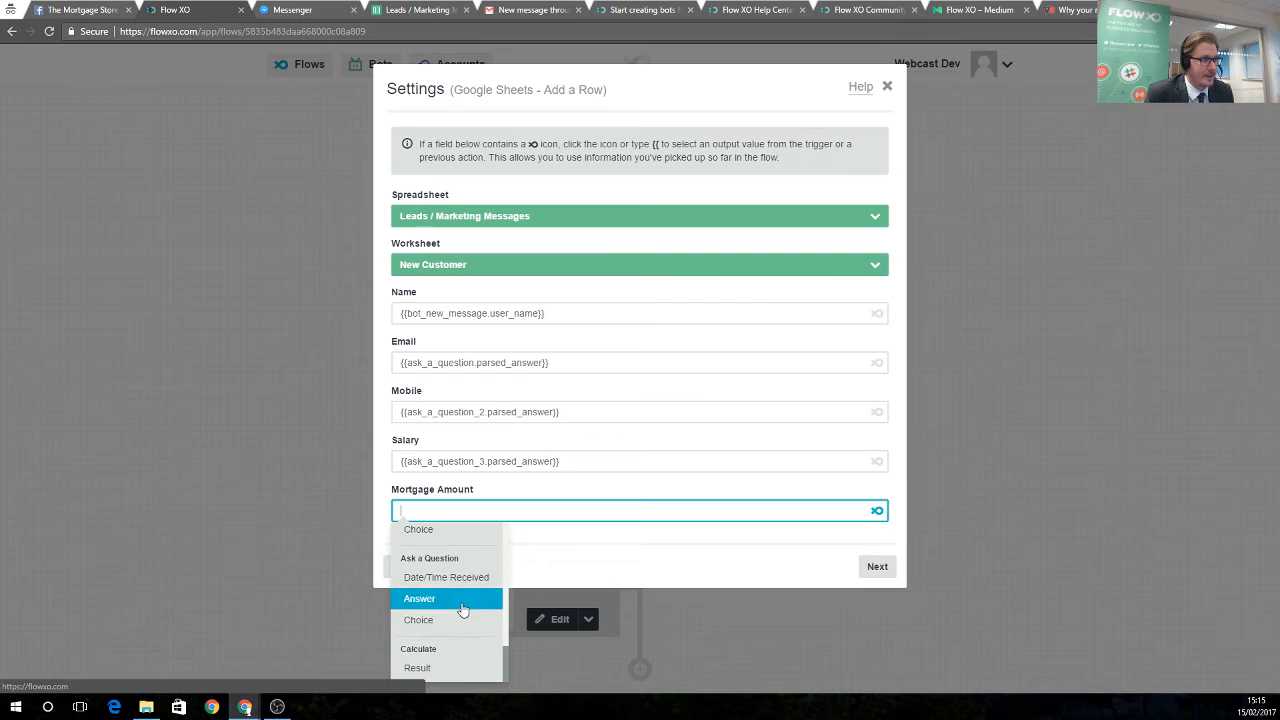
{"action": "left_click", "coordinate": [434, 664]}
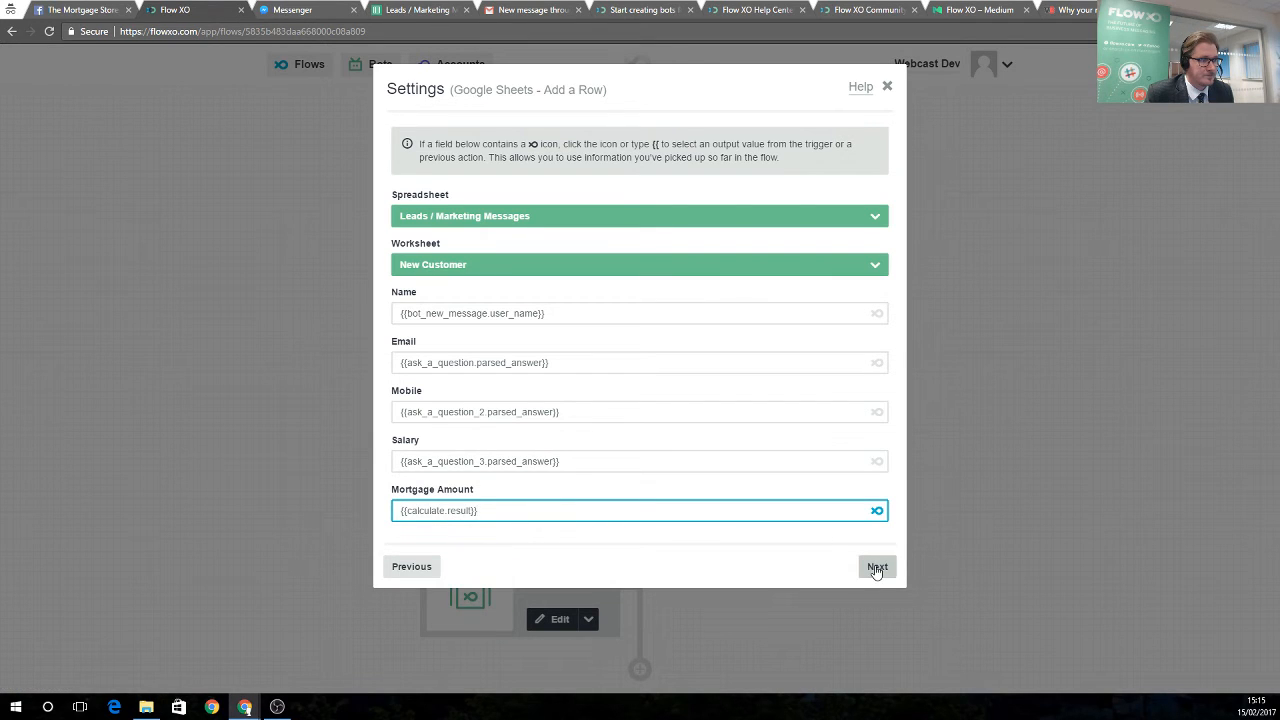
{"action": "left_click", "coordinate": [876, 566]}
Save the Add a Row step, then add a Messaging step with the Send Message to Email action
{"action": "left_click", "coordinate": [877, 276]}
{"action": "left_click", "coordinate": [878, 278]}
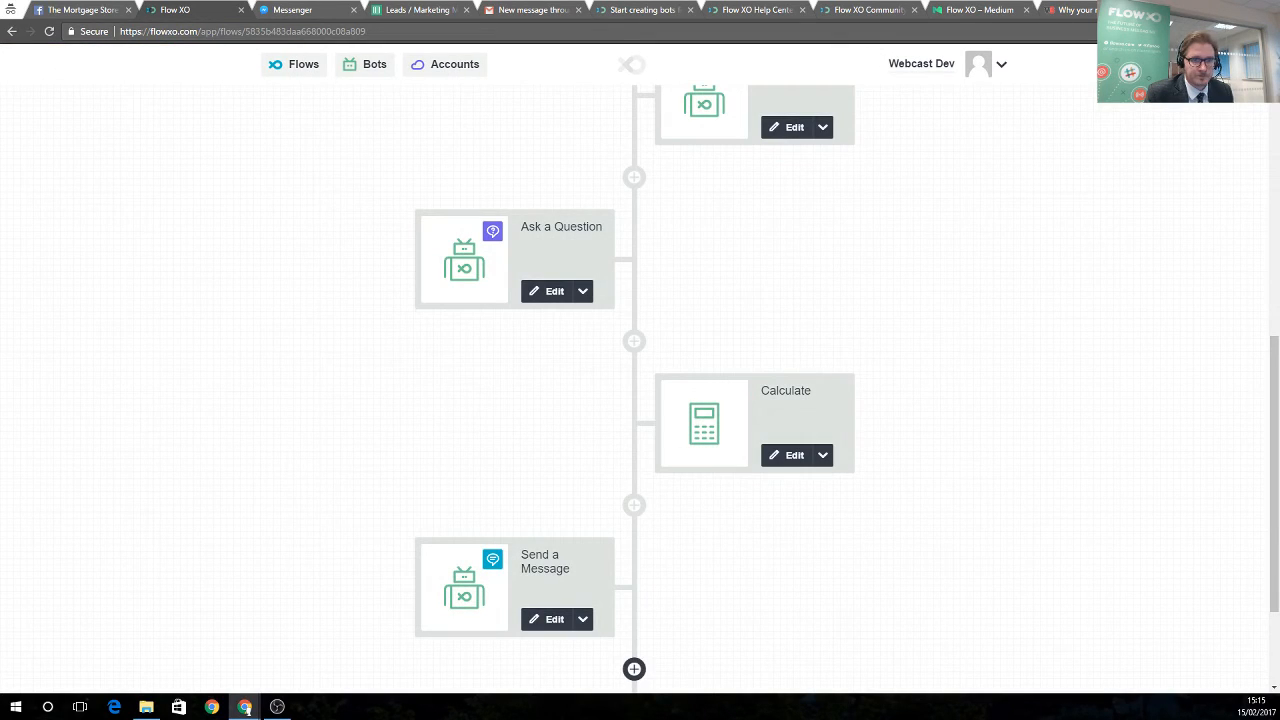
{"action": "scroll", "coordinate": [618, 560], "scroll_direction": "down", "scroll_amount": 2}
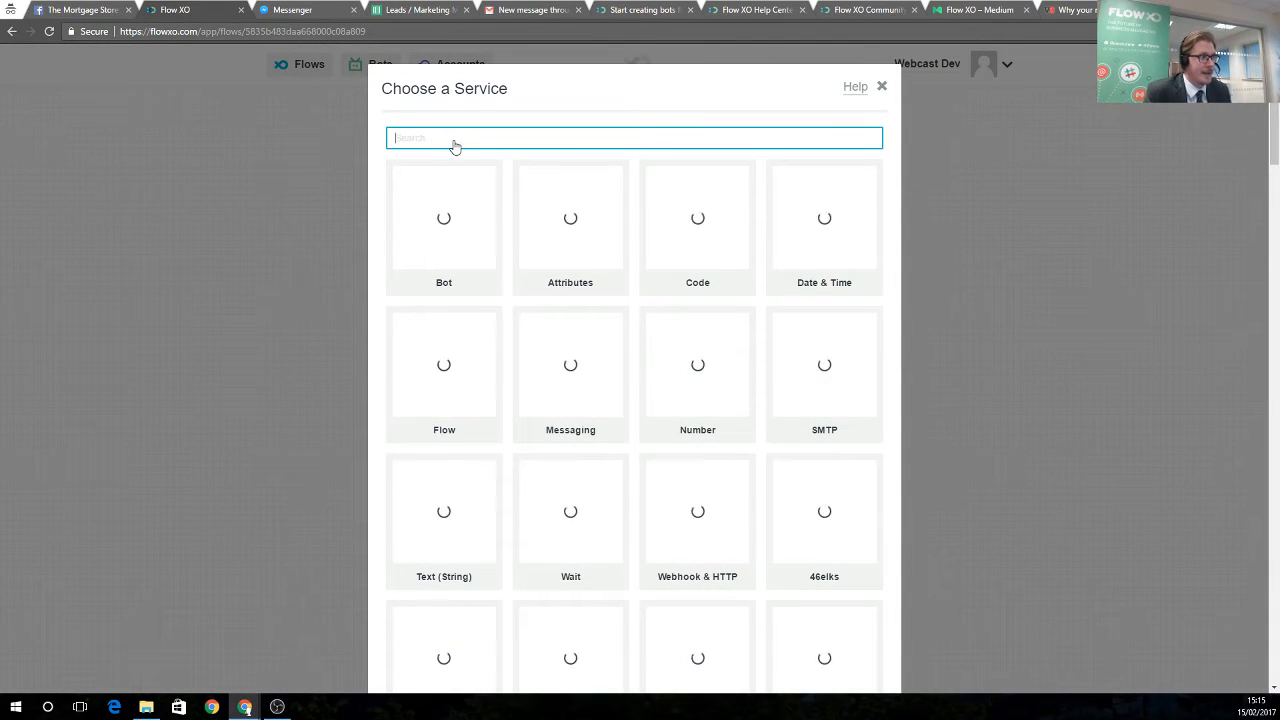
{"action": "type", "text": "messaging"}
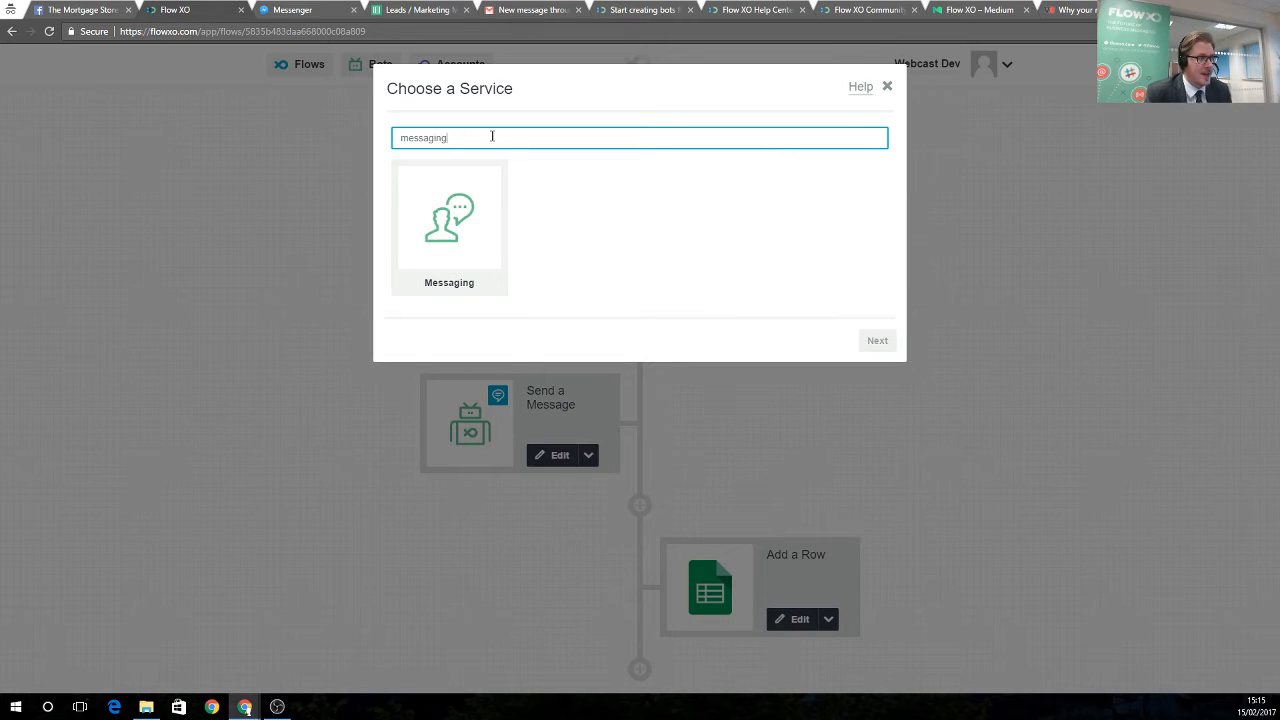
{"action": "left_click", "coordinate": [449, 228]}
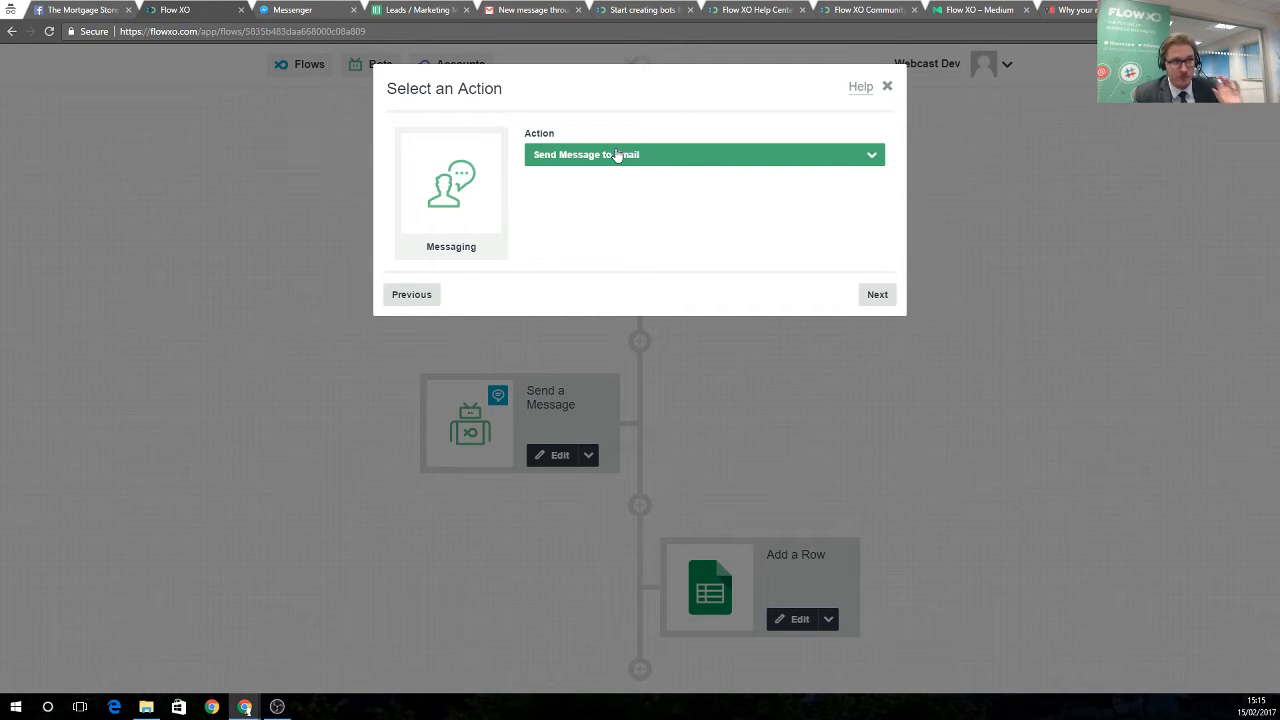
{"action": "left_click", "coordinate": [874, 295]}
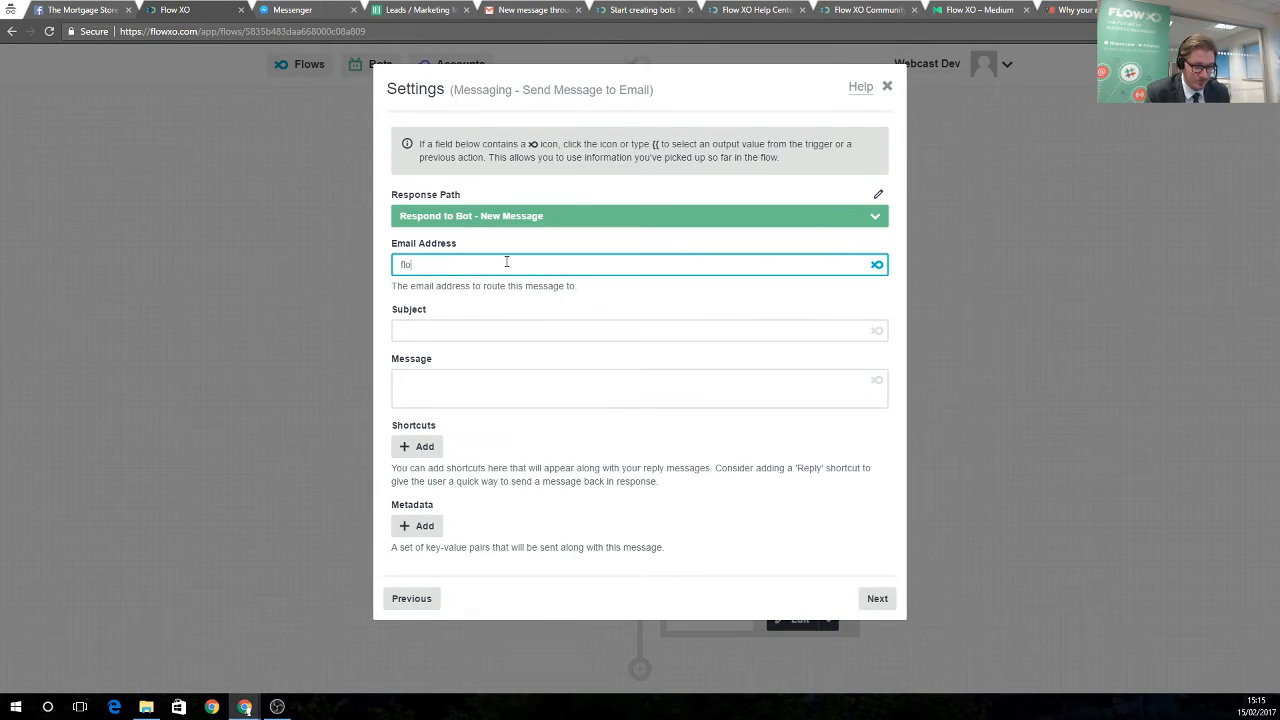
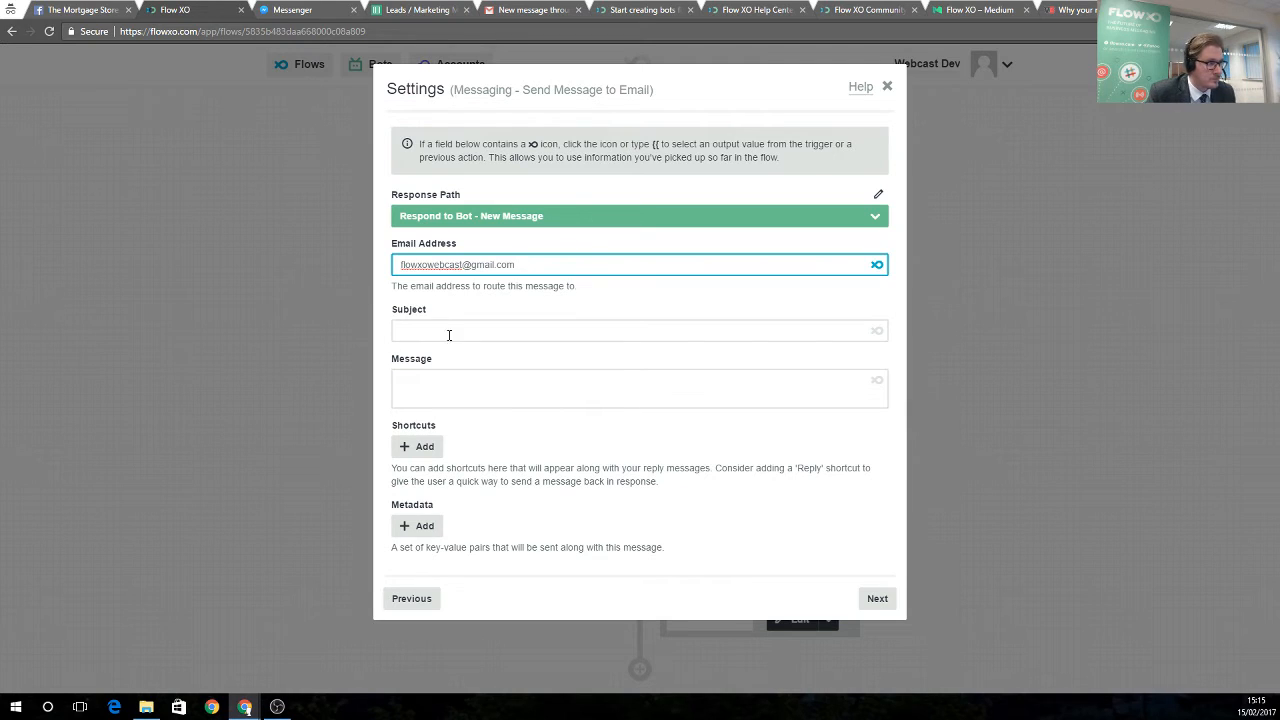
Enter the recipient email address and subject 'A New Hot Sales Lead!', and paste the prepared message body
{"action": "left_click", "coordinate": [512, 333]}
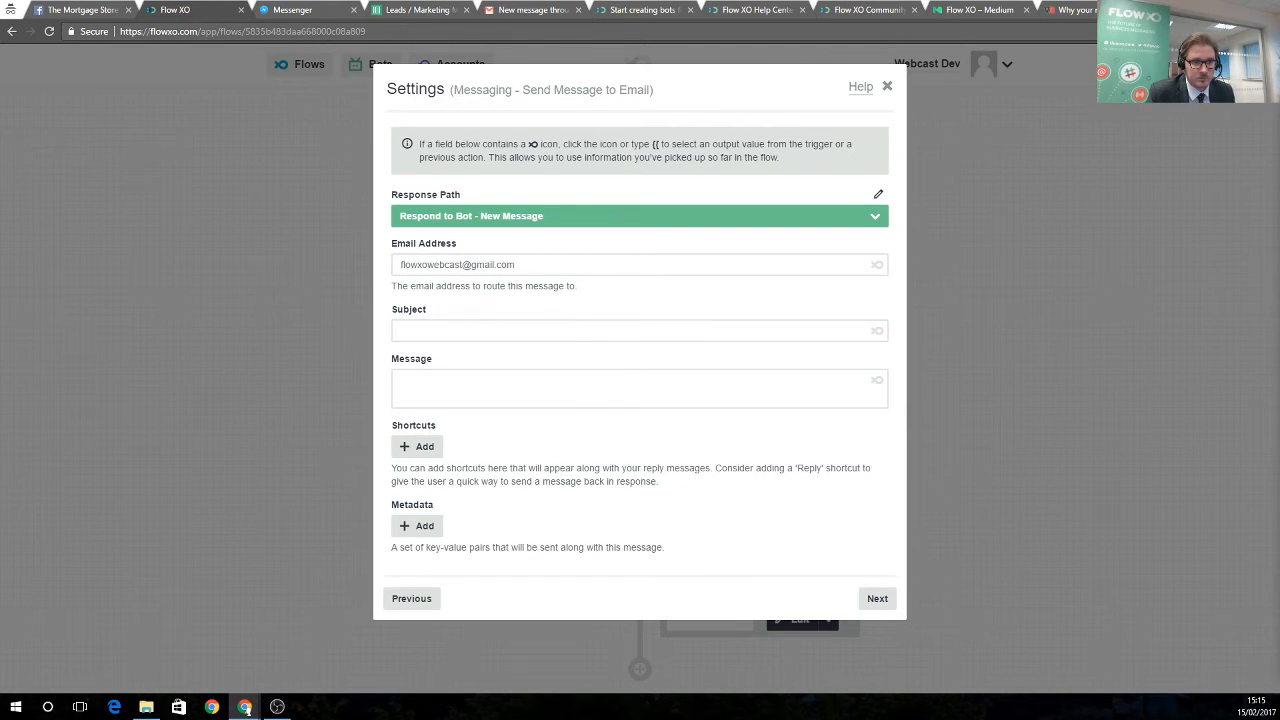
{"action": "left_click", "coordinate": [479, 333]}
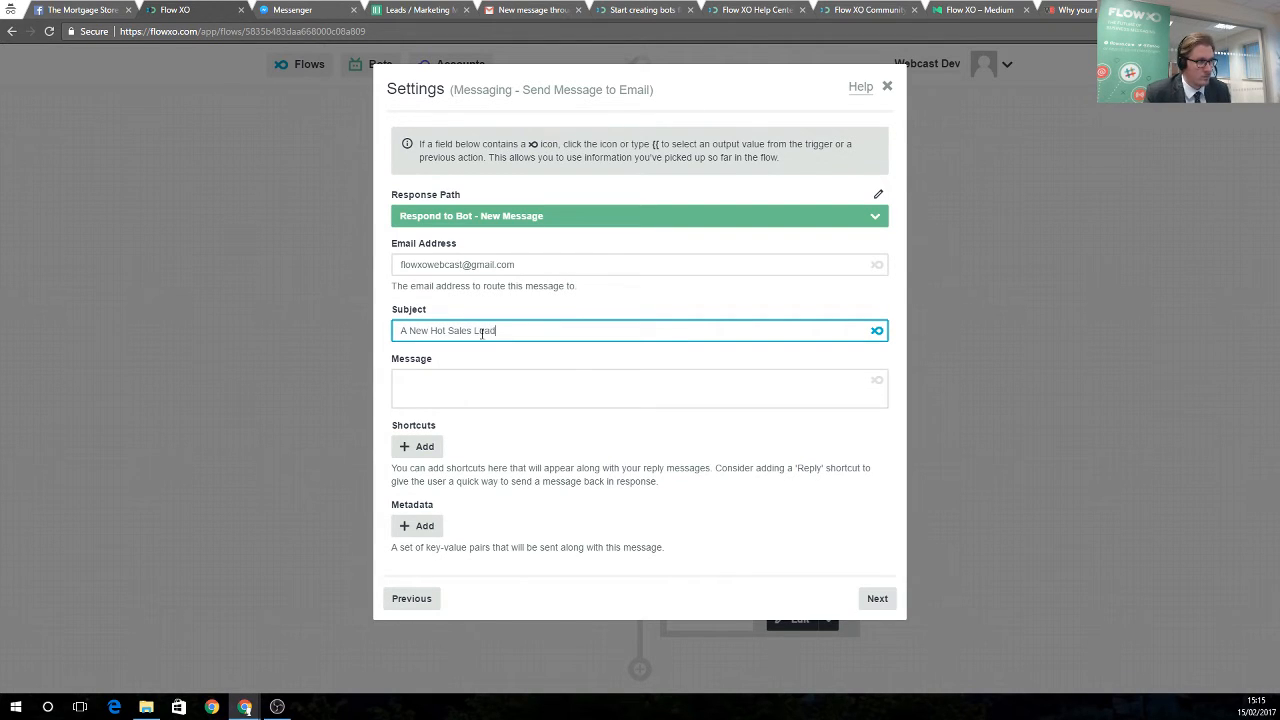
{"action": "left_click", "coordinate": [565, 387]}
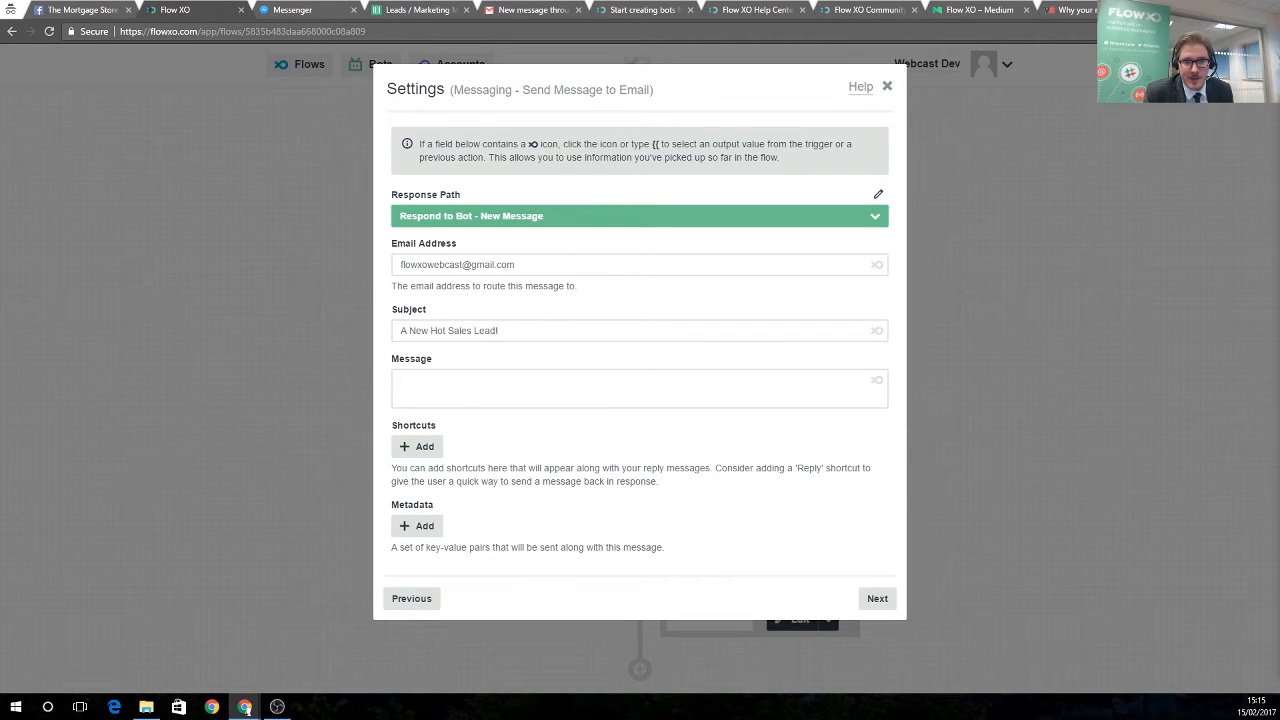
{"action": "left_click", "coordinate": [455, 383]}
{"action": "type", "text": "A new lead has just given details to the bot - Reply to this email to speak to them.  Their details are:  Name: {{bot_new_message.user_name}} Mortgage Amount: {{number_calculate.result}}"}
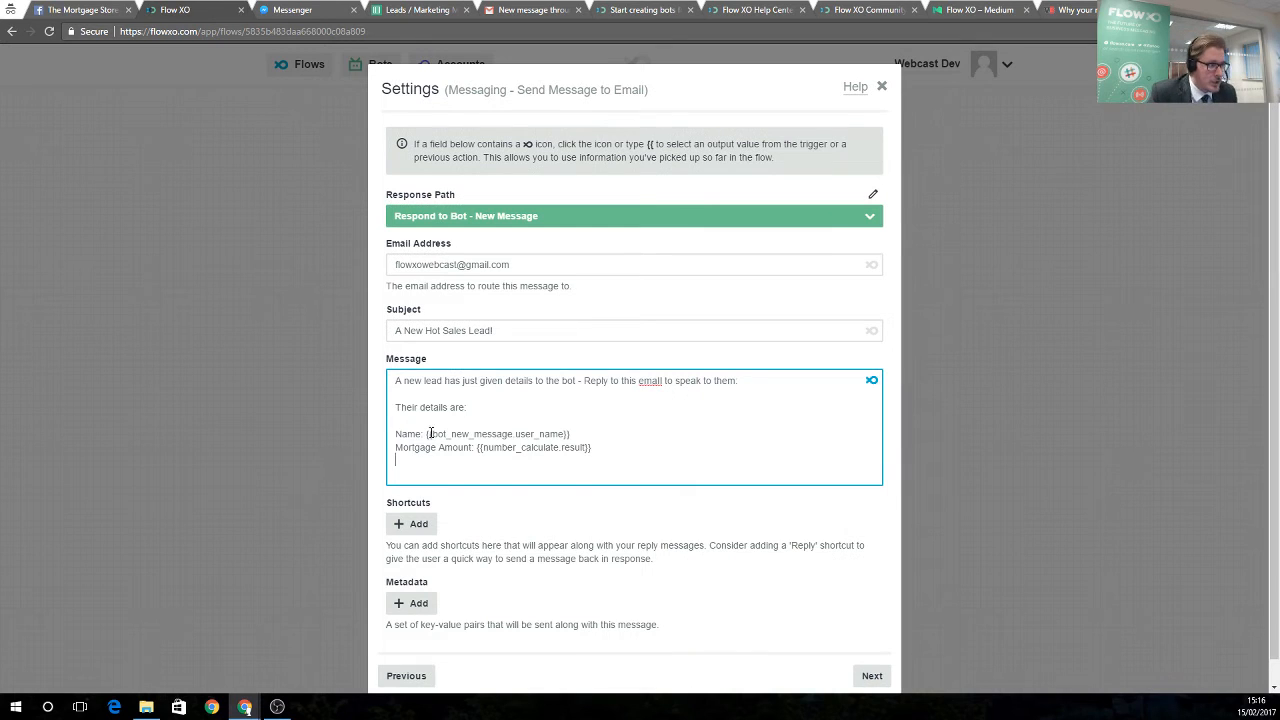
Replace the body's name and mortgage amount placeholders with user_name and calculate.result
{"action": "left_click_drag", "start_coordinate": [428, 434], "coordinate": [570, 434]}
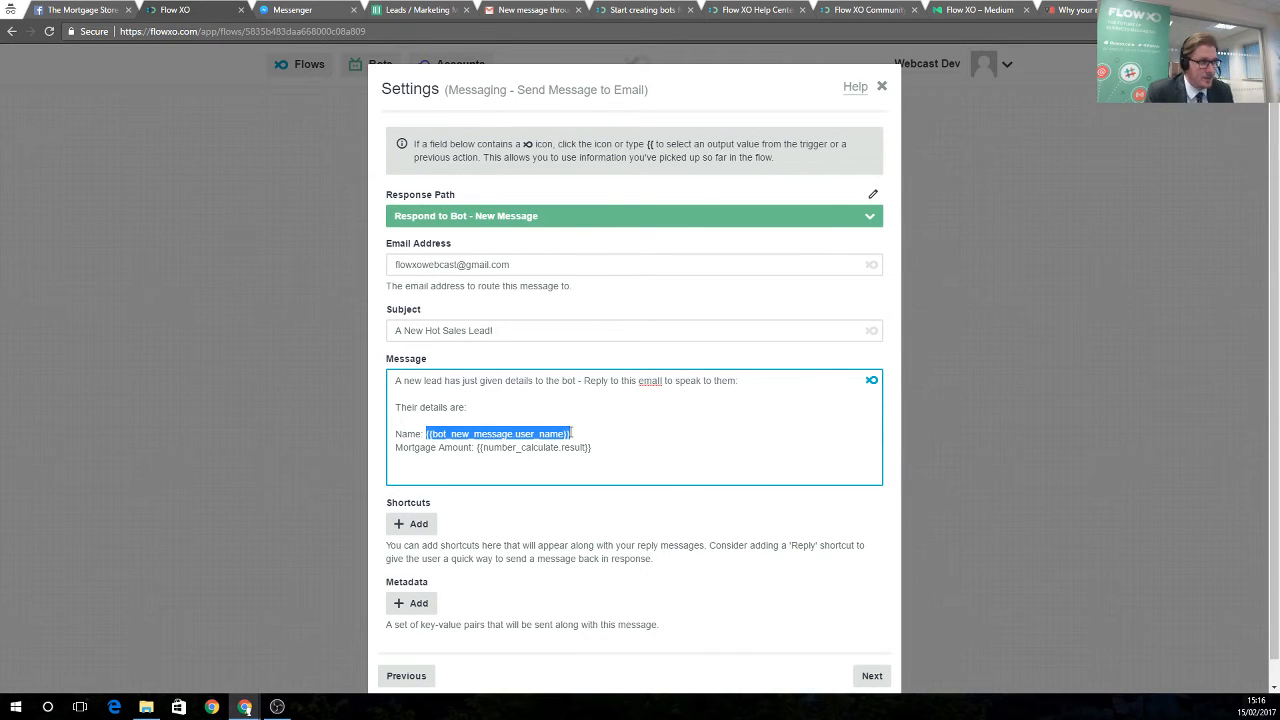
{"action": "key", "text": "BackSpace"}
{"action": "left_click", "coordinate": [872, 380]}
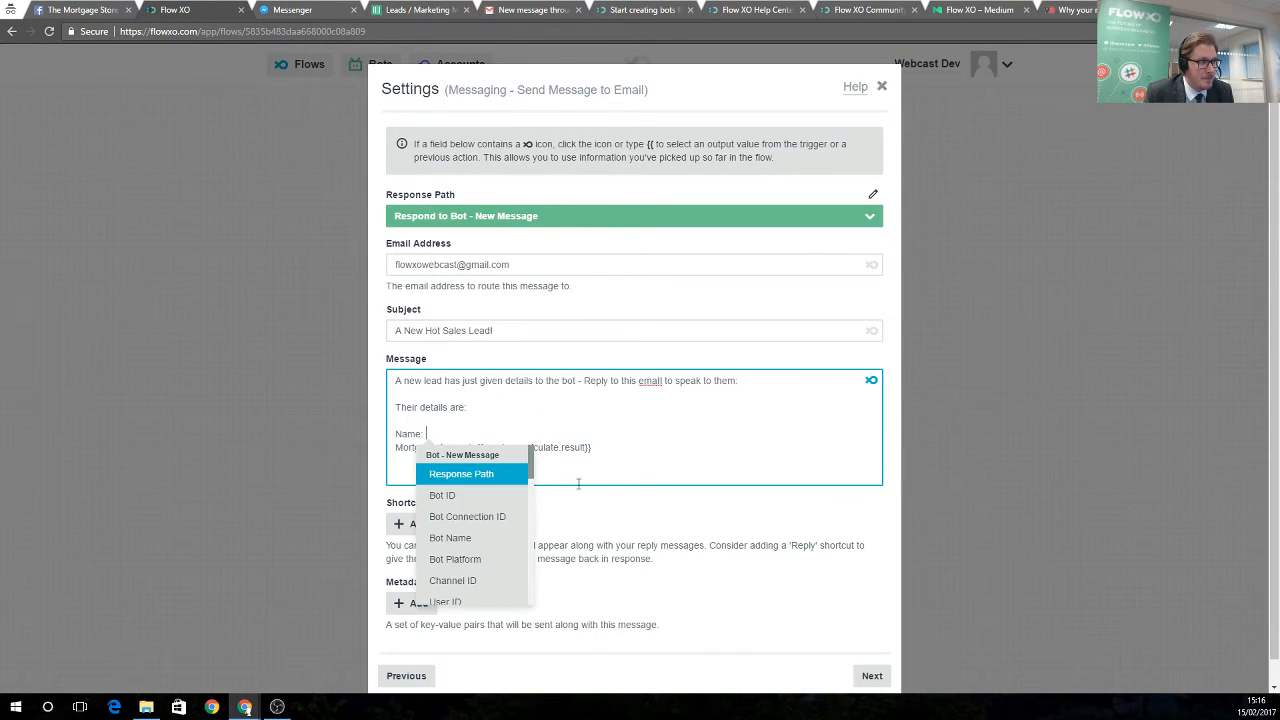
{"action": "scroll", "coordinate": [500, 490], "scroll_direction": "down", "scroll_amount": 4}
{"action": "left_click", "coordinate": [479, 577]}
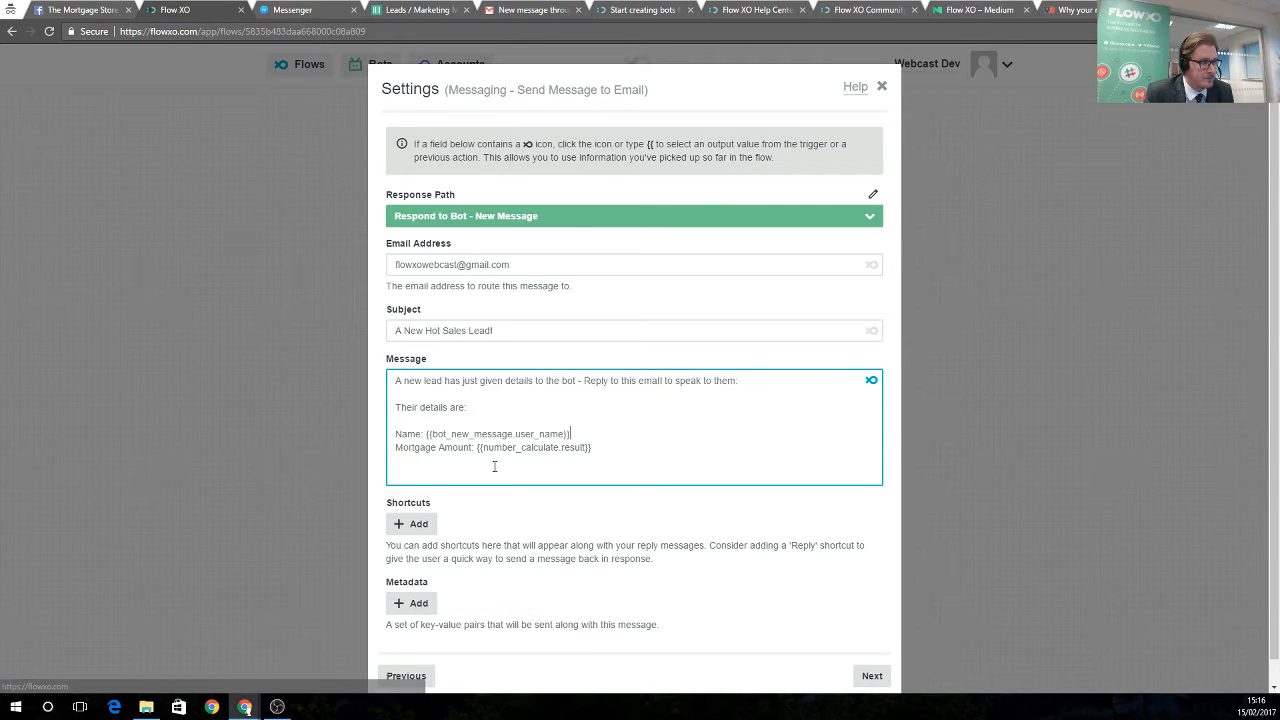
{"action": "left_click_drag", "start_coordinate": [478, 447], "coordinate": [594, 447]}
{"action": "key", "text": "BackSpace"}
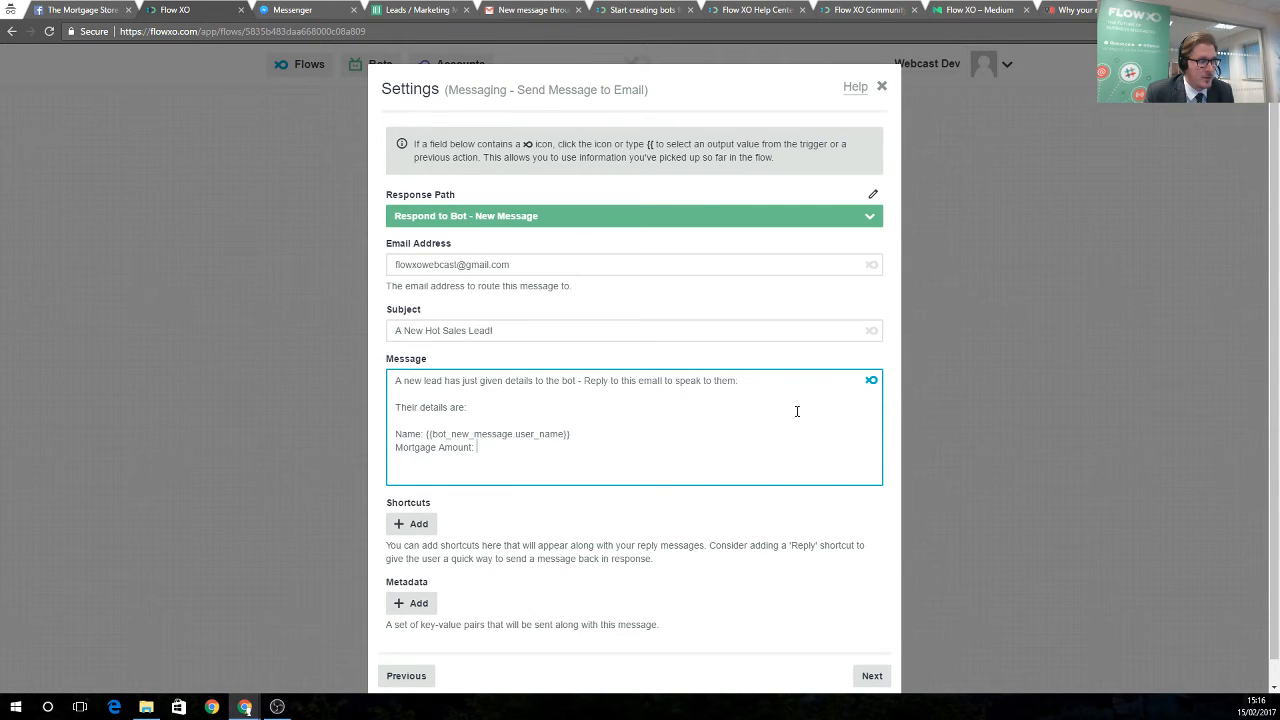
{"action": "left_click", "coordinate": [871, 381]}
{"action": "scroll", "coordinate": [537, 566], "scroll_direction": "down", "scroll_amount": 10}
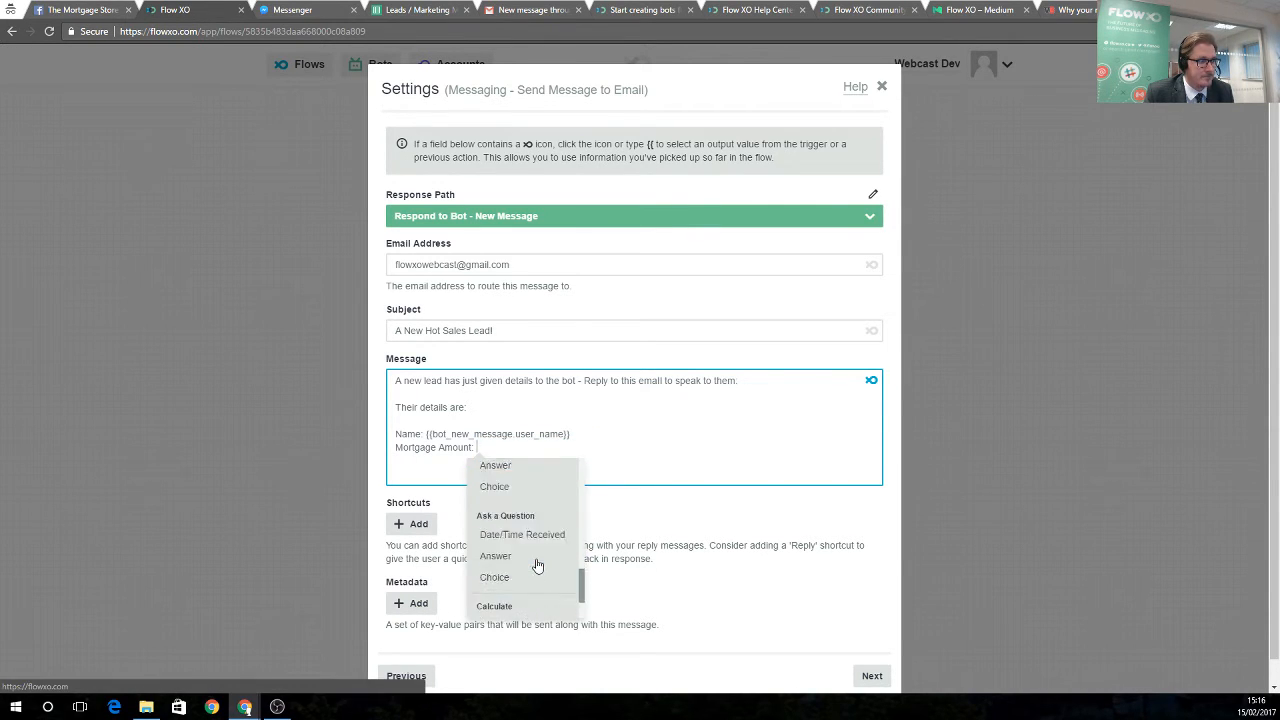
{"action": "left_click", "coordinate": [500, 547]}
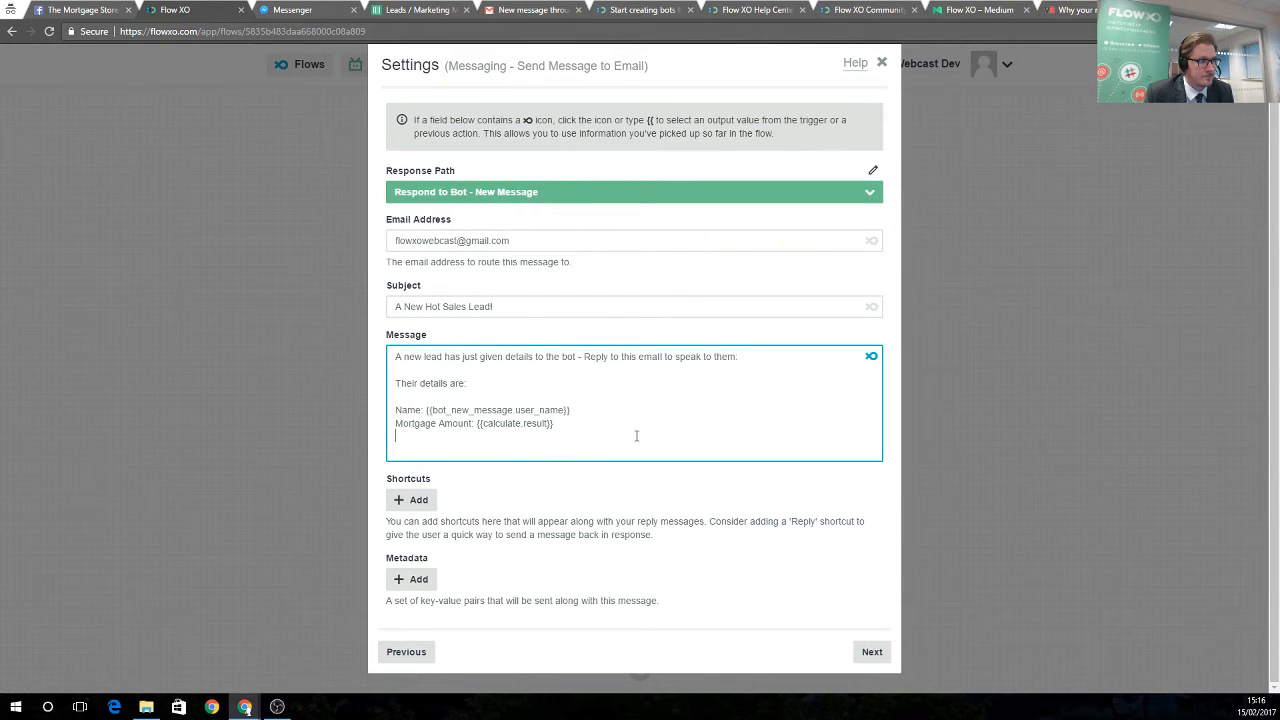
{"action": "left_click", "coordinate": [871, 651]}
{"action": "left_click", "coordinate": [877, 275]}
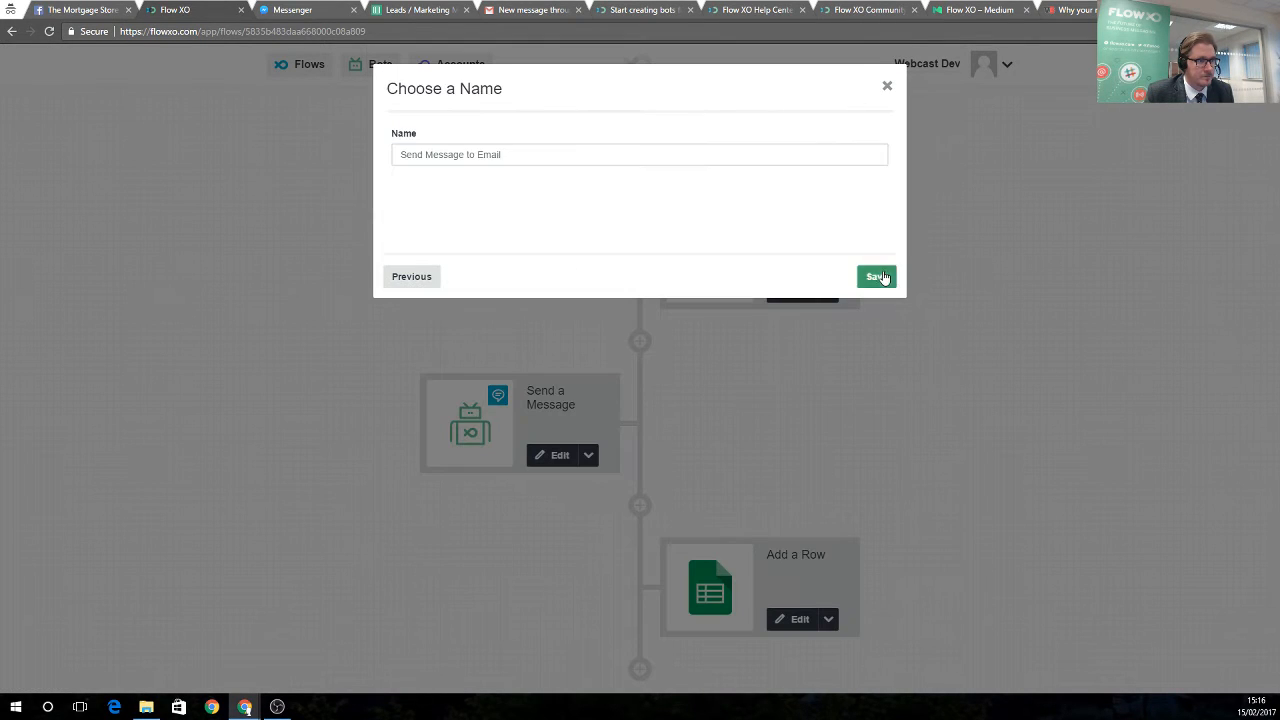
Save the email step under its default name and scroll through the flow to check it
{"action": "left_click", "coordinate": [877, 276]}
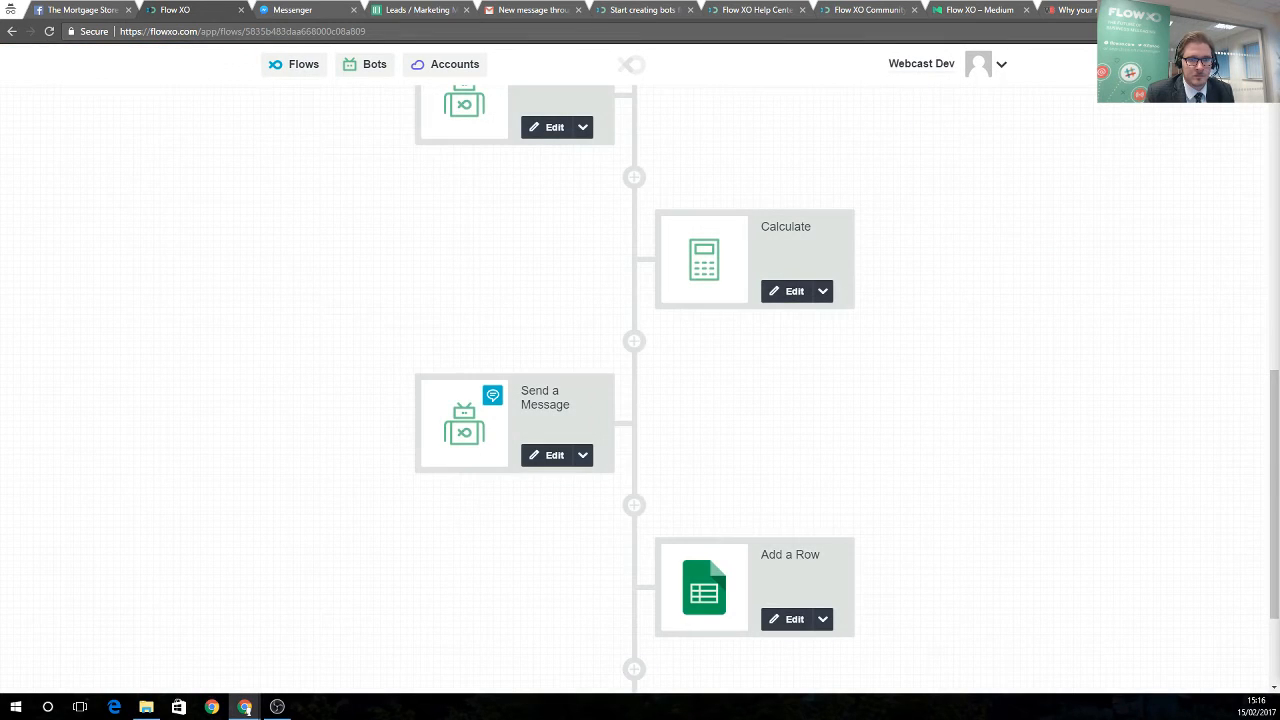
{"action": "scroll", "coordinate": [723, 449], "scroll_direction": "down", "scroll_amount": 3}
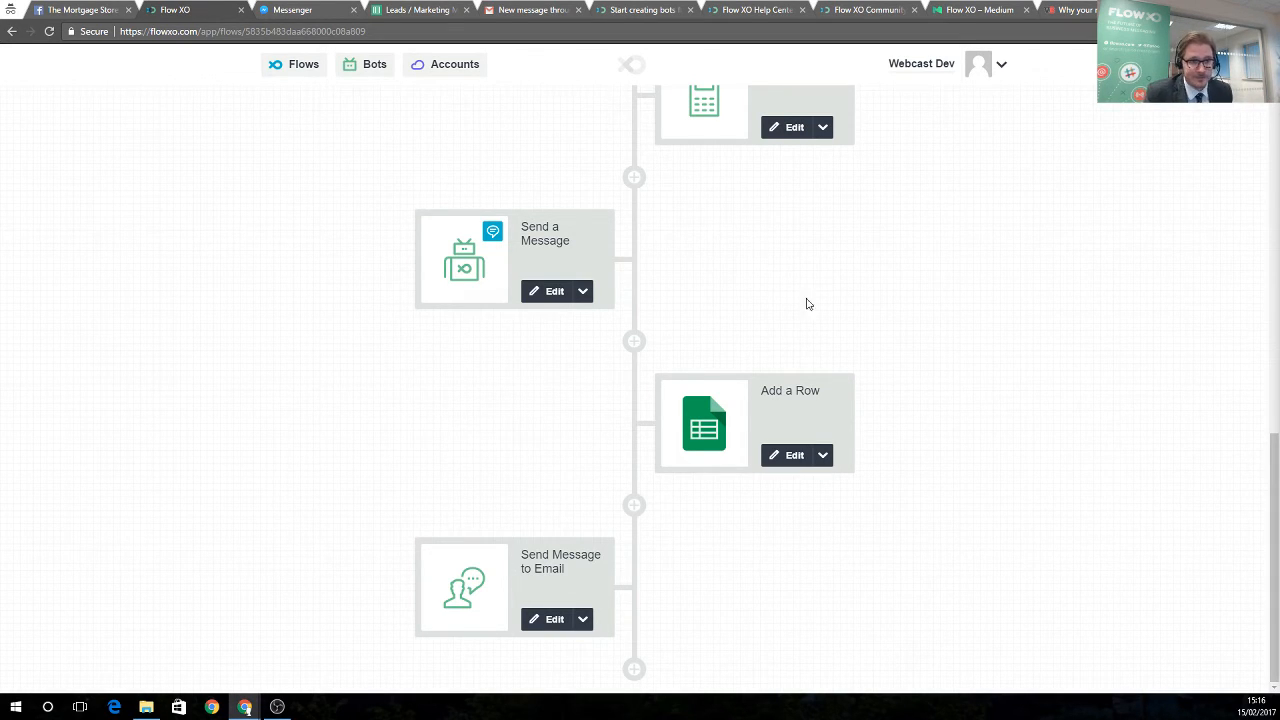
{"action": "scroll", "coordinate": [607, 372], "scroll_direction": "up", "scroll_amount": 1}
{"action": "scroll", "coordinate": [607, 372], "scroll_direction": "up", "scroll_amount": 10}
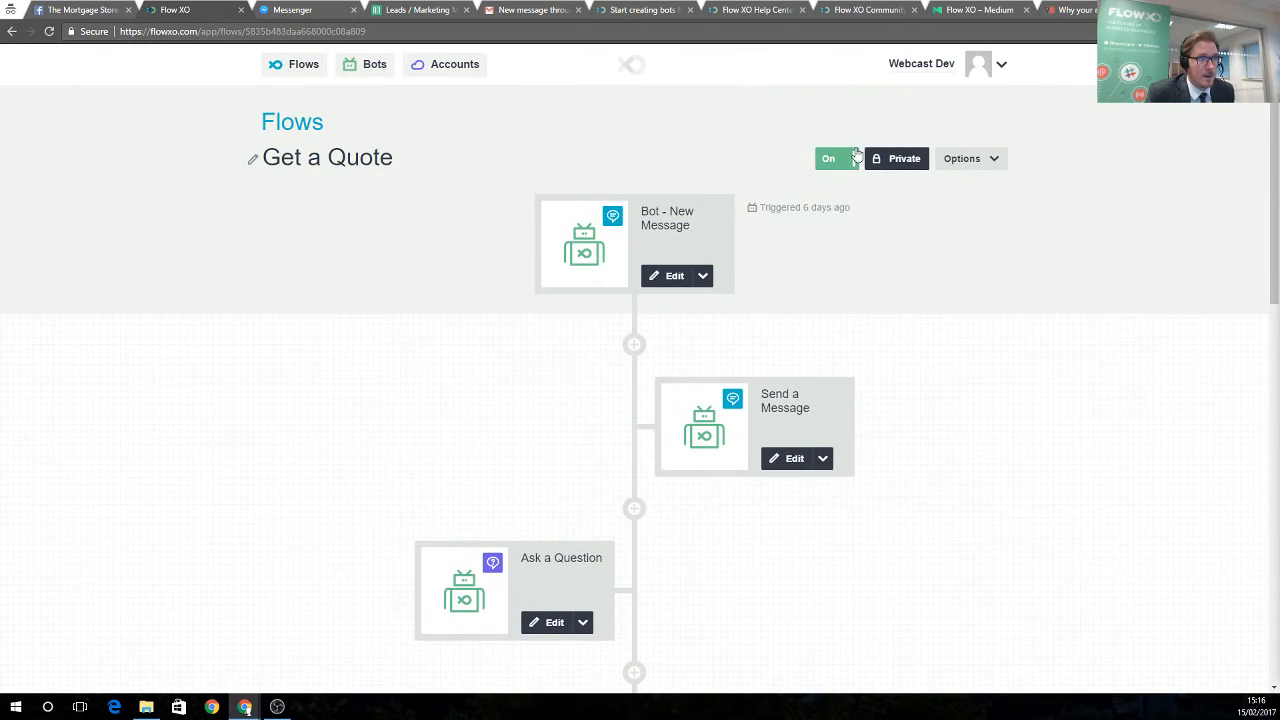
In Messenger, request a quote and send the email, mobile number and 50000 salary, getting a $225000 estimate
{"action": "left_click", "coordinate": [288, 12]}
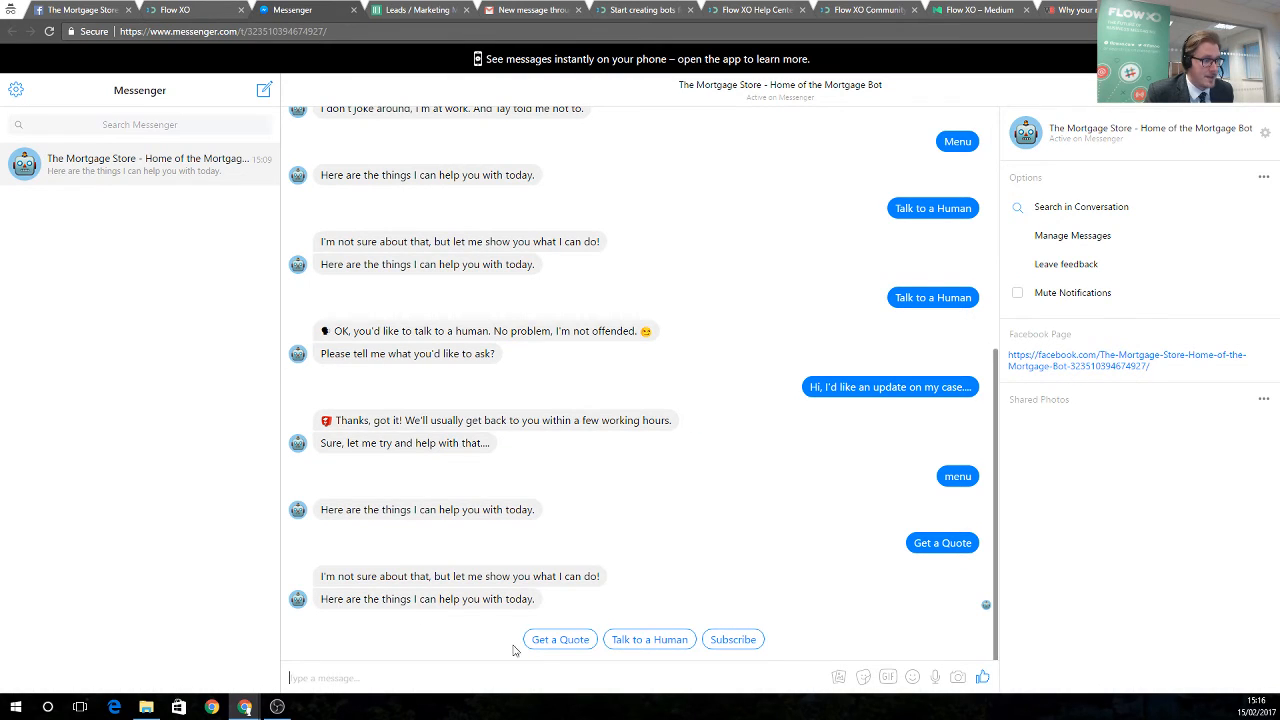
{"action": "left_click", "coordinate": [545, 642]}
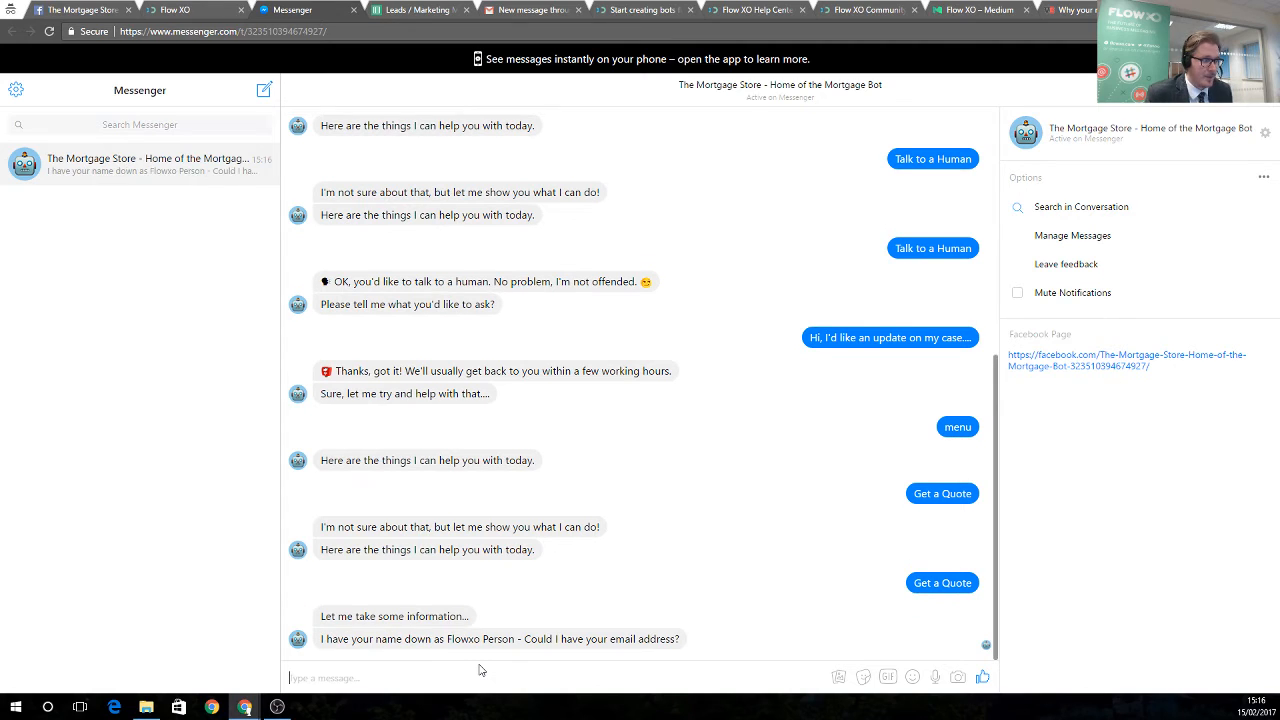
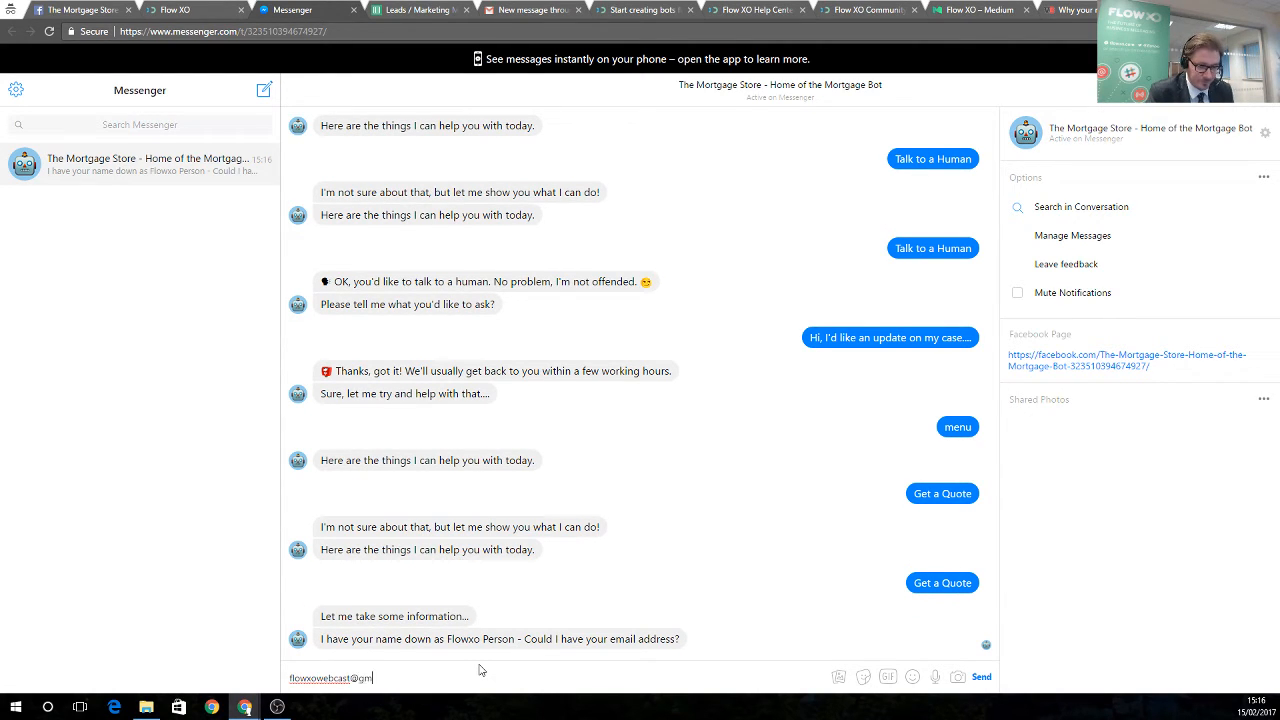
{"action": "key", "text": "Return"}
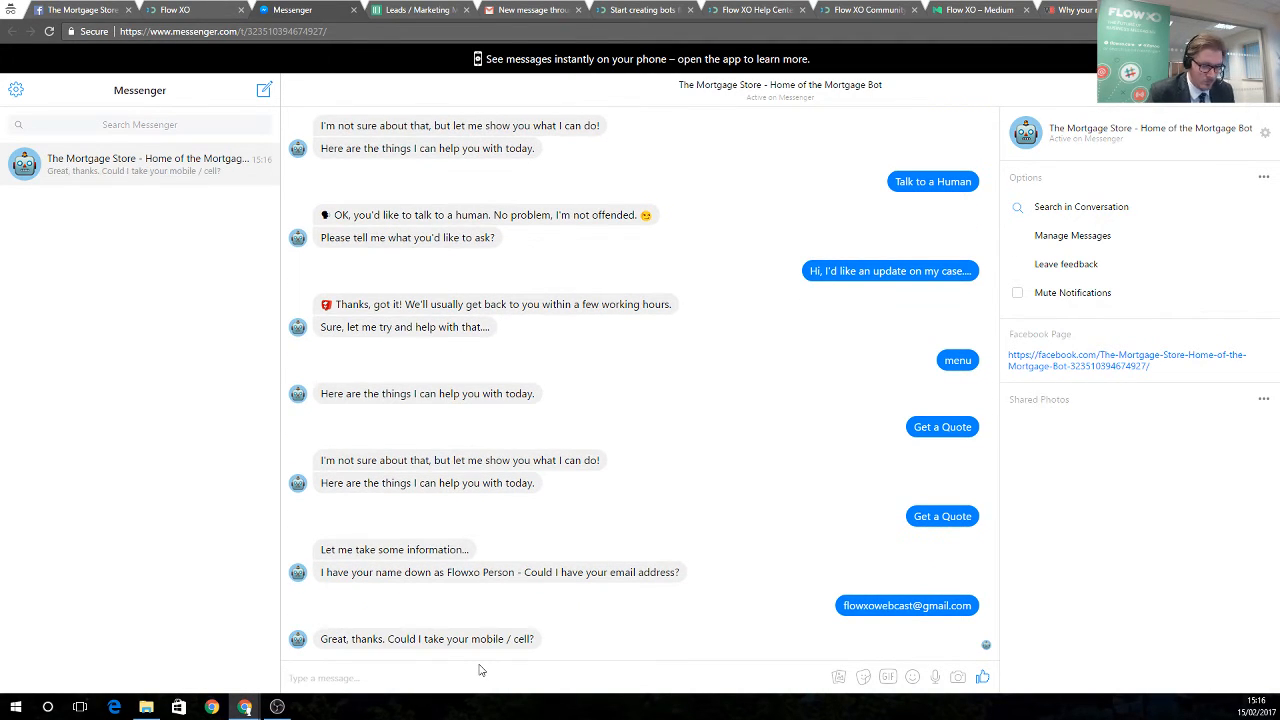
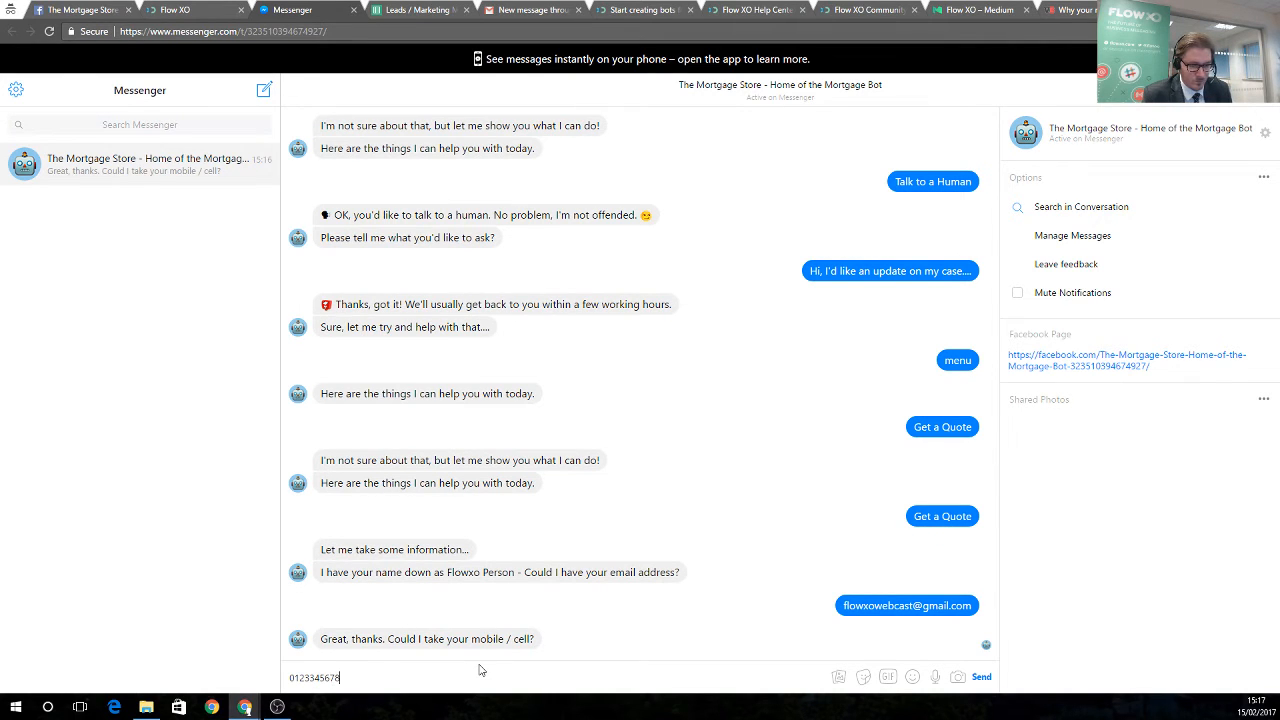
{"action": "key", "text": "Return"}
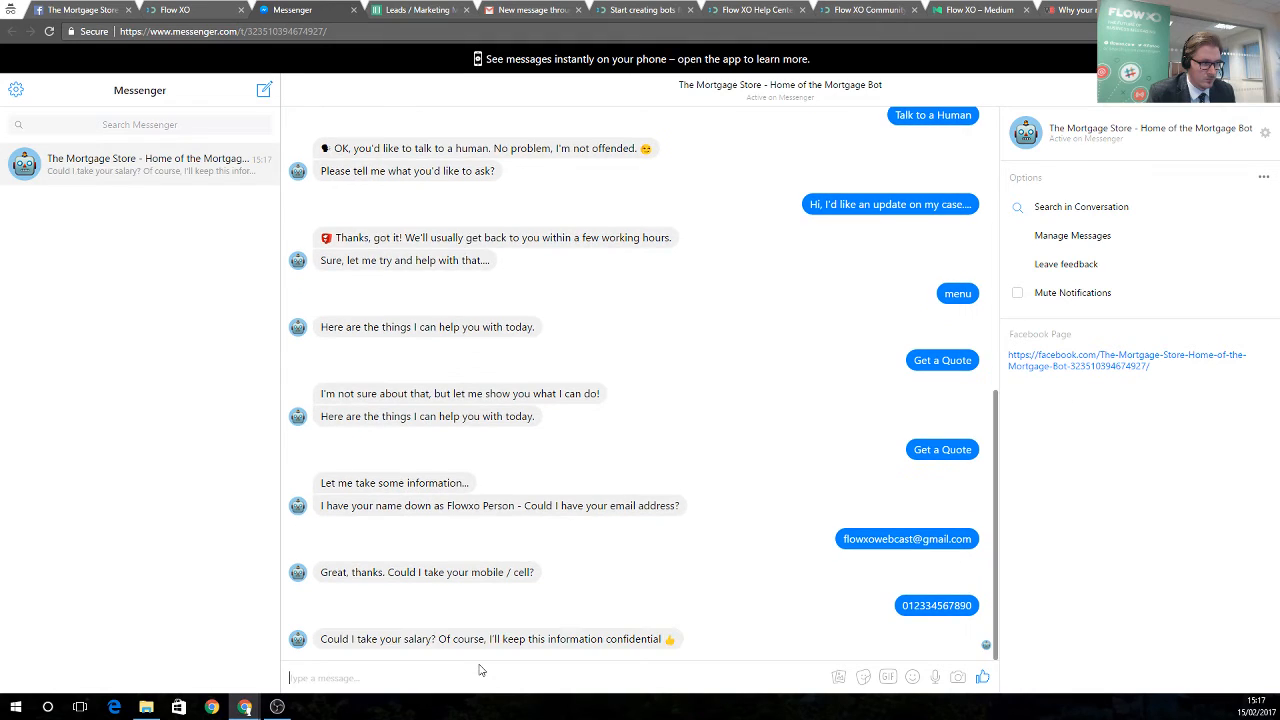
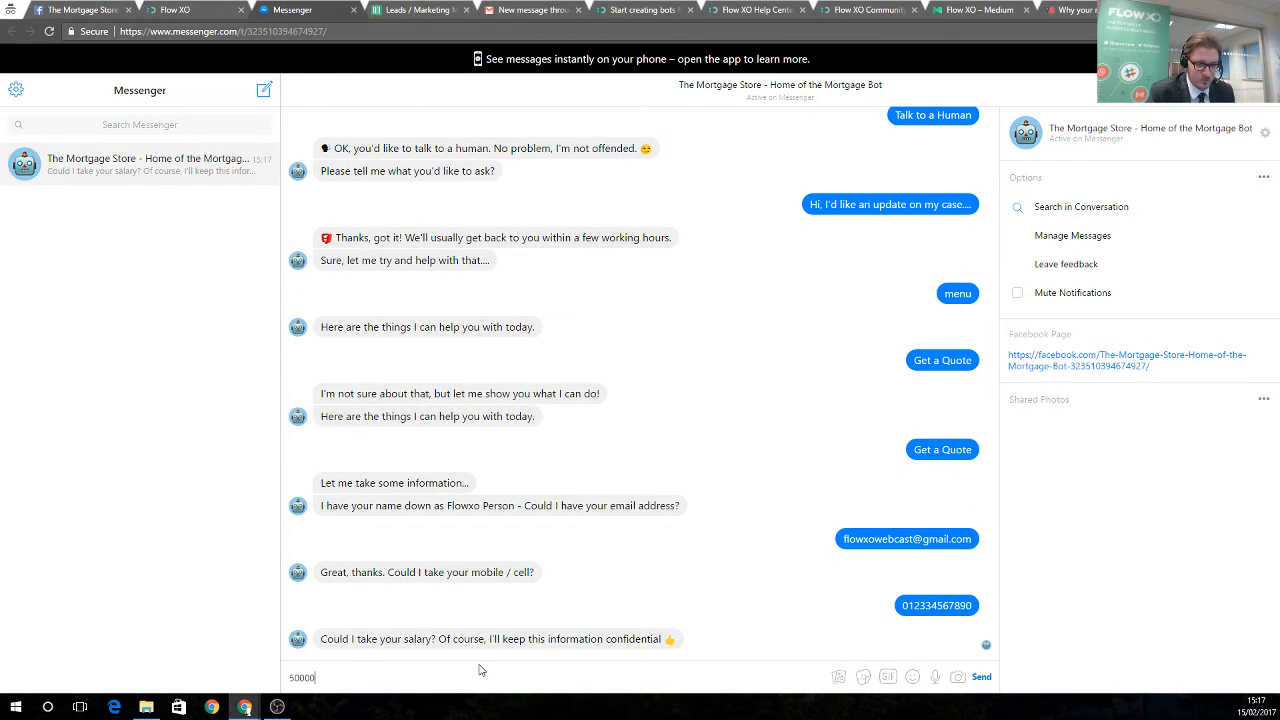
{"action": "key", "text": "Return"}
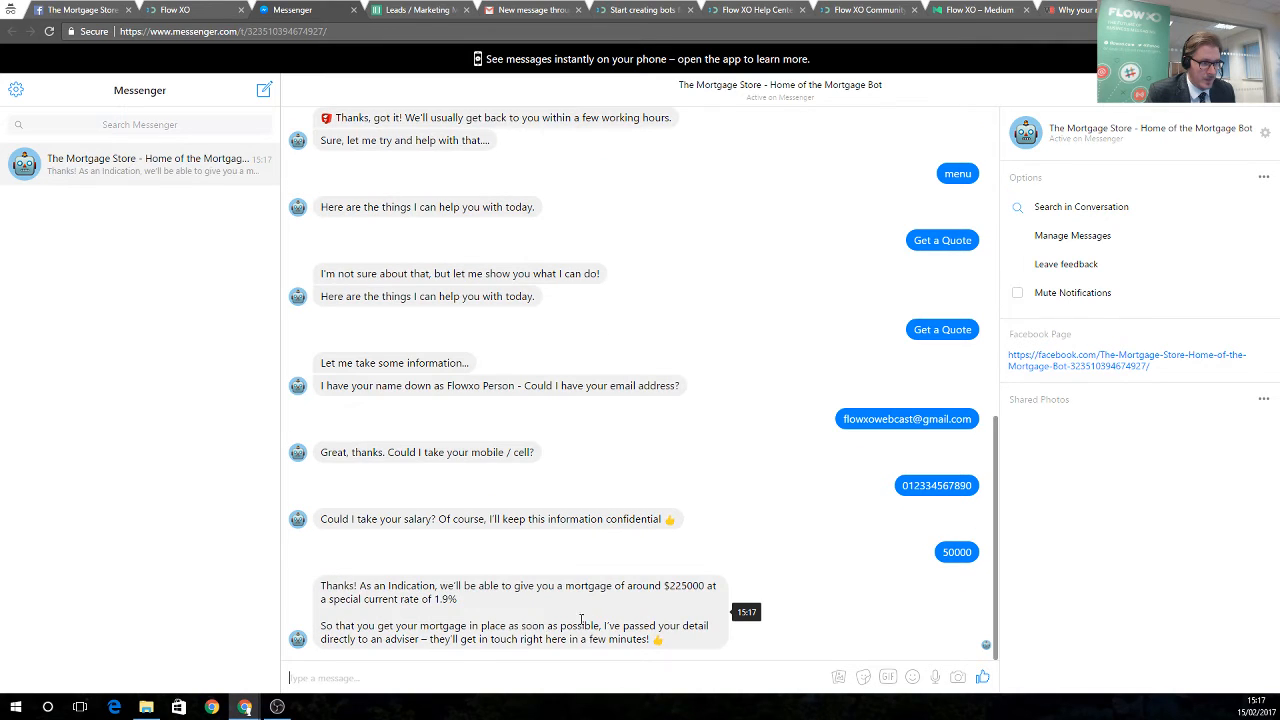
{"action": "left_click_drag", "start_coordinate": [650, 588], "coordinate": [708, 587]}
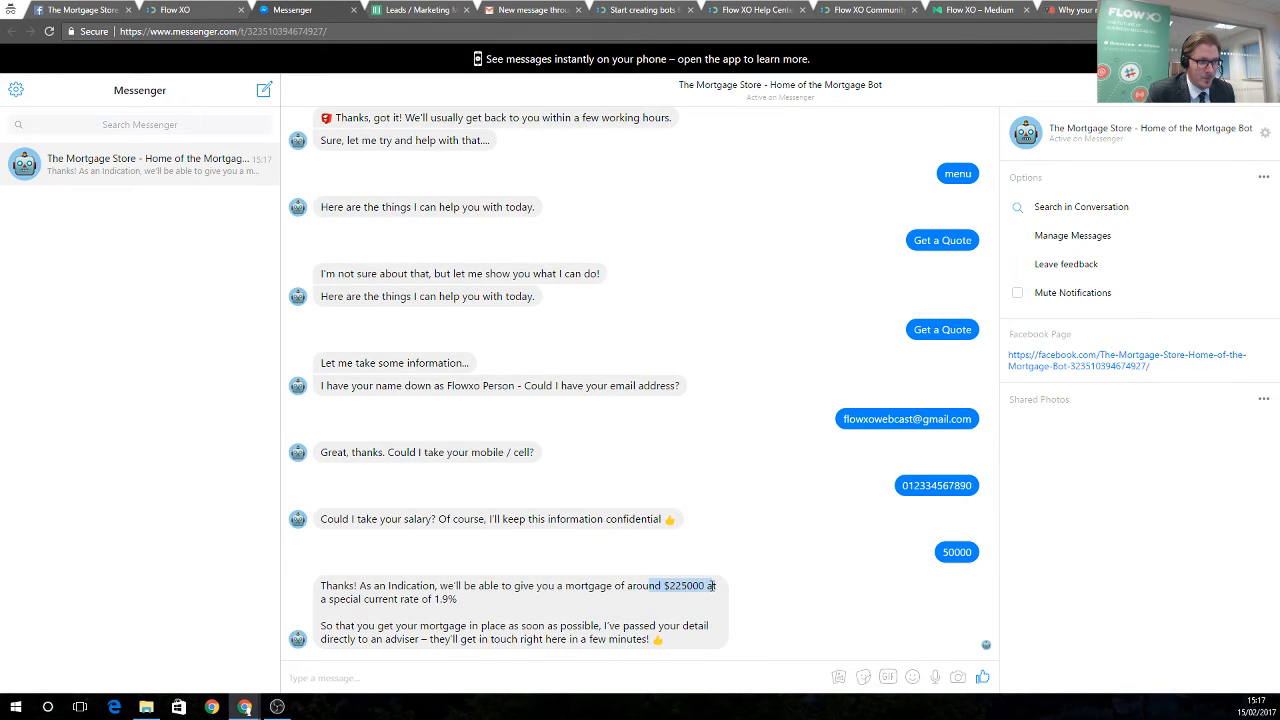
{"action": "left_click", "coordinate": [591, 679]}
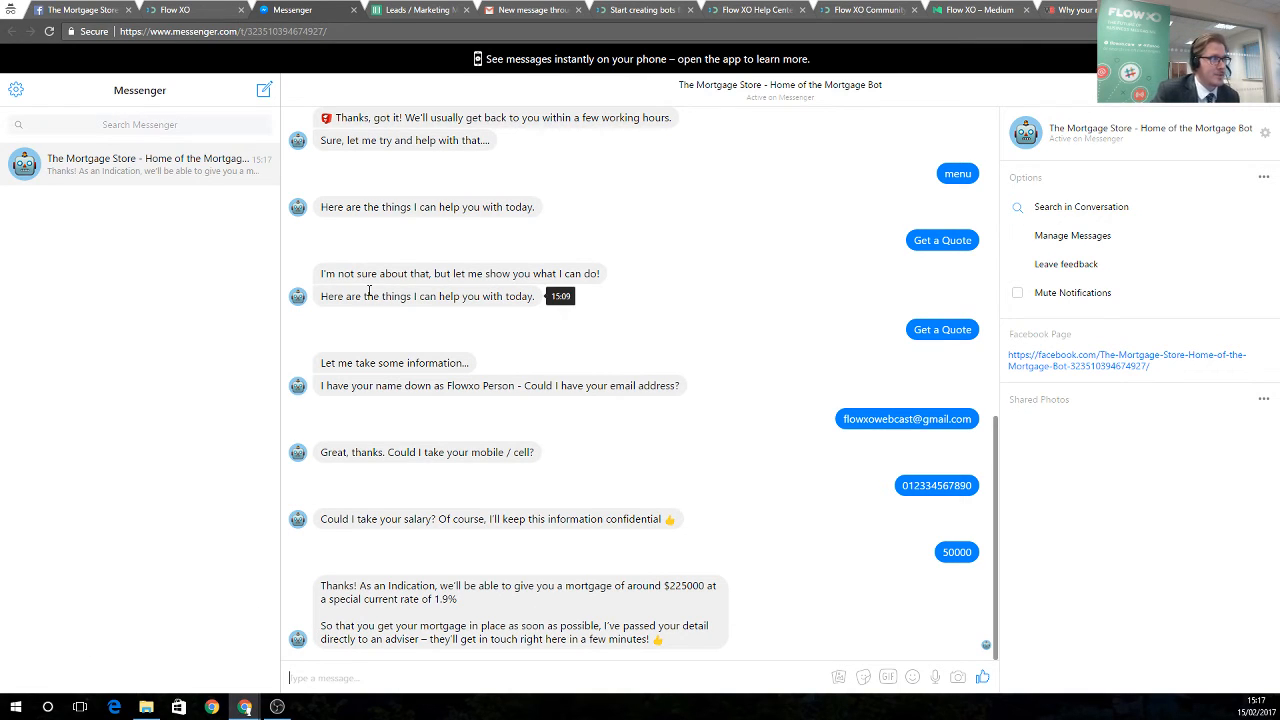
Check the new lead's details across row 3 of the Leads / Marketing Messages spreadsheet
{"action": "left_click", "coordinate": [404, 12]}
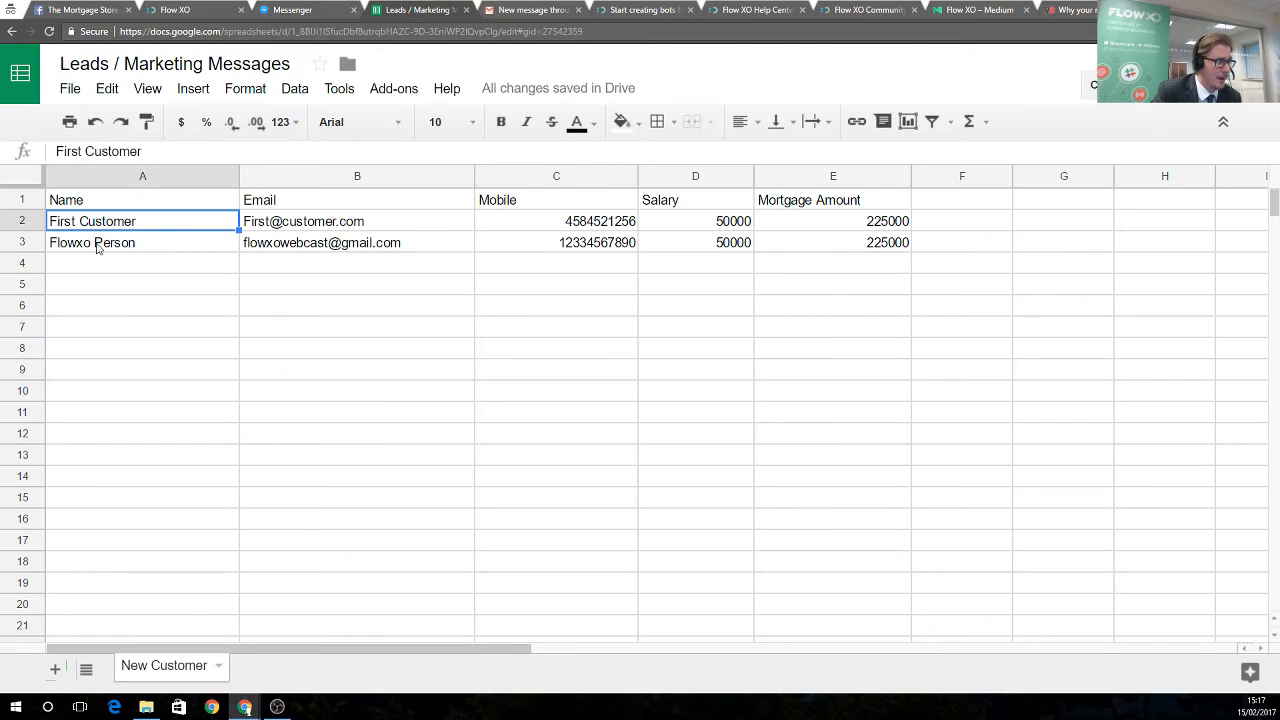
{"action": "left_click", "coordinate": [172, 251]}
{"action": "left_click", "coordinate": [298, 250]}
{"action": "left_click", "coordinate": [600, 248]}
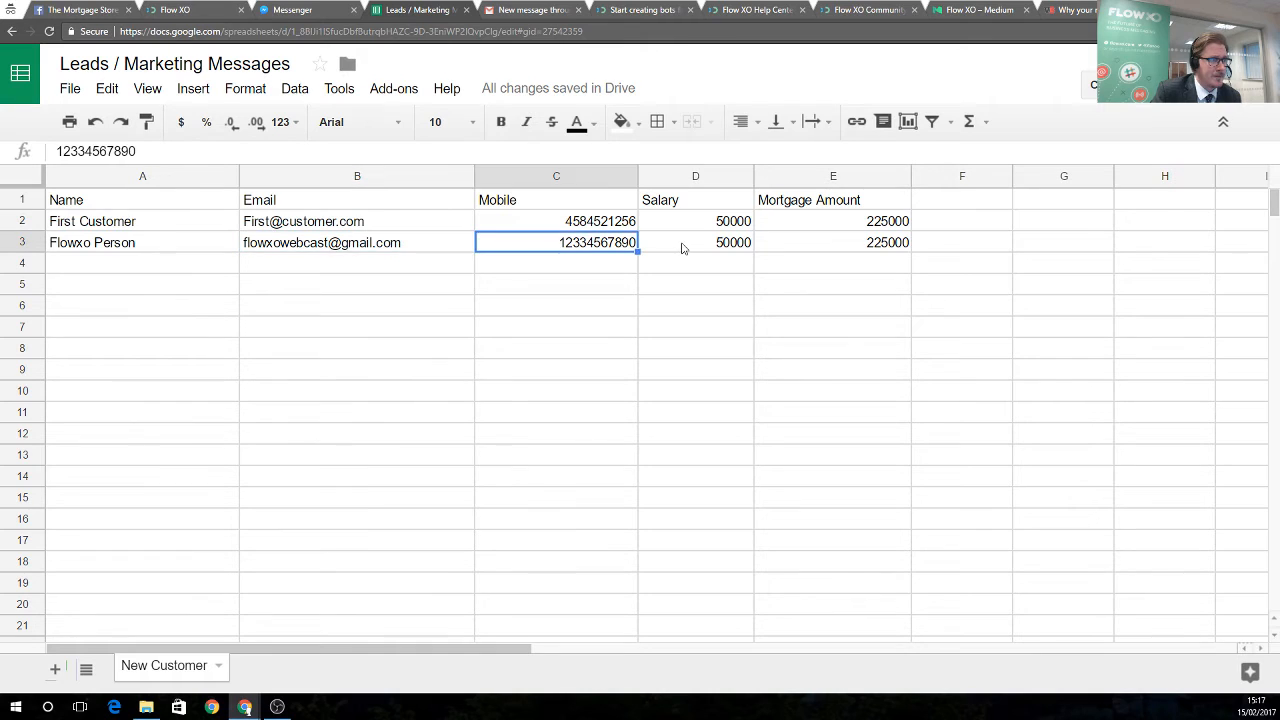
{"action": "left_click", "coordinate": [720, 247]}
{"action": "left_click", "coordinate": [829, 244]}
{"action": "left_click", "coordinate": [648, 250]}
{"action": "left_click", "coordinate": [600, 247]}
{"action": "left_click", "coordinate": [330, 247]}
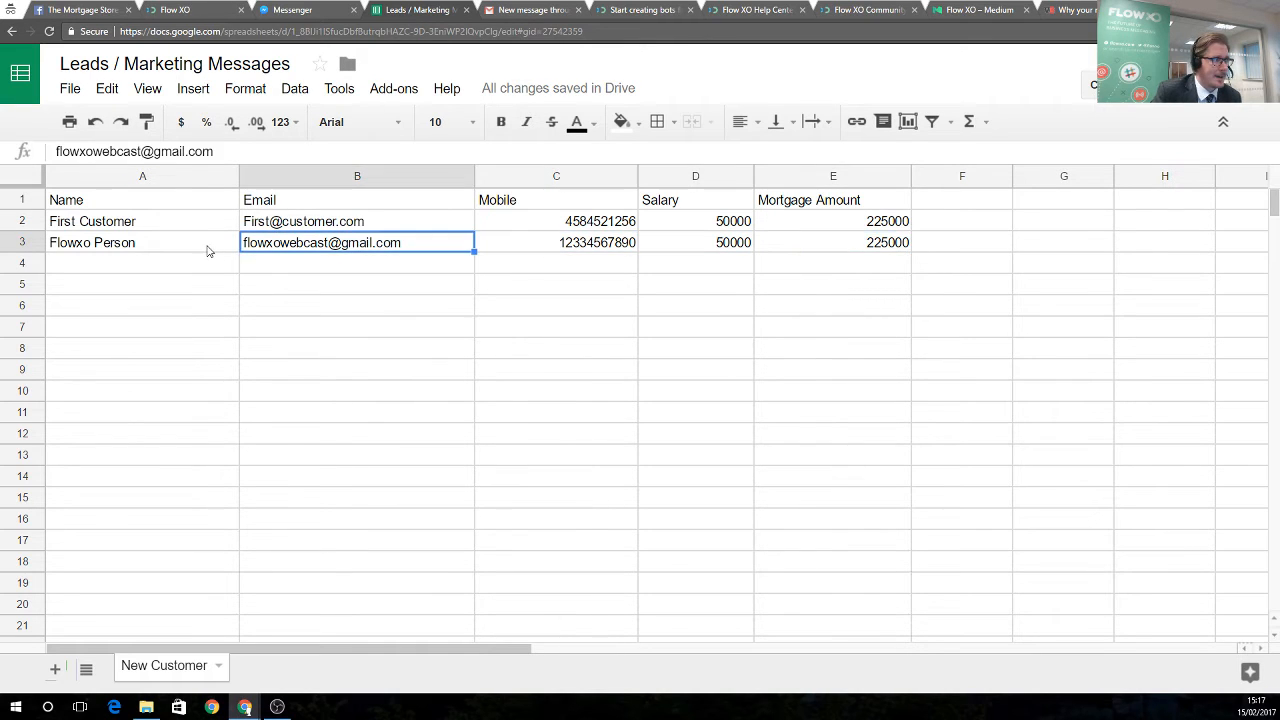
{"action": "left_click", "coordinate": [206, 249]}
{"action": "left_click", "coordinate": [497, 12]}
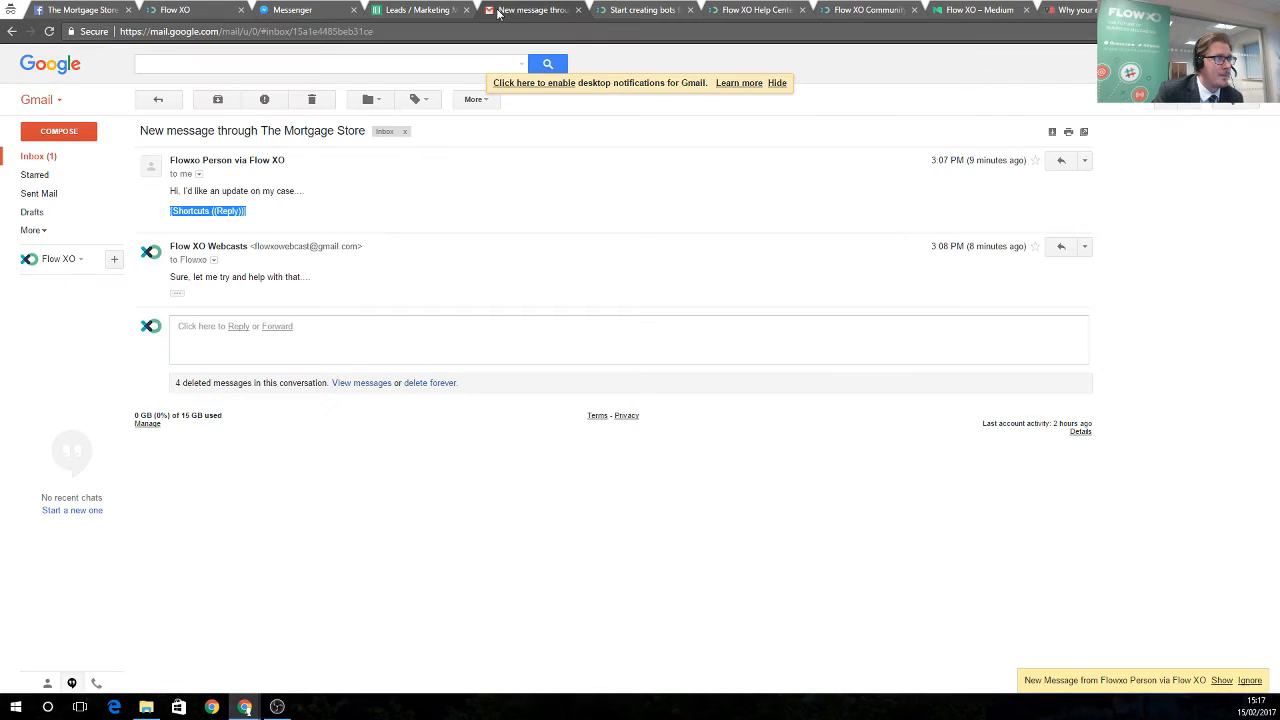
Open the new lead notification email from the inbox
{"action": "left_click", "coordinate": [40, 157]}
{"action": "left_click", "coordinate": [404, 173]}
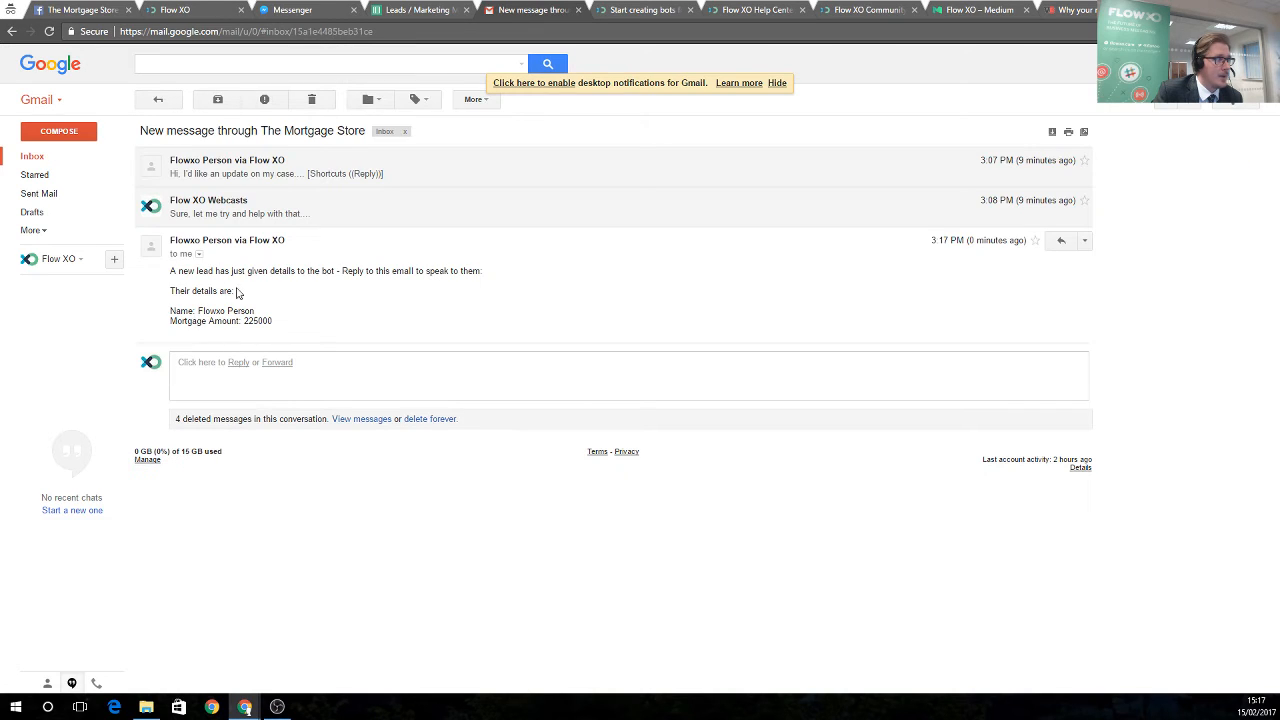
{"action": "left_click_drag", "start_coordinate": [183, 271], "coordinate": [440, 282]}
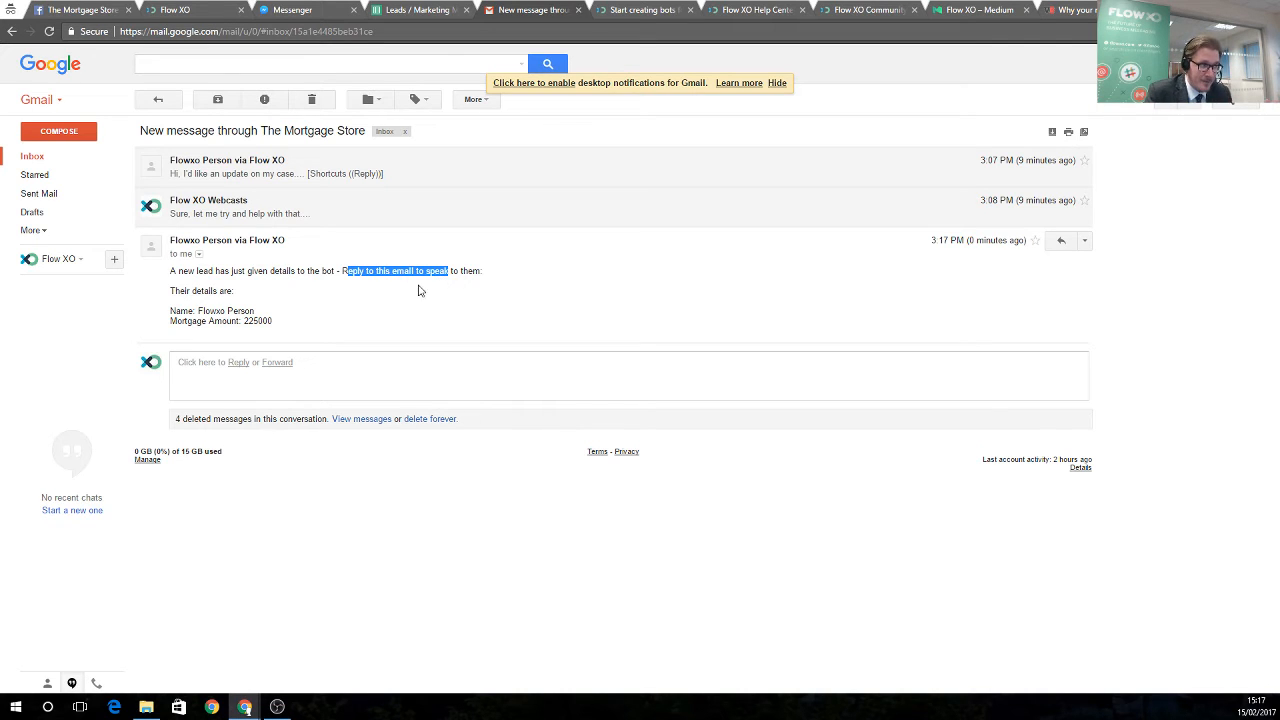
{"action": "left_click", "coordinate": [350, 298]}
Reply with 'Sure! Let me get this deal sorted out for you.... :)' and send it
{"action": "left_click", "coordinate": [1061, 242]}
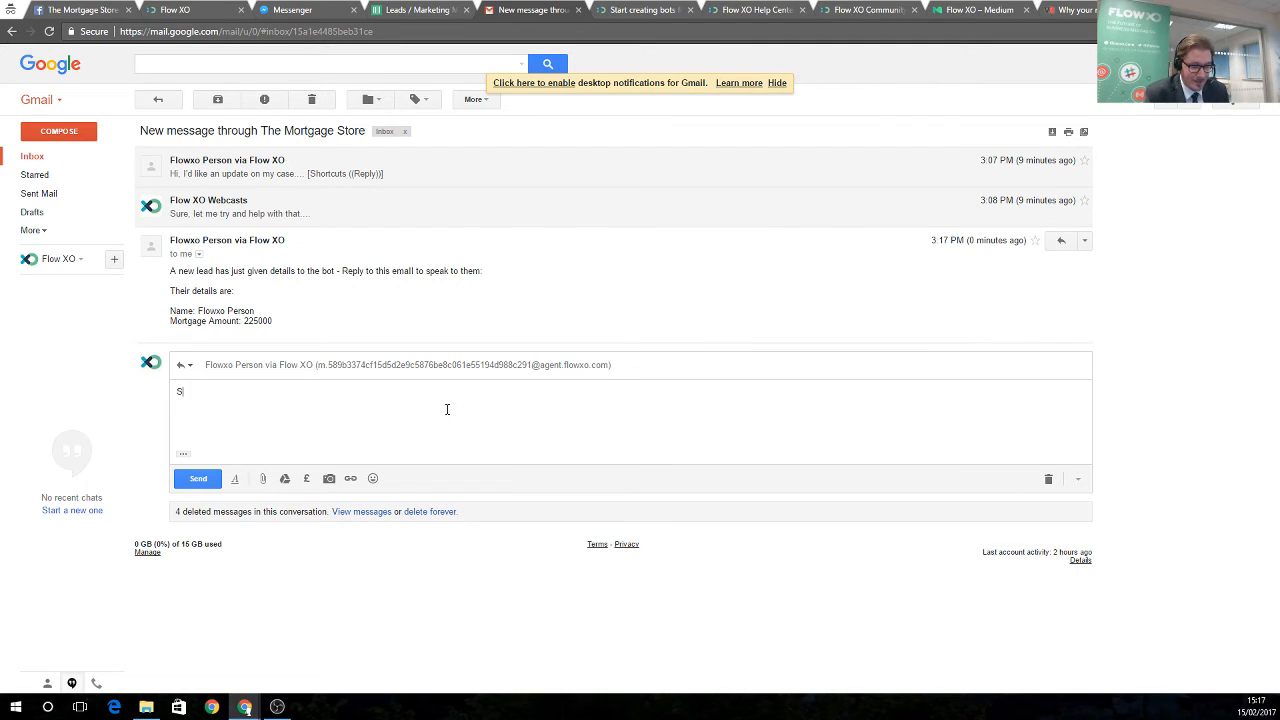
{"action": "type", "text": "Sure! Let"}
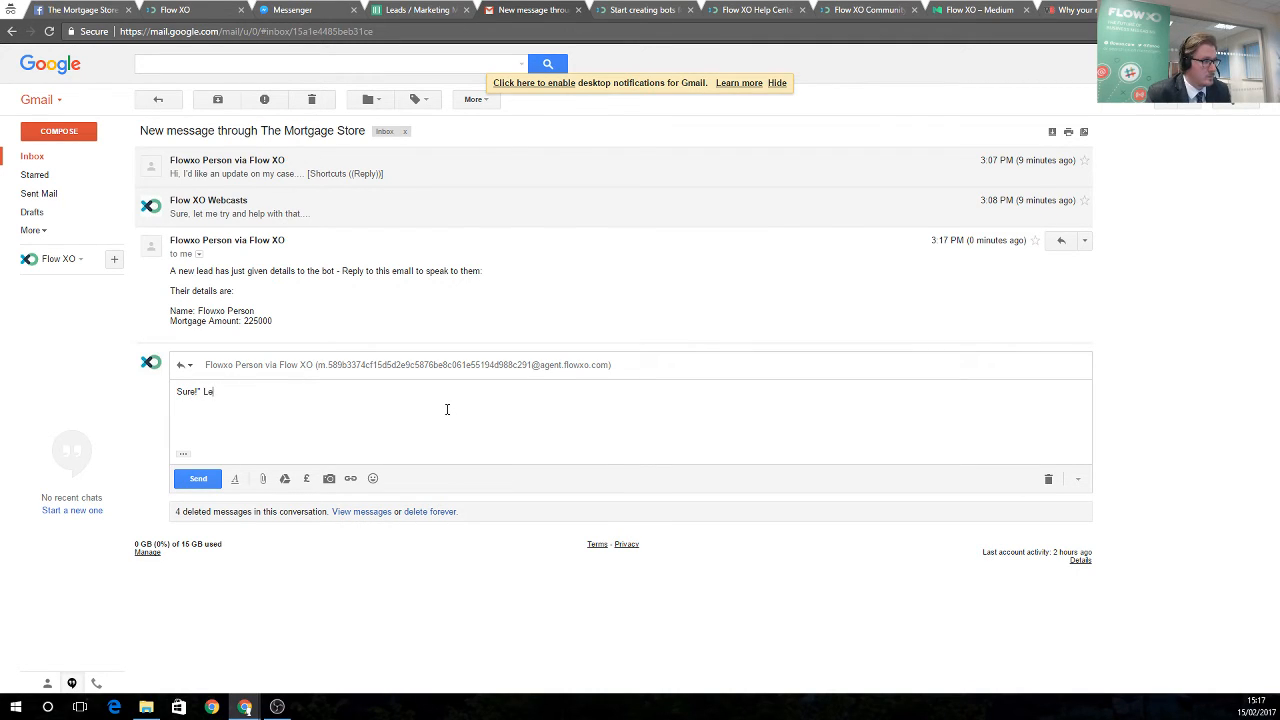
{"action": "key", "text": "BackSpace"}
{"action": "key", "text": "BackSpace"}
{"action": "key", "text": "BackSpace"}
{"action": "type", "text": "Let me "}
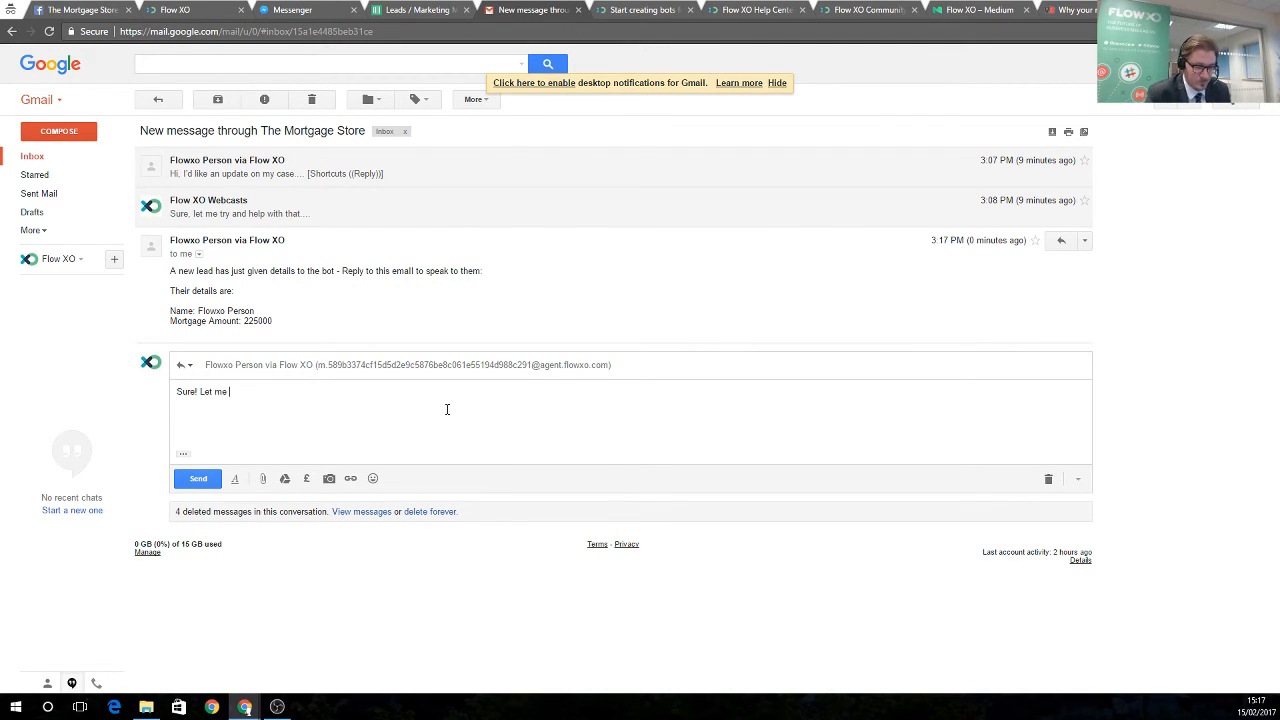
{"action": "type", "text": "get this deal s"}
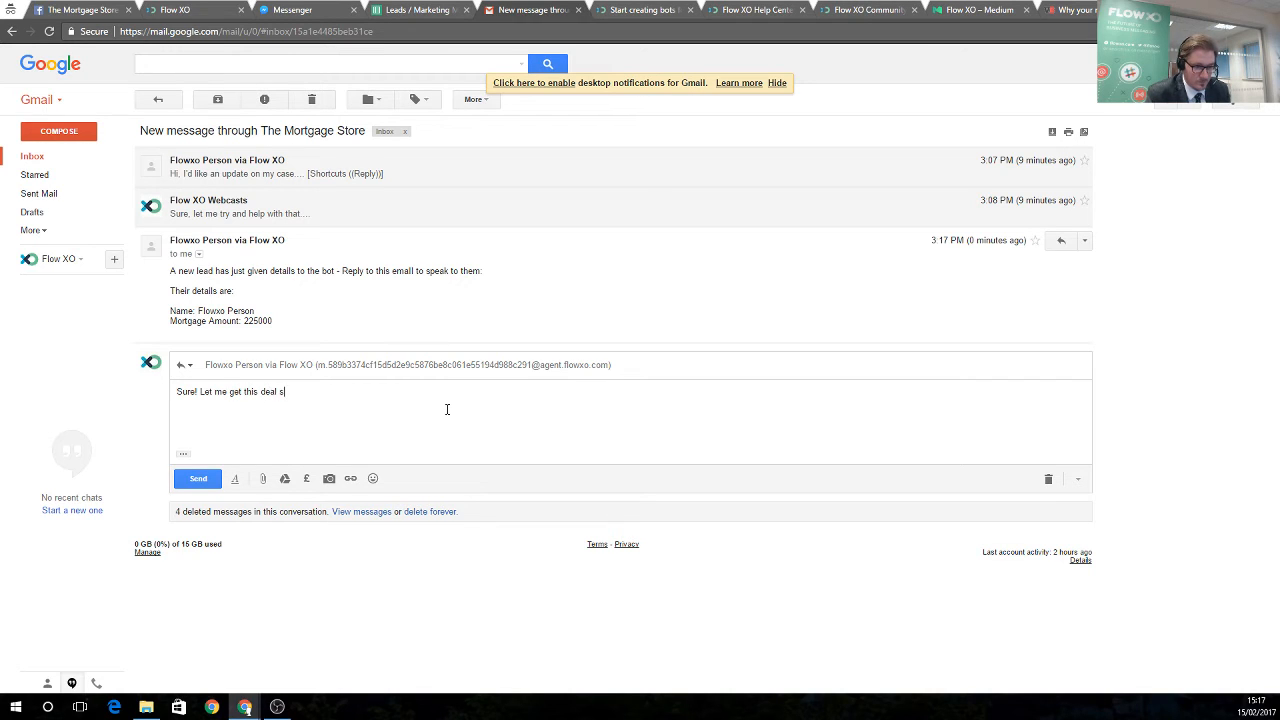
{"action": "type", "text": "orted out for o"}
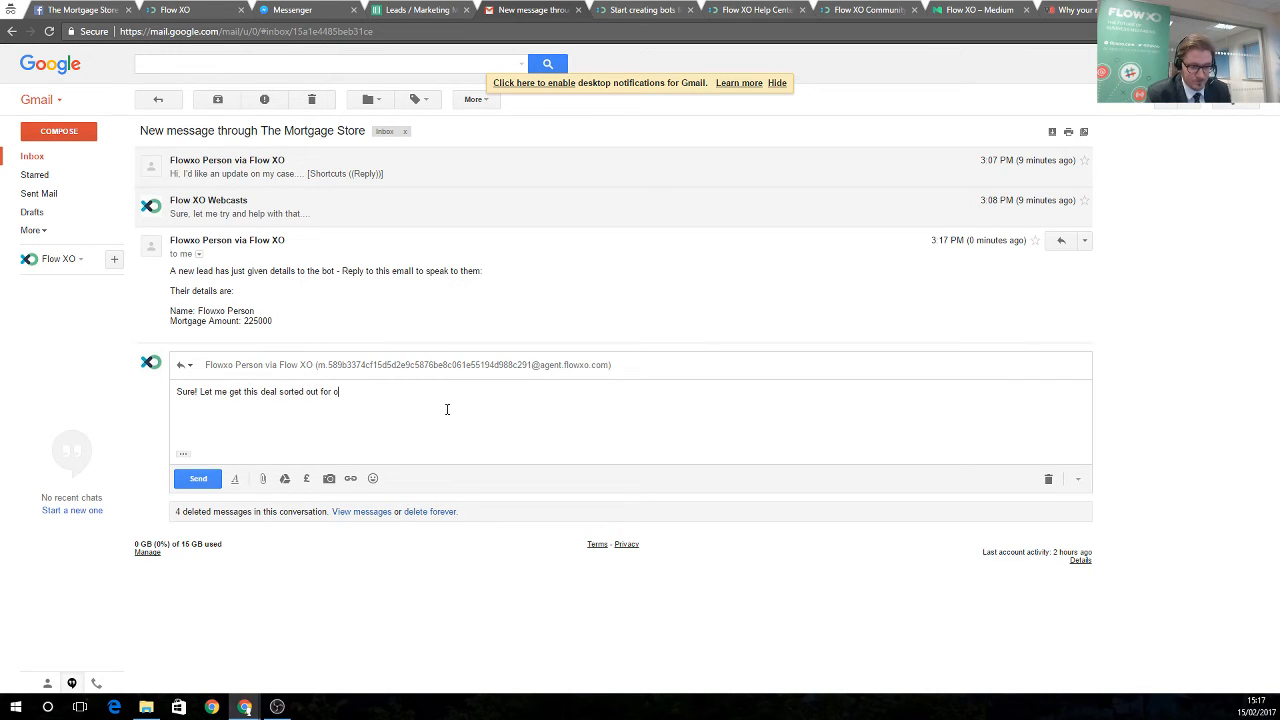
{"action": "type", "text": "yu."}
{"action": "key", "text": "BackSpace"}
{"action": "key", "text": "BackSpace"}
{"action": "key", "text": "BackSpace"}
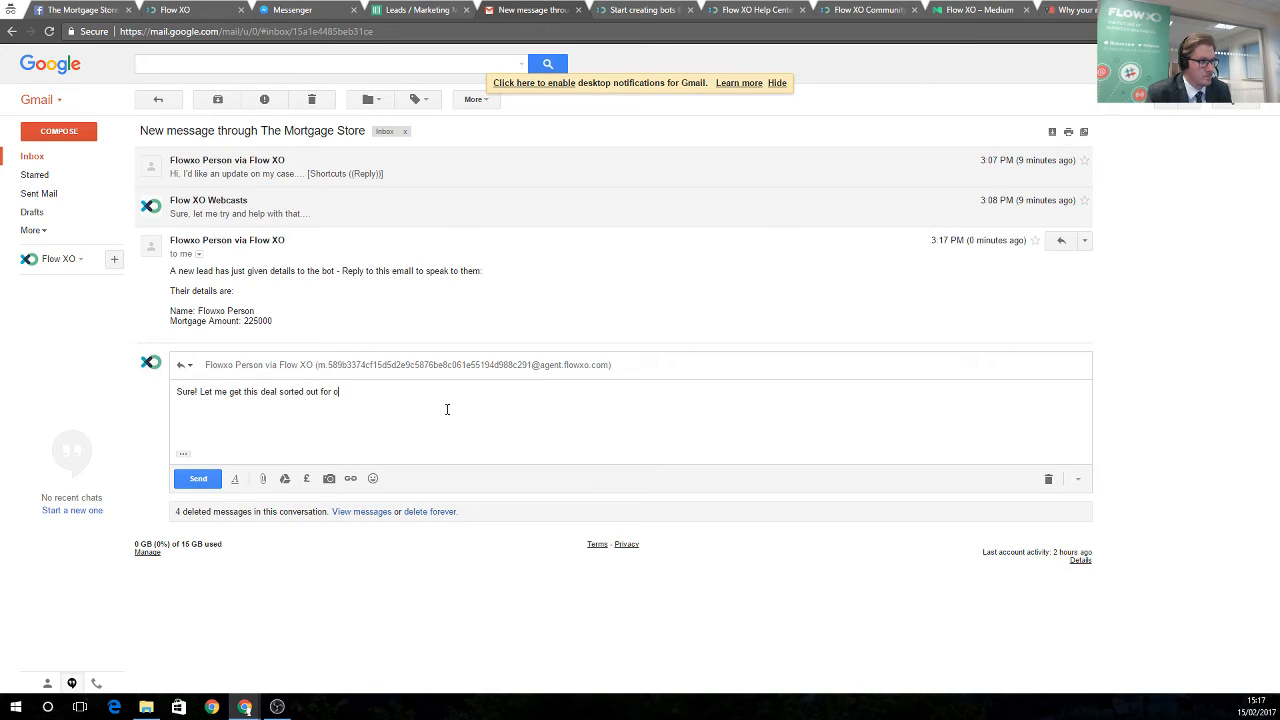
{"action": "type", "text": "you.... :"}
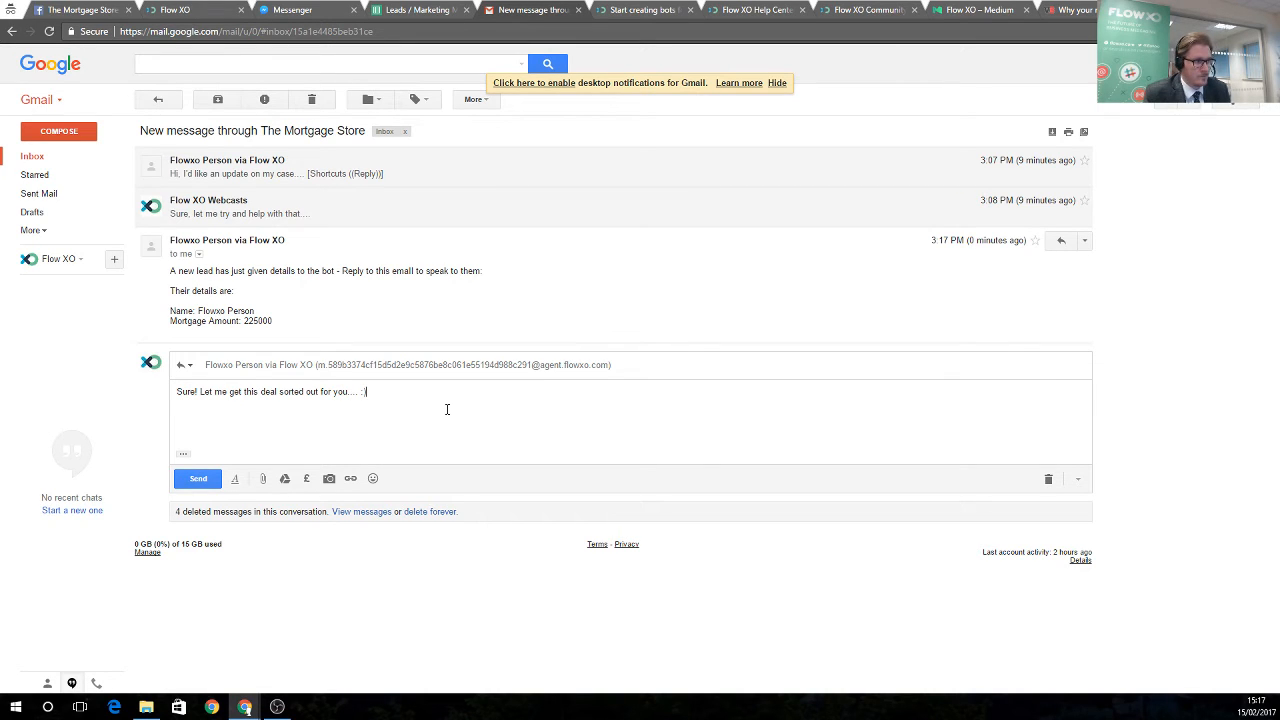
{"action": "type", "text": ")"}
{"action": "left_click", "coordinate": [198, 478]}
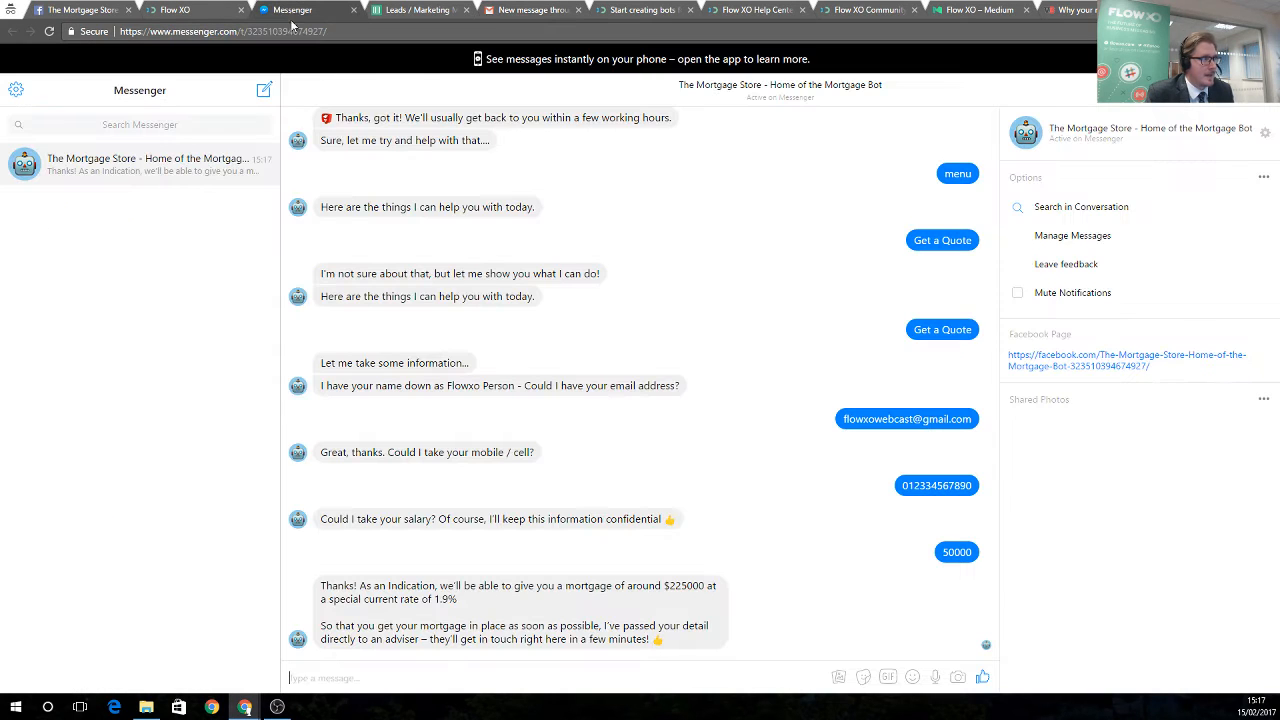
Back in Messenger, send 'menu' to bring up the bot's menu again
{"action": "left_click", "coordinate": [304, 12]}
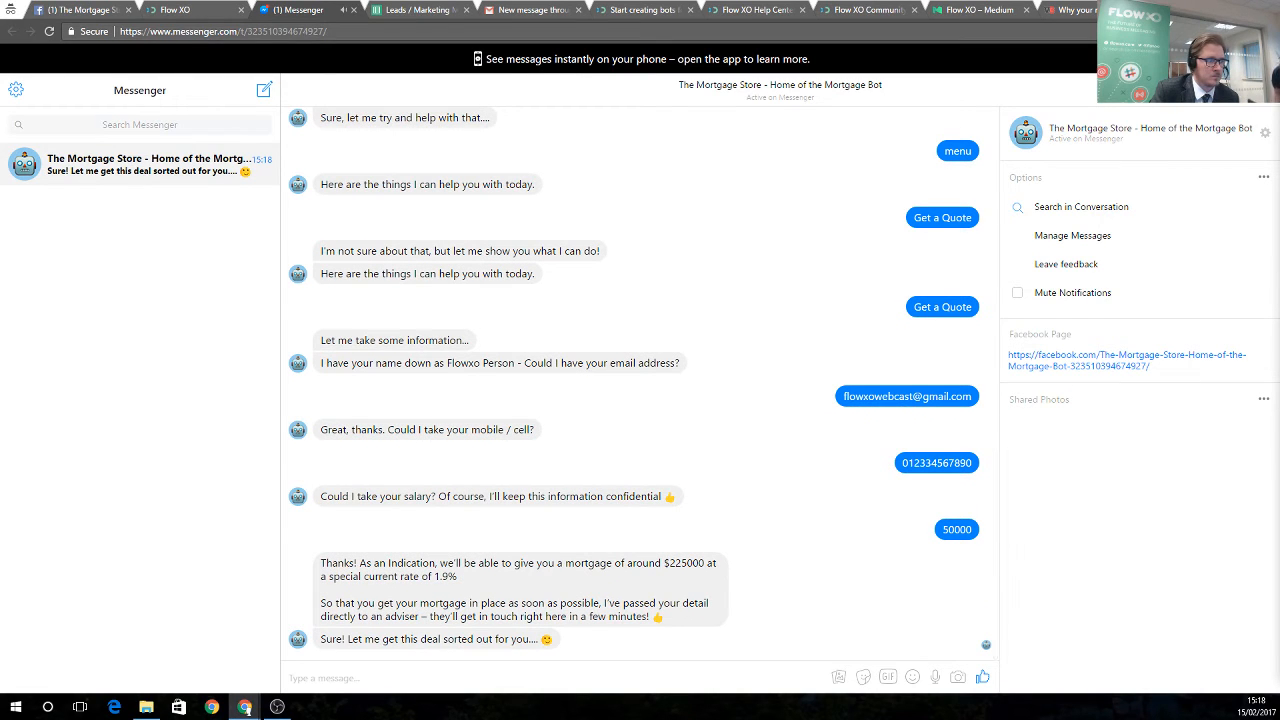
{"action": "left_click_drag", "start_coordinate": [383, 640], "coordinate": [462, 643]}
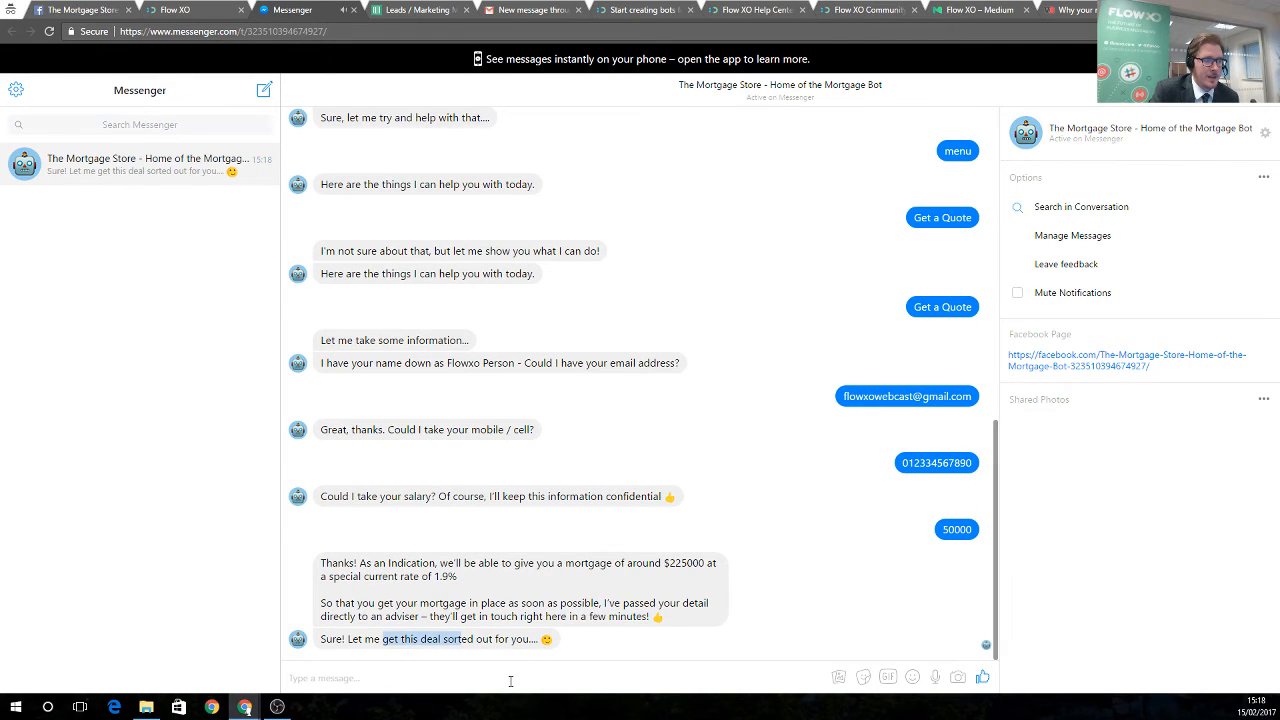
{"action": "left_click", "coordinate": [511, 681]}
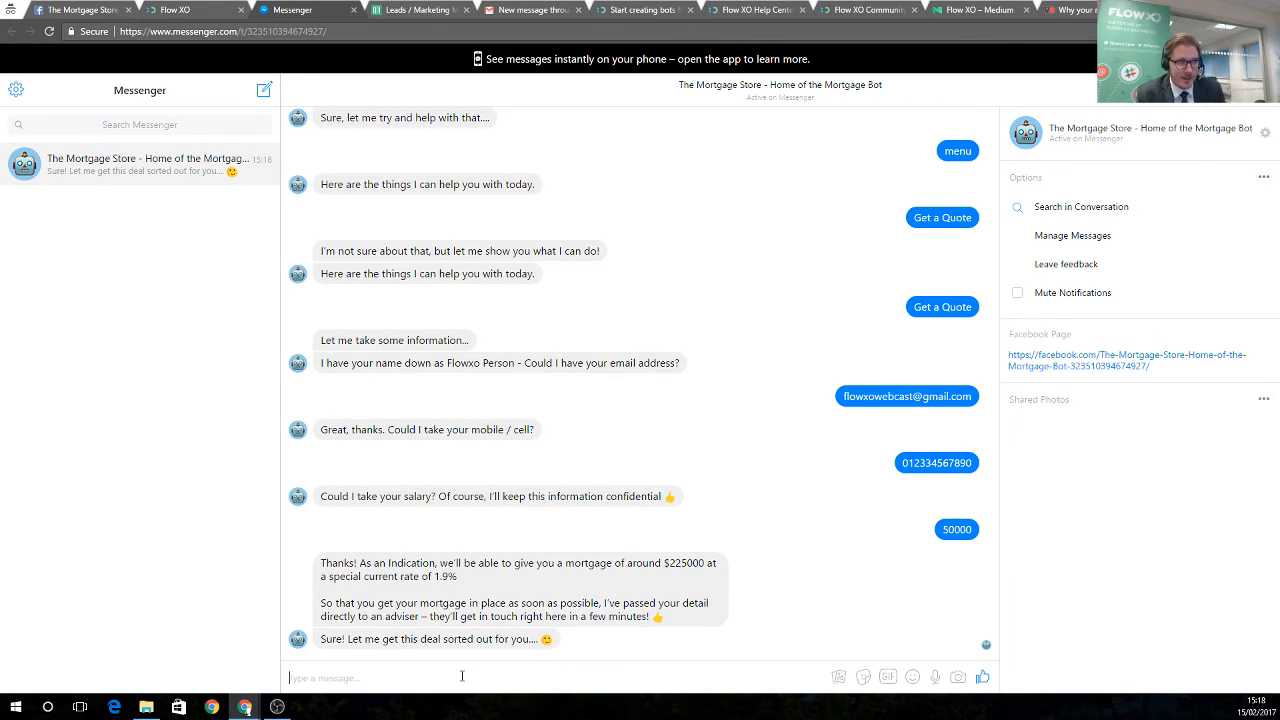
{"action": "type", "text": "menu"}
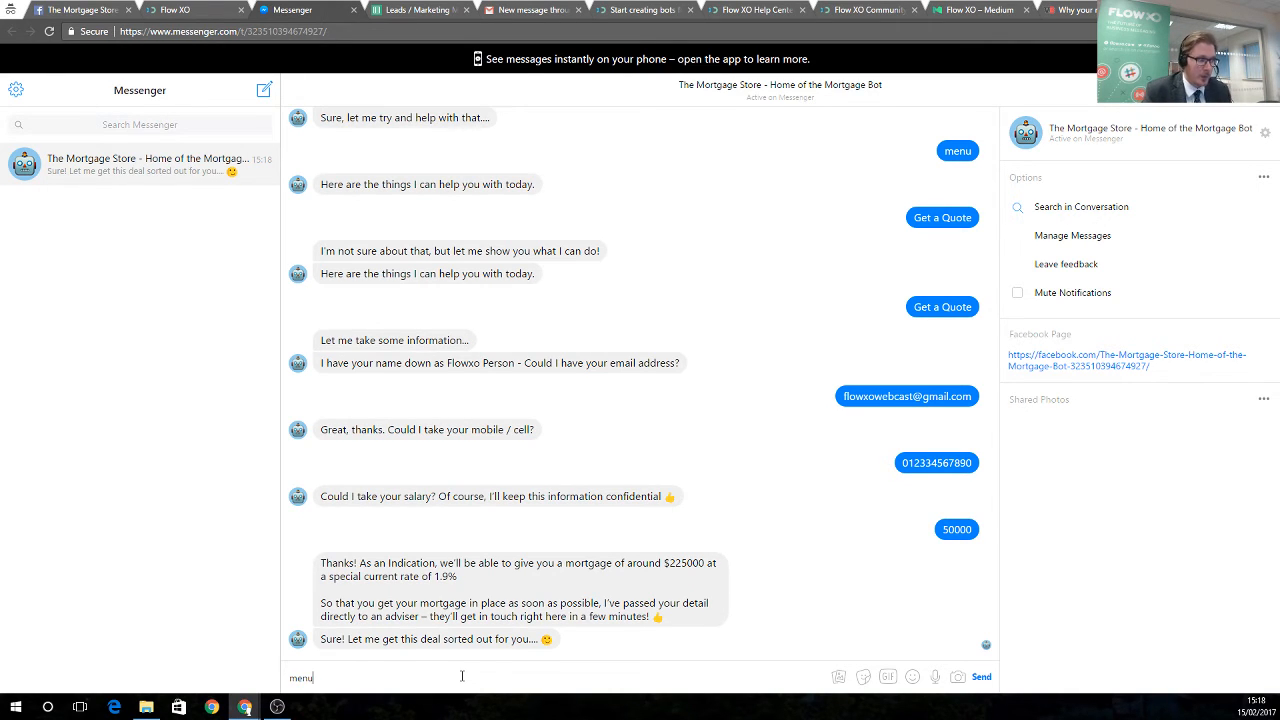
{"action": "key", "text": "Return"}
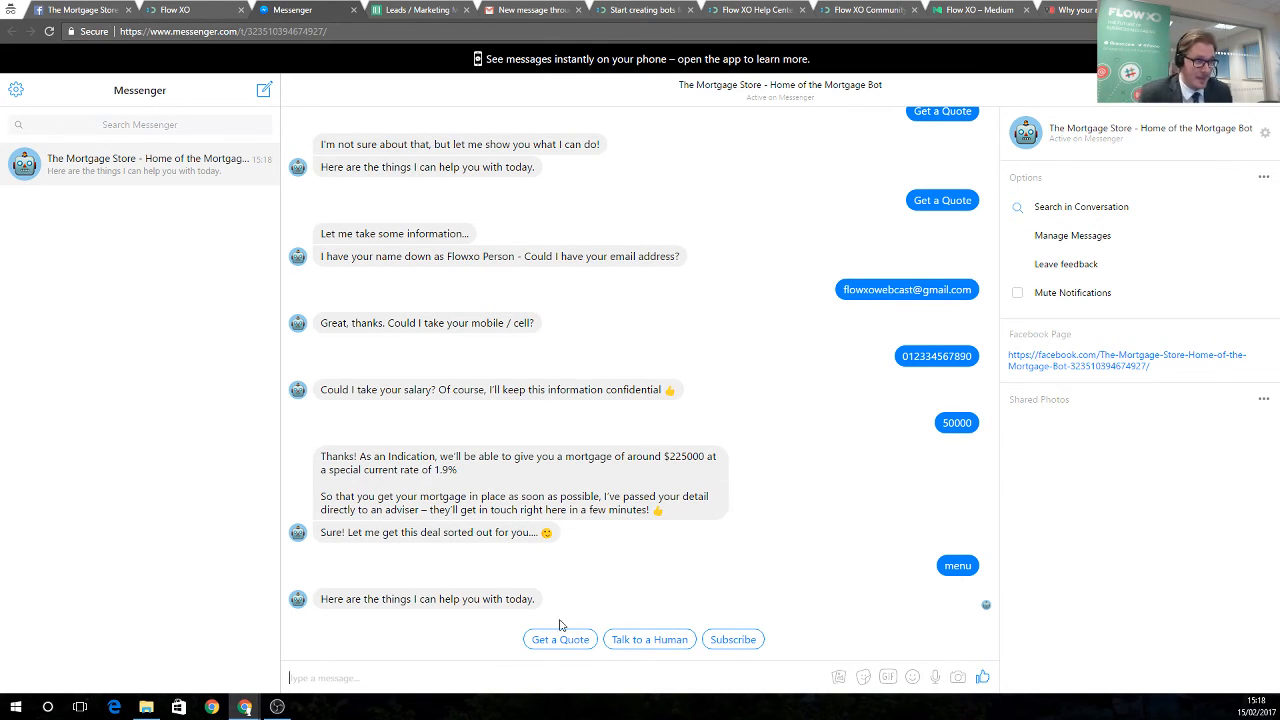
Subscribe to Remortgage product offers and check the bot's confirmation
{"action": "left_click", "coordinate": [731, 640]}
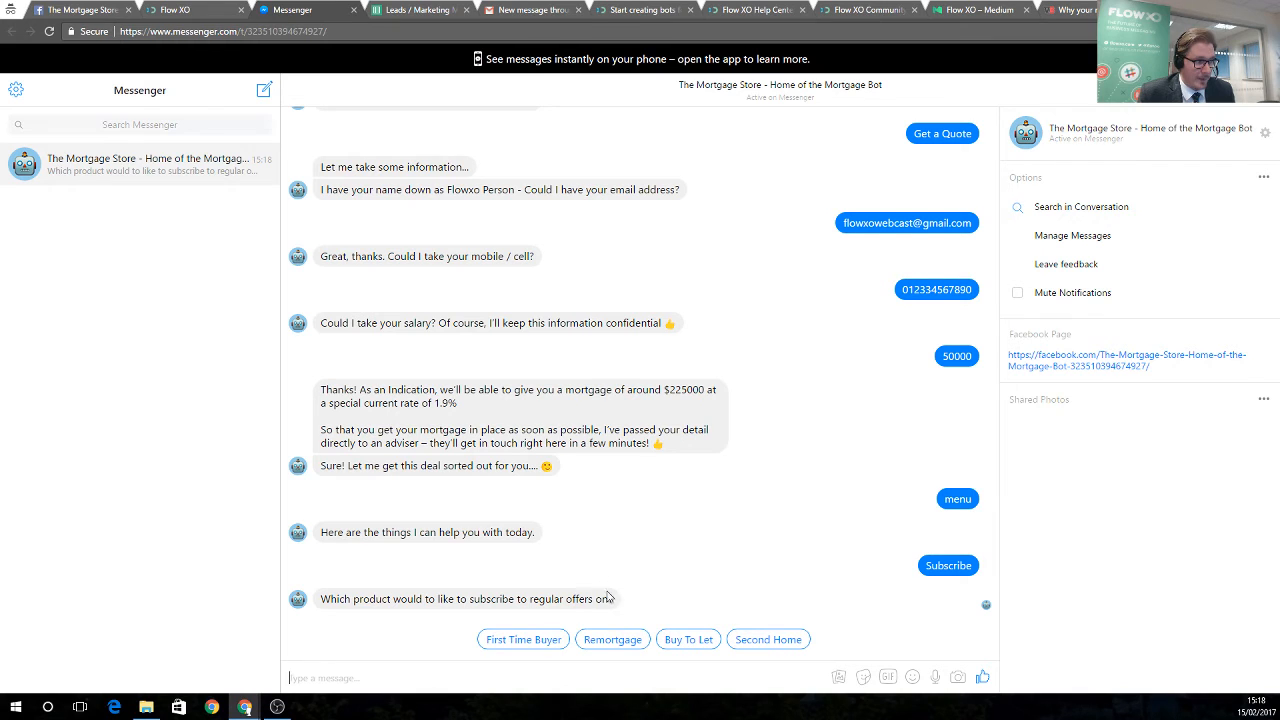
{"action": "left_click", "coordinate": [613, 640]}
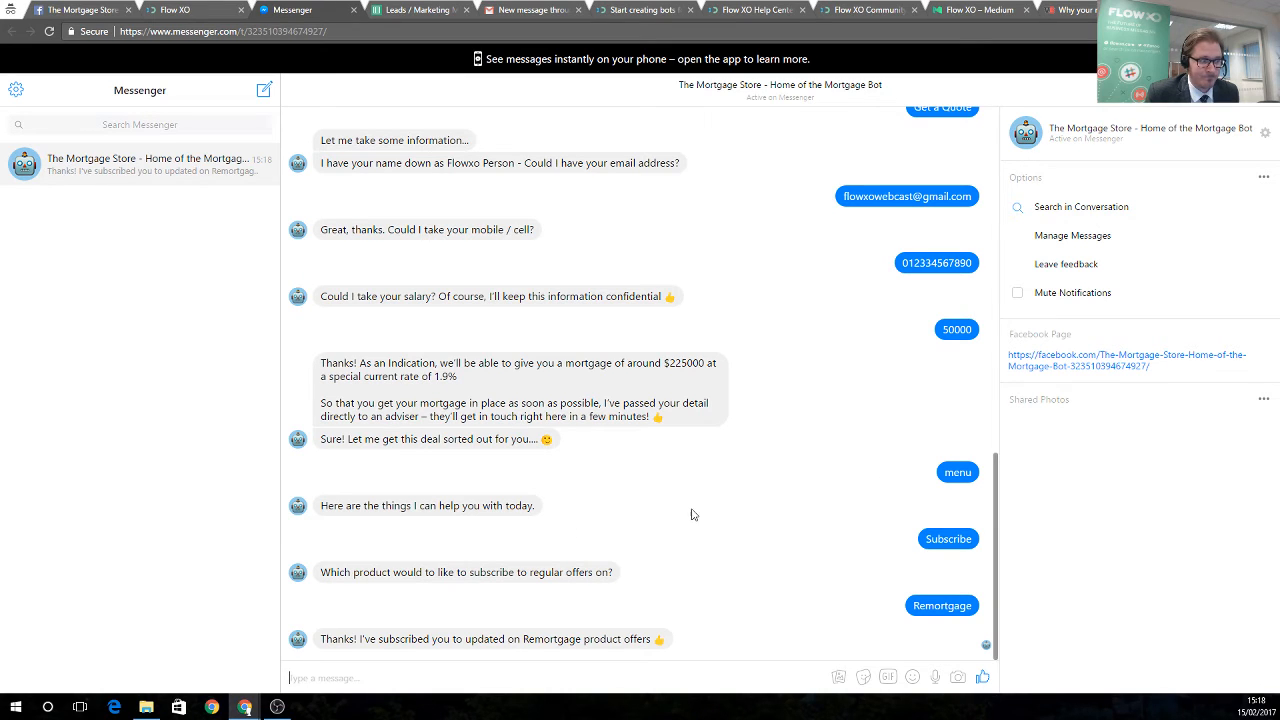
{"action": "left_click_drag", "start_coordinate": [363, 634], "coordinate": [552, 640]}
{"action": "left_click", "coordinate": [605, 675]}
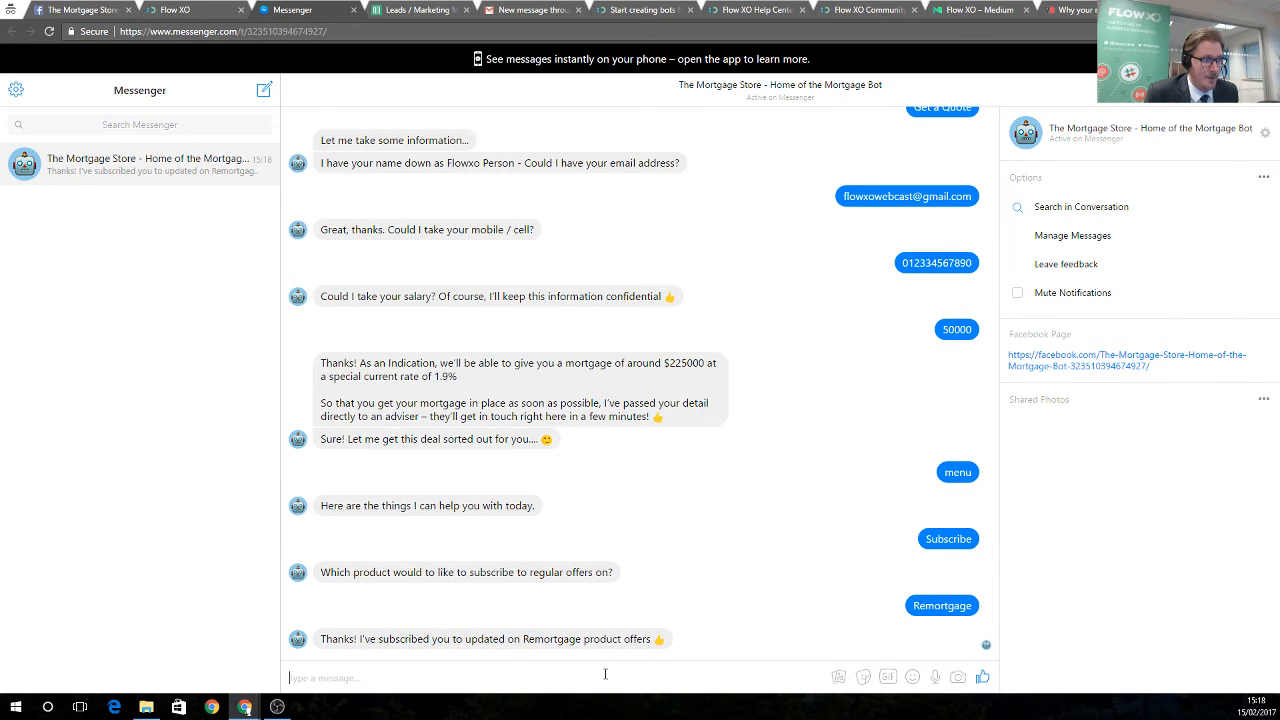
{"action": "left_click", "coordinate": [198, 10]}
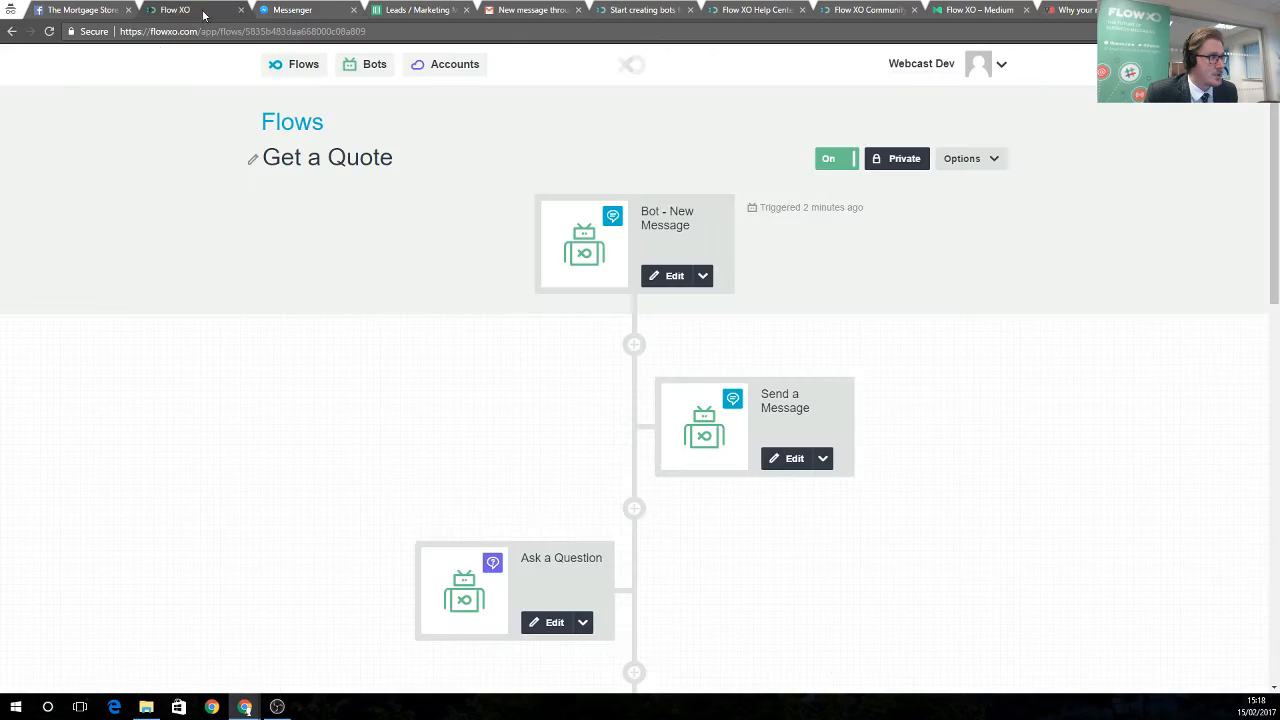
Open the Subscribe flow and inspect its New Message trigger keyword settings without changes
{"action": "left_click", "coordinate": [304, 66]}
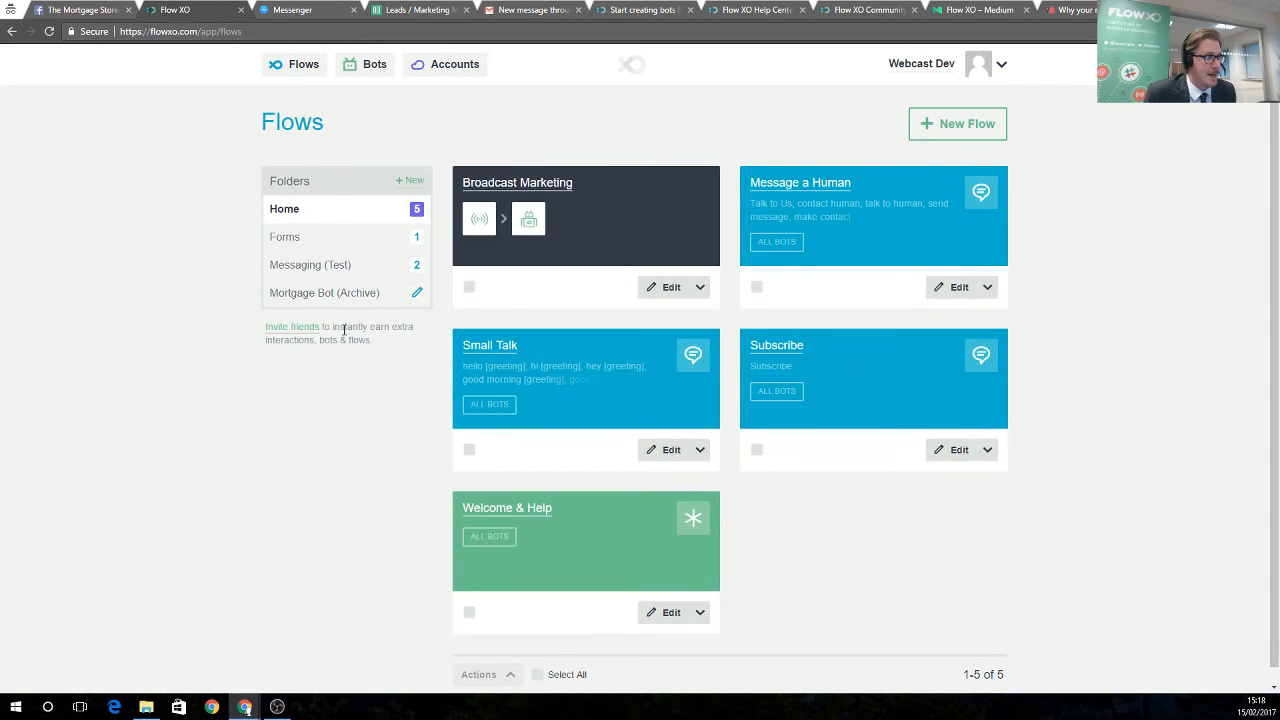
{"action": "left_click", "coordinate": [760, 346]}
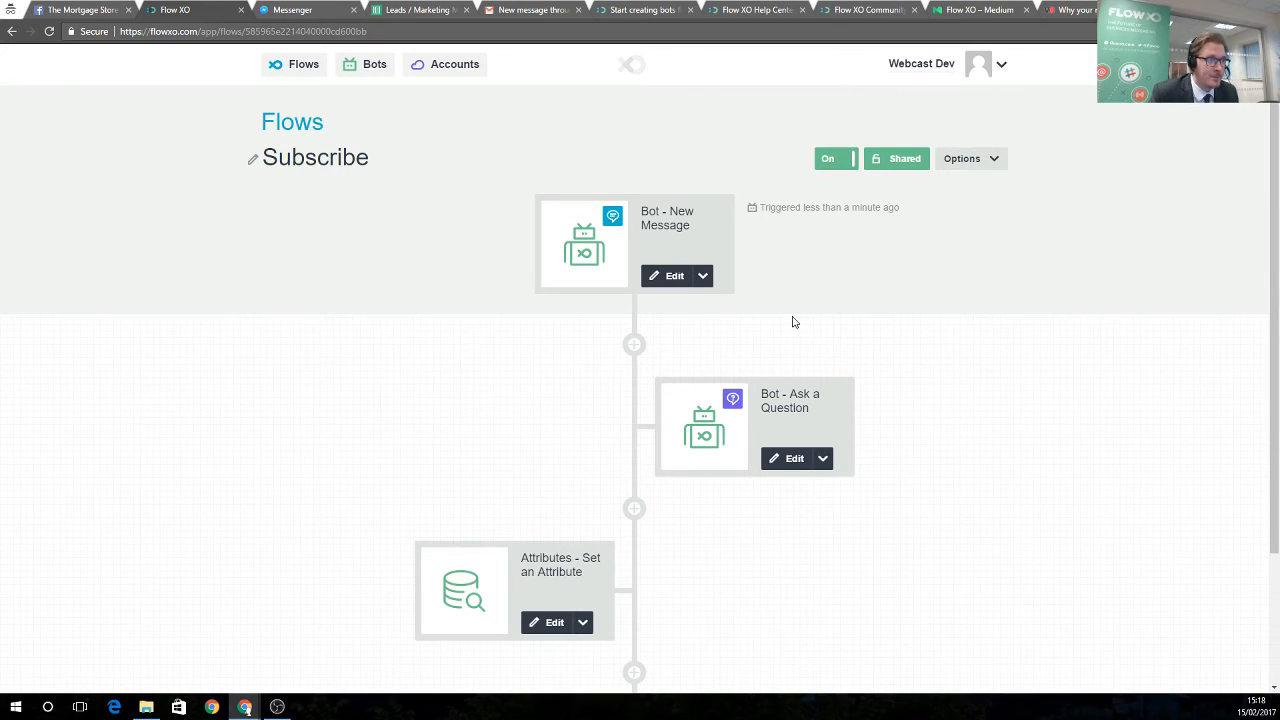
{"action": "left_click", "coordinate": [674, 277]}
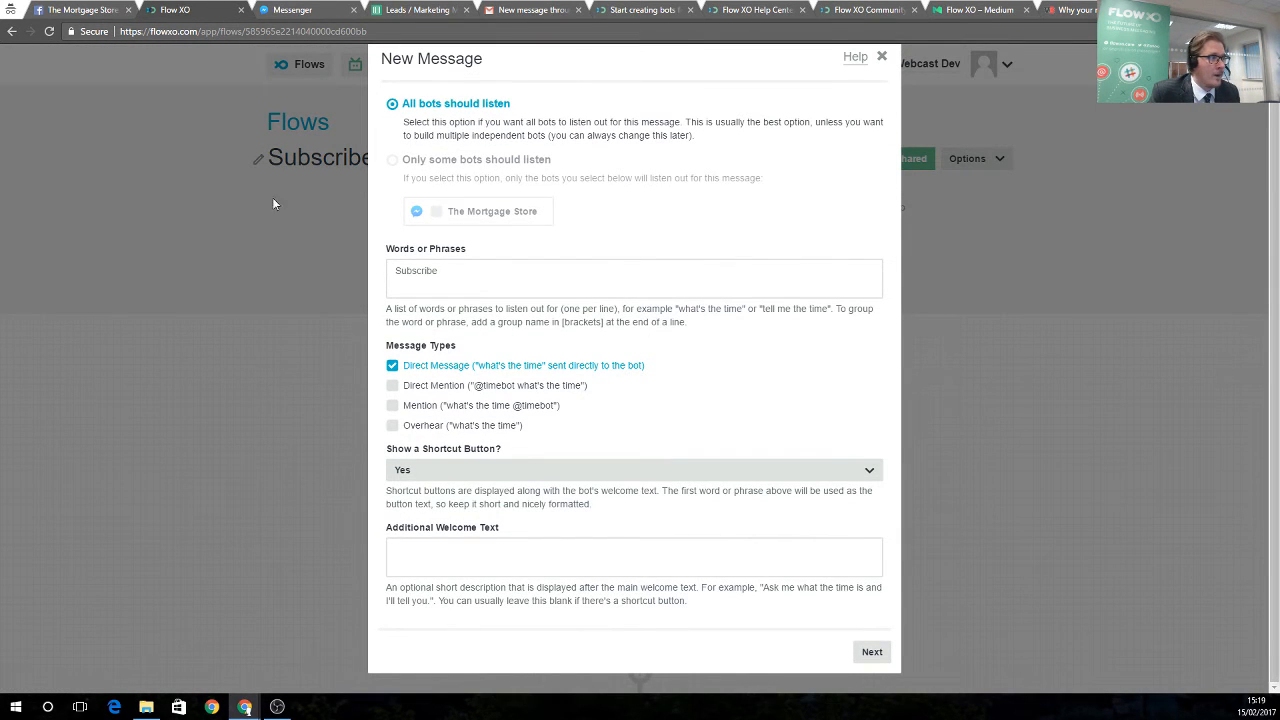
{"action": "left_click", "coordinate": [881, 57]}
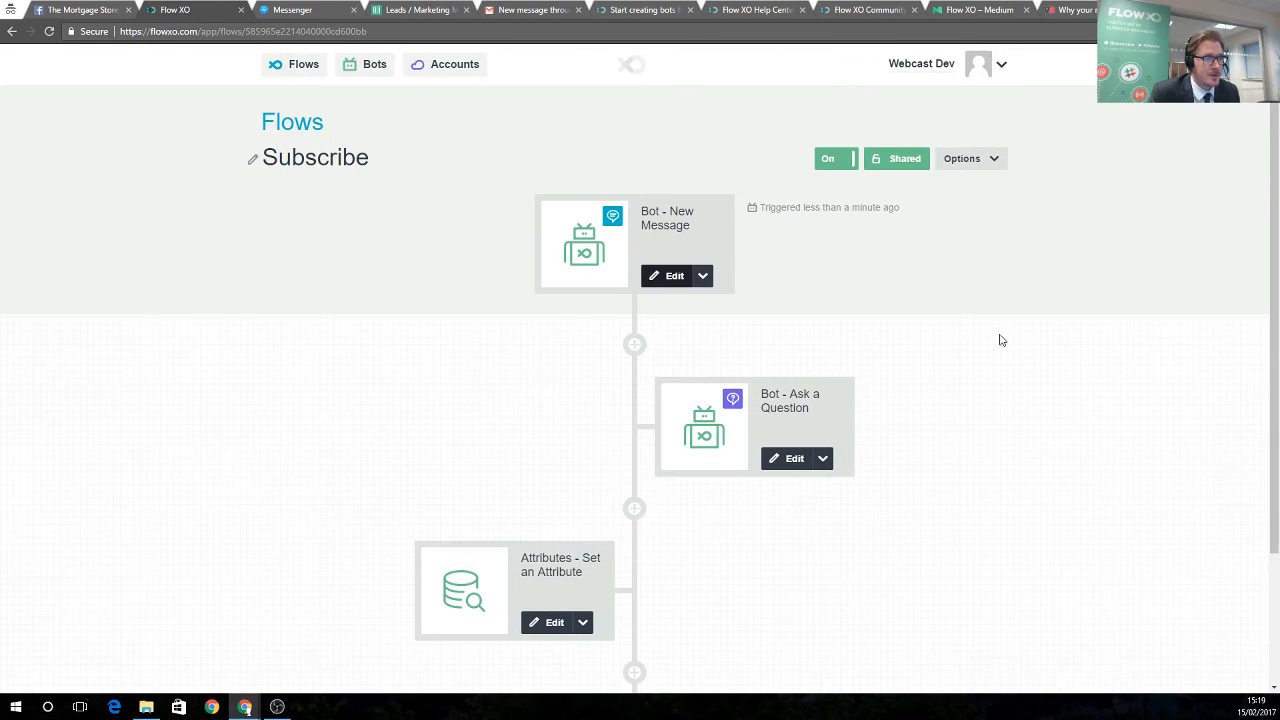
Review the Choice-type product question step and step through it unchanged
{"action": "left_click", "coordinate": [793, 459]}
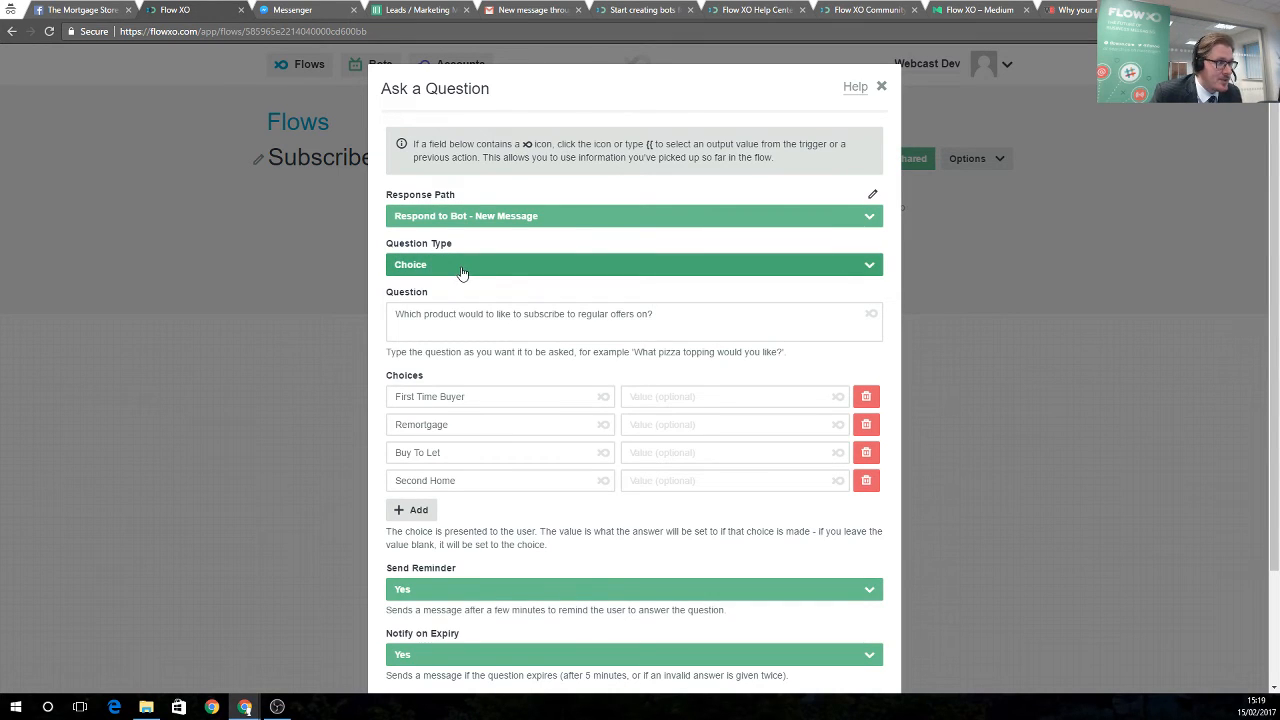
{"action": "left_click", "coordinate": [463, 272]}
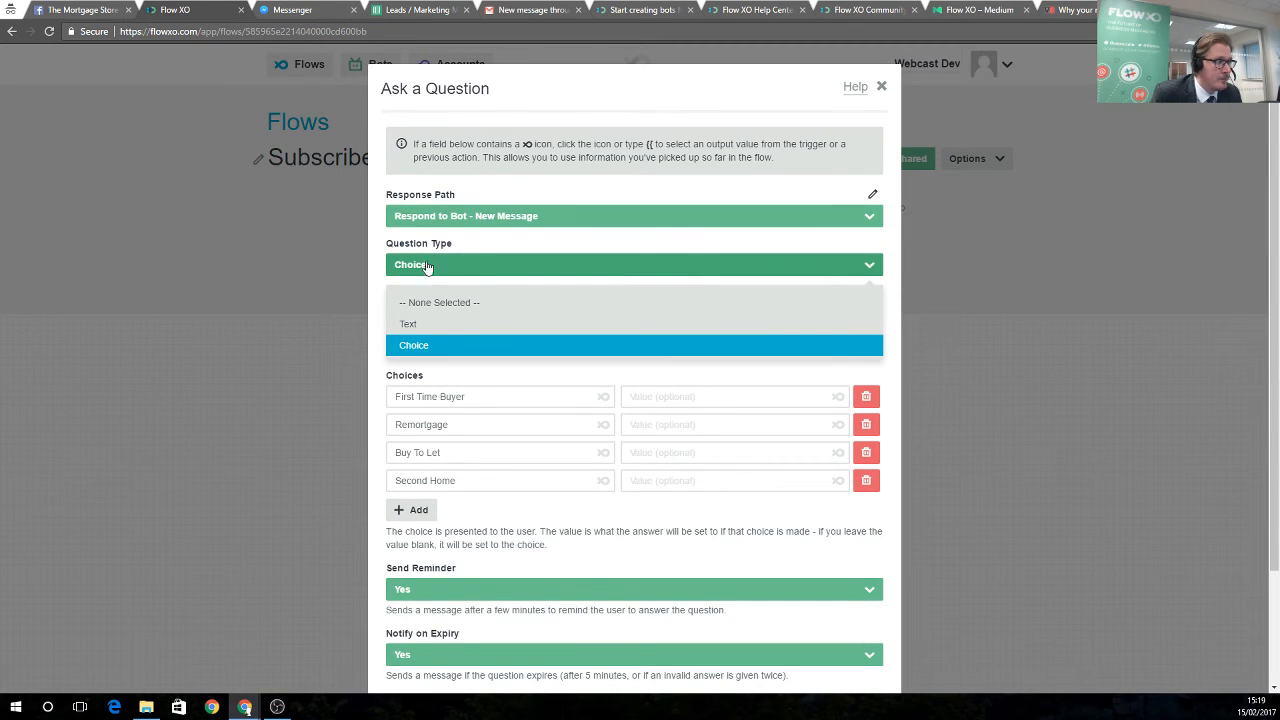
{"action": "left_click", "coordinate": [431, 345]}
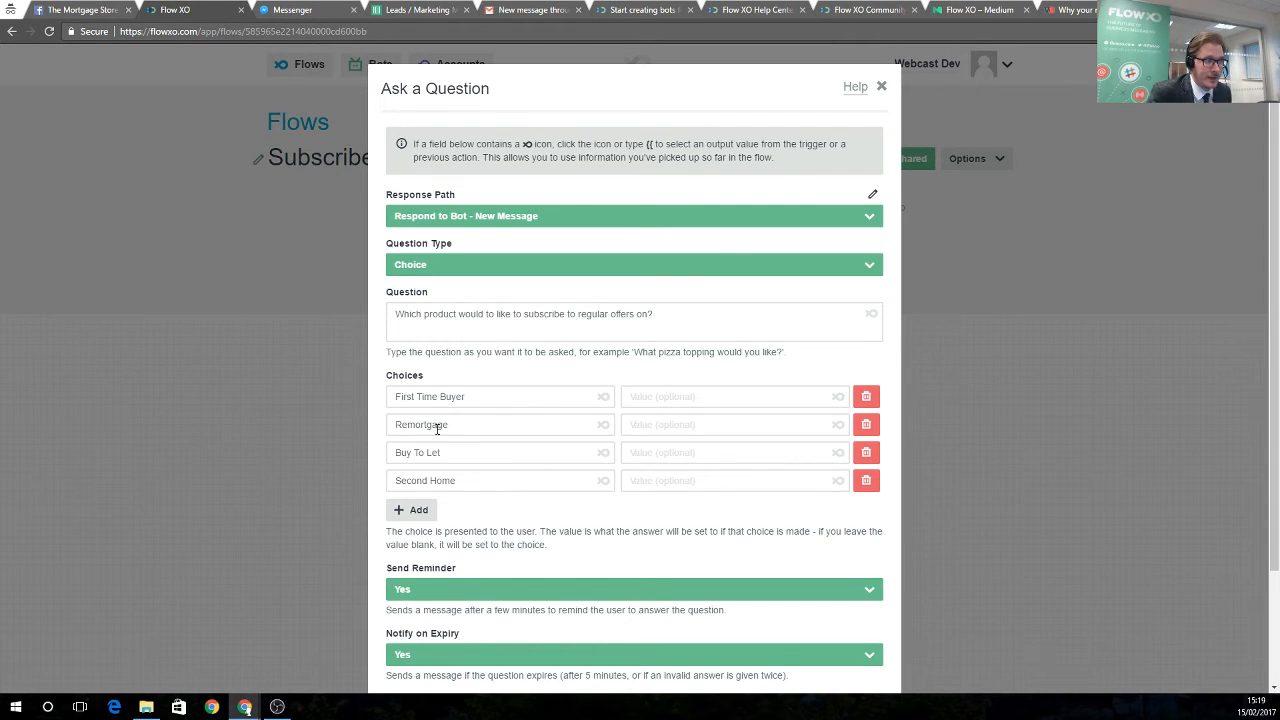
{"action": "scroll", "coordinate": [456, 480], "scroll_direction": "down", "scroll_amount": 3}
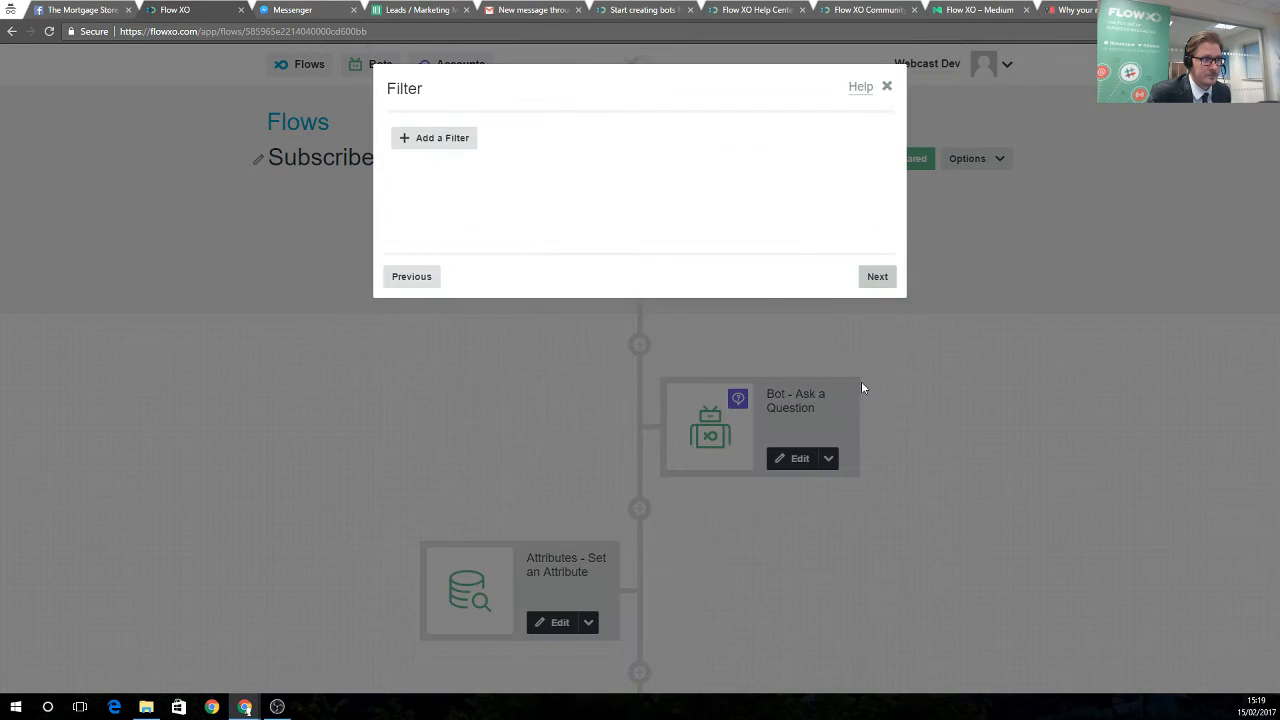
{"action": "left_click", "coordinate": [870, 277]}
{"action": "left_click", "coordinate": [866, 279]}
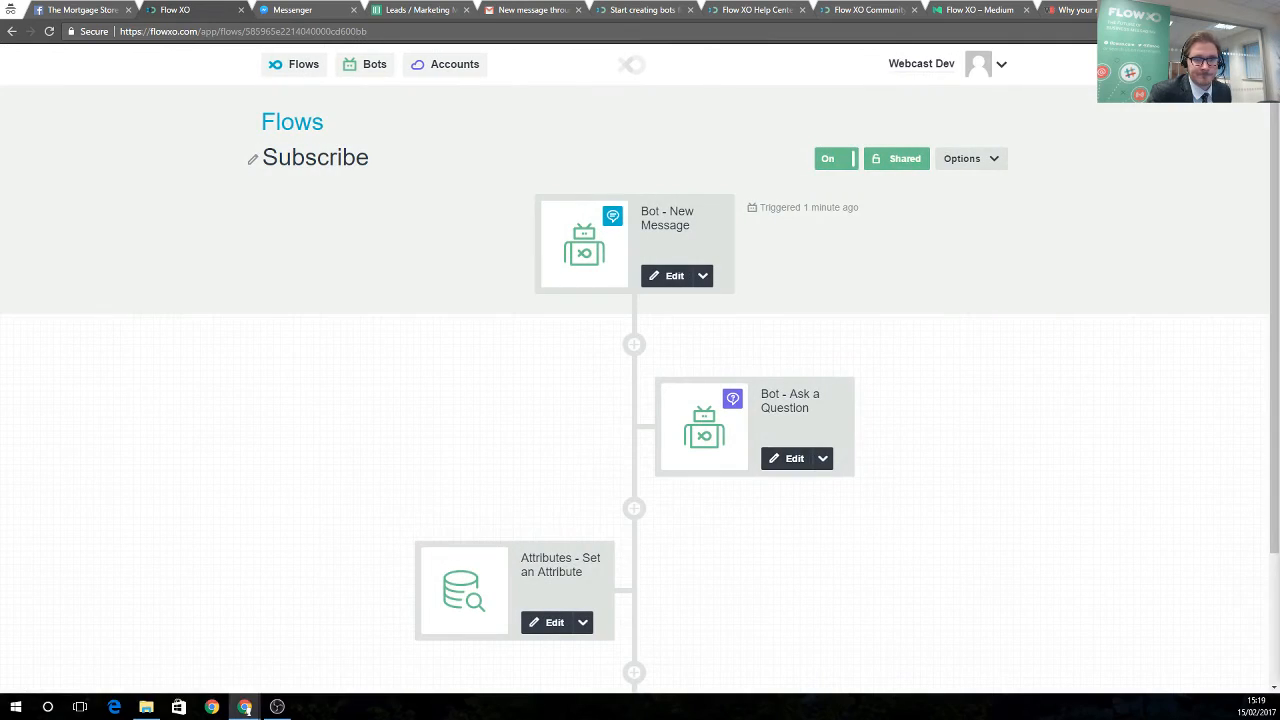
{"action": "scroll", "coordinate": [775, 419], "scroll_direction": "down", "scroll_amount": 1}
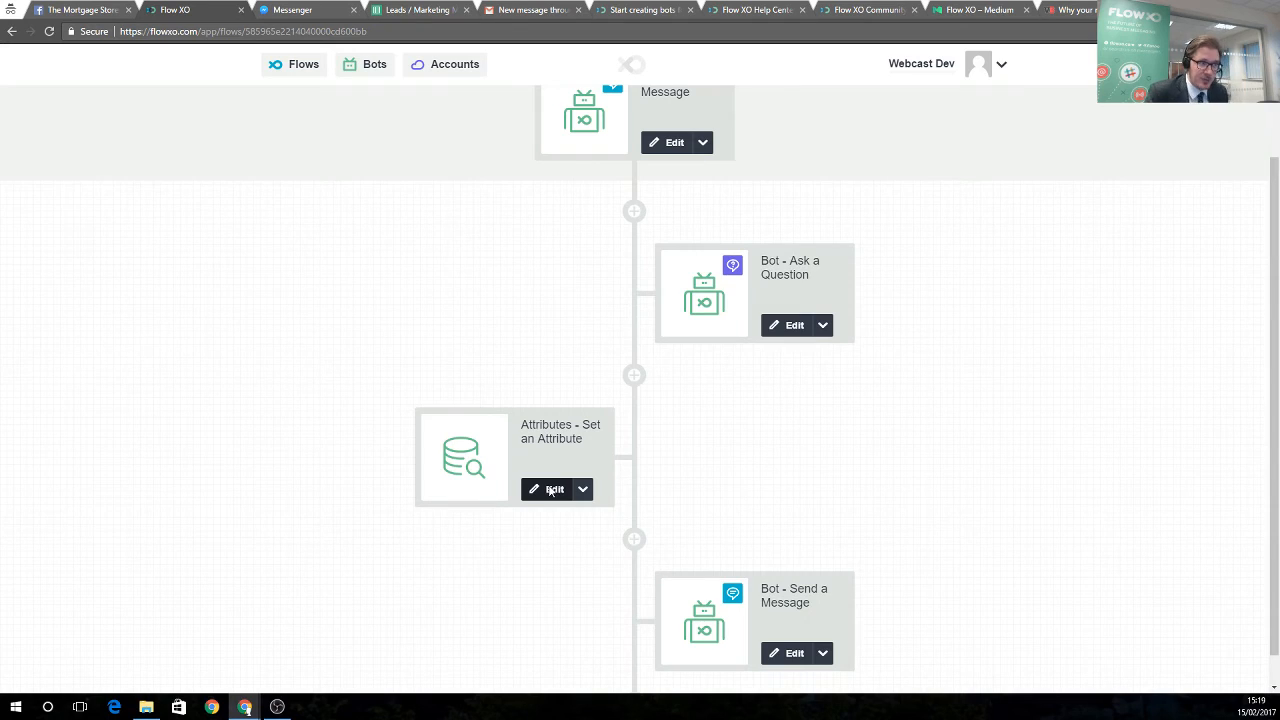
Review the Set an Attribute step storing the chosen product, save it unchanged, and return to Flows
{"action": "left_click", "coordinate": [549, 490]}
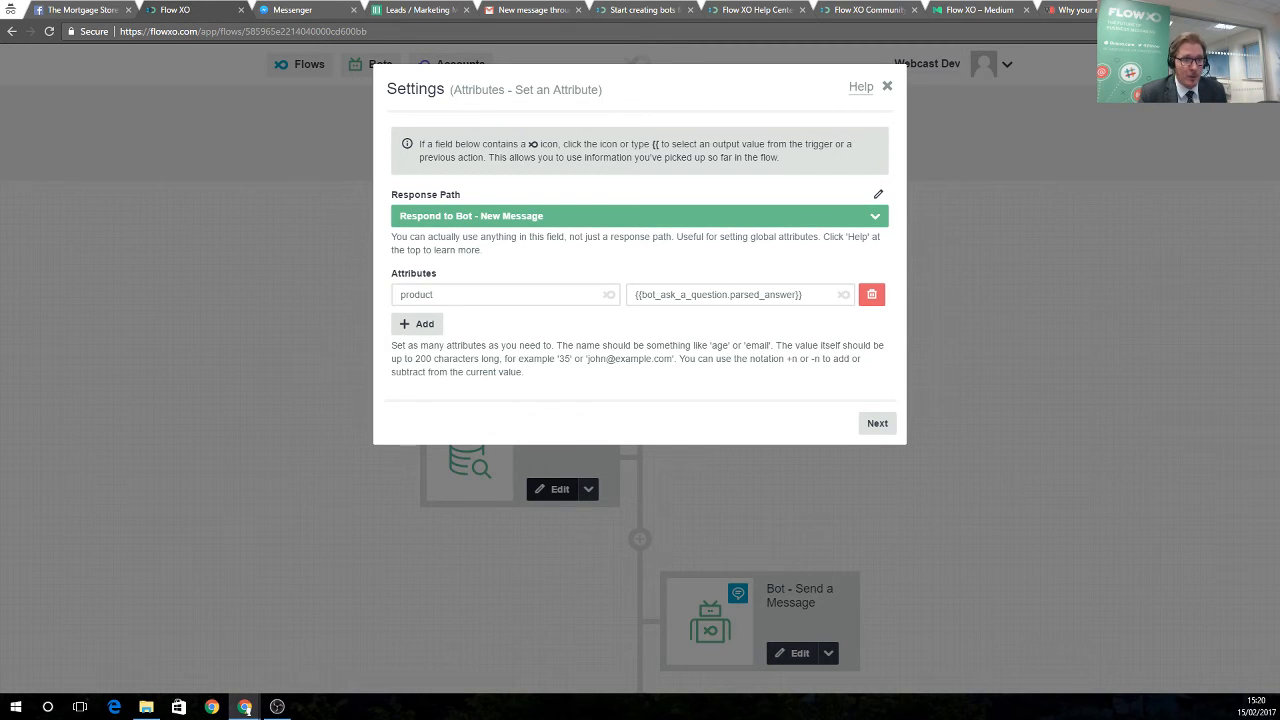
{"action": "left_click", "coordinate": [873, 421]}
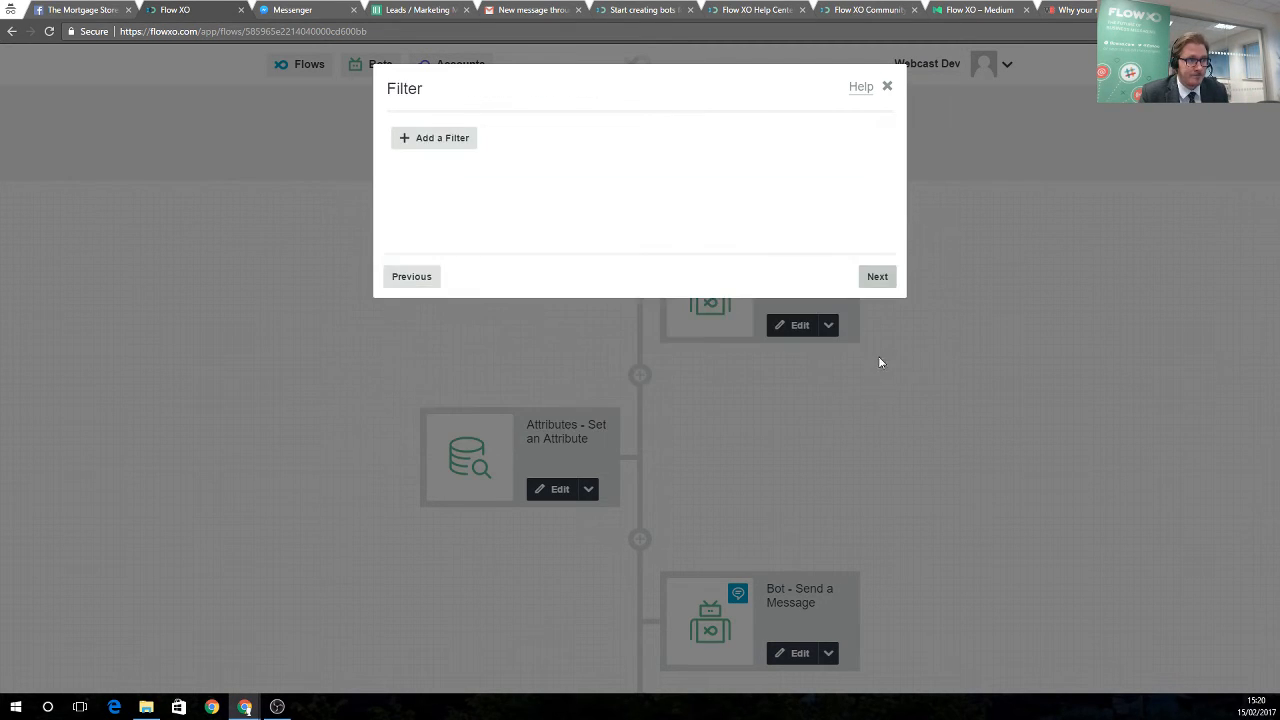
{"action": "left_click", "coordinate": [880, 278]}
{"action": "left_click", "coordinate": [884, 281]}
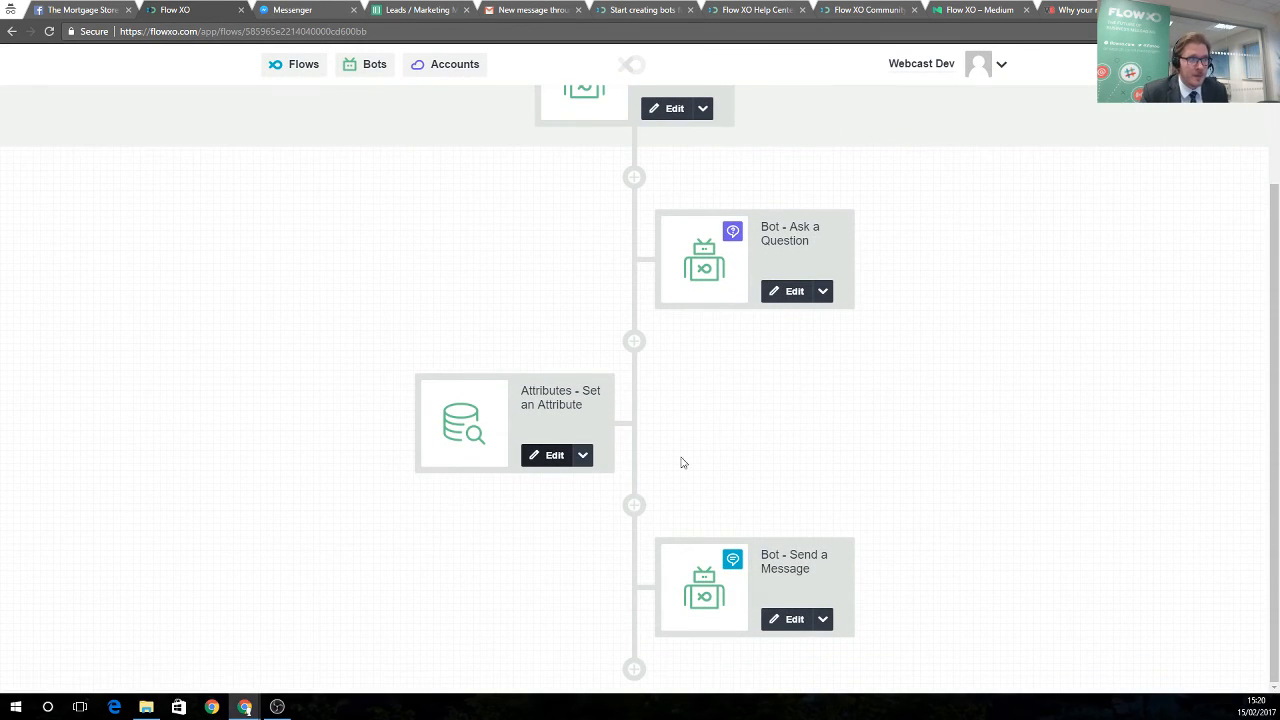
{"action": "scroll", "coordinate": [680, 460], "scroll_direction": "up", "scroll_amount": 2}
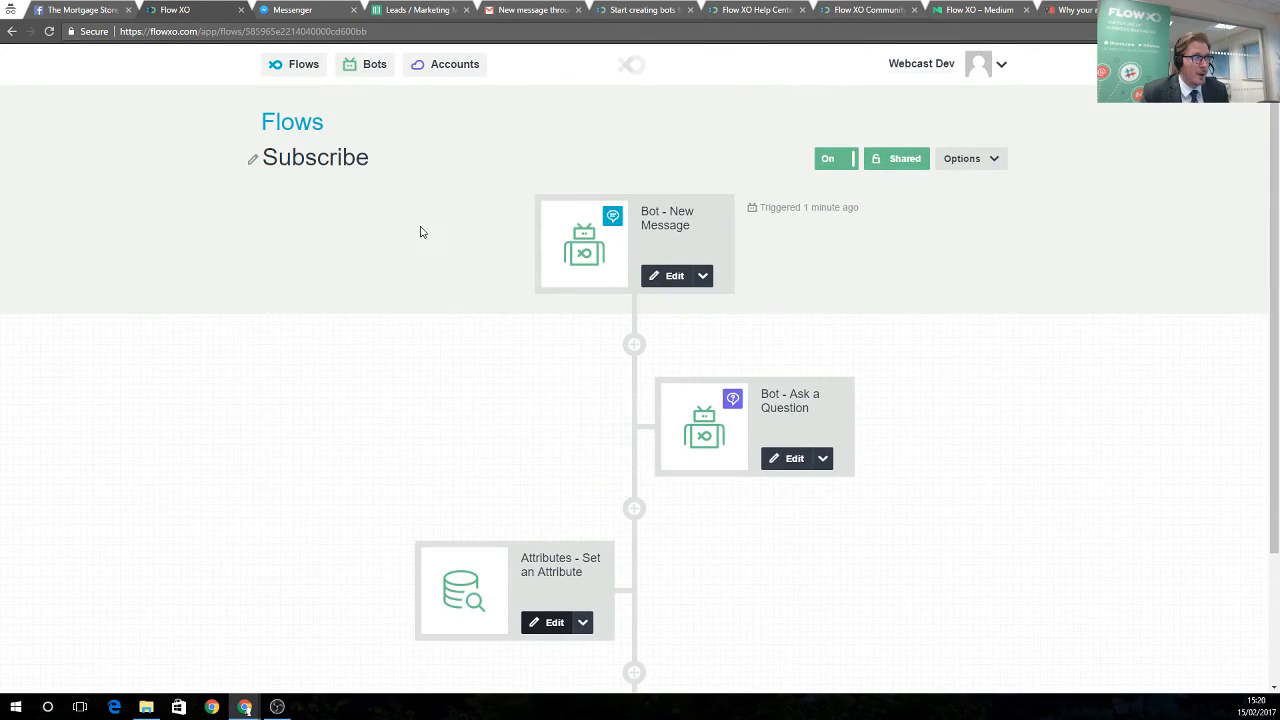
{"action": "left_click", "coordinate": [313, 77]}
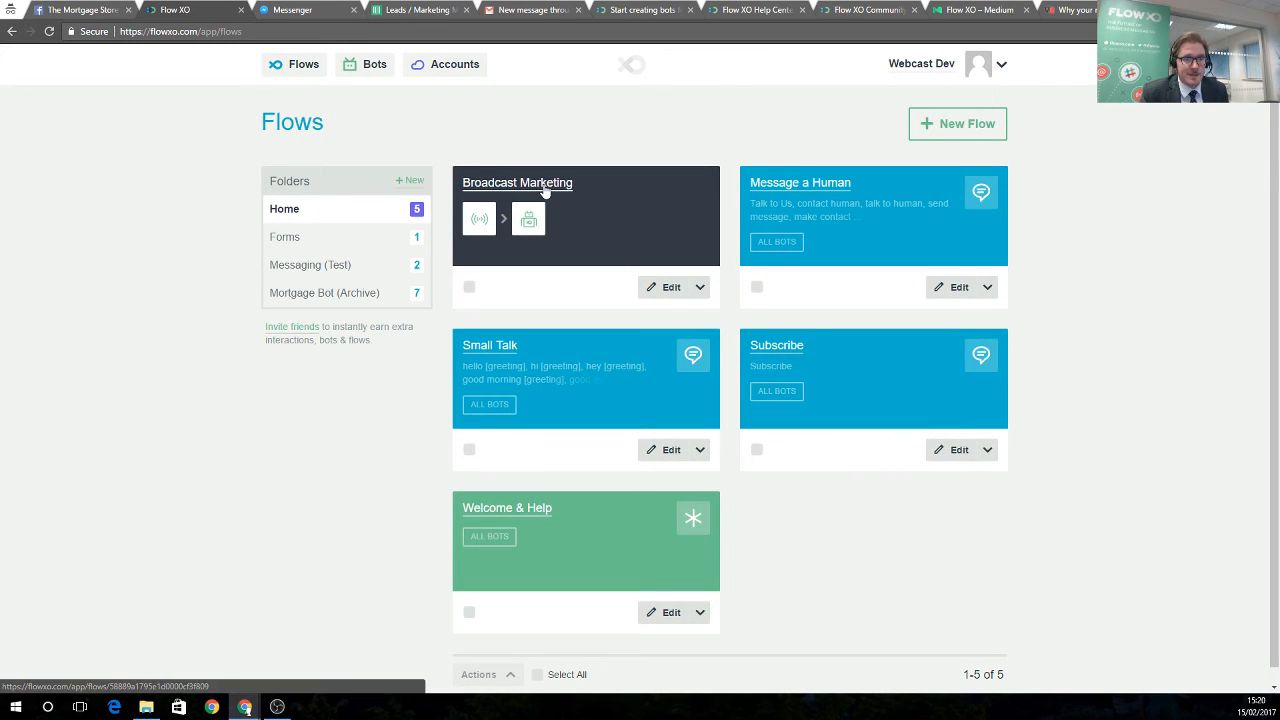
Open the Broadcast Marketing flow from the Flows page
{"action": "left_click", "coordinate": [545, 191]}
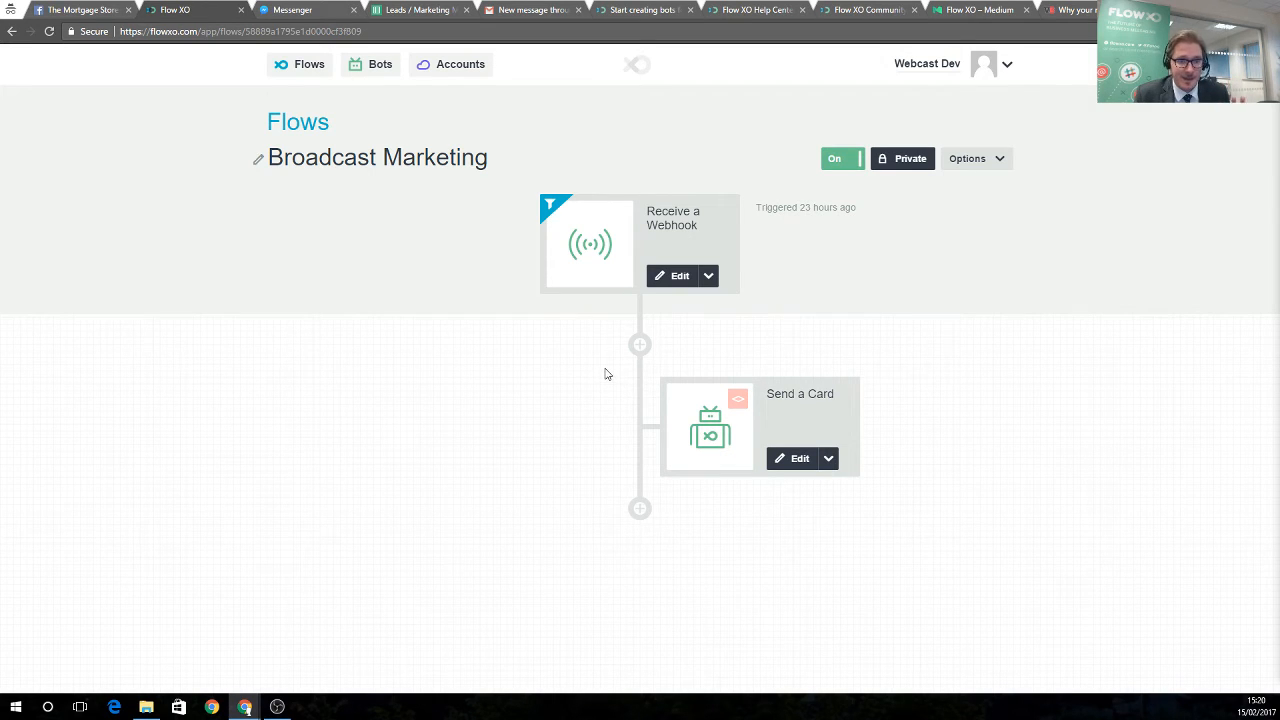
Review the Receive a Webhook trigger's targeting and Remortgage-only filter, then save it
{"action": "left_click", "coordinate": [659, 280]}
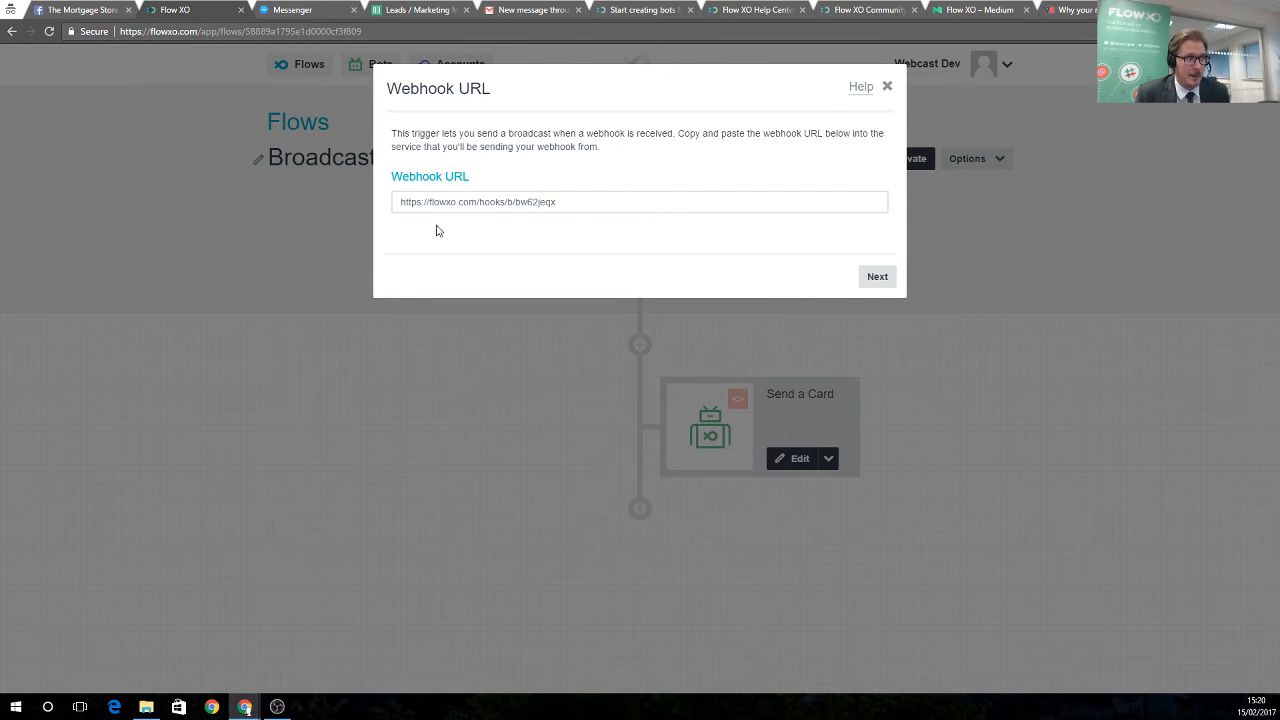
{"action": "left_click", "coordinate": [869, 279]}
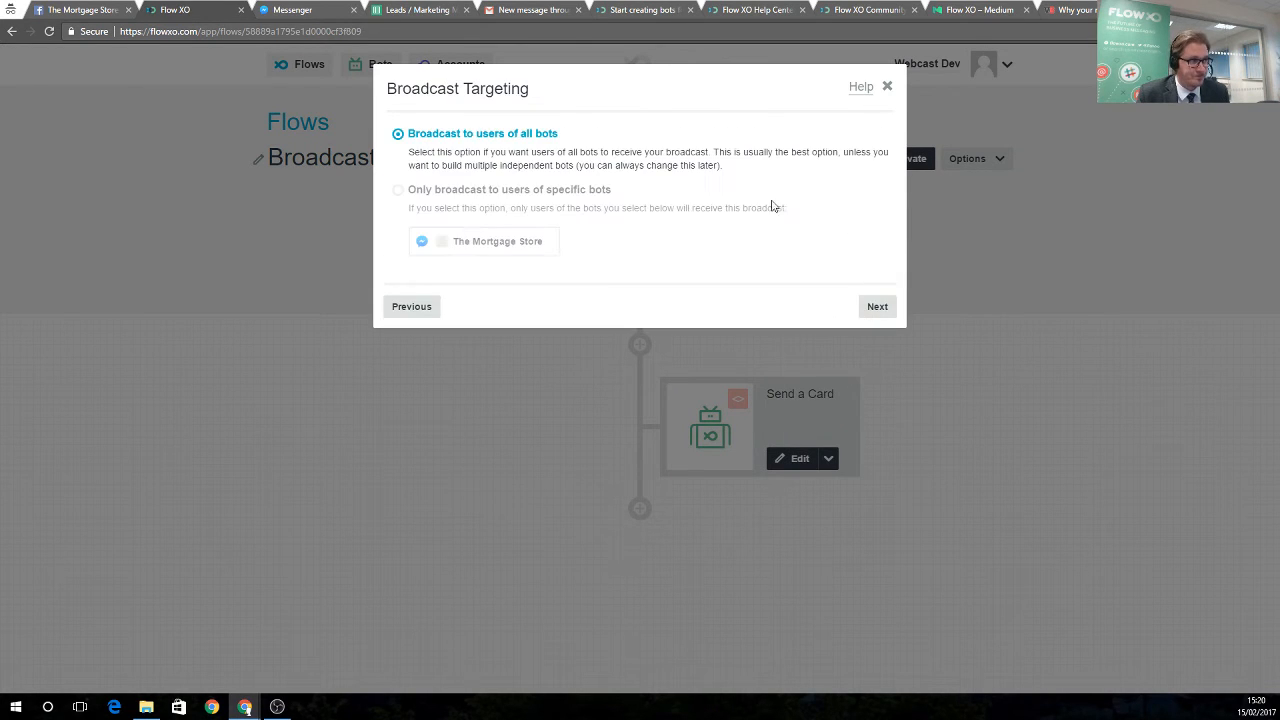
{"action": "left_click", "coordinate": [870, 310]}
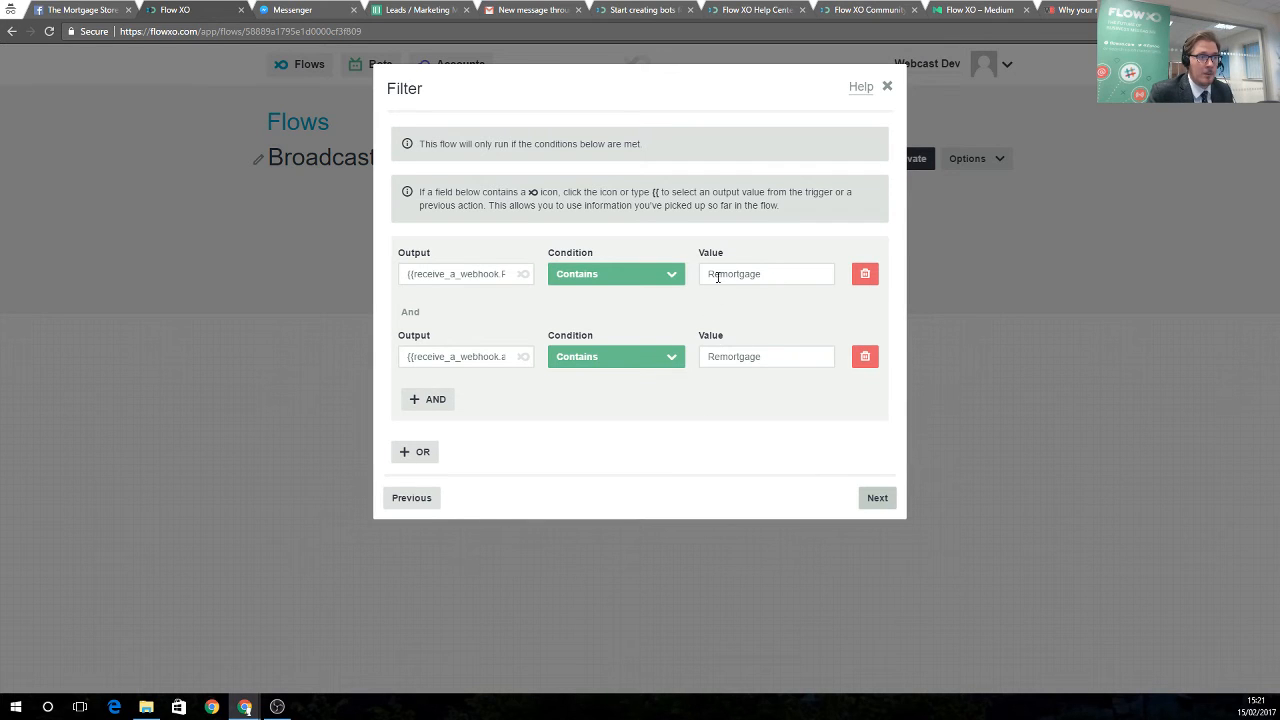
{"action": "left_click", "coordinate": [873, 499]}
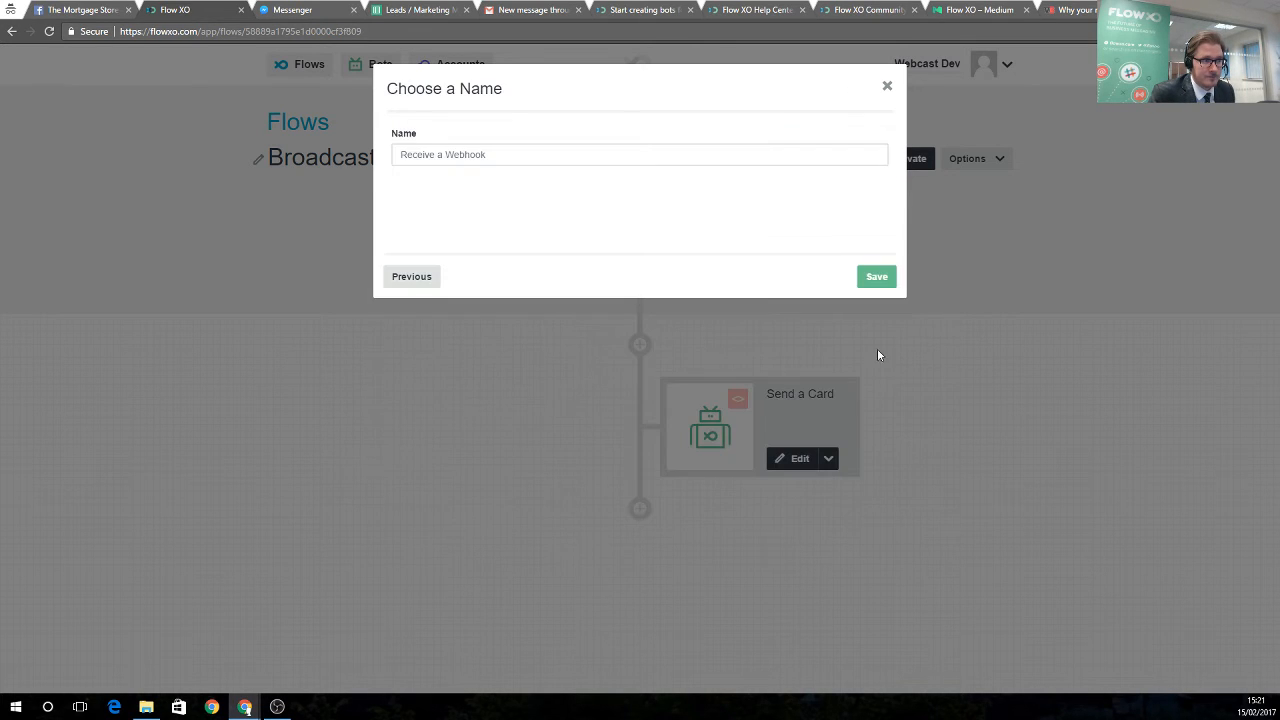
{"action": "left_click", "coordinate": [877, 278]}
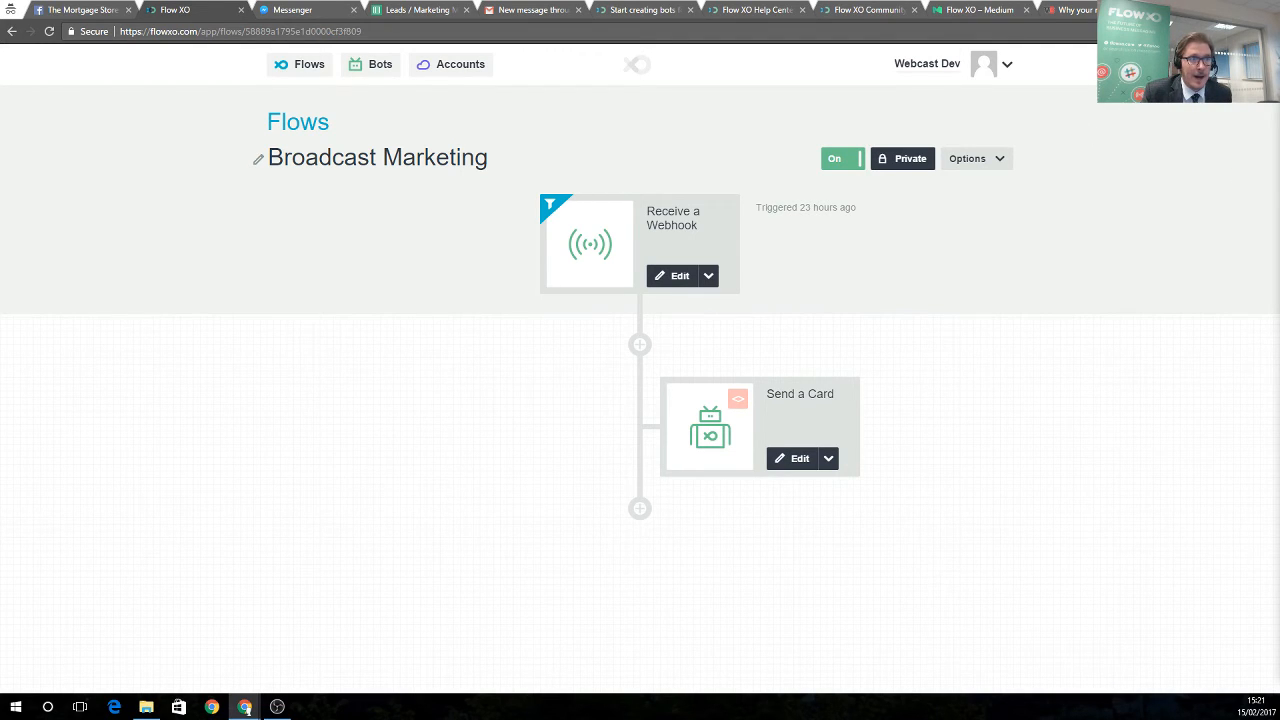
Paste the webhook URL into a new incognito tab and load it to fire the broadcast
{"action": "left_click", "coordinate": [1171, 10]}
{"action": "right_click", "coordinate": [1130, 31]}
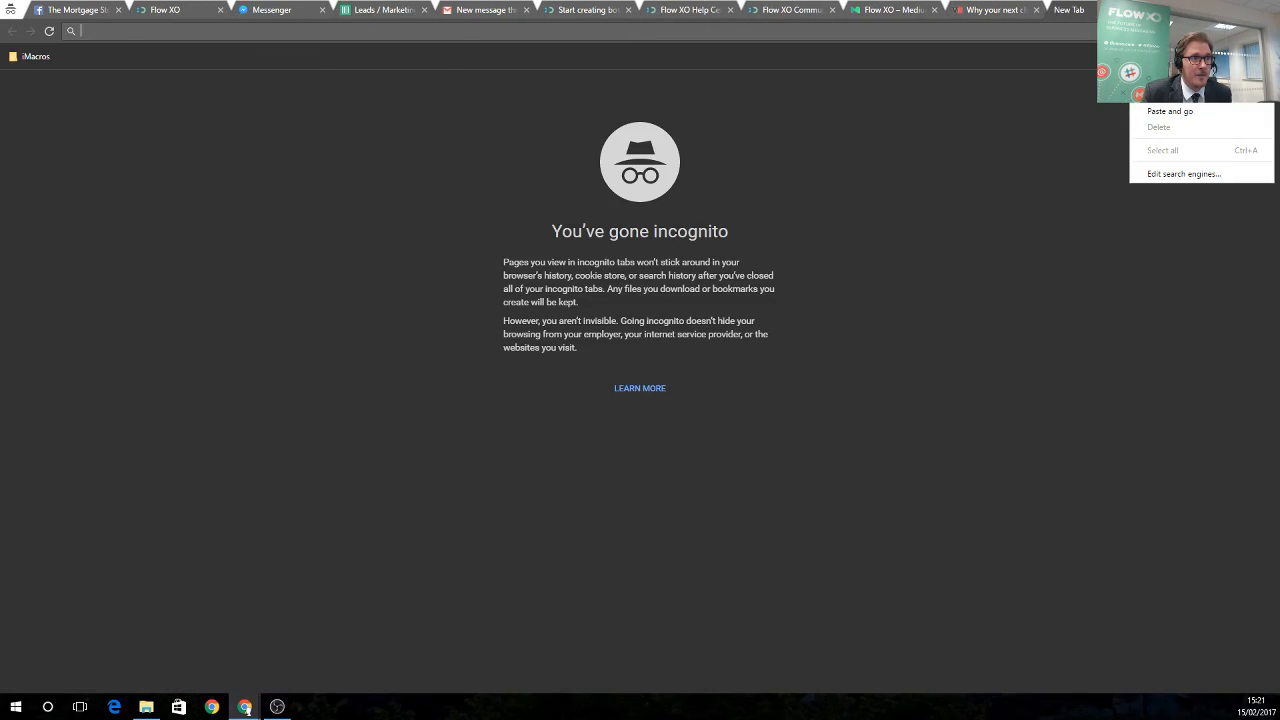
{"action": "left_click", "coordinate": [1170, 111]}
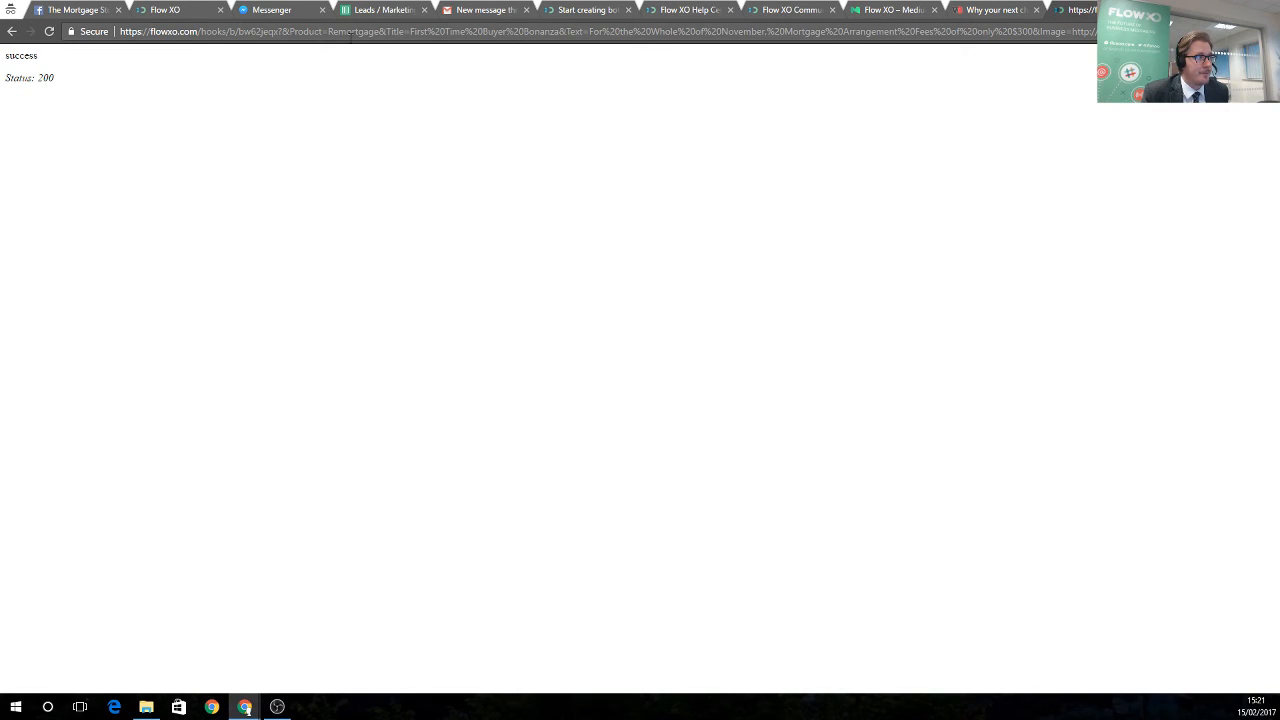
Check that the First Time Buyer Bonanza card arrived in Messenger, then go back to Flow XO
{"action": "left_click", "coordinate": [275, 10]}
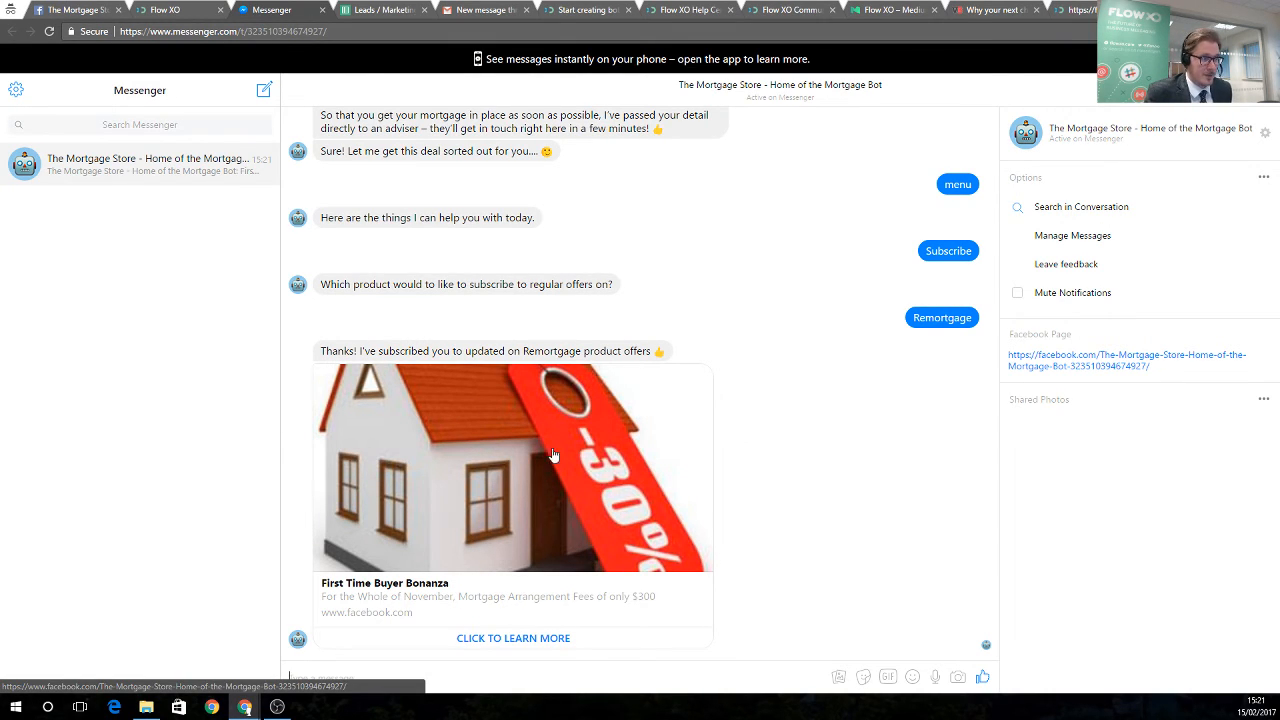
{"action": "left_click", "coordinate": [182, 13]}
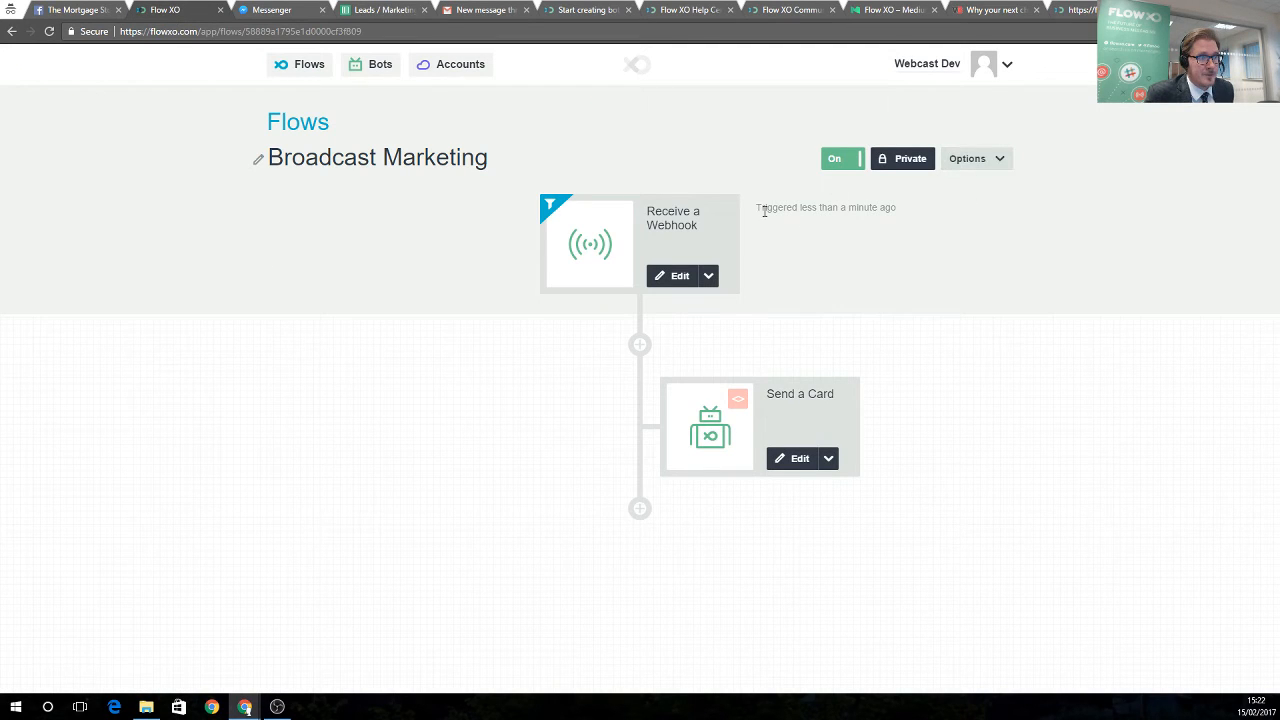
{"action": "left_click_drag", "start_coordinate": [764, 210], "coordinate": [951, 254]}
{"action": "left_click", "coordinate": [951, 254]}
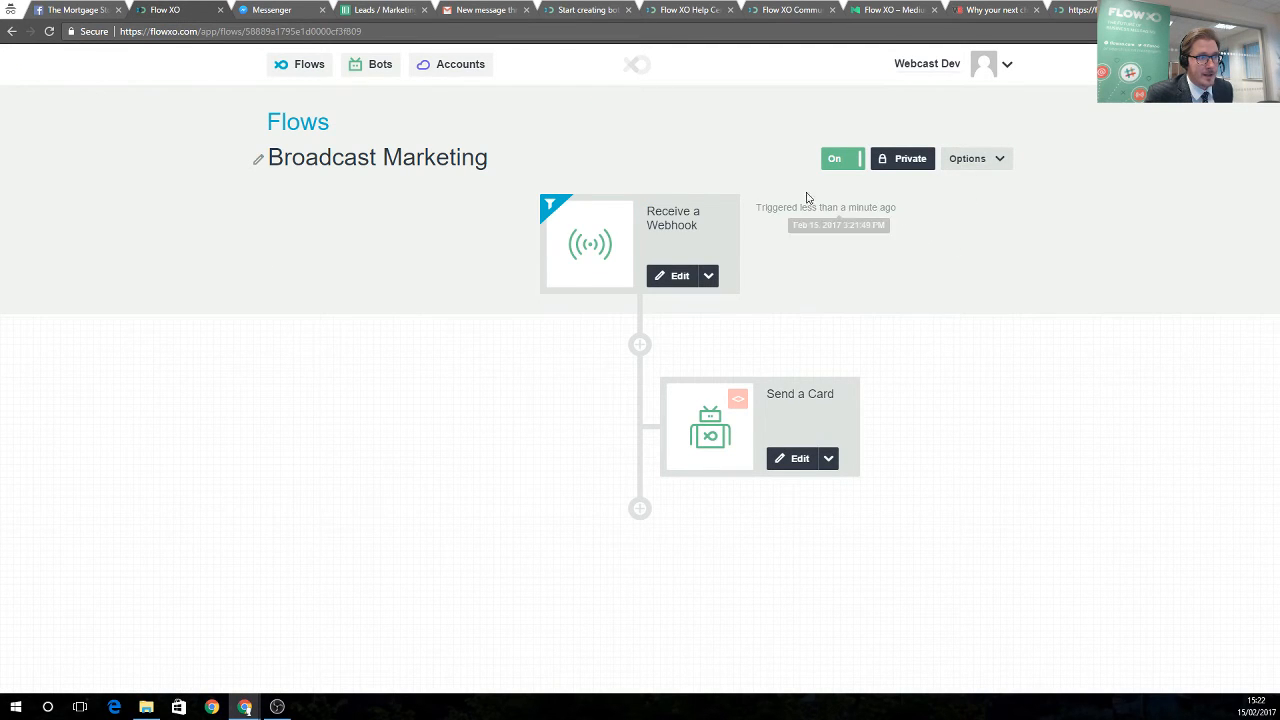
{"action": "left_click", "coordinate": [985, 160]}
{"action": "left_click", "coordinate": [976, 195]}
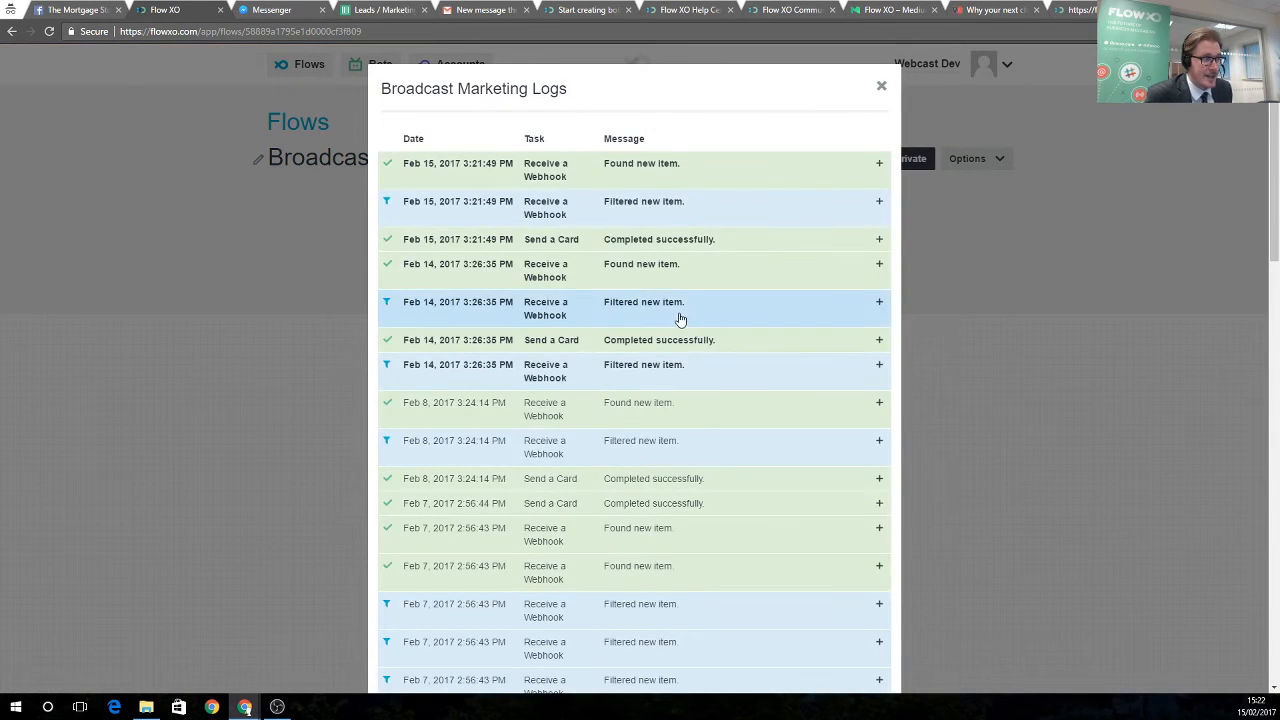
{"action": "scroll", "coordinate": [680, 330], "scroll_direction": "down", "scroll_amount": 3}
{"action": "scroll", "coordinate": [688, 414], "scroll_direction": "up", "scroll_amount": 3}
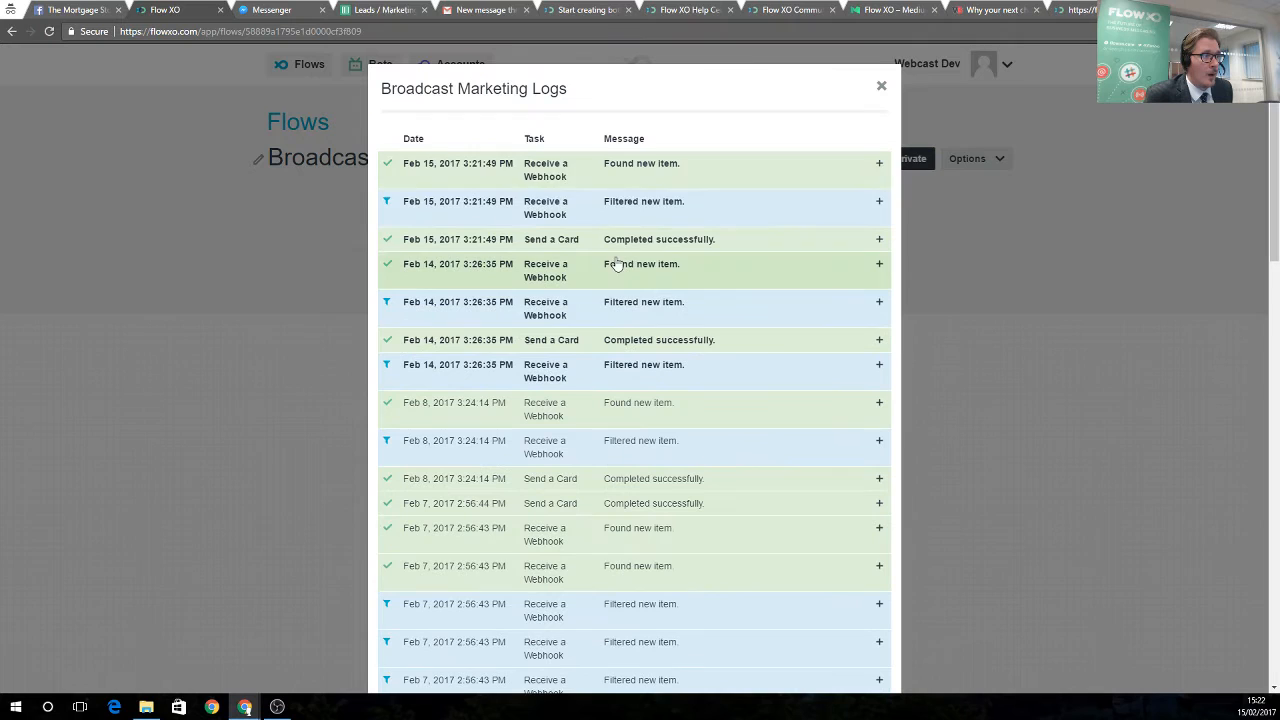
{"action": "left_click", "coordinate": [586, 171]}
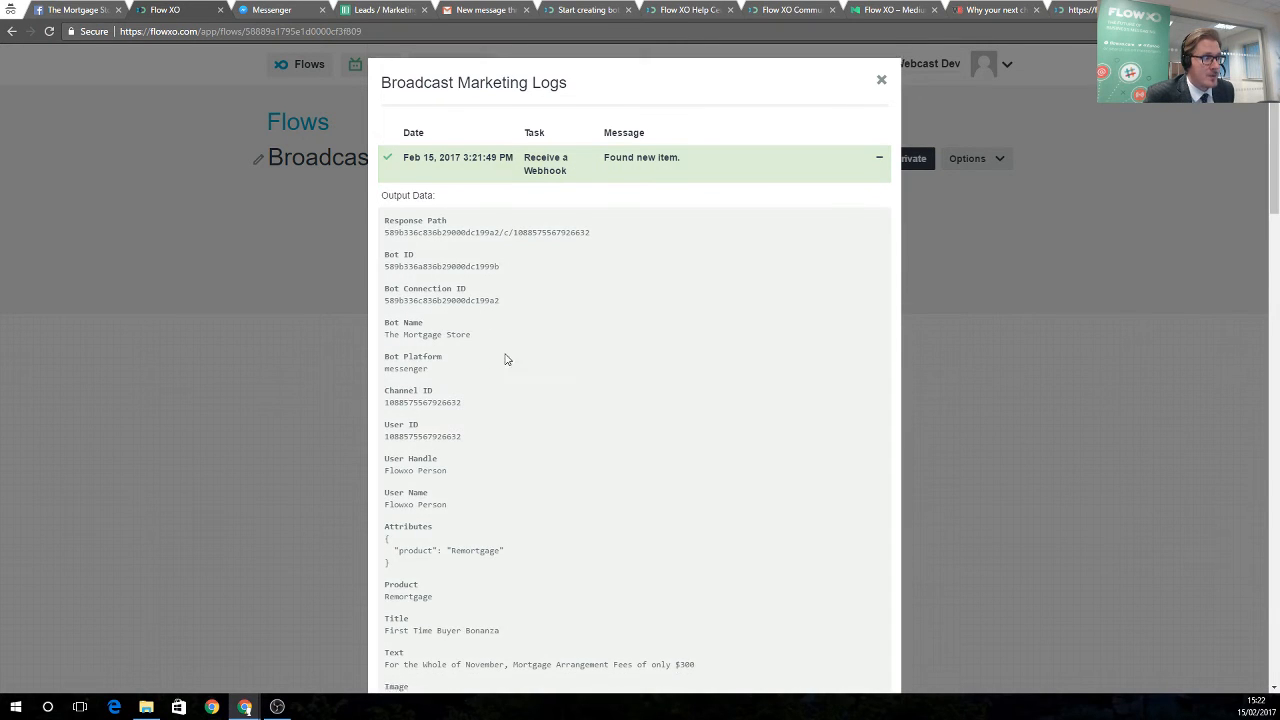
{"action": "scroll", "coordinate": [505, 360], "scroll_direction": "down", "scroll_amount": 2}
{"action": "scroll", "coordinate": [566, 437], "scroll_direction": "up", "scroll_amount": 2}
{"action": "left_click", "coordinate": [632, 177]}
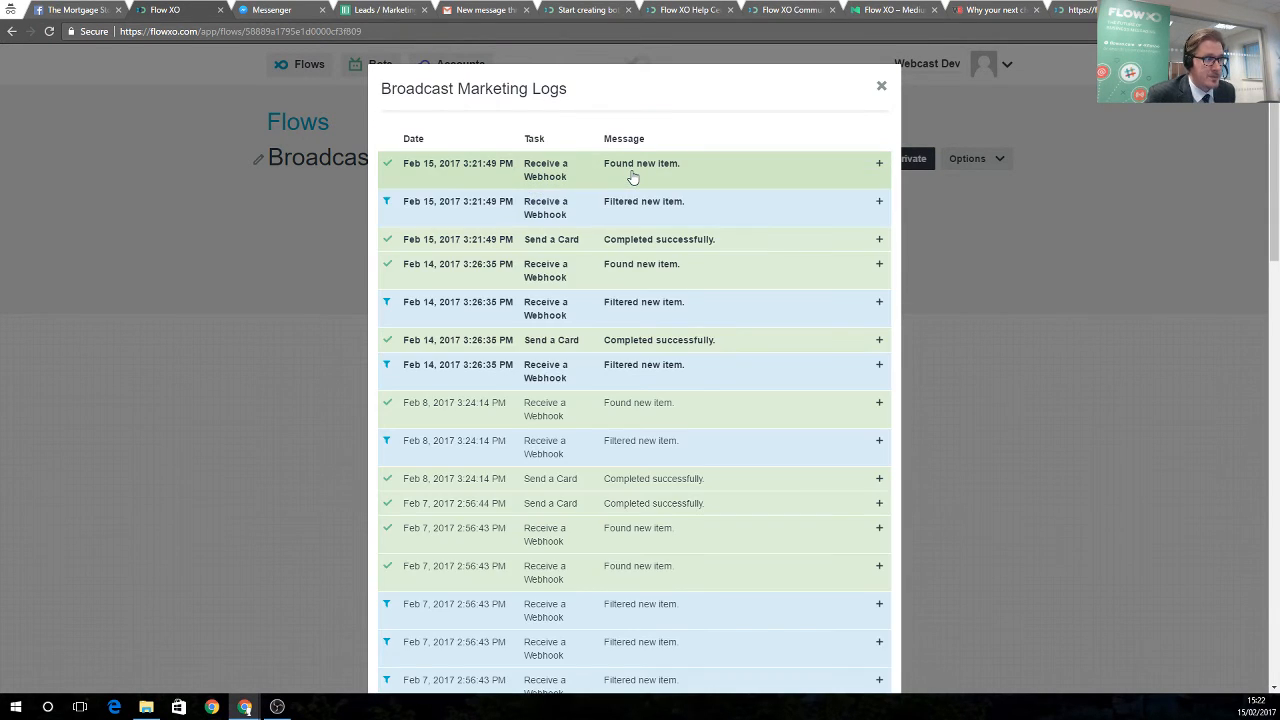
{"action": "left_click", "coordinate": [577, 209]}
{"action": "scroll", "coordinate": [575, 416], "scroll_direction": "down", "scroll_amount": 2}
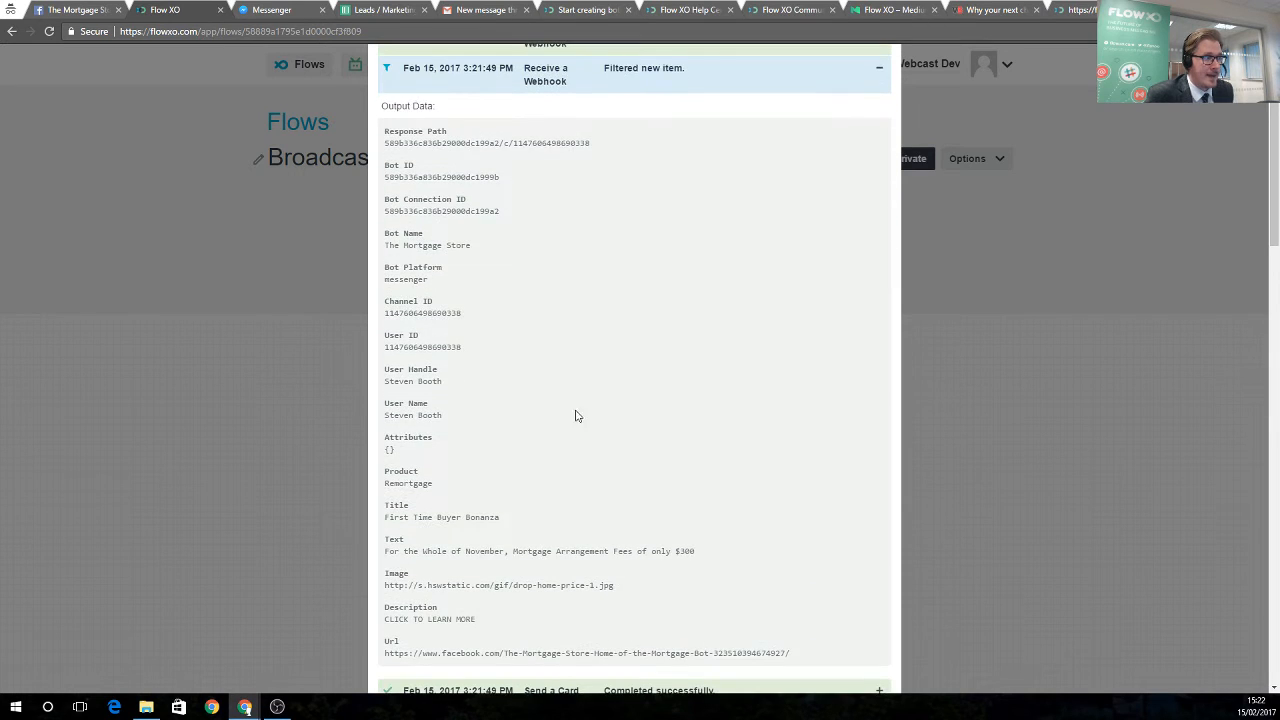
{"action": "scroll", "coordinate": [575, 416], "scroll_direction": "down", "scroll_amount": 2}
{"action": "scroll", "coordinate": [590, 490], "scroll_direction": "up", "scroll_amount": 4}
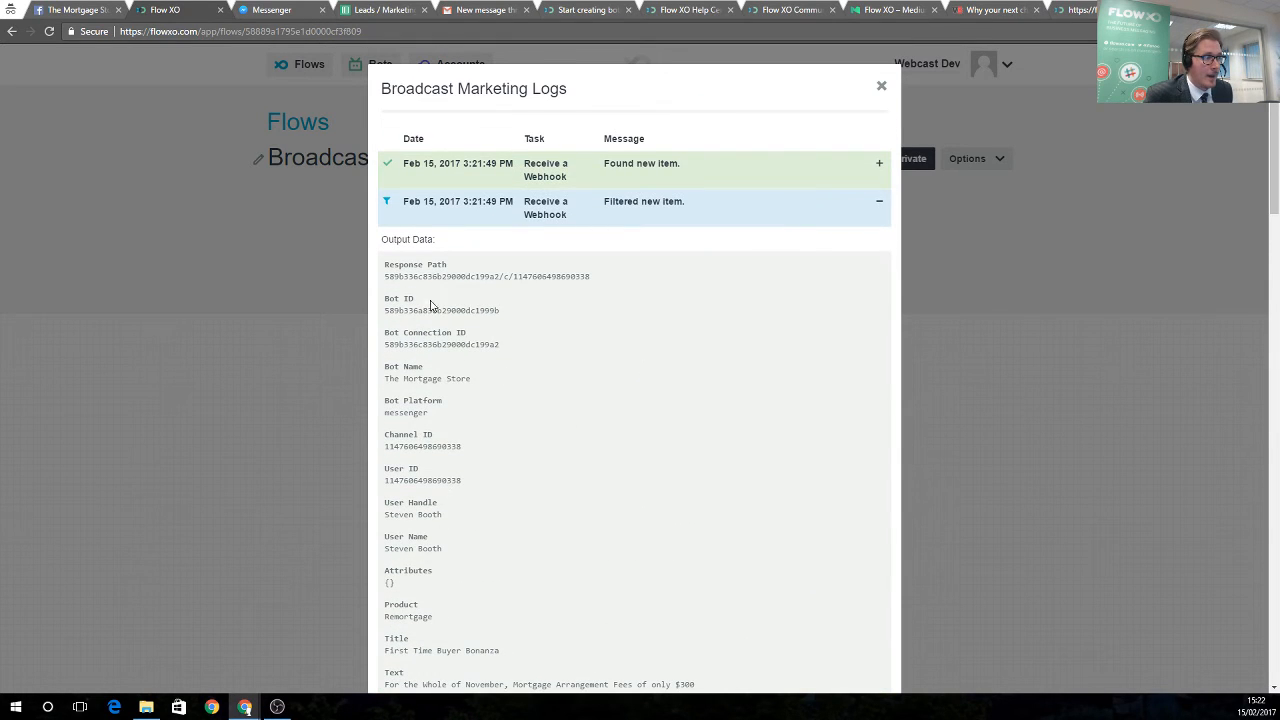
{"action": "left_click_drag", "start_coordinate": [400, 277], "coordinate": [563, 277]}
{"action": "left_click", "coordinate": [585, 225]}
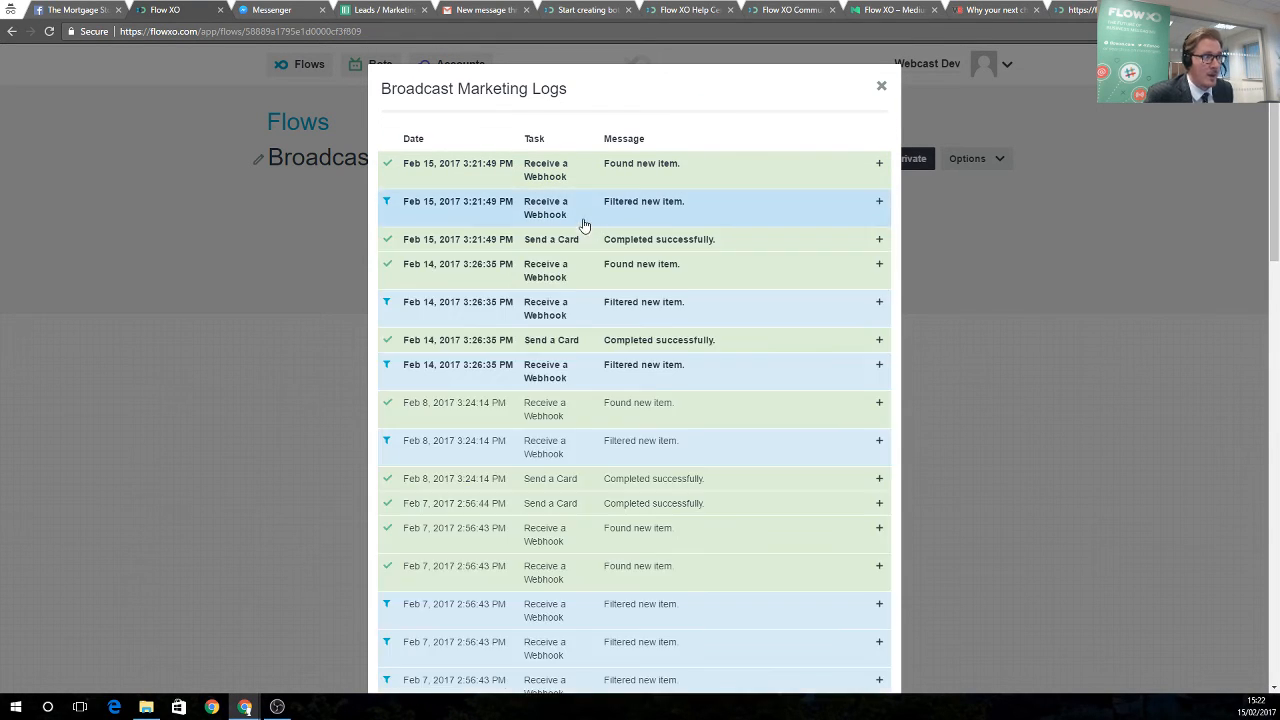
{"action": "left_click", "coordinate": [660, 220]}
{"action": "scroll", "coordinate": [577, 400], "scroll_direction": "down", "scroll_amount": 2}
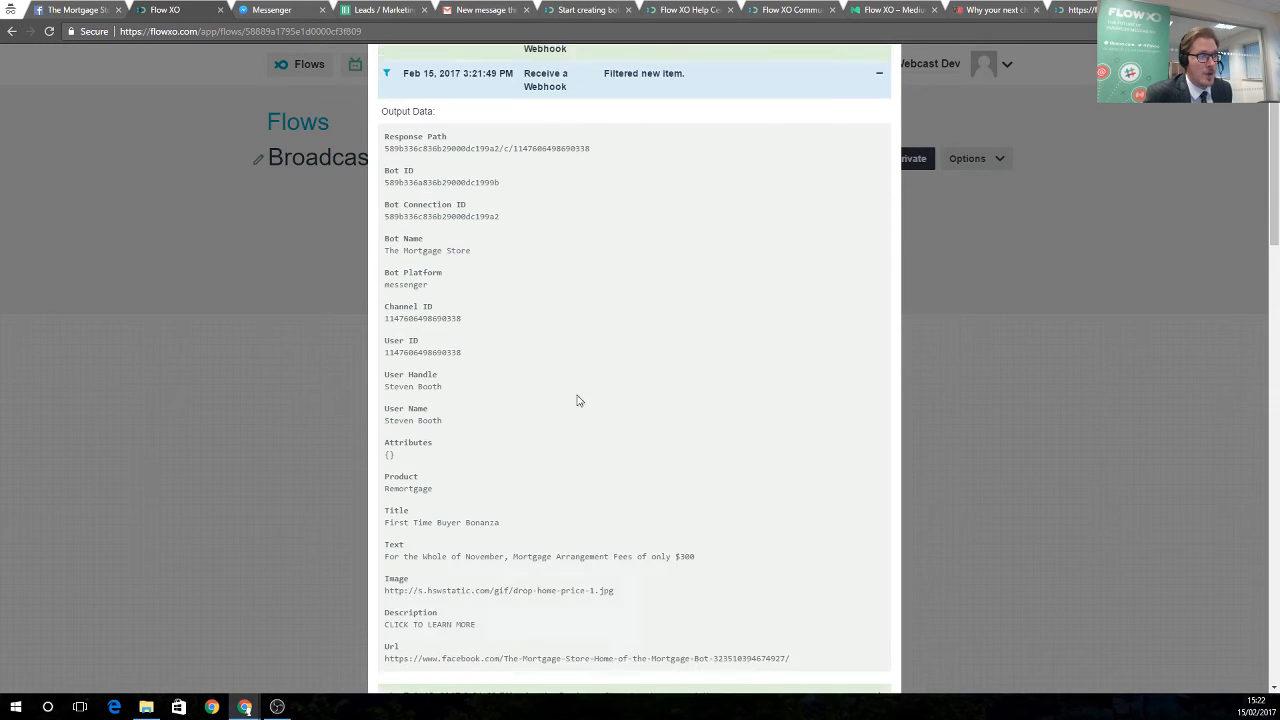
{"action": "scroll", "coordinate": [580, 425], "scroll_direction": "up", "scroll_amount": 2}
{"action": "left_click", "coordinate": [883, 89]}
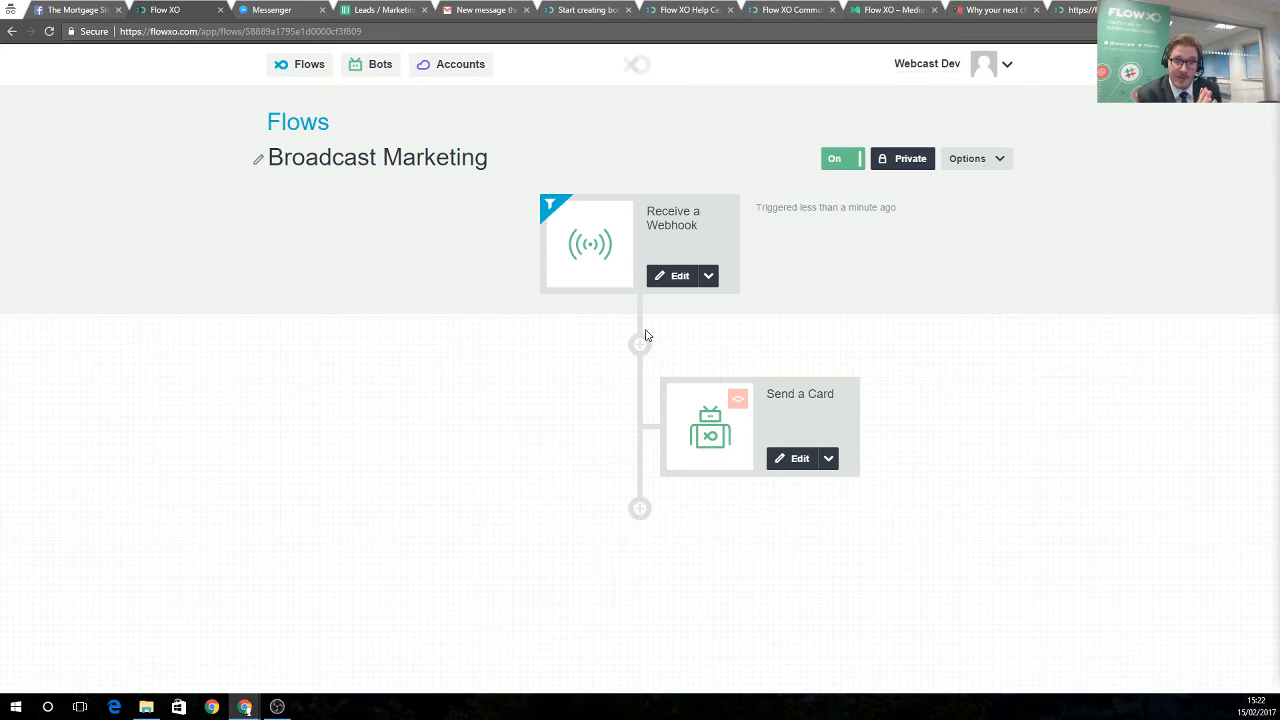
From the flows list, create a new flow using the News Feed template
{"action": "left_click", "coordinate": [285, 70]}
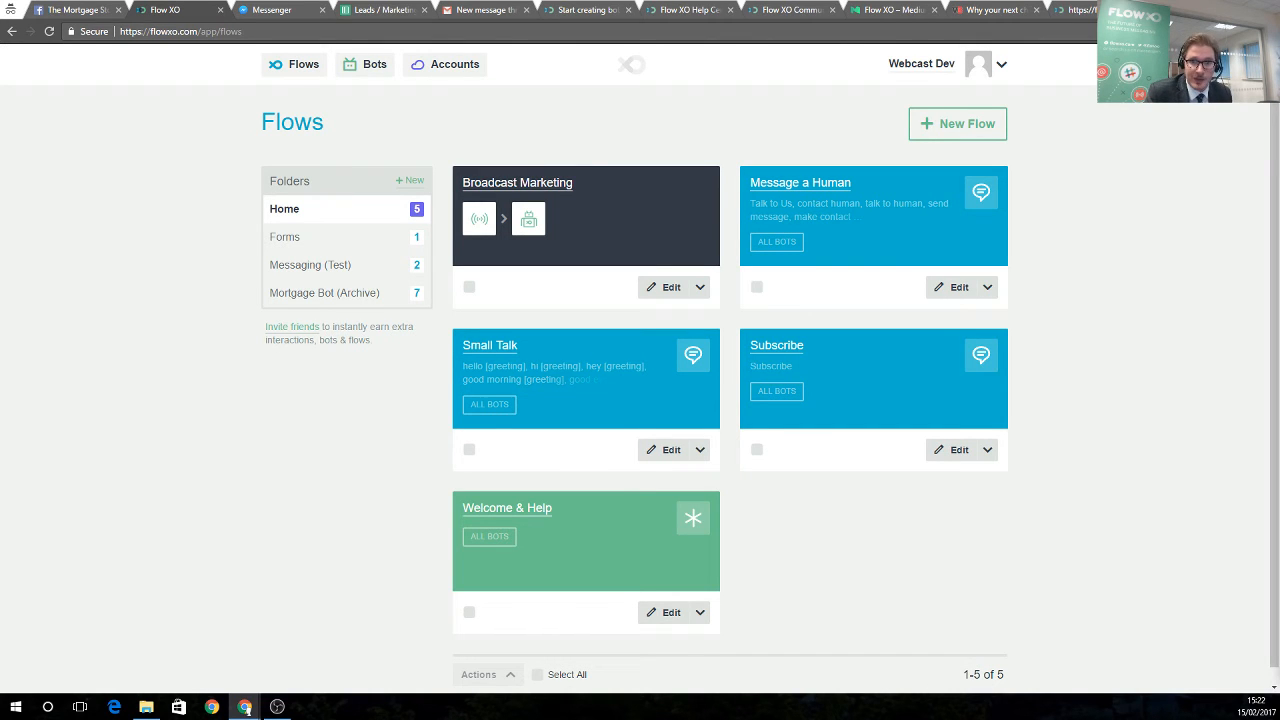
{"action": "left_click", "coordinate": [975, 125]}
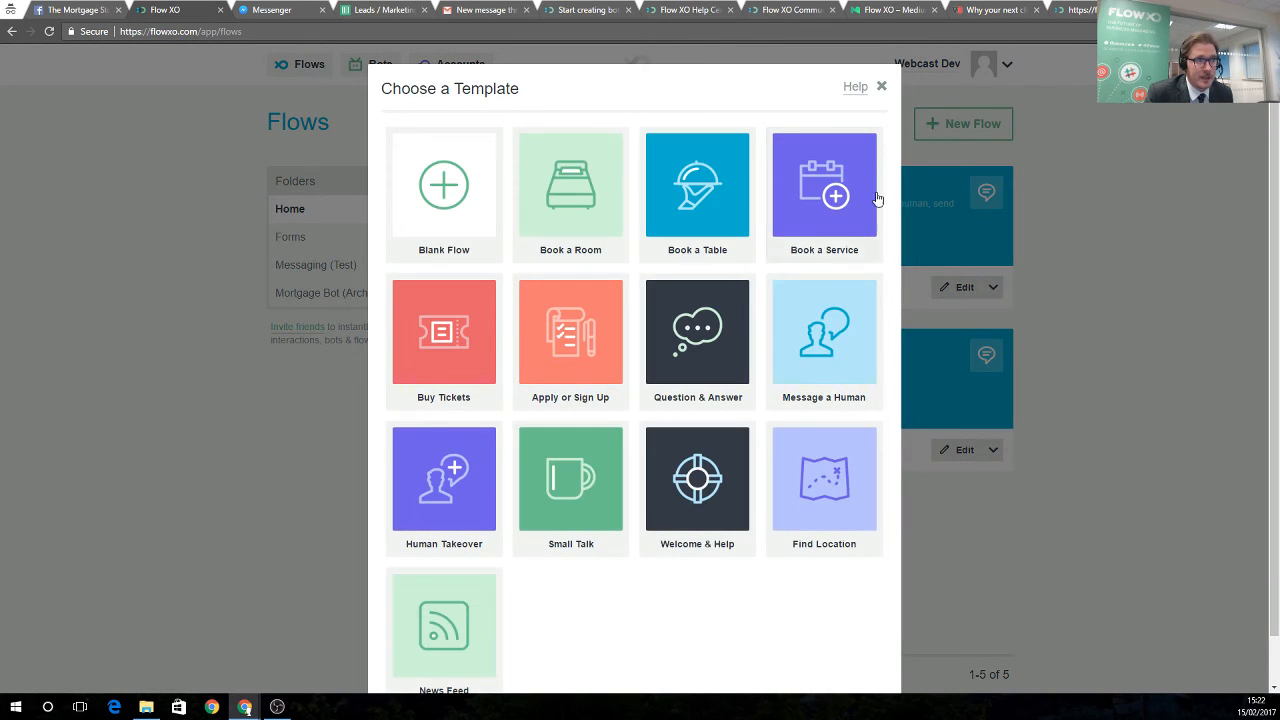
{"action": "scroll", "coordinate": [531, 300], "scroll_direction": "down", "scroll_amount": 1}
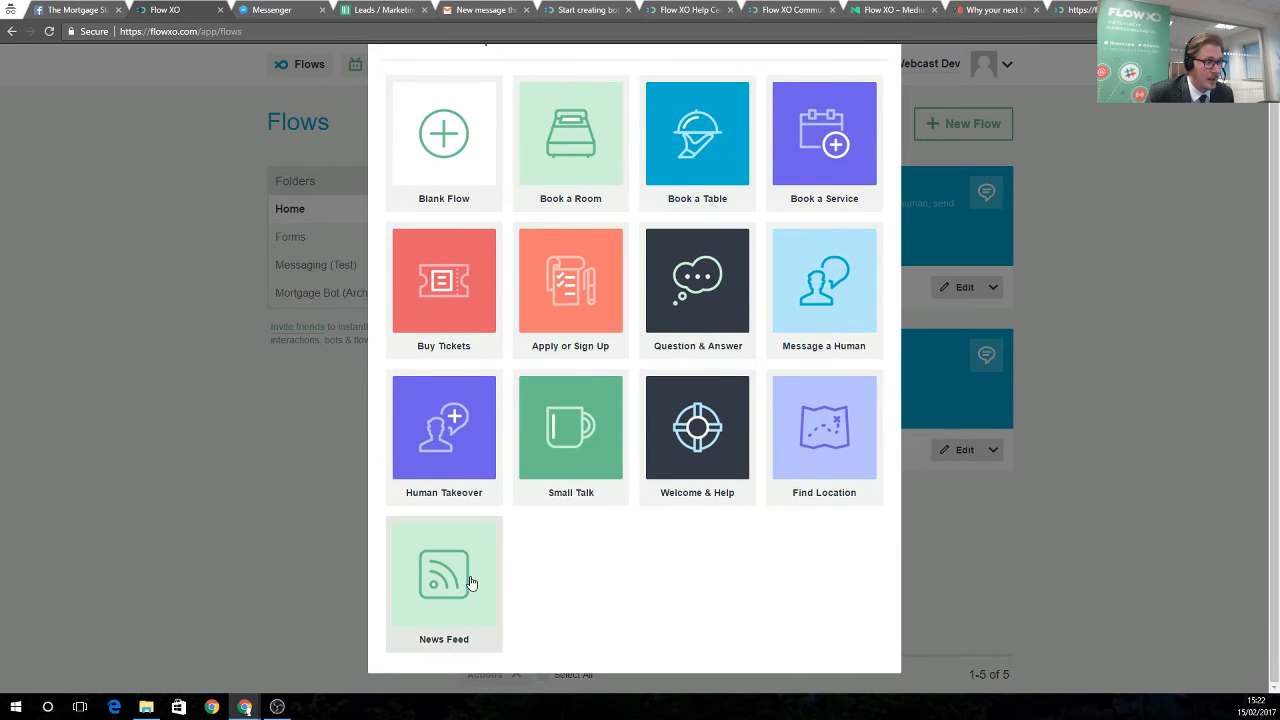
{"action": "left_click", "coordinate": [463, 582]}
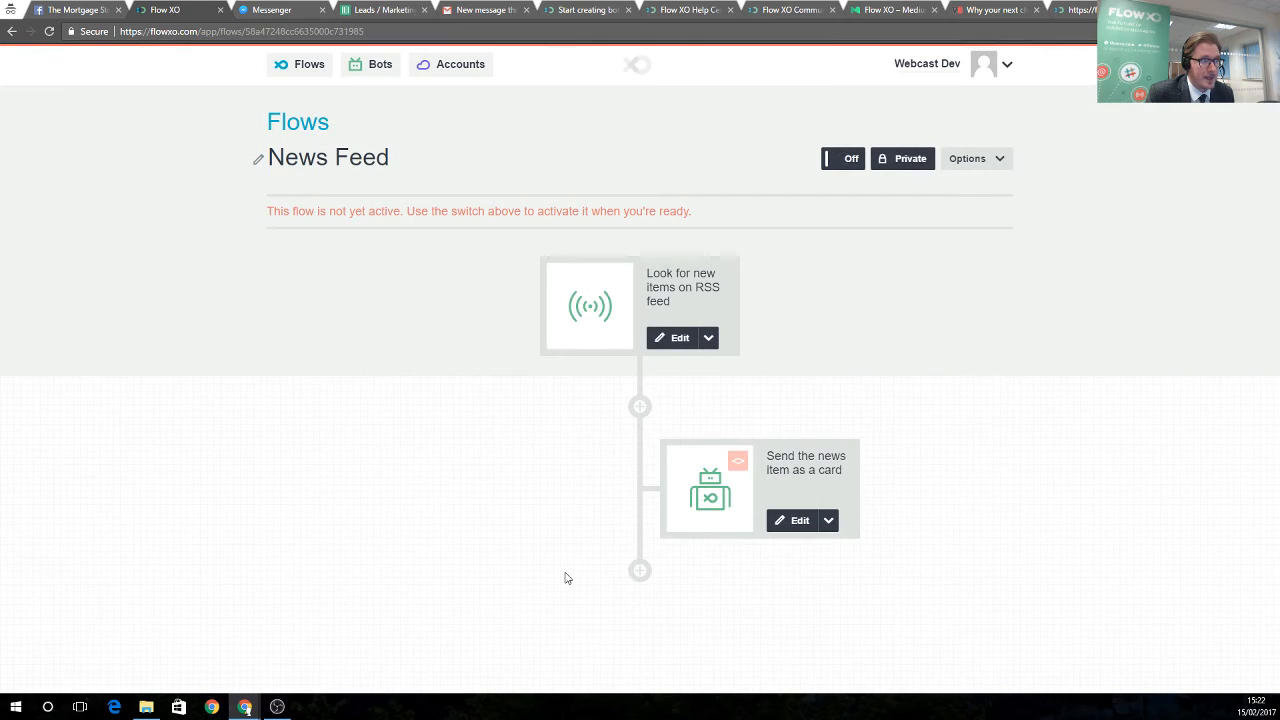
Turn the News Feed flow on and save its RSS trigger broadcasting to users of all bots
{"action": "left_click", "coordinate": [831, 158]}
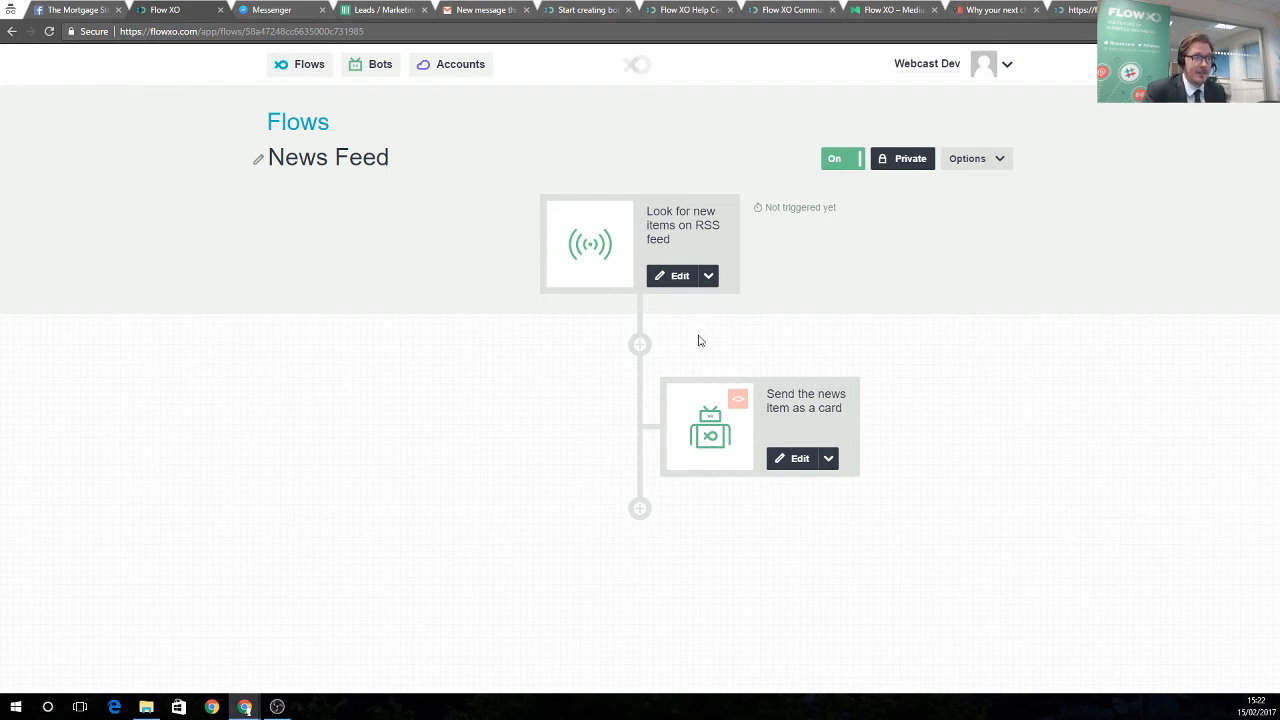
{"action": "left_click", "coordinate": [664, 277]}
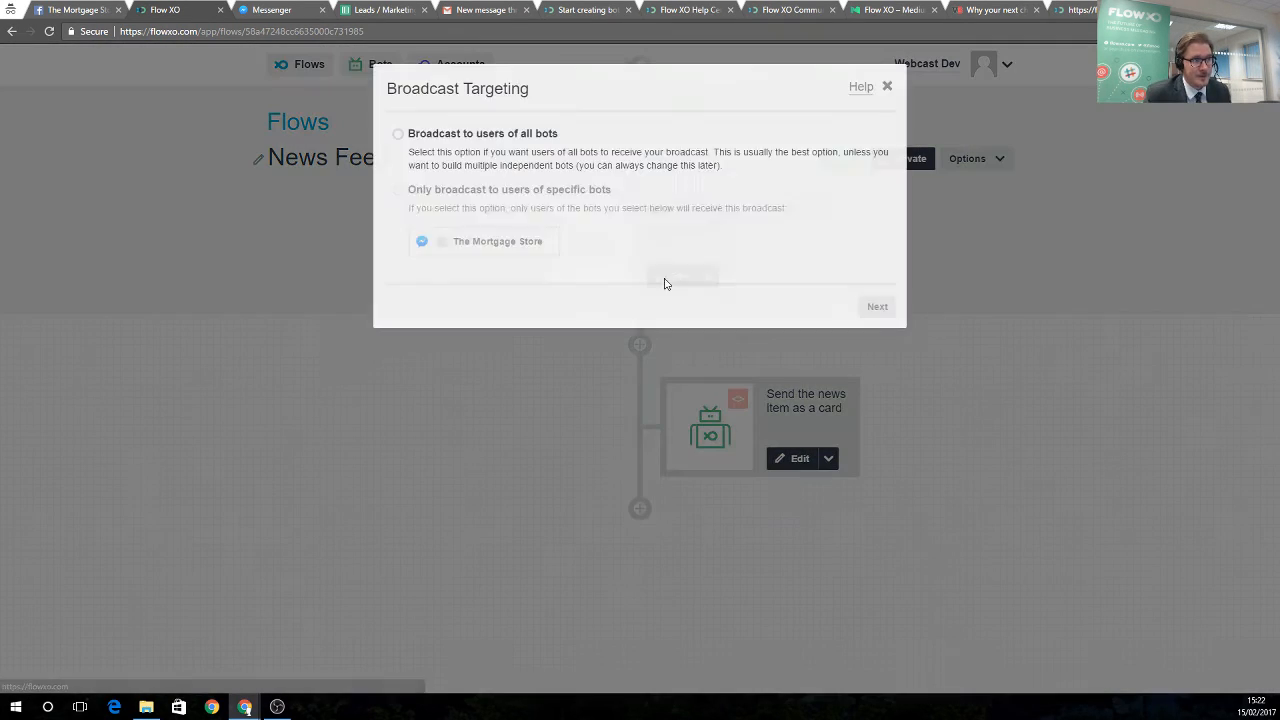
{"action": "left_click", "coordinate": [557, 138]}
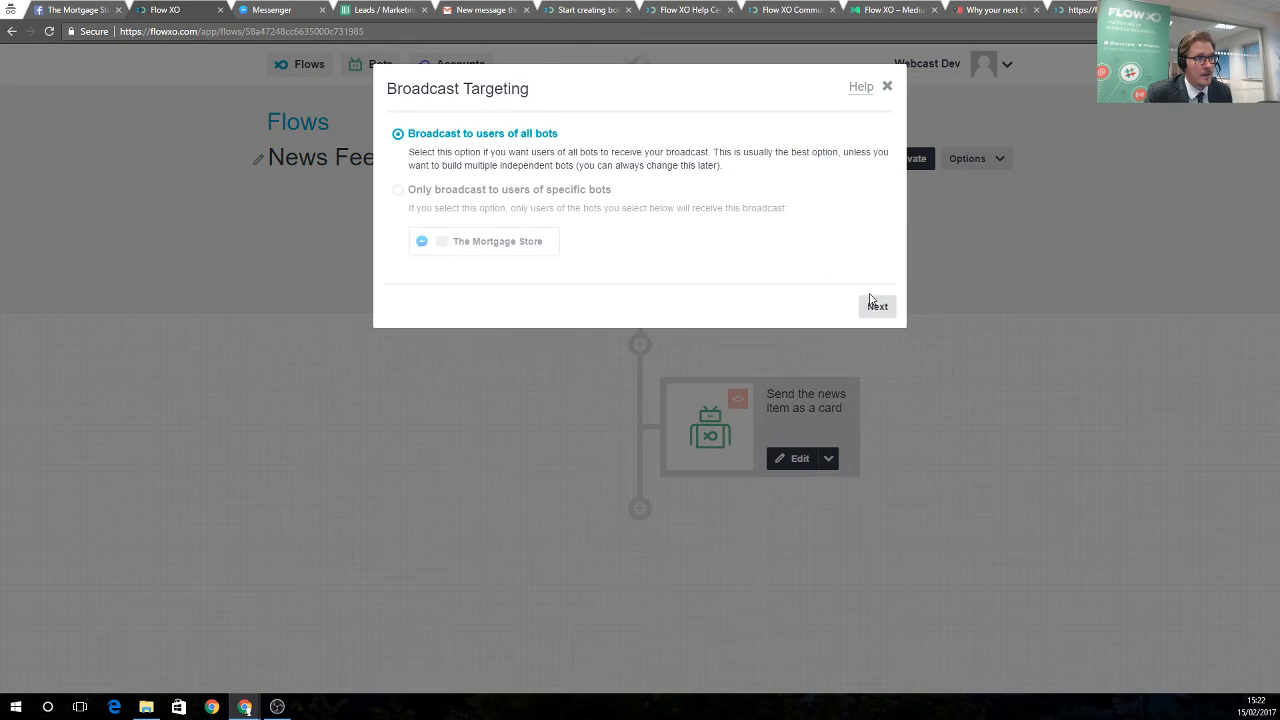
{"action": "left_click", "coordinate": [874, 306]}
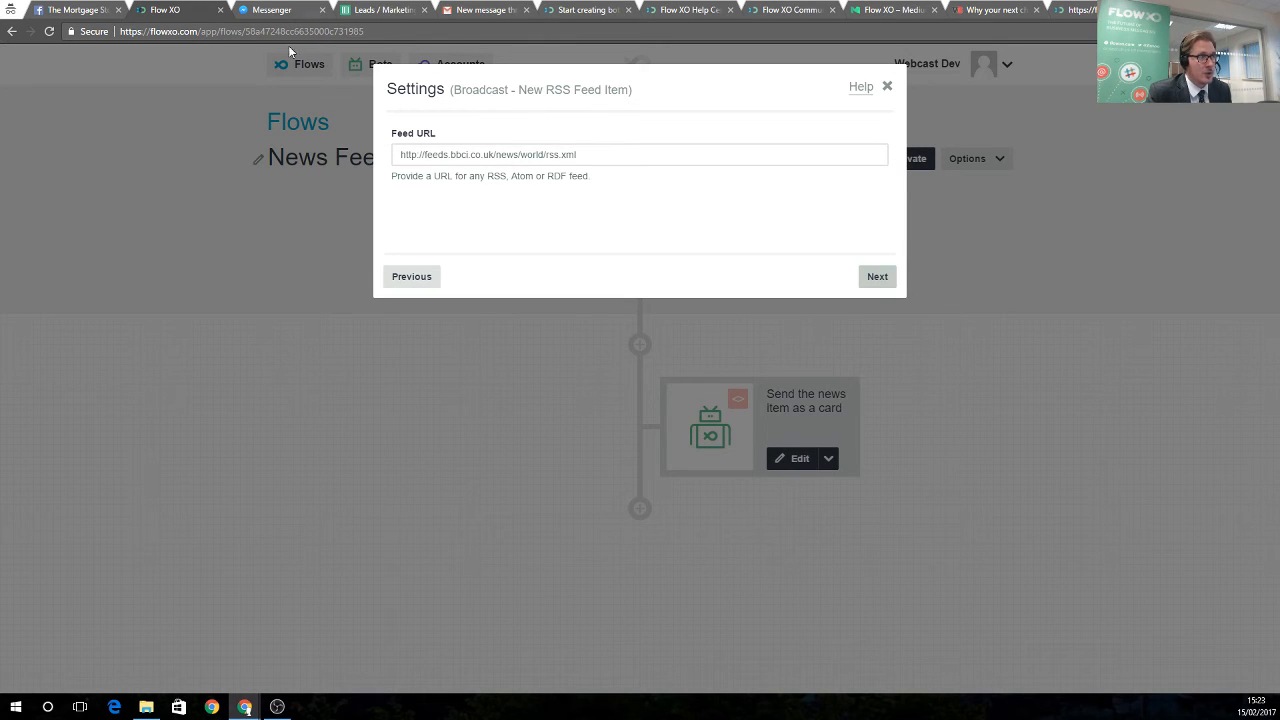
{"action": "left_click", "coordinate": [877, 281]}
{"action": "left_click", "coordinate": [876, 280]}
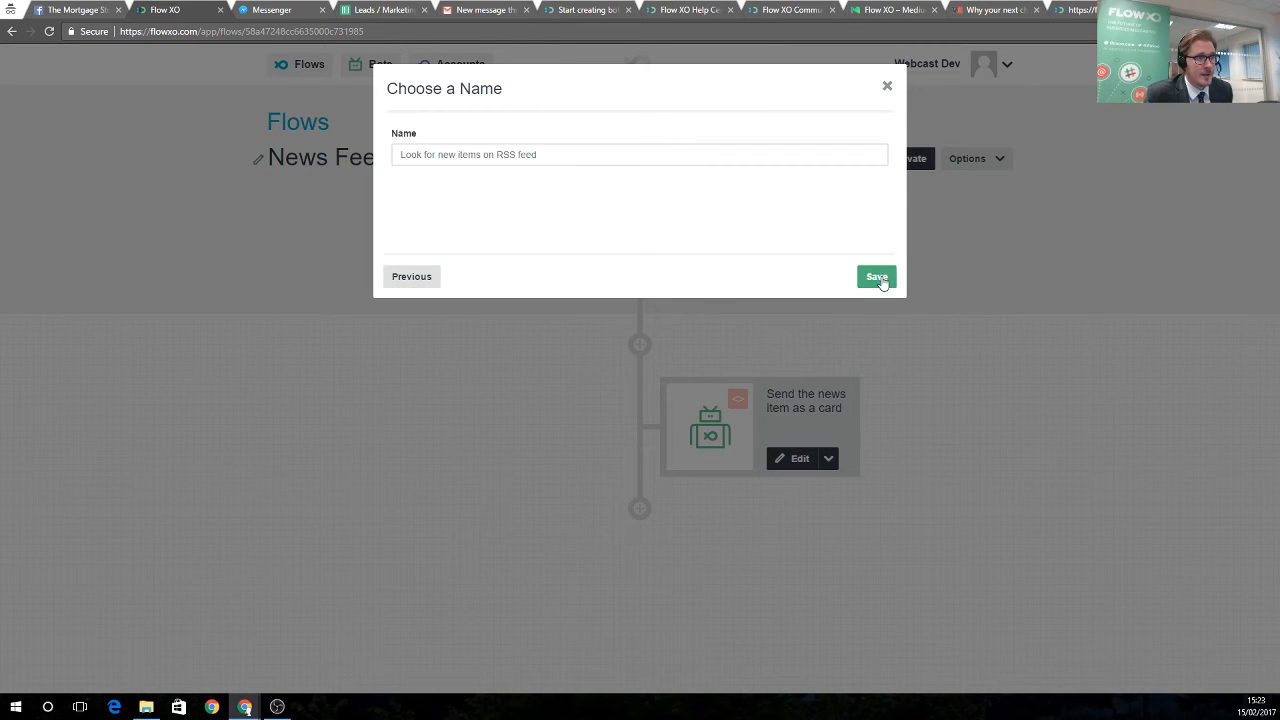
{"action": "left_click", "coordinate": [877, 278]}
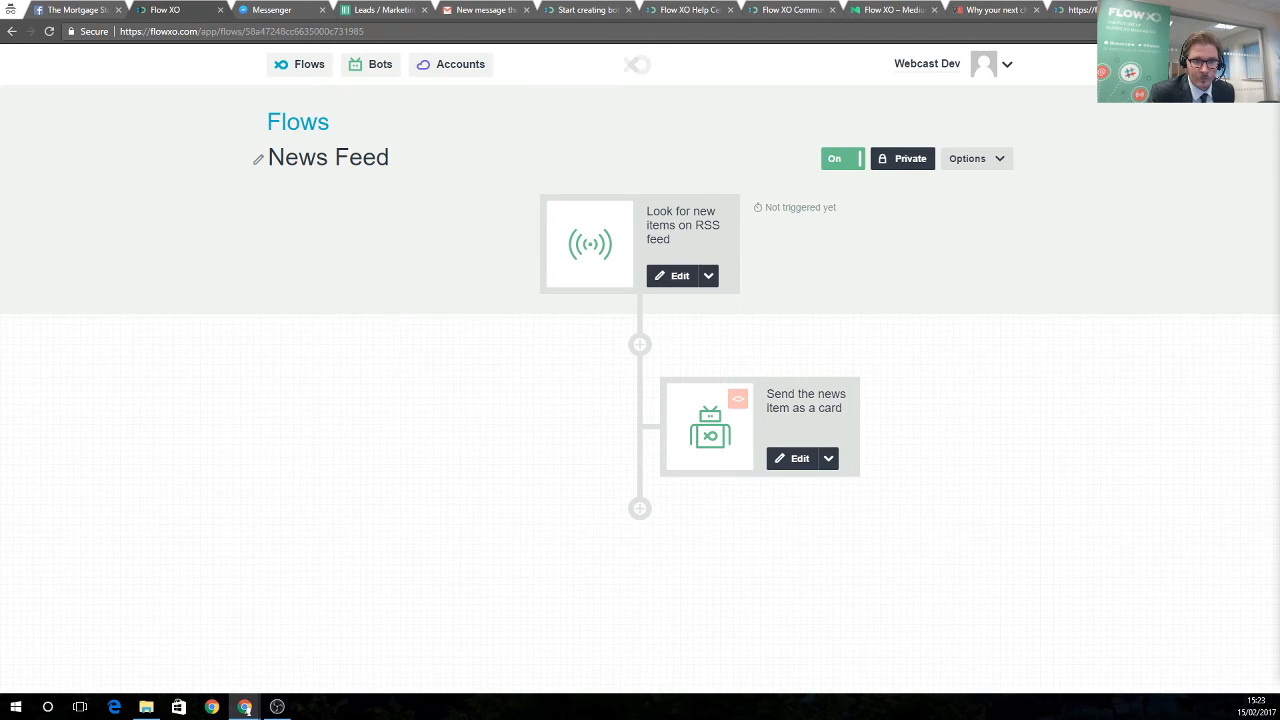
{"action": "left_click", "coordinate": [309, 63]}
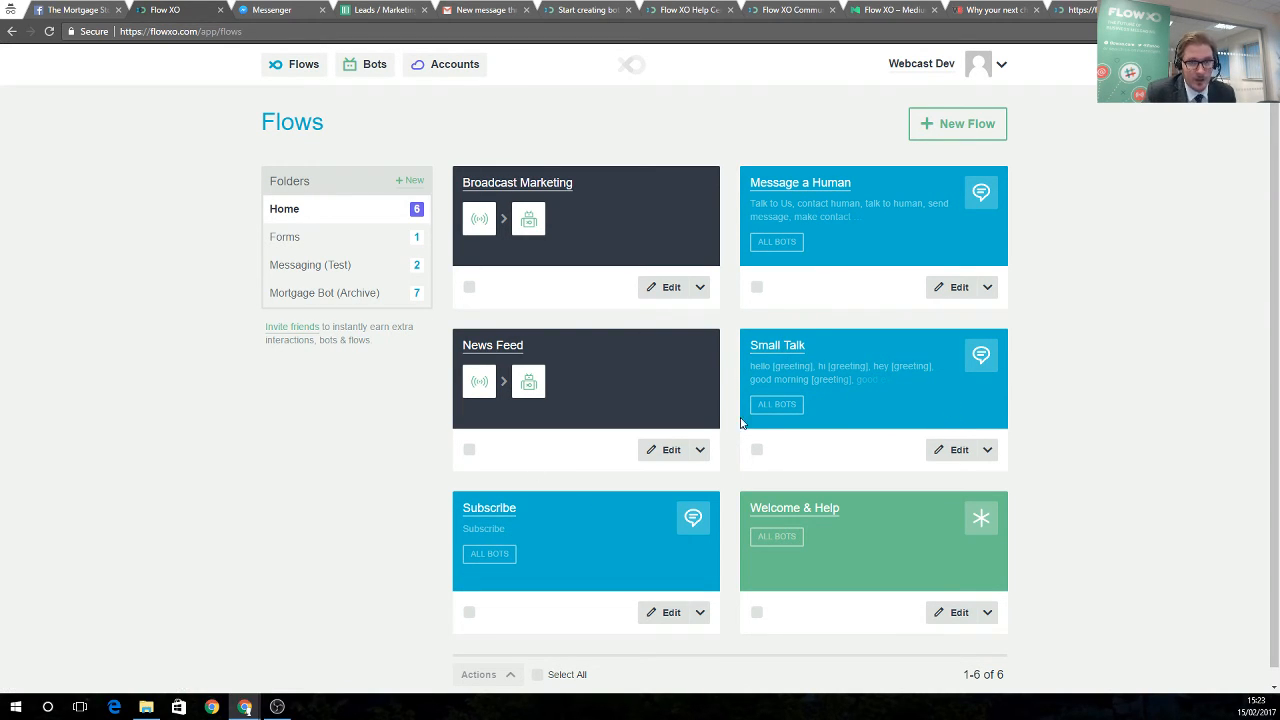
In the Welcome & Help flow, inspect the Catch-all trigger, then edit the first-name code step
{"action": "left_click", "coordinate": [762, 506]}
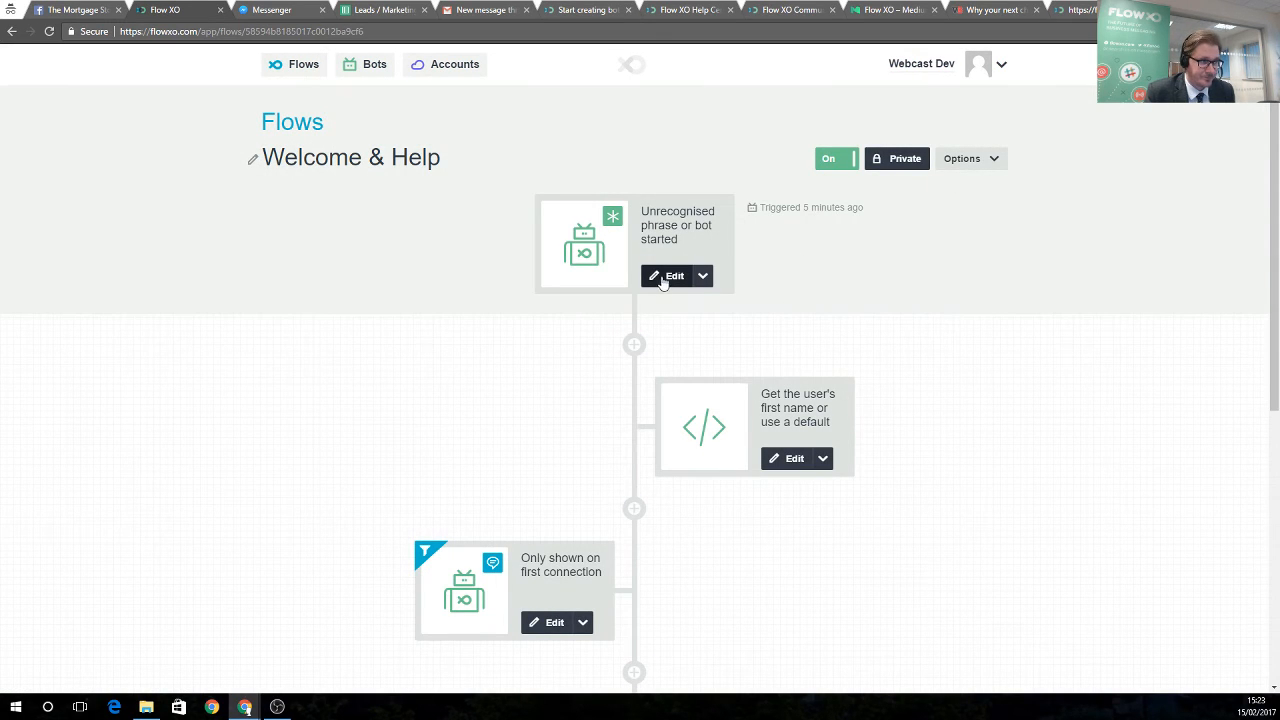
{"action": "left_click", "coordinate": [580, 289]}
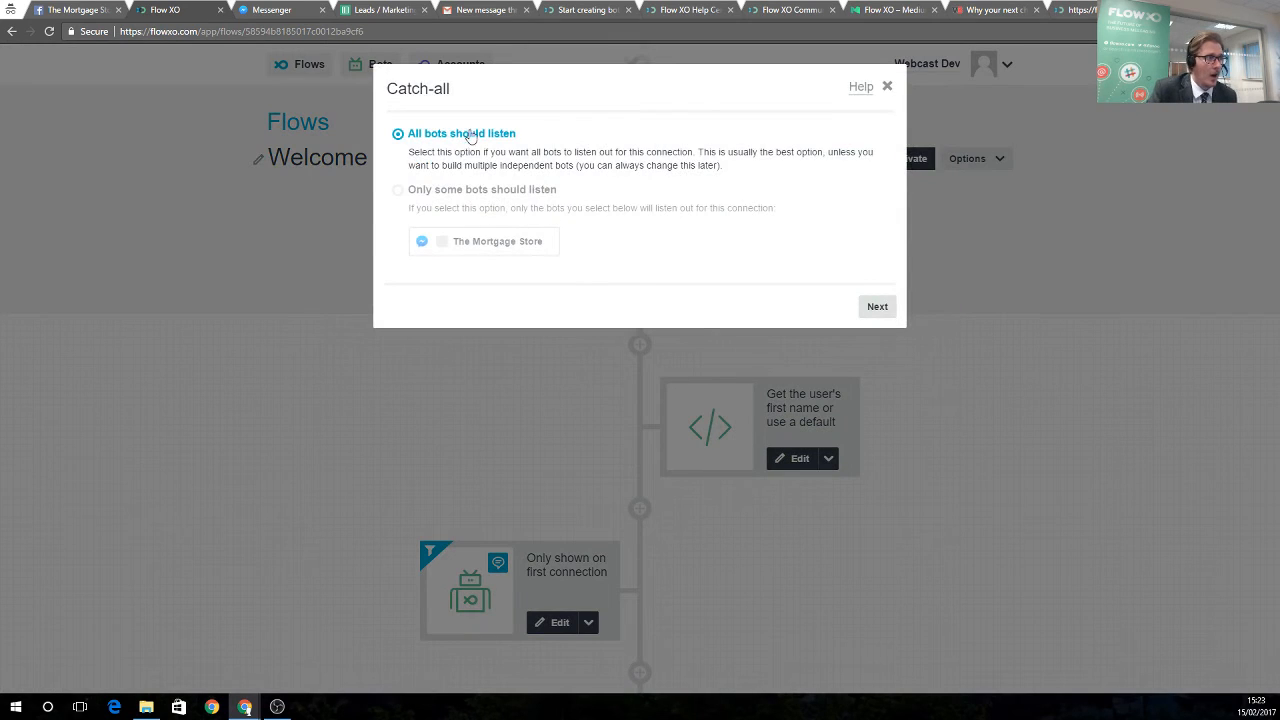
{"action": "left_click_drag", "start_coordinate": [387, 88], "coordinate": [450, 89]}
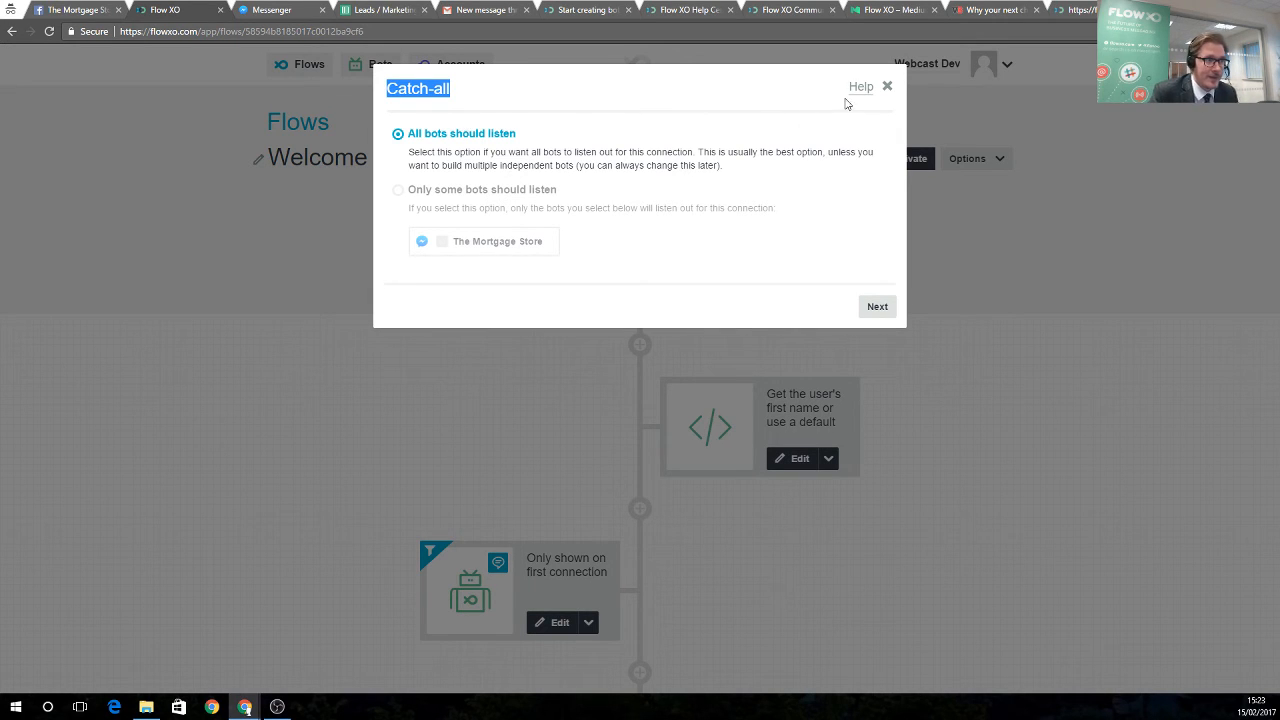
{"action": "left_click", "coordinate": [890, 87]}
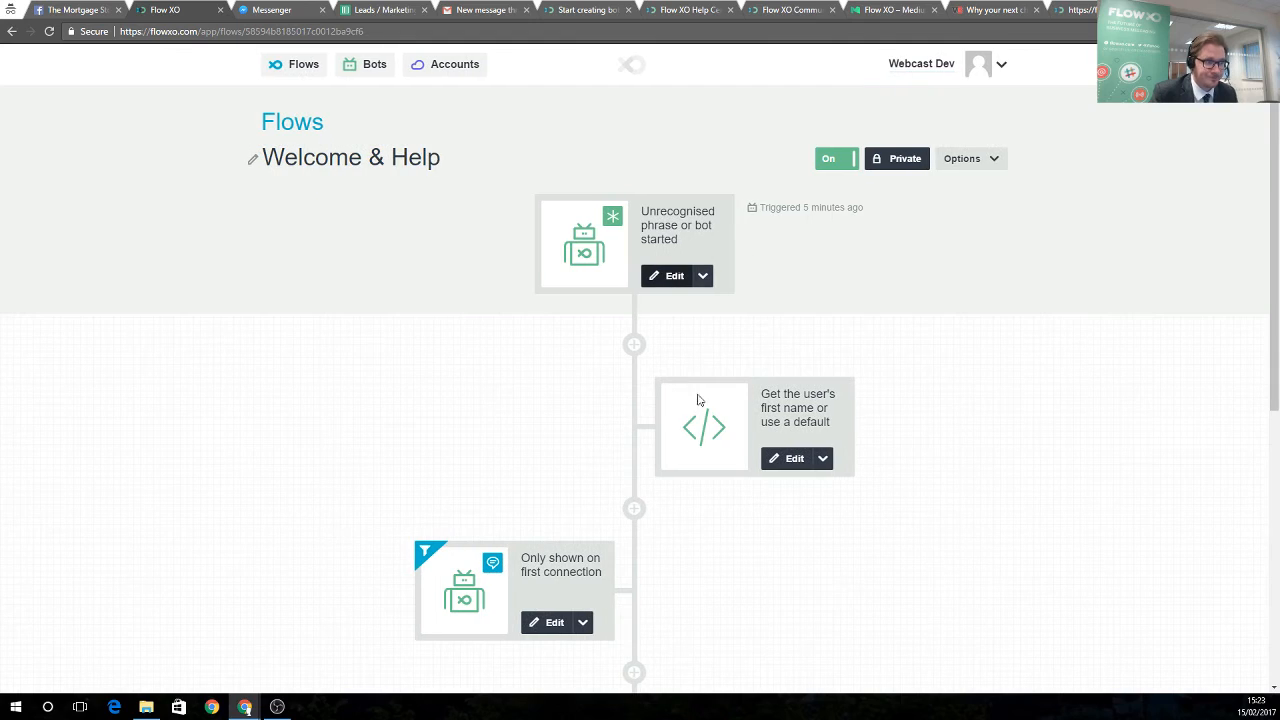
{"action": "left_click", "coordinate": [784, 458]}
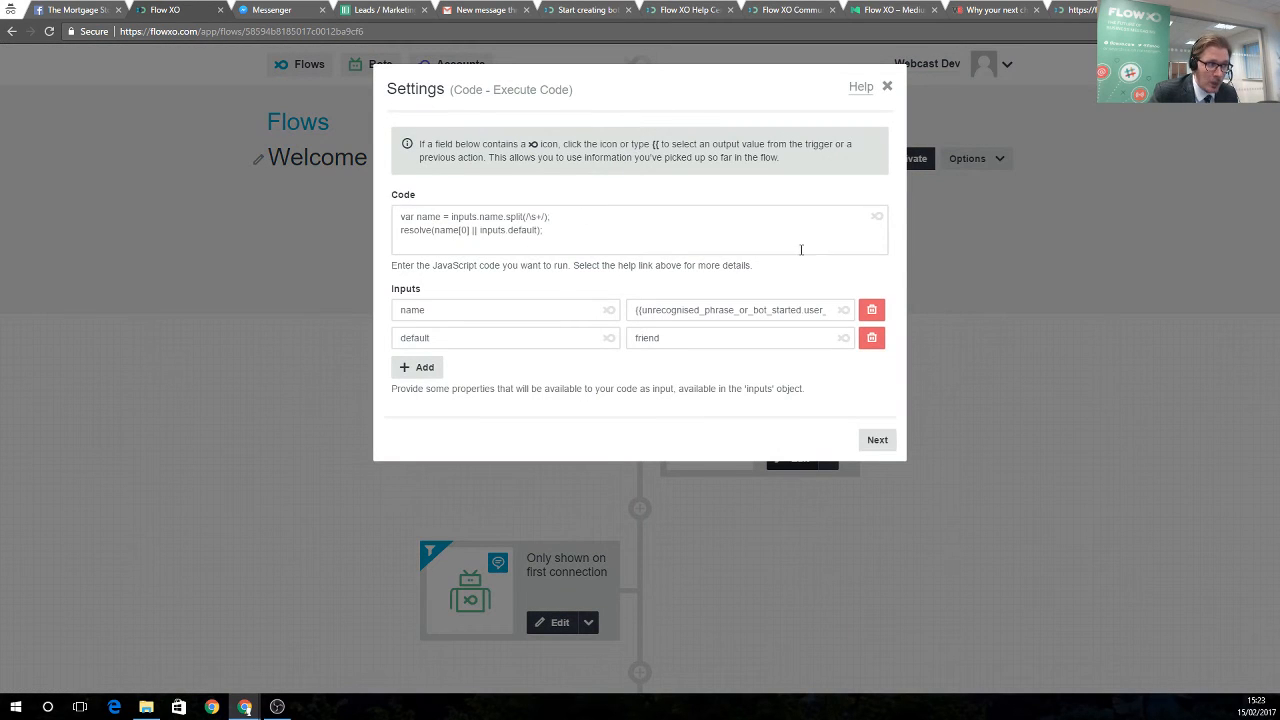
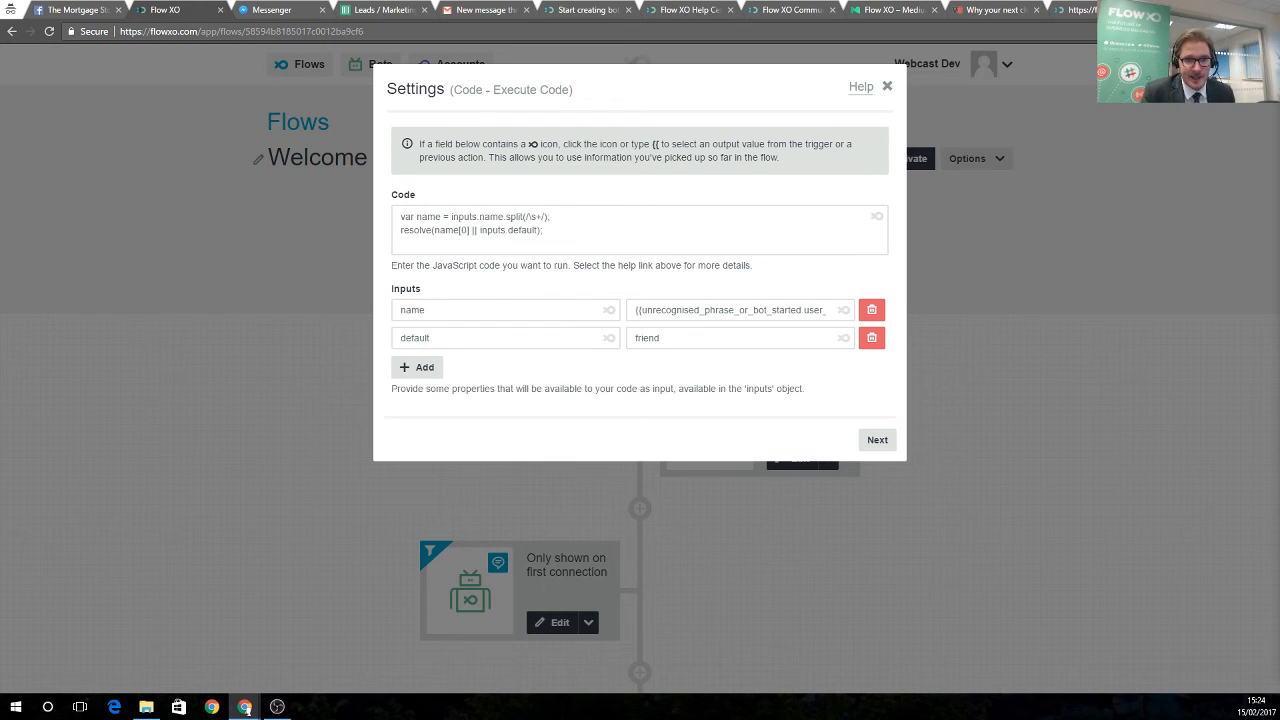
Finish the code step's filter and naming screens, then close the welcome message unchanged
{"action": "left_click", "coordinate": [877, 440]}
{"action": "left_click", "coordinate": [880, 277]}
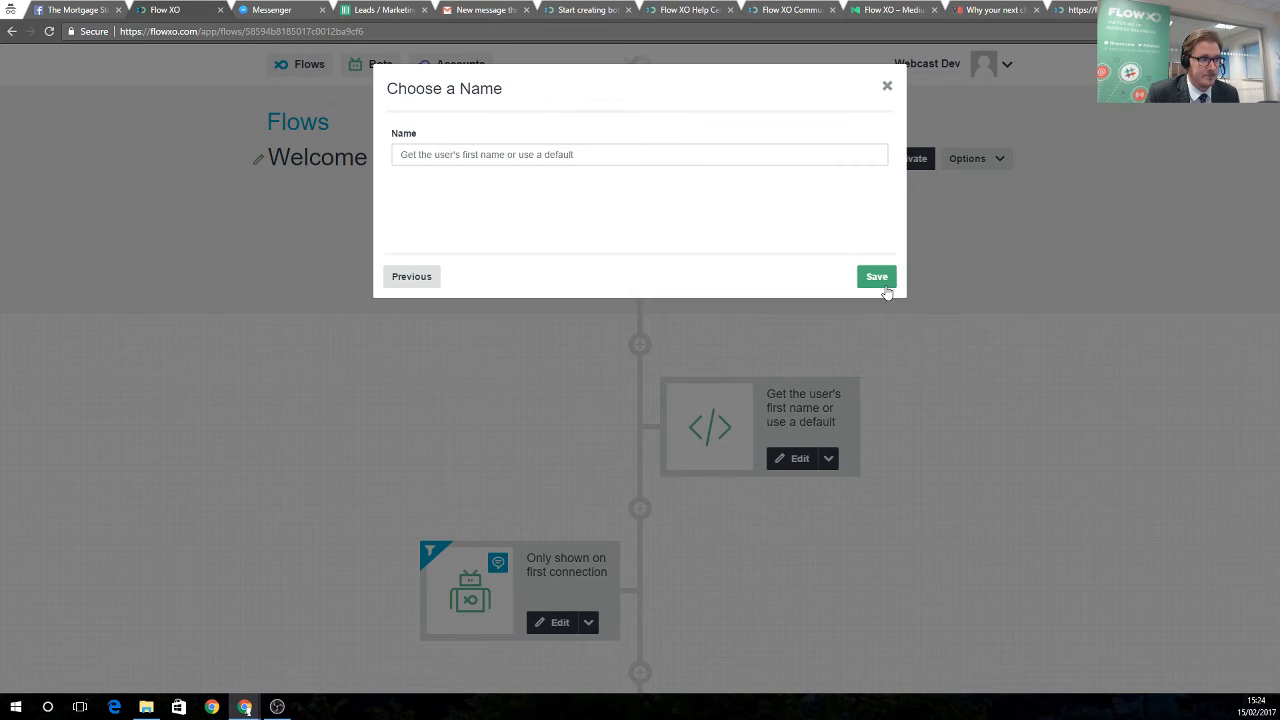
{"action": "scroll", "coordinate": [686, 426], "scroll_direction": "down", "scroll_amount": 2}
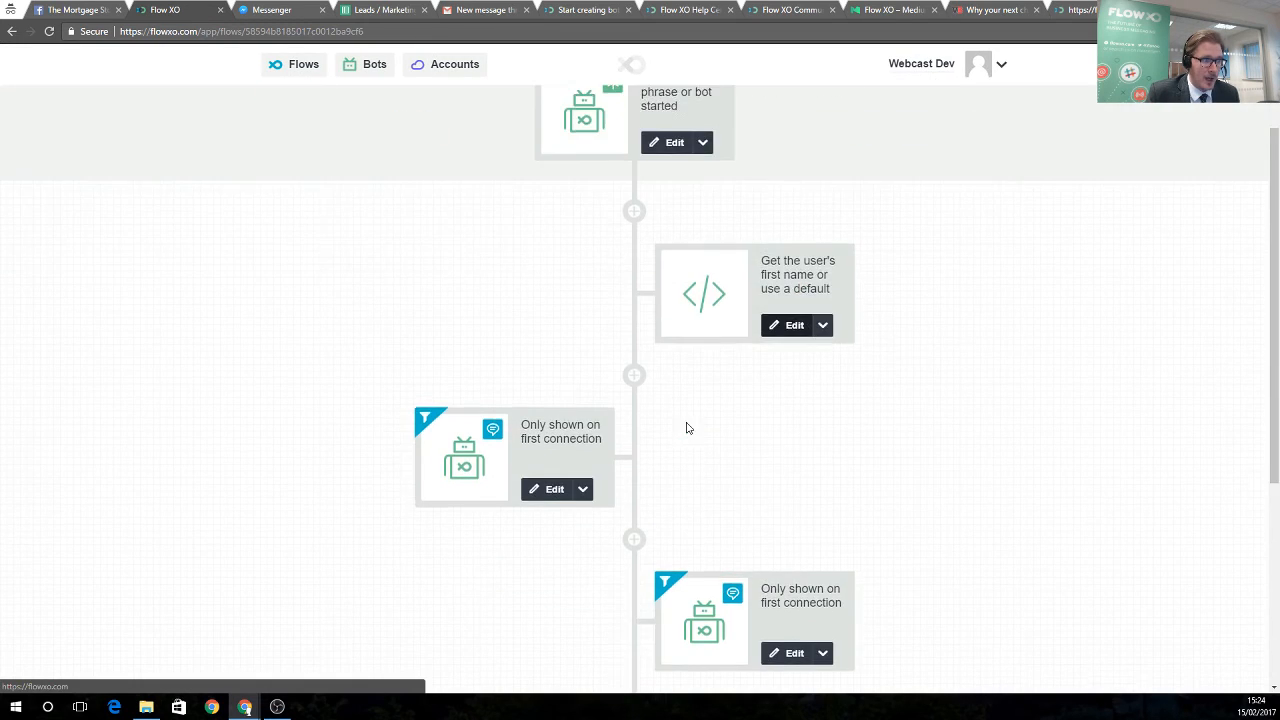
{"action": "scroll", "coordinate": [690, 400], "scroll_direction": "down", "scroll_amount": 1}
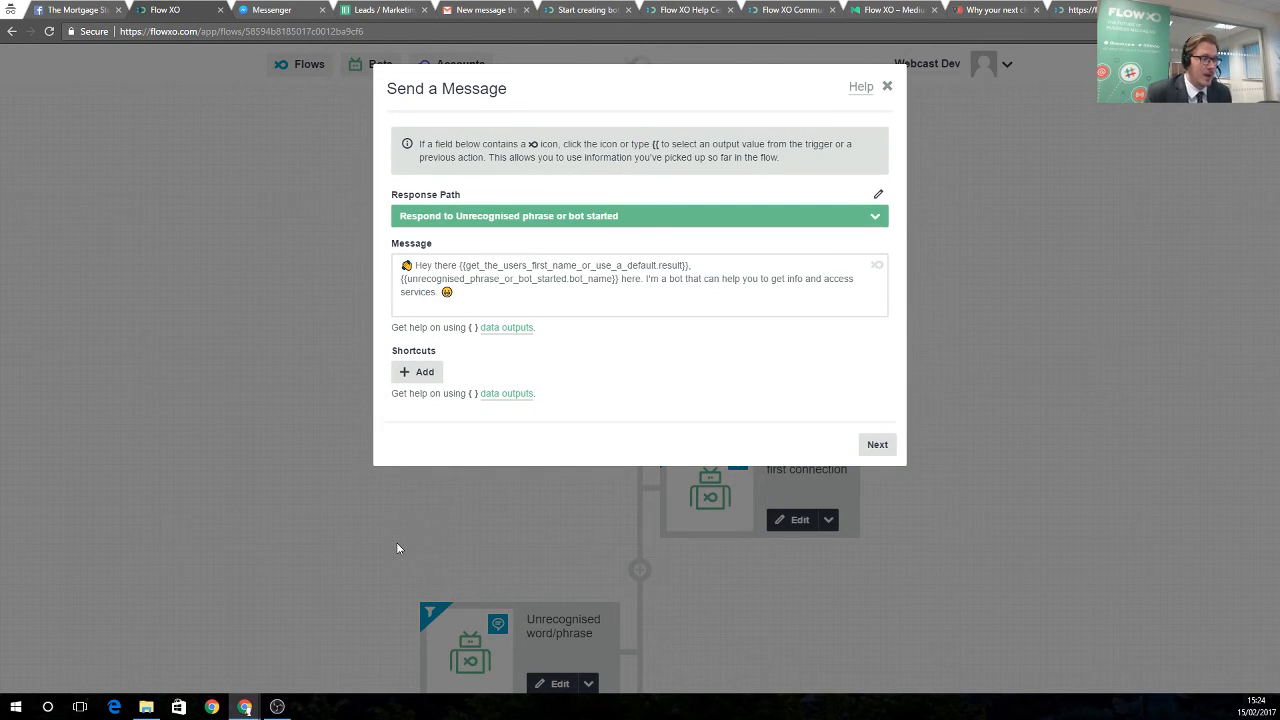
{"action": "left_click", "coordinate": [889, 89]}
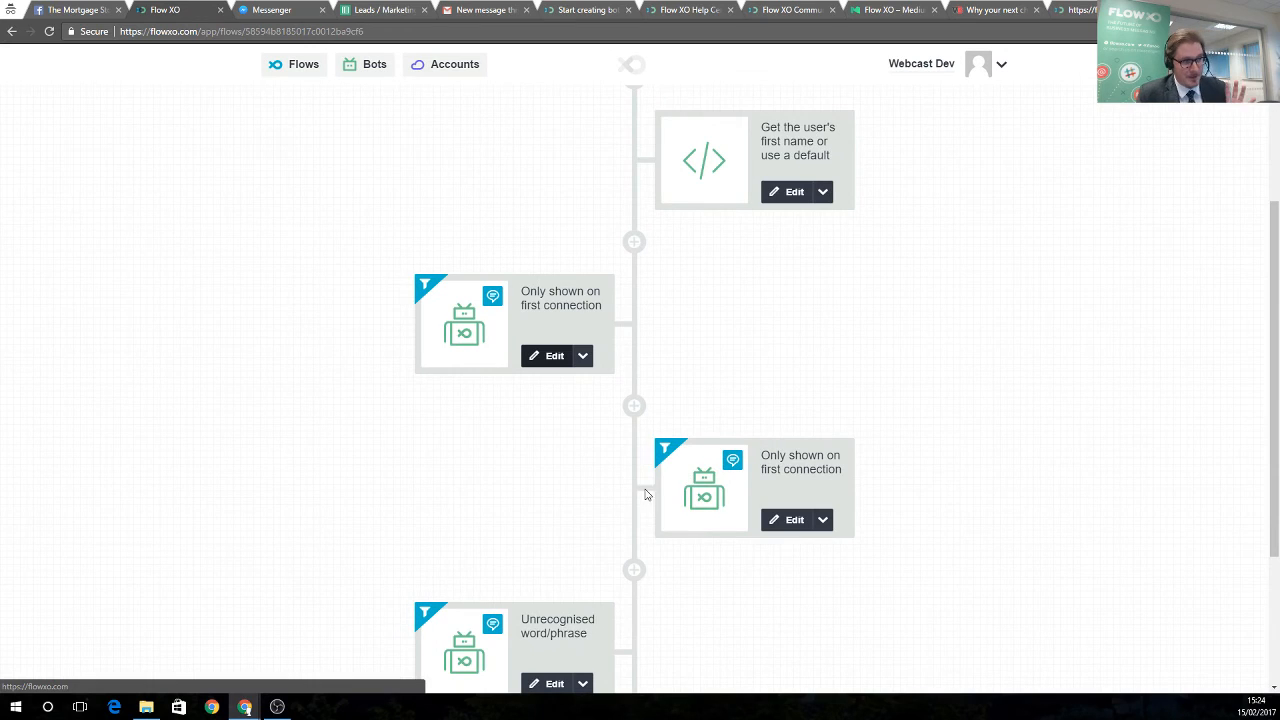
Review the menu message step without changes and return to the flows list
{"action": "scroll", "coordinate": [580, 530], "scroll_direction": "down", "scroll_amount": 2}
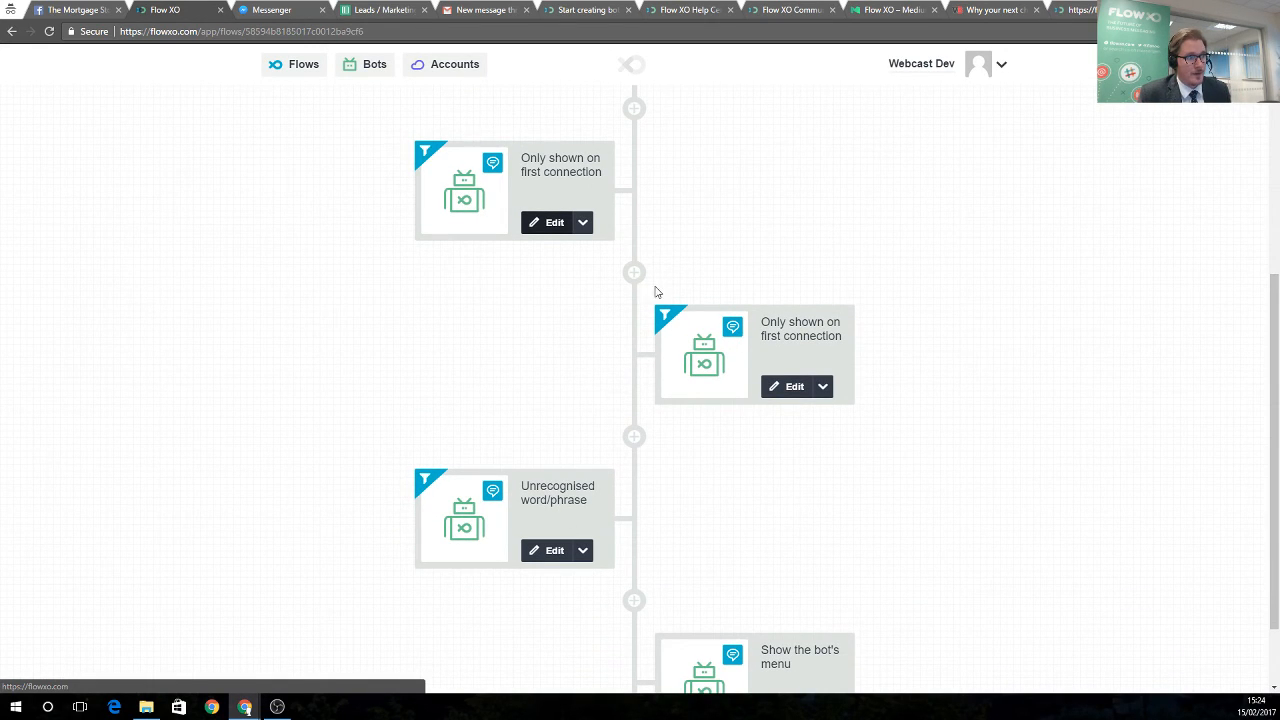
{"action": "scroll", "coordinate": [671, 436], "scroll_direction": "down", "scroll_amount": 1}
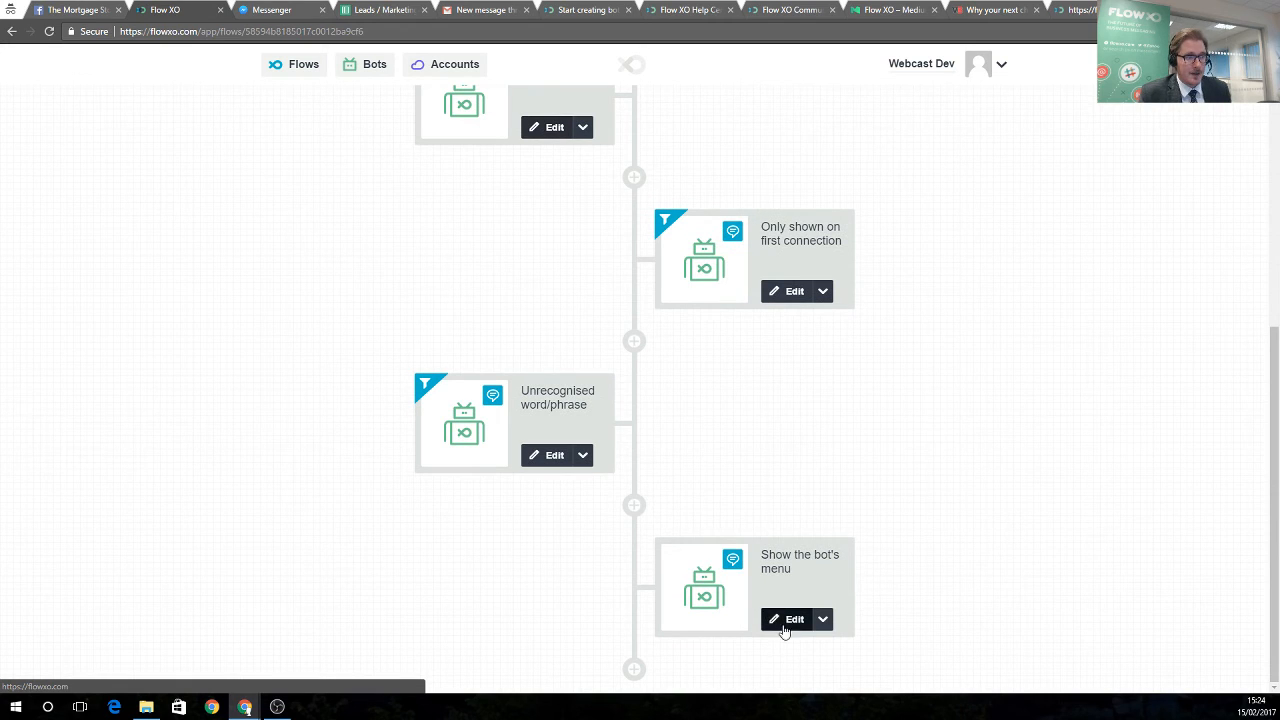
{"action": "left_click", "coordinate": [790, 620]}
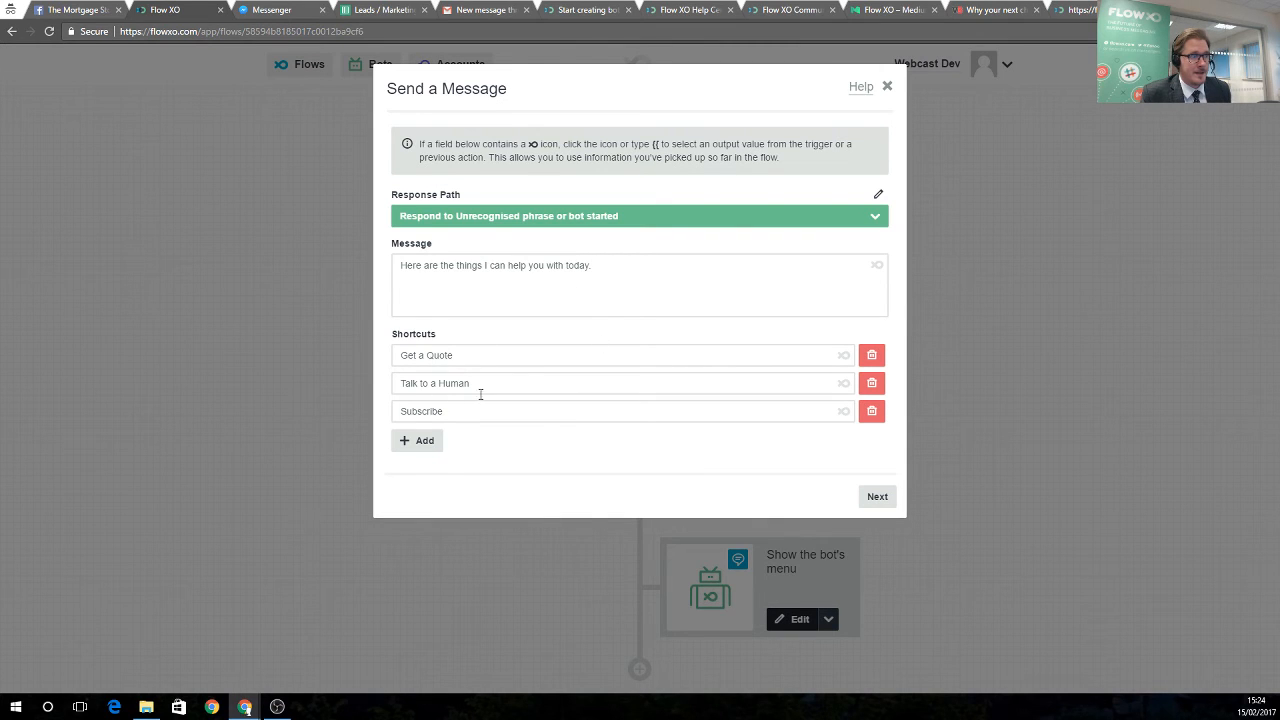
{"action": "left_click", "coordinate": [887, 89]}
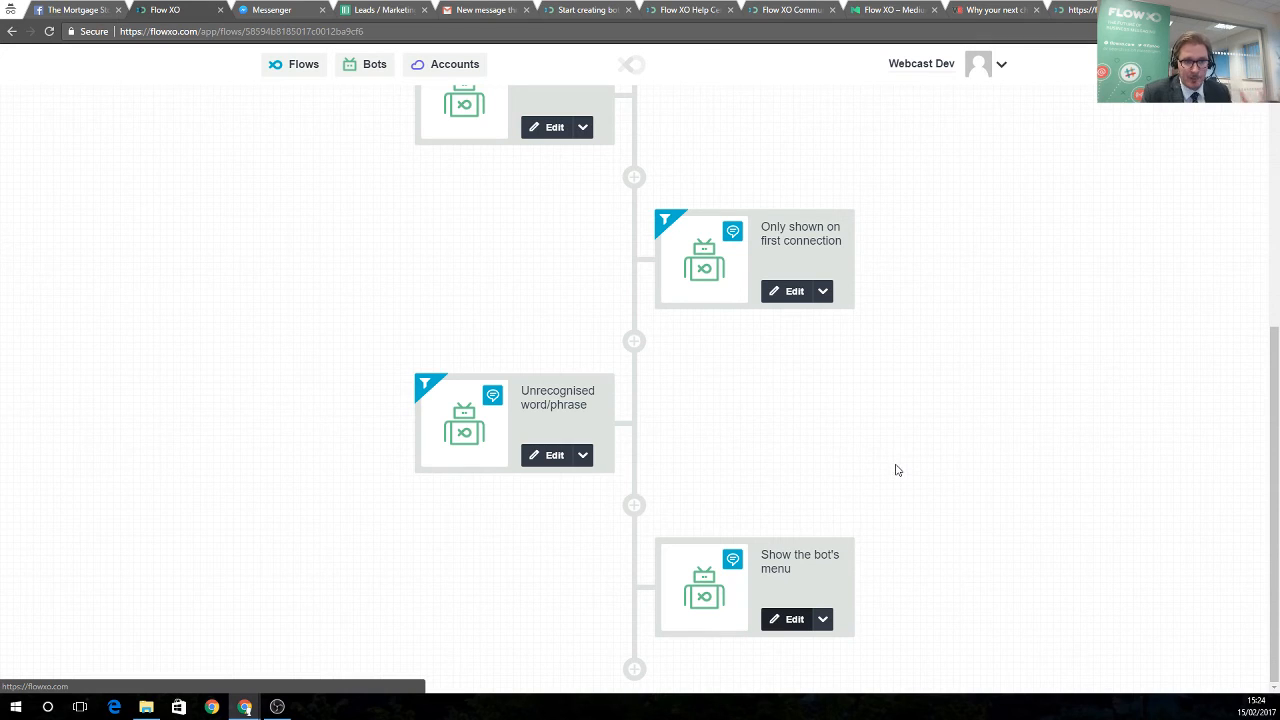
{"action": "scroll", "coordinate": [700, 430], "scroll_direction": "up", "scroll_amount": 4}
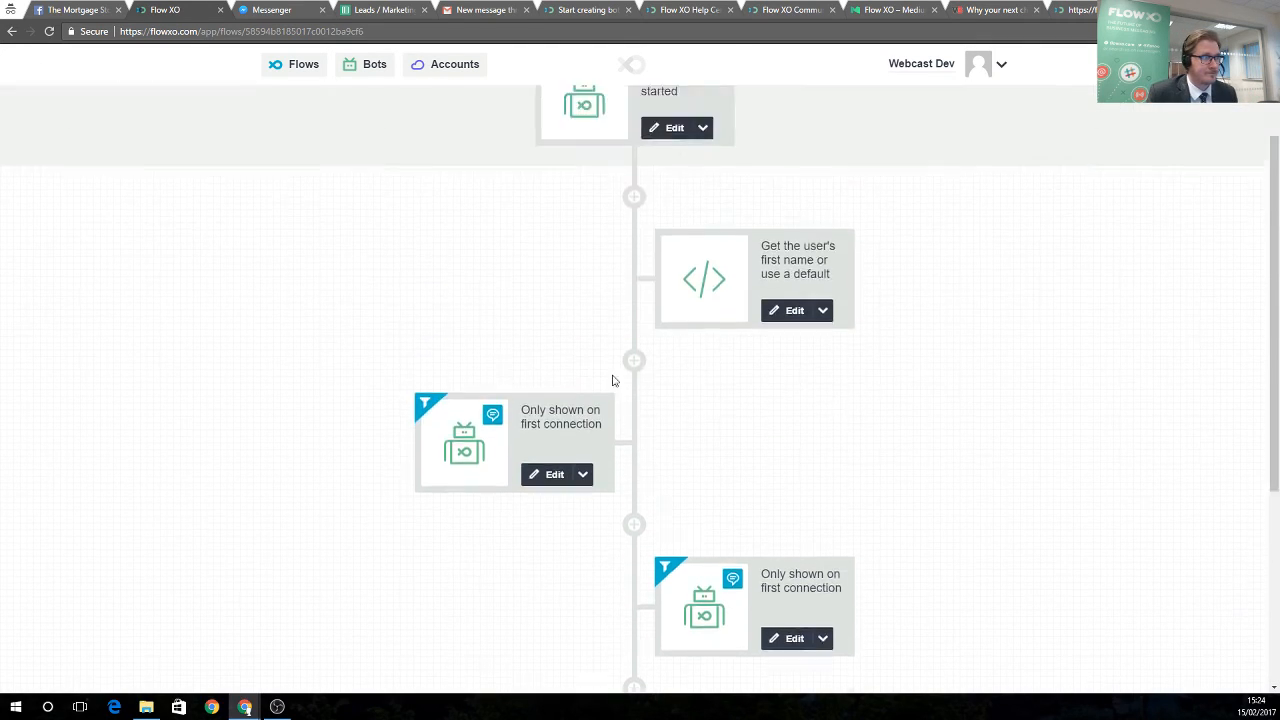
{"action": "scroll", "coordinate": [520, 300], "scroll_direction": "up", "scroll_amount": 3}
{"action": "left_click", "coordinate": [303, 66]}
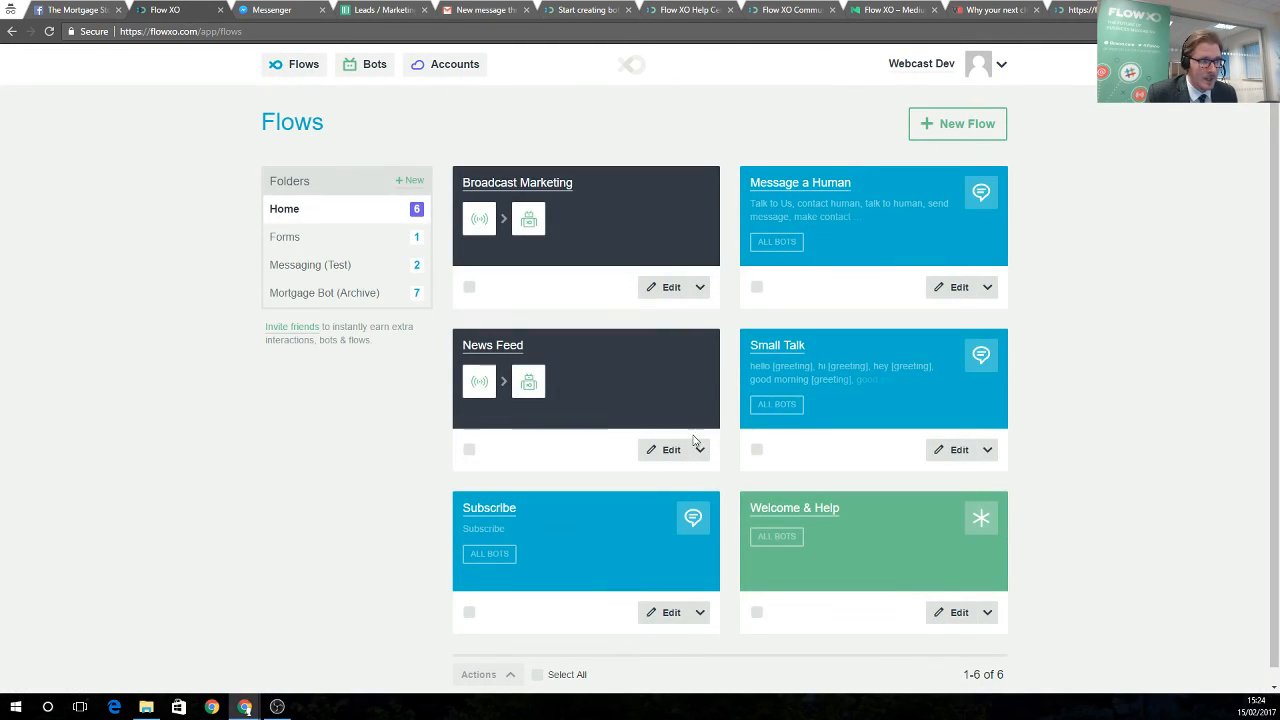
Open the Small Talk flow and its small talk trigger settings
{"action": "left_click", "coordinate": [775, 360]}
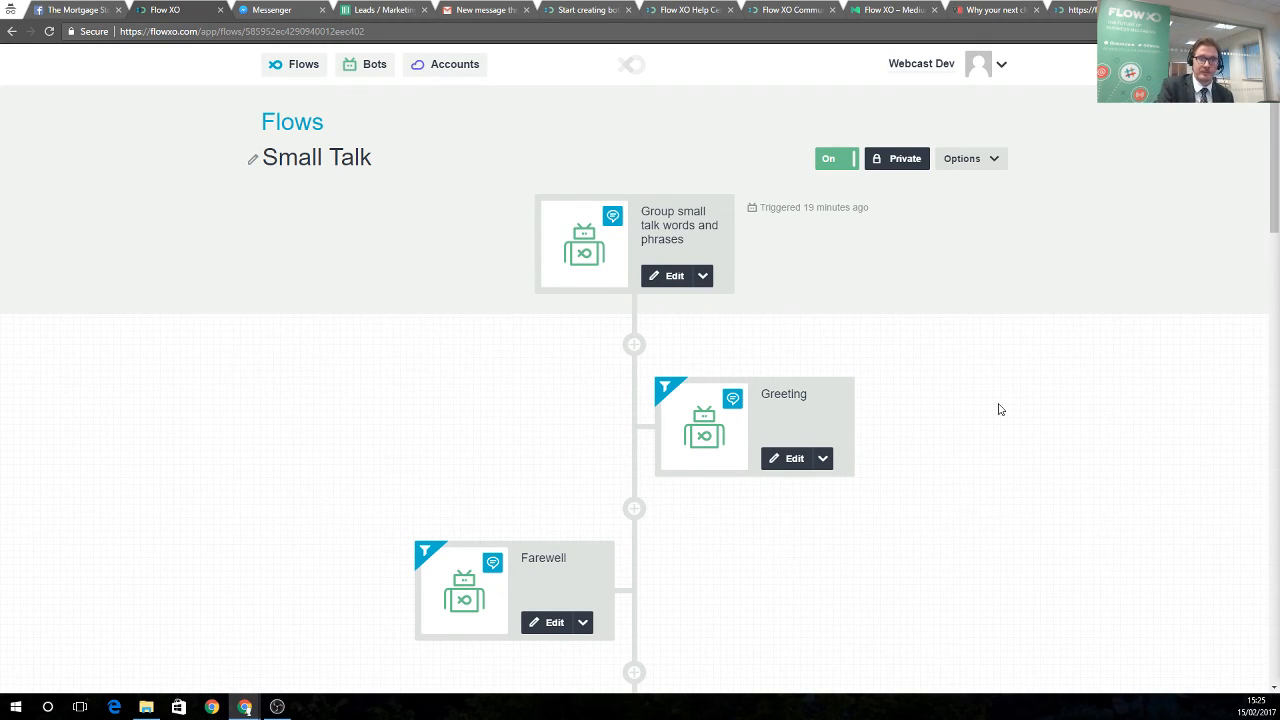
{"action": "left_click", "coordinate": [672, 280]}
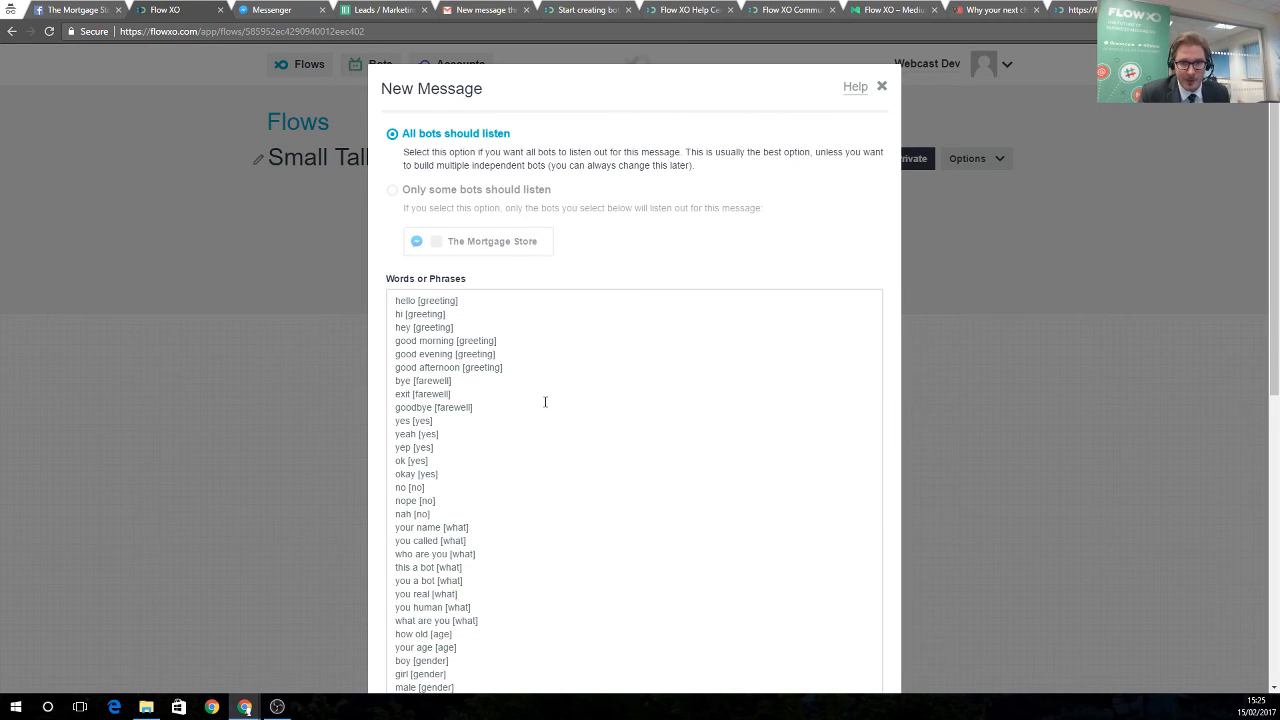
{"action": "scroll", "coordinate": [485, 379], "scroll_direction": "down", "scroll_amount": 1}
{"action": "scroll", "coordinate": [428, 330], "scroll_direction": "up", "scroll_amount": 1}
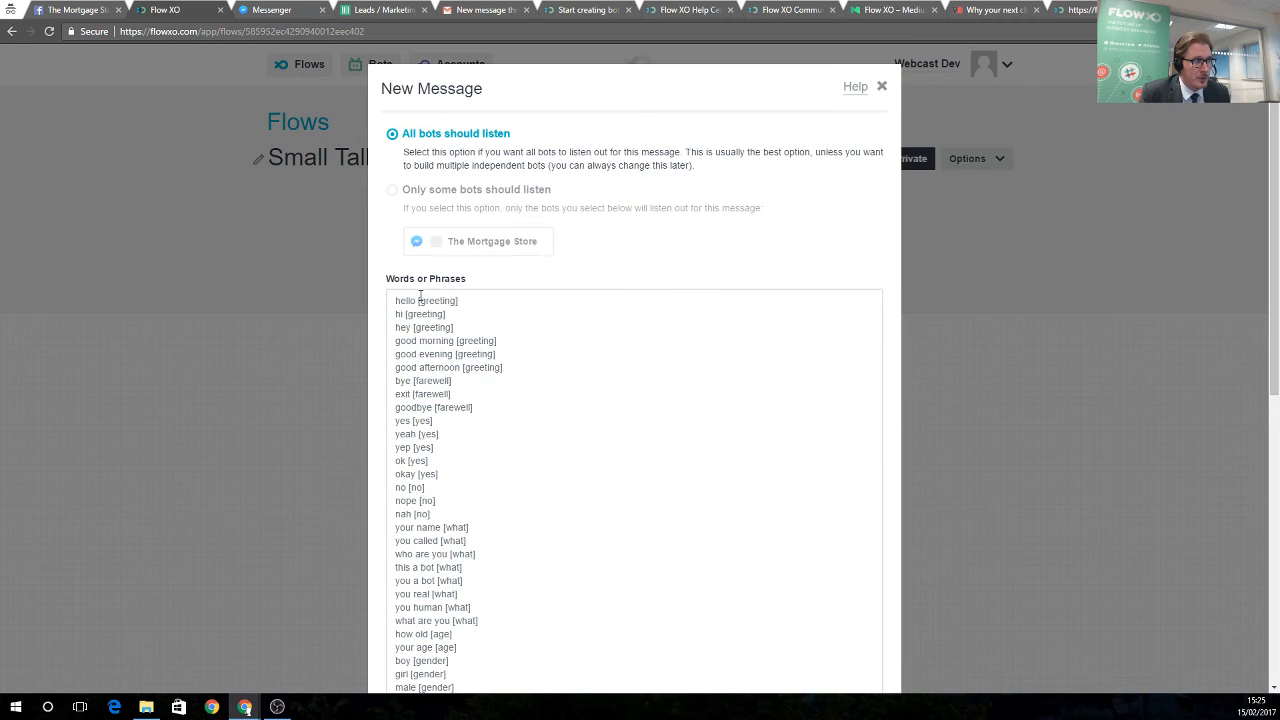
Highlight the [greeting] tags on the hello, hi and hey phrases, then save the trigger
{"action": "double_click", "coordinate": [427, 300]}
{"action": "double_click", "coordinate": [414, 313]}
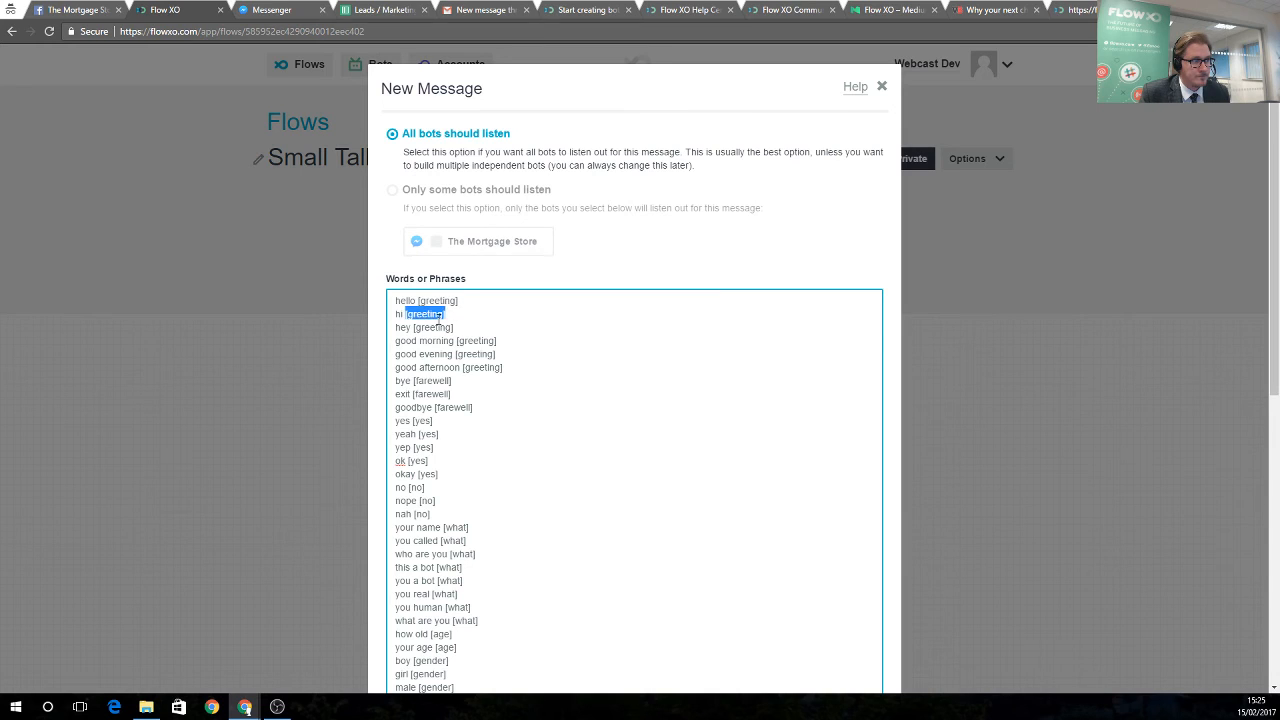
{"action": "left_click", "coordinate": [420, 327]}
{"action": "double_click", "coordinate": [420, 327]}
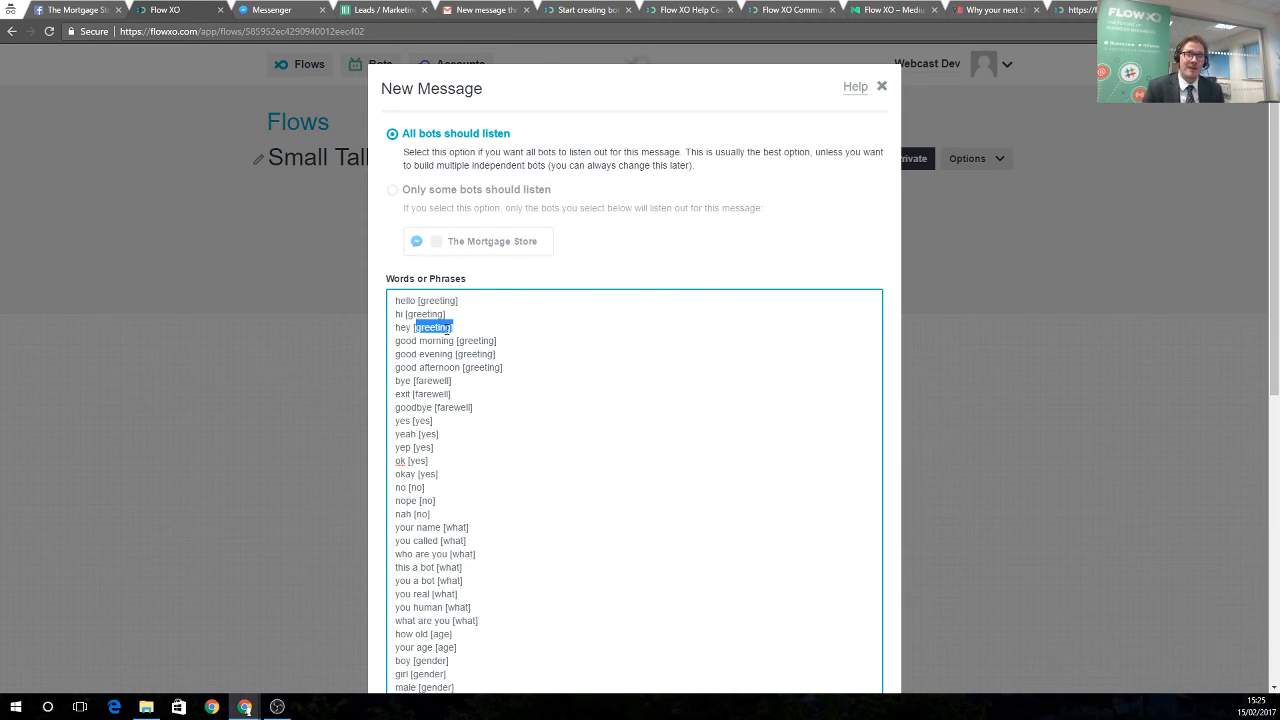
{"action": "scroll", "coordinate": [748, 466], "scroll_direction": "down", "scroll_amount": 5}
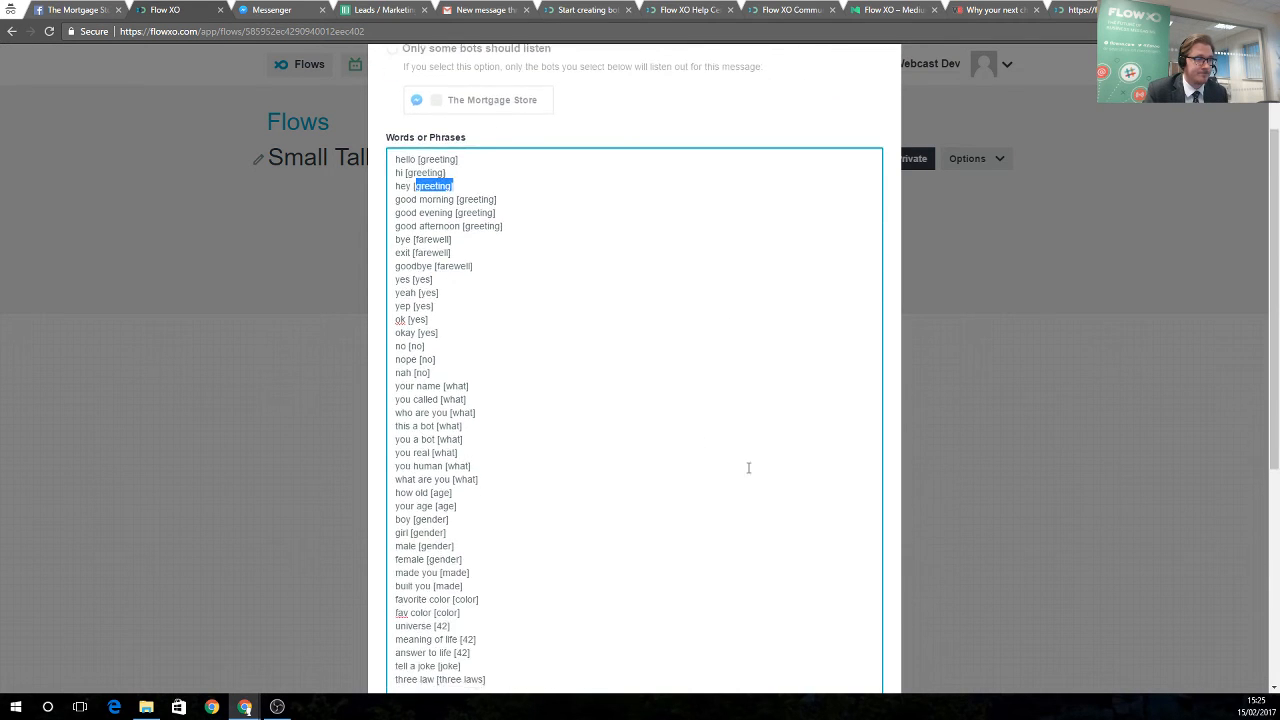
{"action": "left_click", "coordinate": [872, 651]}
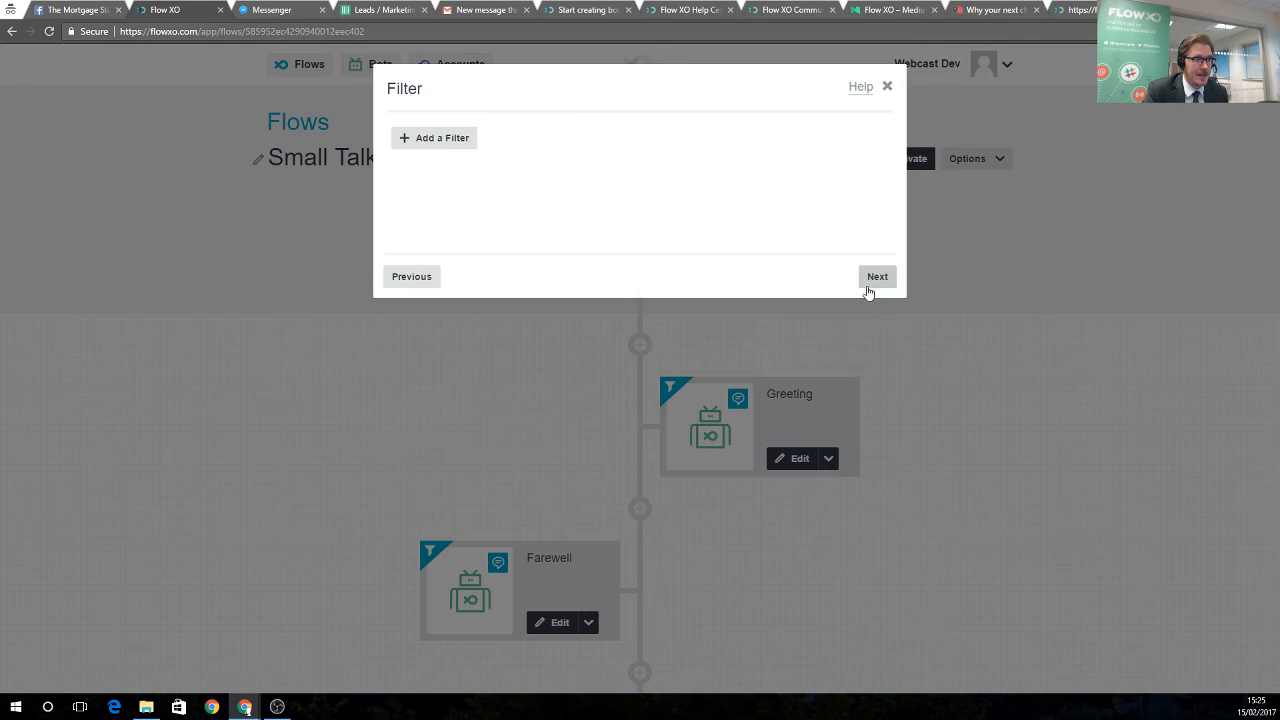
{"action": "left_click", "coordinate": [868, 289]}
{"action": "left_click", "coordinate": [874, 278]}
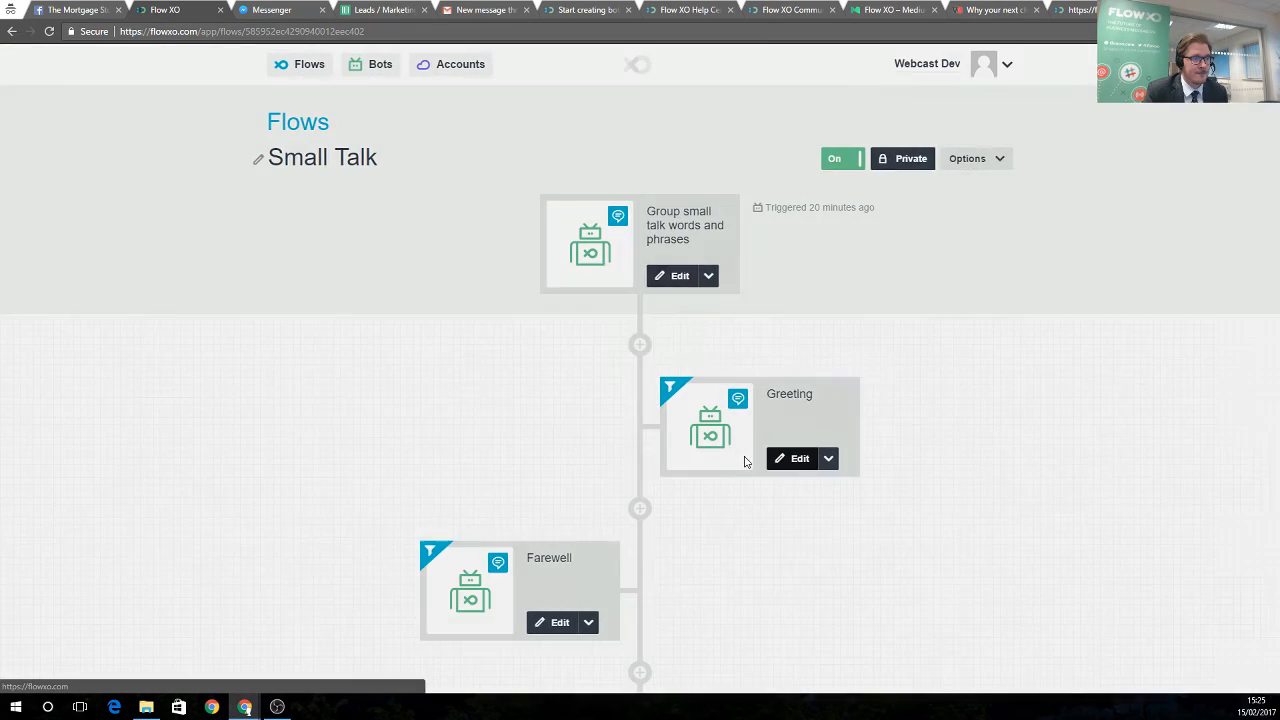
{"action": "left_click", "coordinate": [744, 461]}
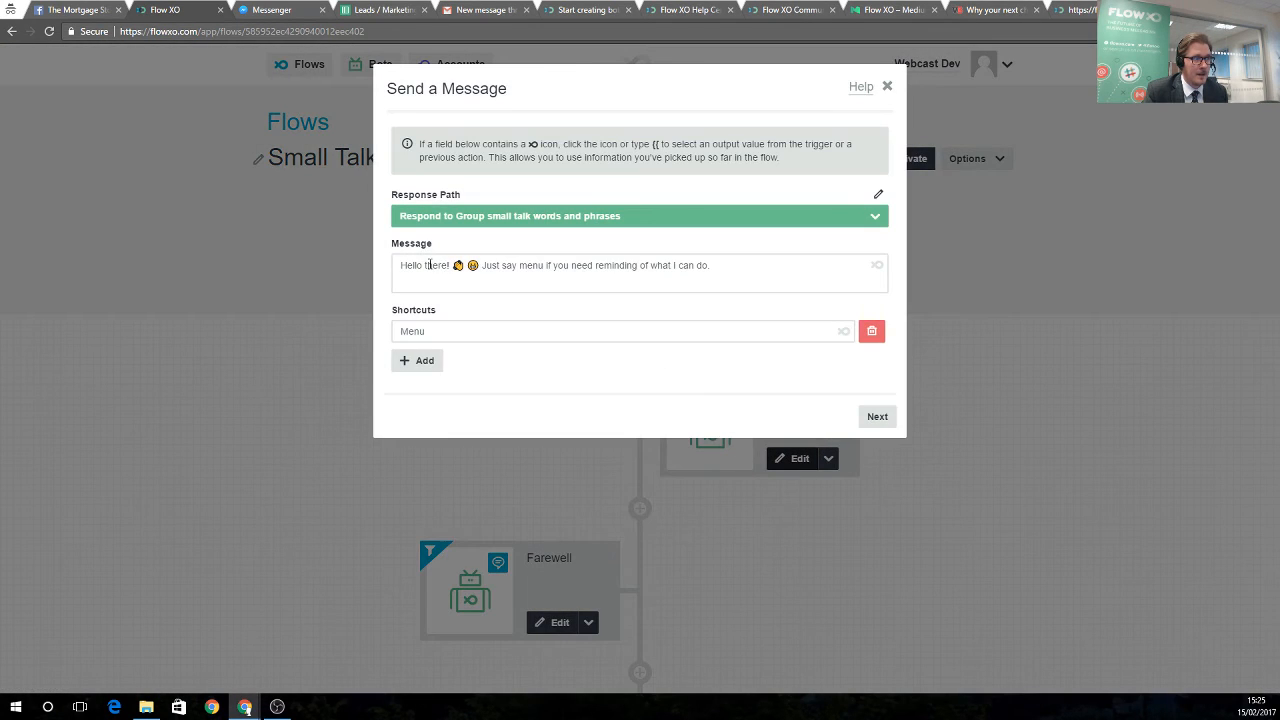
{"action": "left_click_drag", "start_coordinate": [428, 265], "coordinate": [707, 261]}
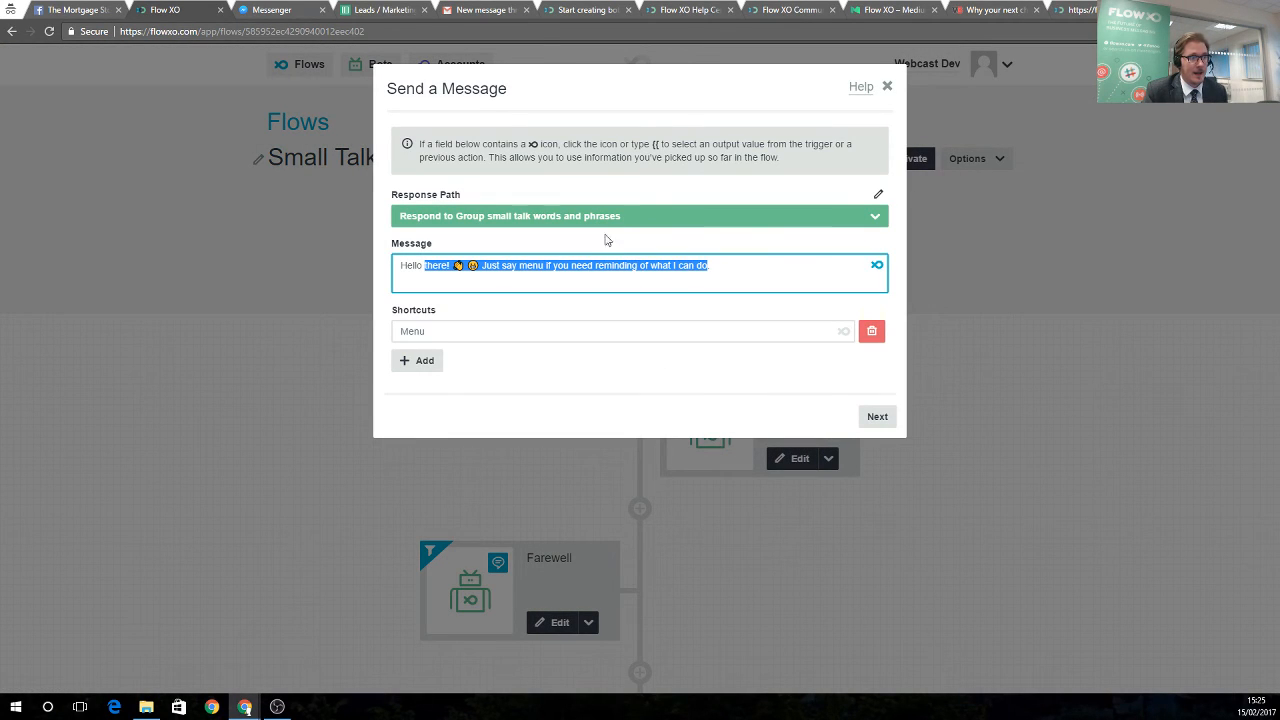
{"action": "left_click", "coordinate": [860, 418]}
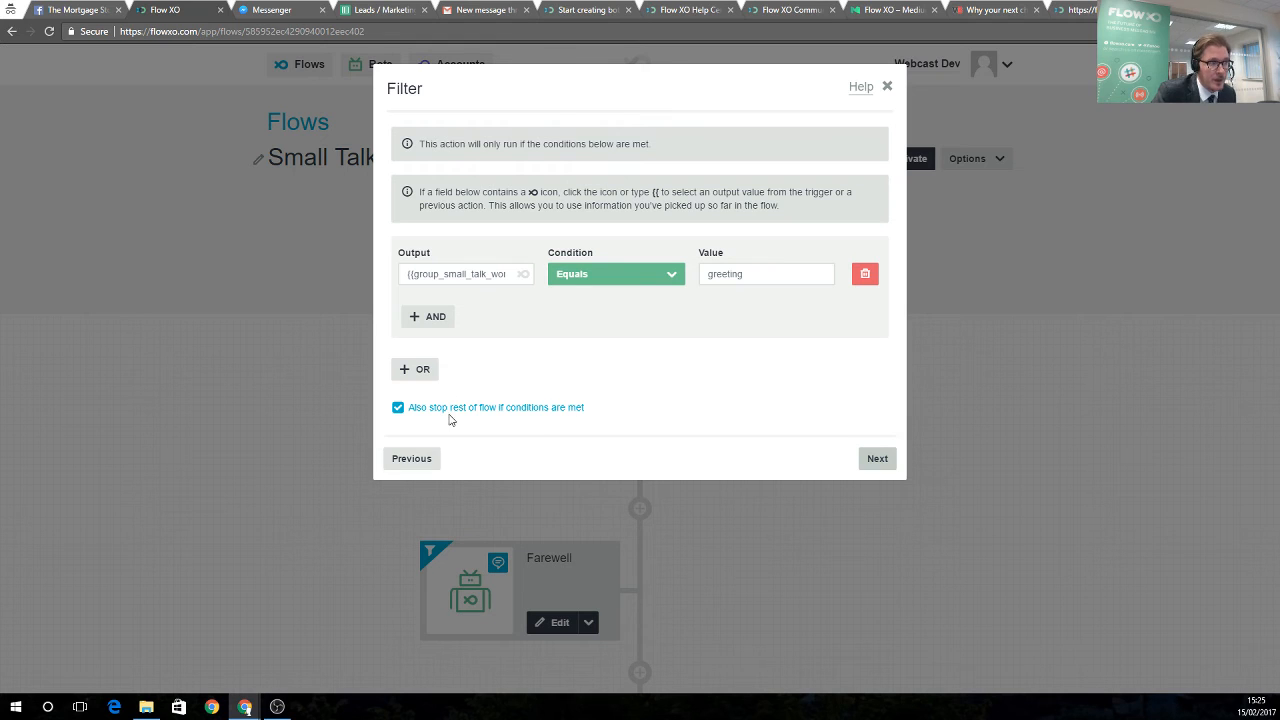
{"action": "left_click", "coordinate": [877, 459]}
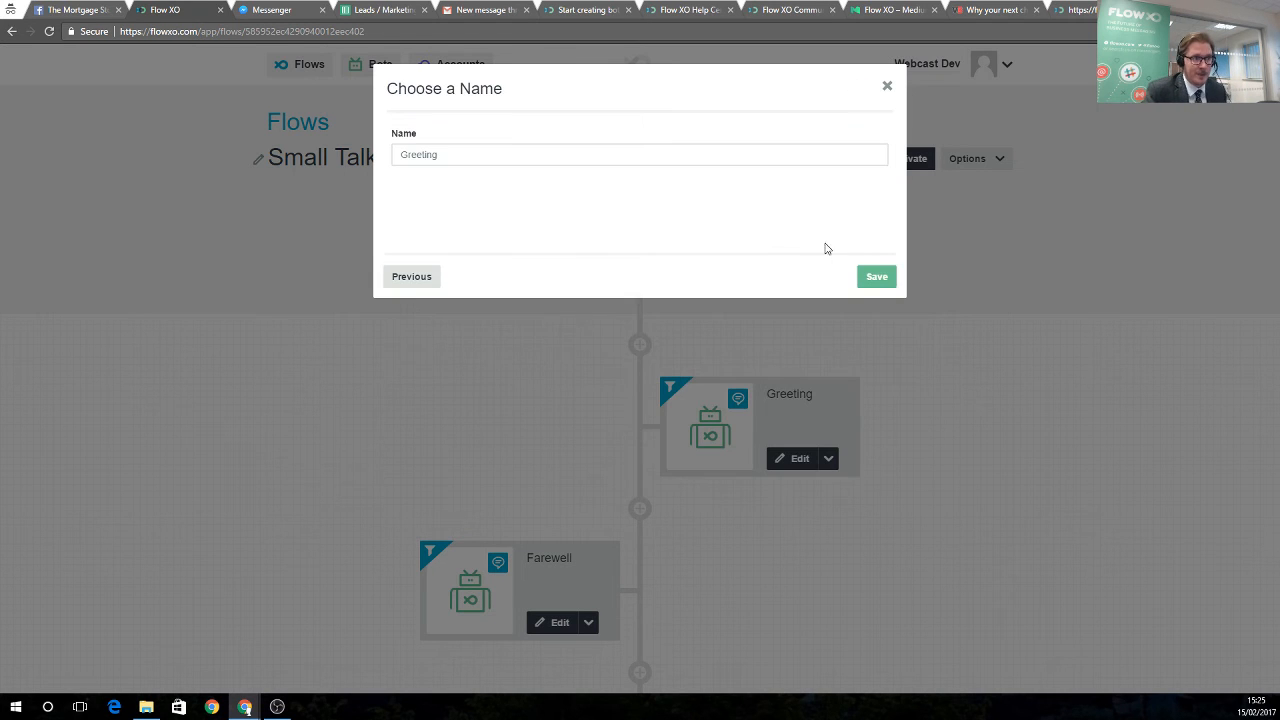
{"action": "left_click", "coordinate": [876, 276]}
{"action": "scroll", "coordinate": [595, 491], "scroll_direction": "down", "scroll_amount": 2}
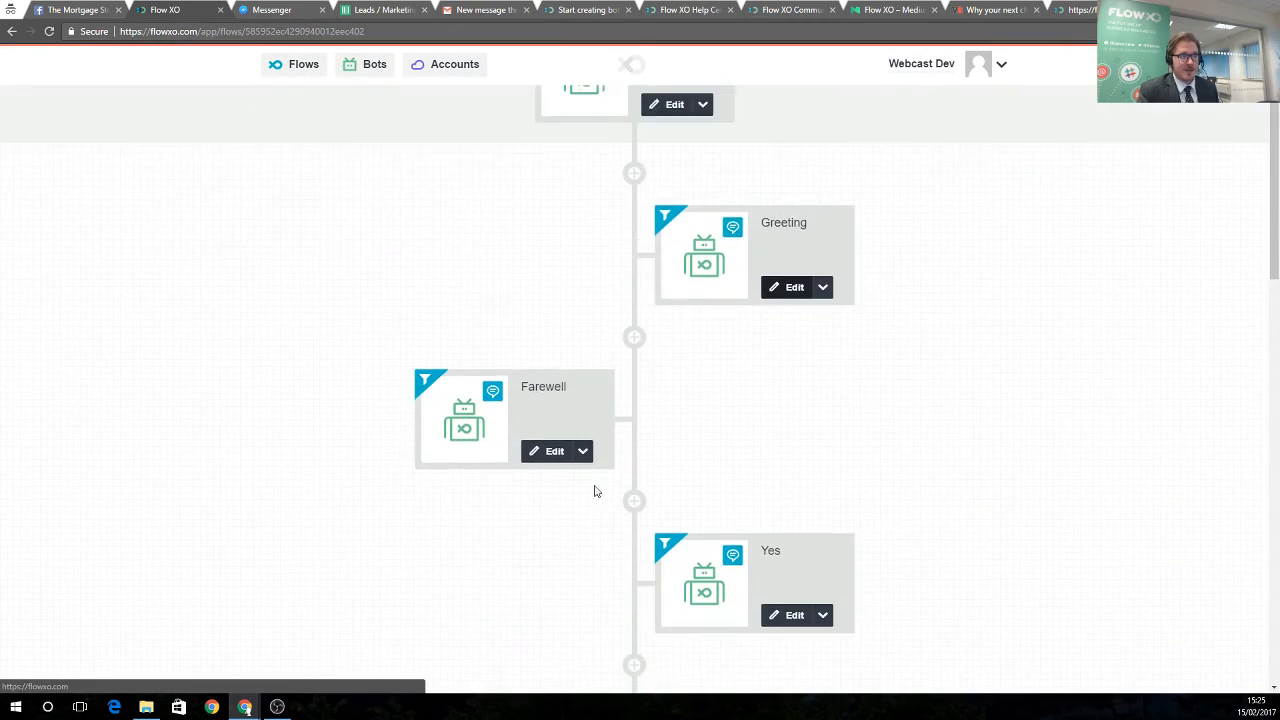
{"action": "scroll", "coordinate": [743, 449], "scroll_direction": "down", "scroll_amount": 8}
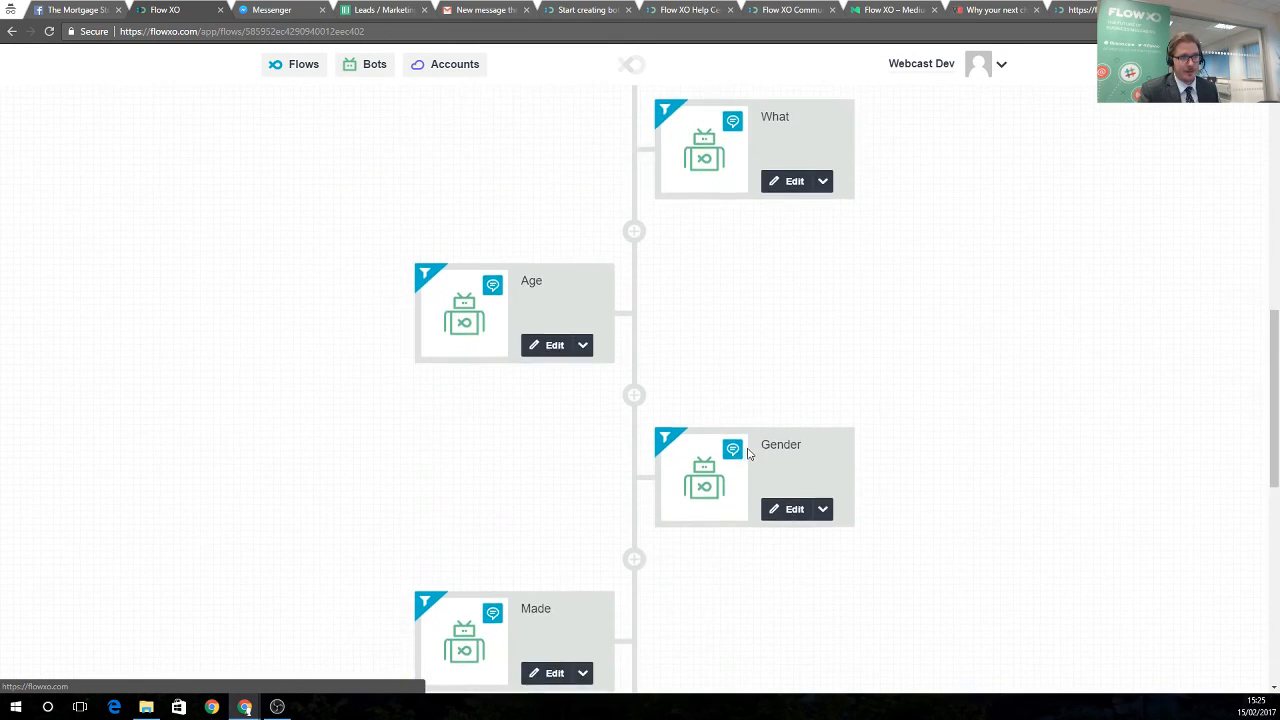
{"action": "scroll", "coordinate": [750, 457], "scroll_direction": "down", "scroll_amount": 6}
{"action": "scroll", "coordinate": [740, 490], "scroll_direction": "up", "scroll_amount": 3}
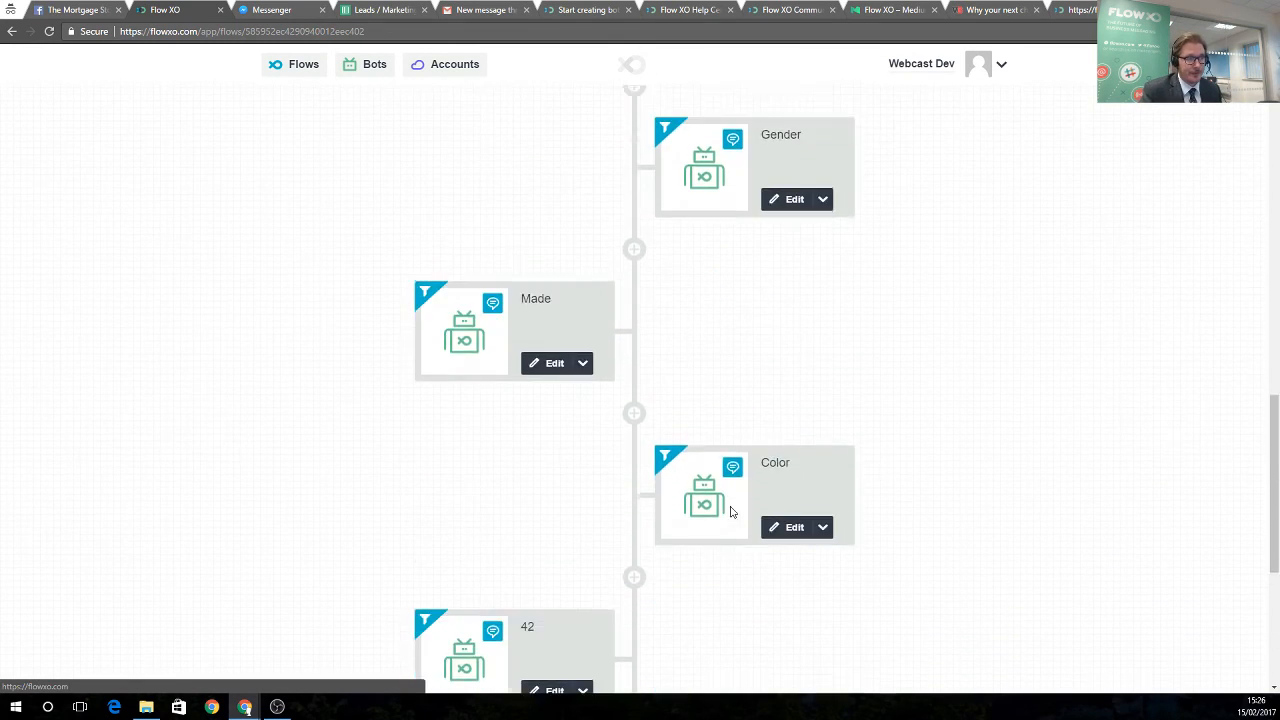
{"action": "scroll", "coordinate": [730, 510], "scroll_direction": "up", "scroll_amount": 10}
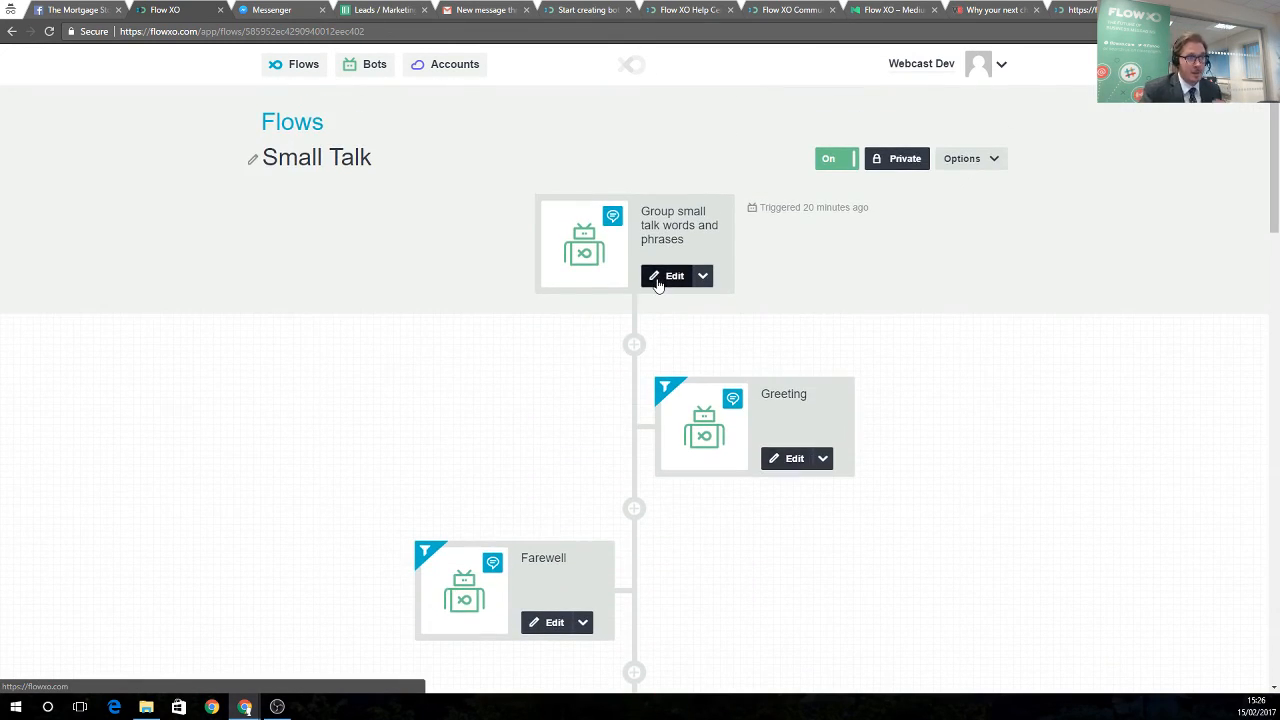
Look through the small talk trigger's word list again, close it, and return to Flows
{"action": "left_click", "coordinate": [668, 277]}
{"action": "scroll", "coordinate": [458, 428], "scroll_direction": "down", "scroll_amount": 4}
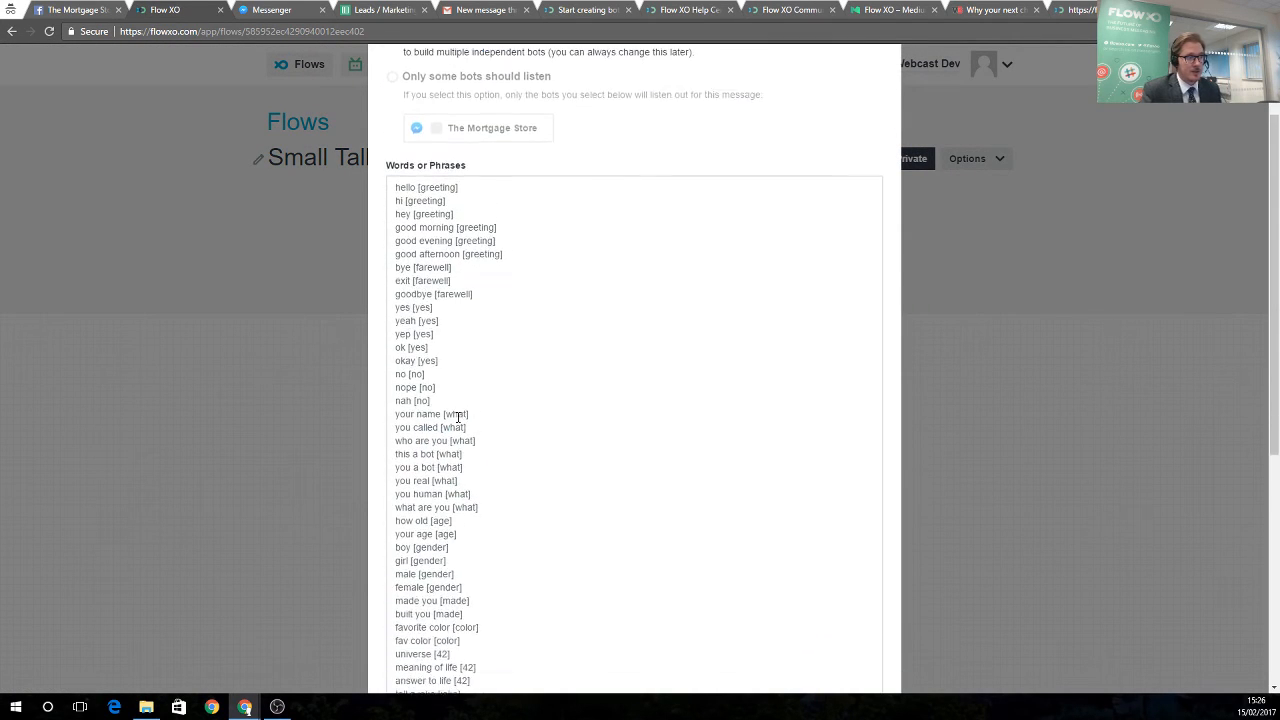
{"action": "scroll", "coordinate": [450, 400], "scroll_direction": "up", "scroll_amount": 2}
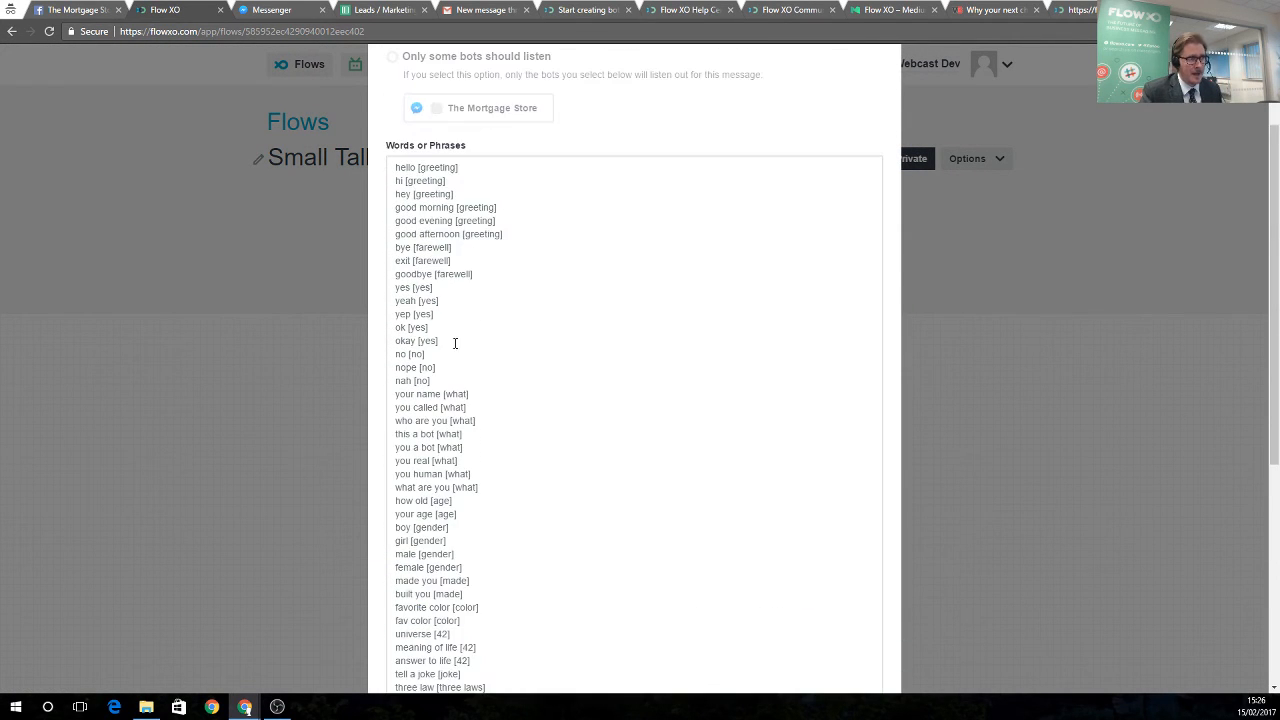
{"action": "scroll", "coordinate": [445, 420], "scroll_direction": "down", "scroll_amount": 2}
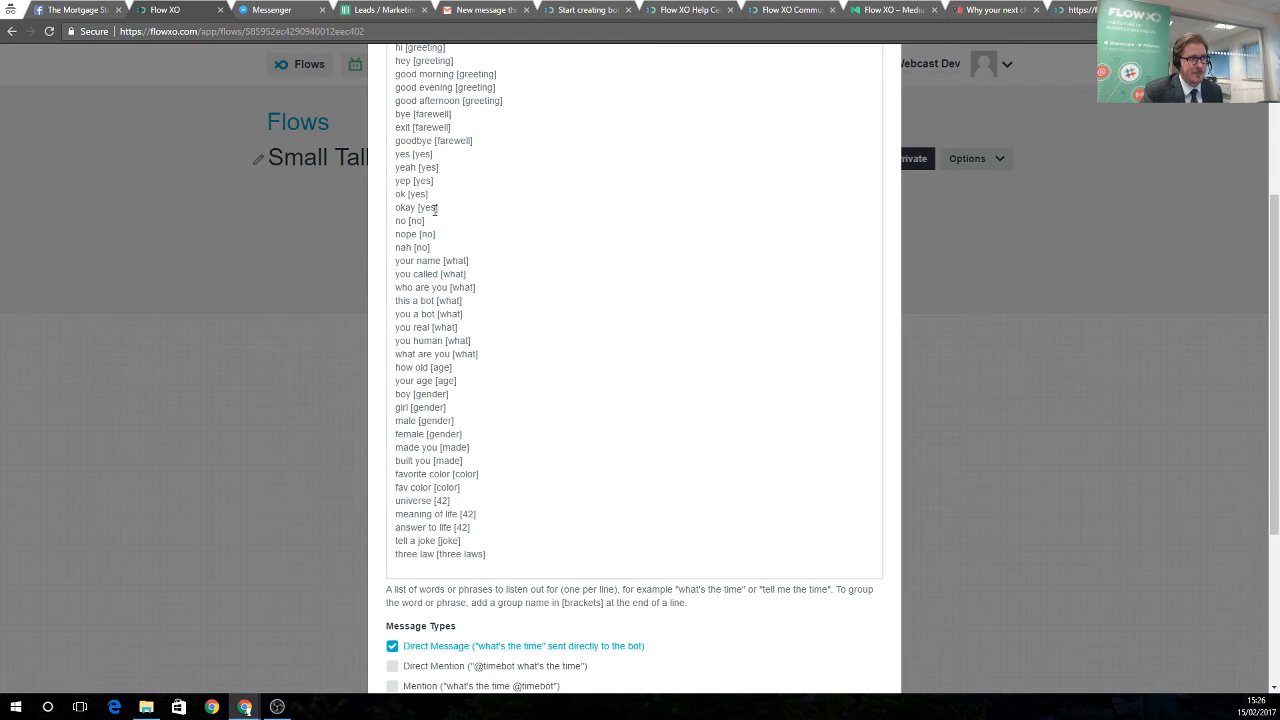
{"action": "scroll", "coordinate": [388, 380], "scroll_direction": "up", "scroll_amount": 3}
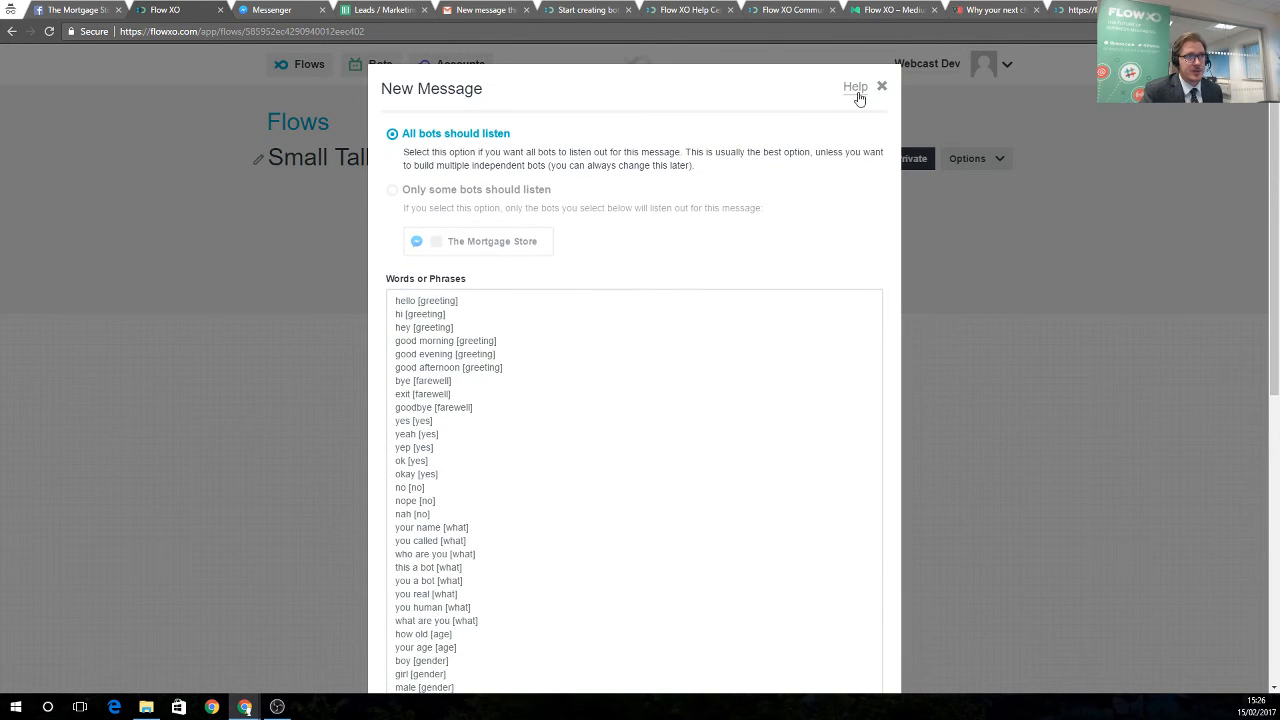
{"action": "left_click", "coordinate": [881, 88]}
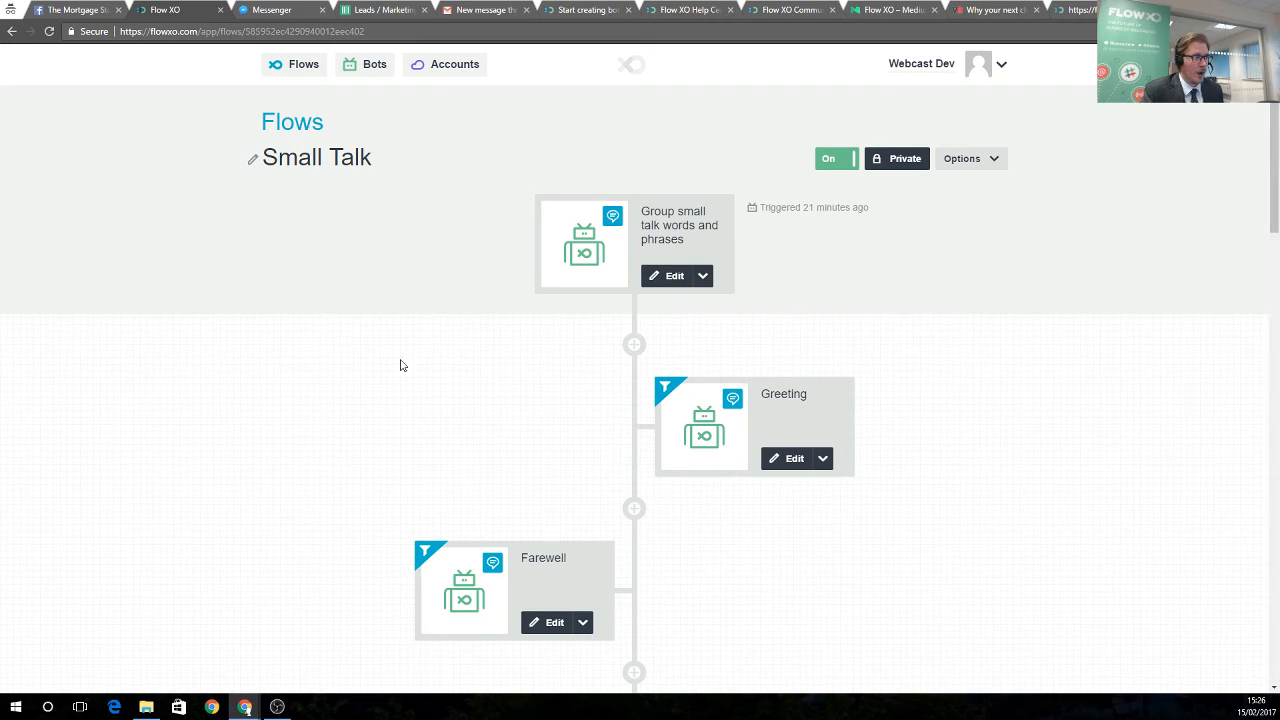
{"action": "left_click", "coordinate": [300, 68]}
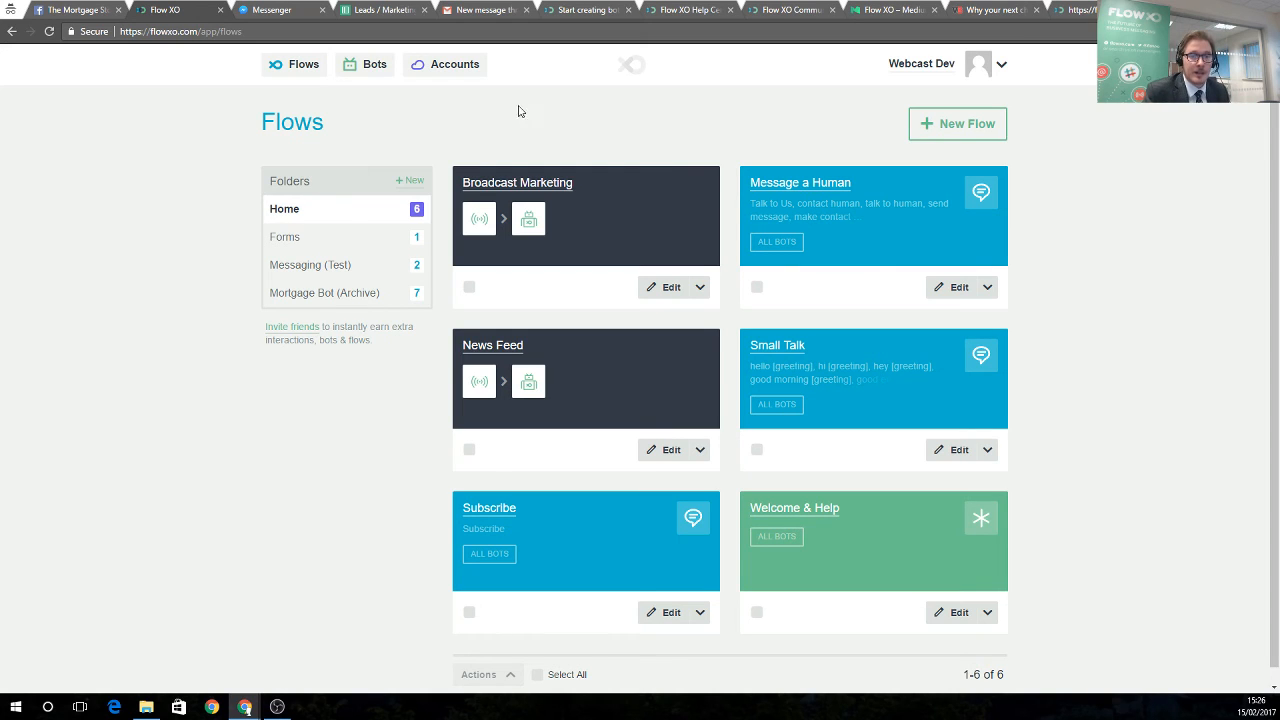
Generate a chat widget embed code for The Mortgage Store bot and select the snippet
{"action": "left_click", "coordinate": [367, 74]}
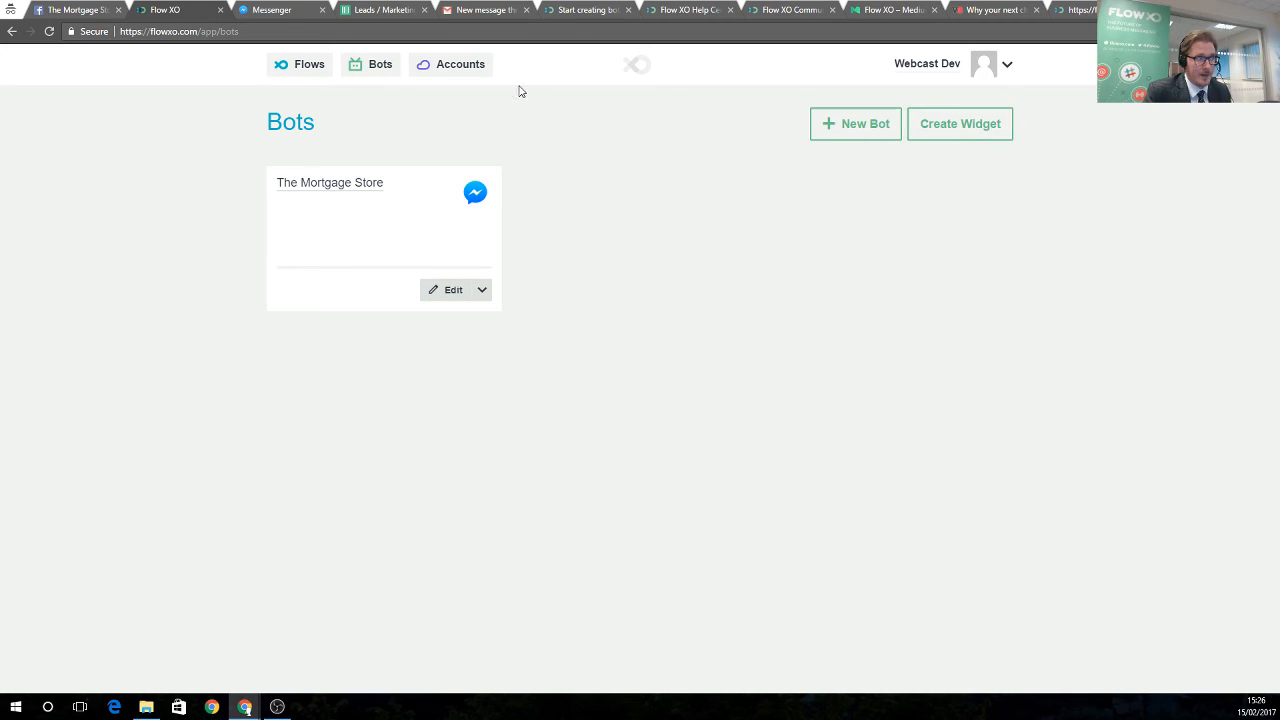
{"action": "left_click", "coordinate": [966, 131]}
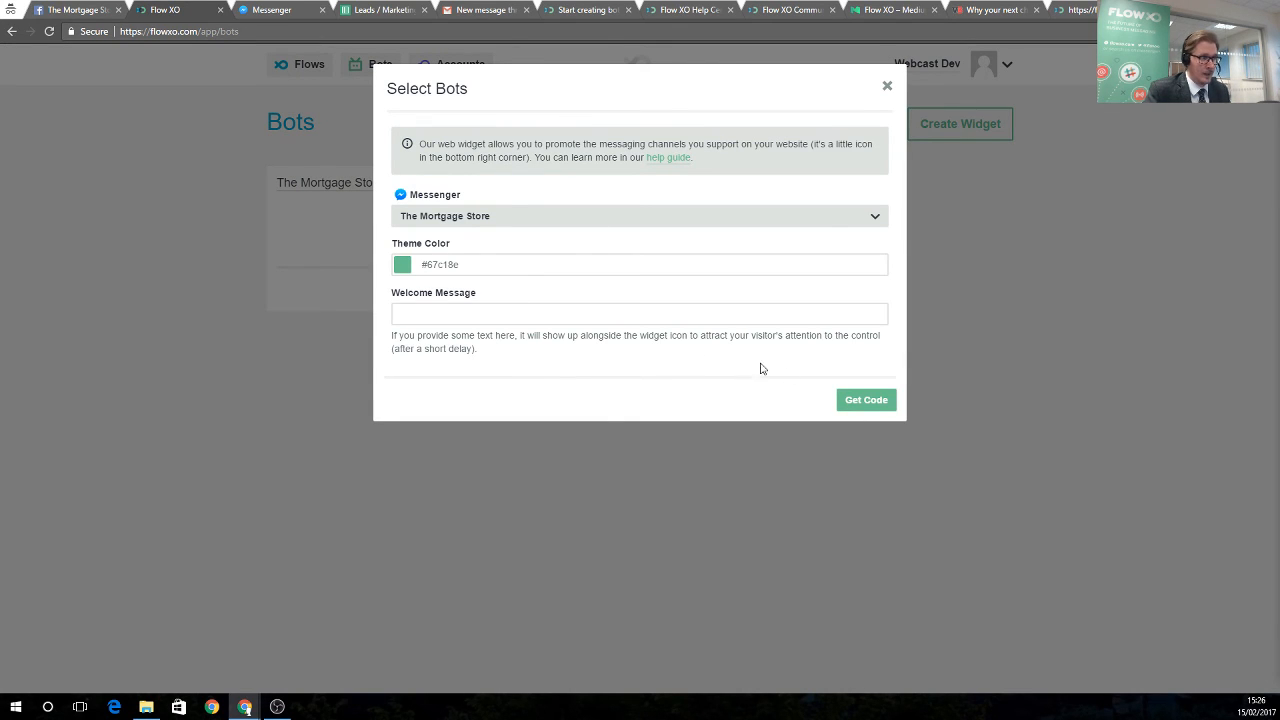
{"action": "left_click", "coordinate": [860, 398]}
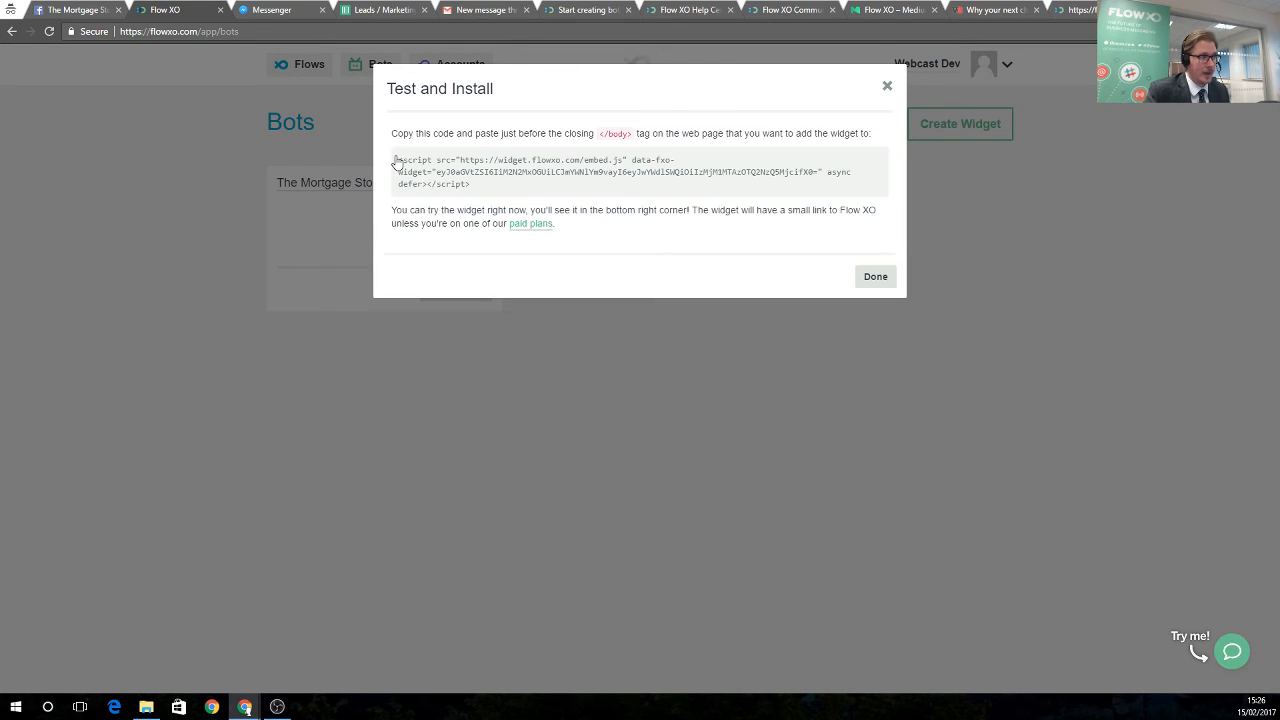
{"action": "left_click_drag", "start_coordinate": [397, 160], "coordinate": [481, 194]}
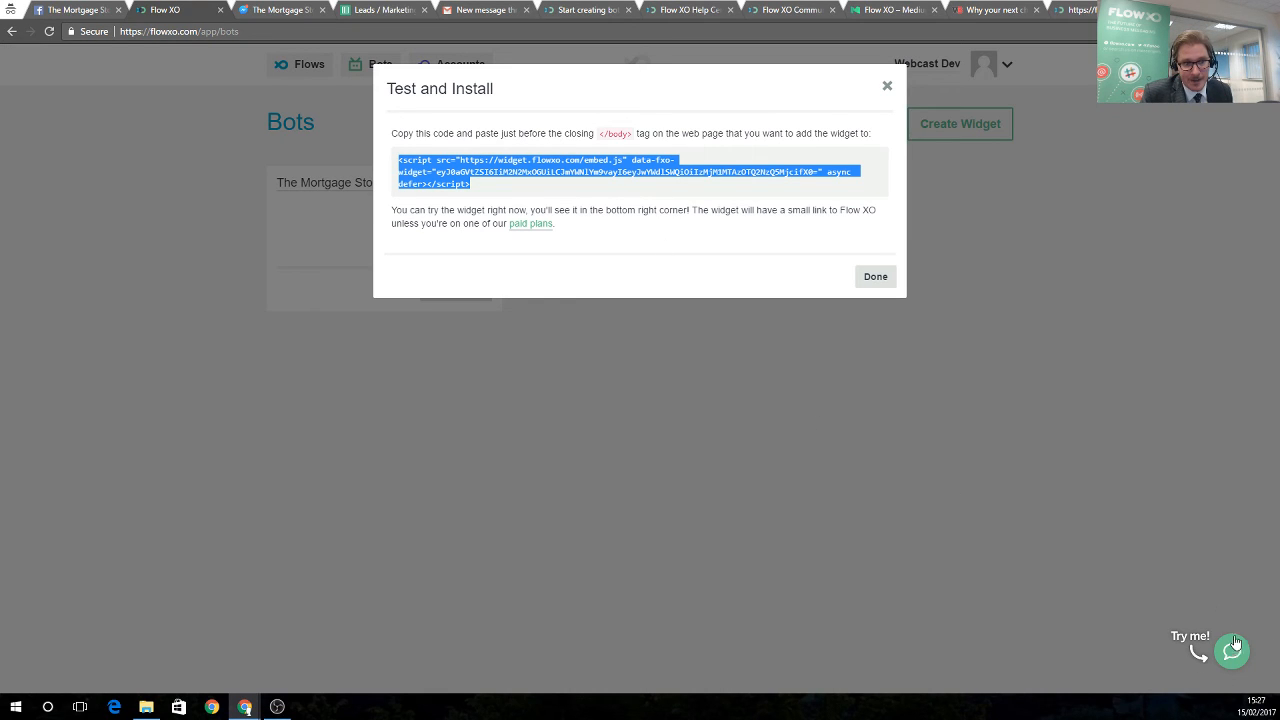
Test the Try me! widget's Message Us chat, then close the embed code window
{"action": "left_click", "coordinate": [1236, 648]}
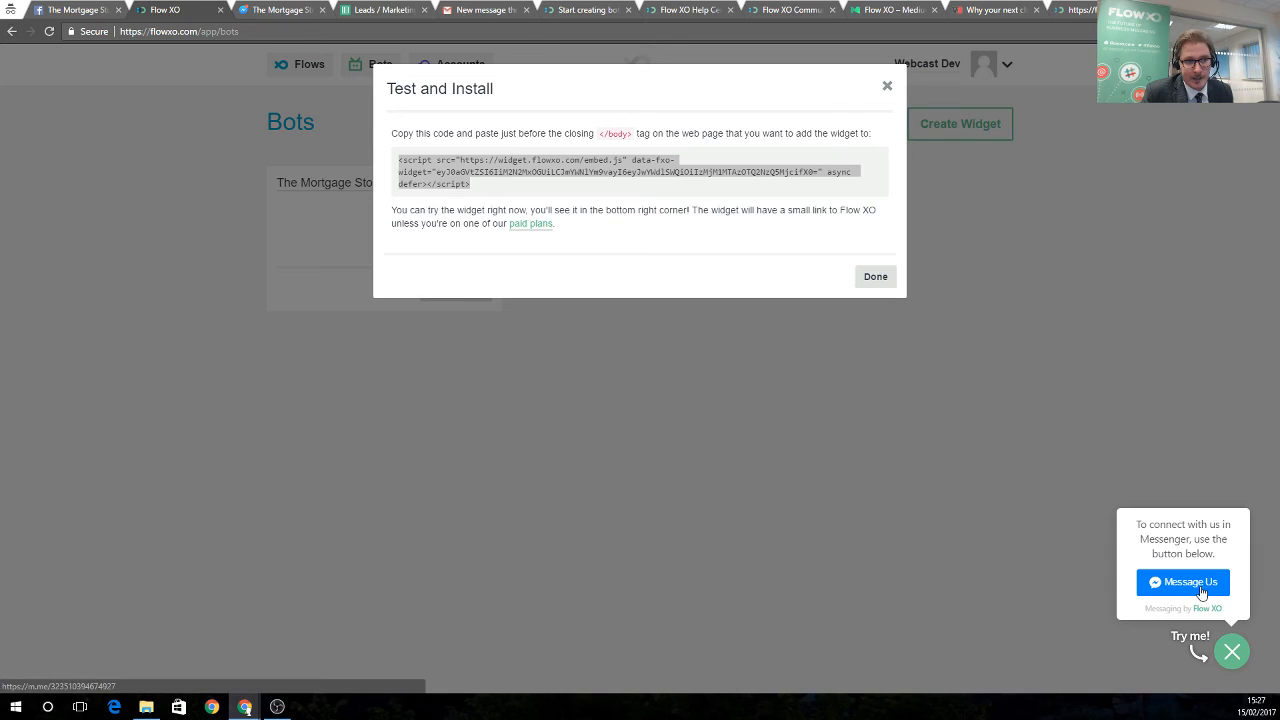
{"action": "left_click", "coordinate": [1195, 584]}
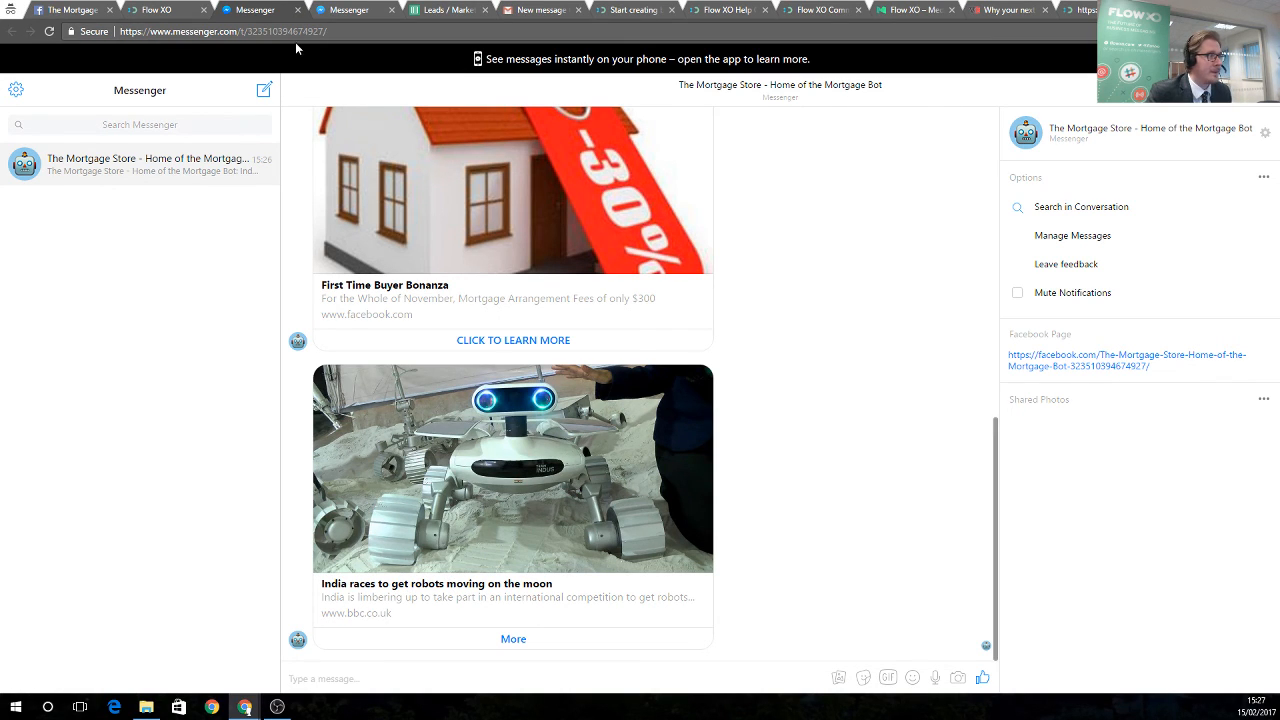
{"action": "left_click", "coordinate": [173, 14]}
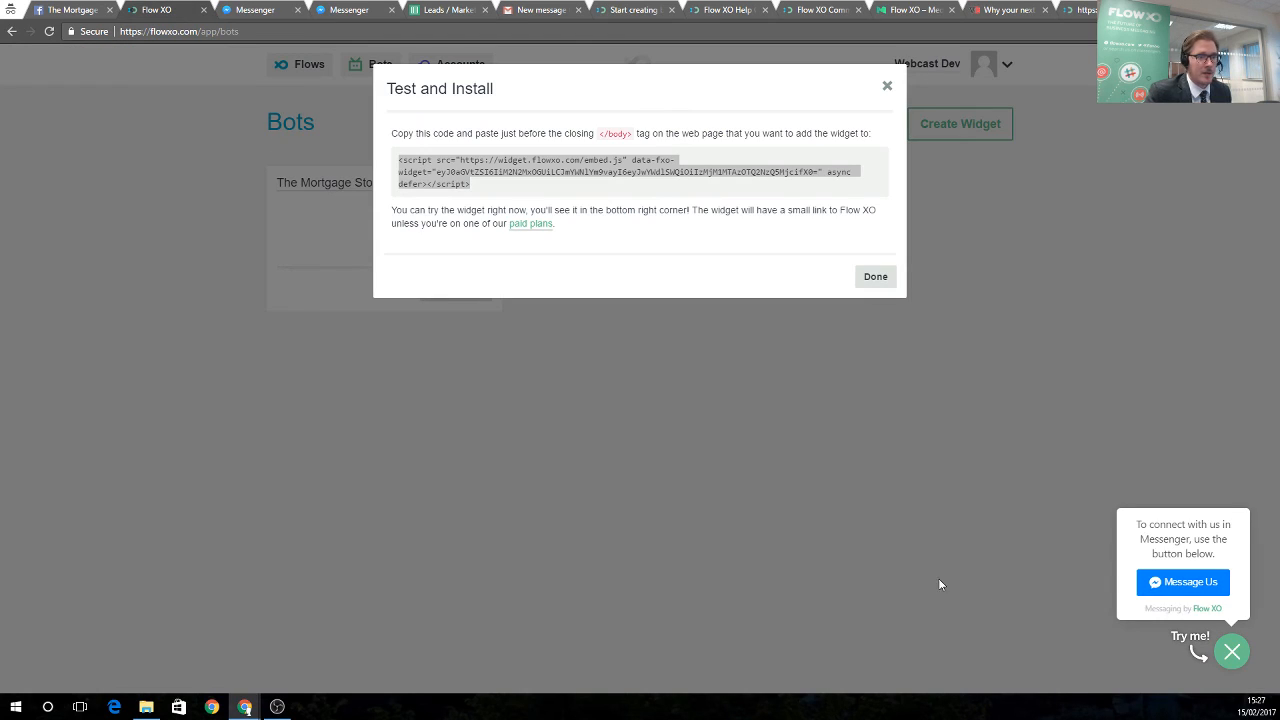
{"action": "left_click", "coordinate": [874, 285]}
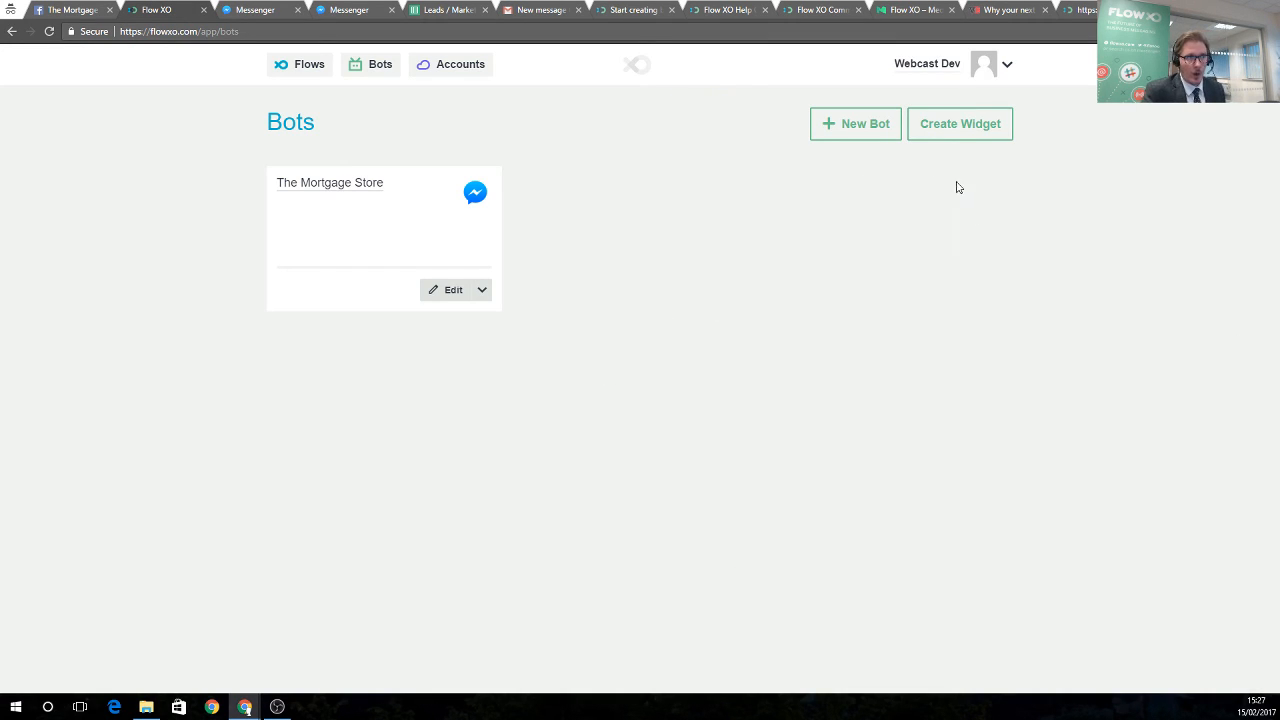
Create a new Web (Beta) bot named 'The Mortgage Store'
{"action": "left_click", "coordinate": [866, 128]}
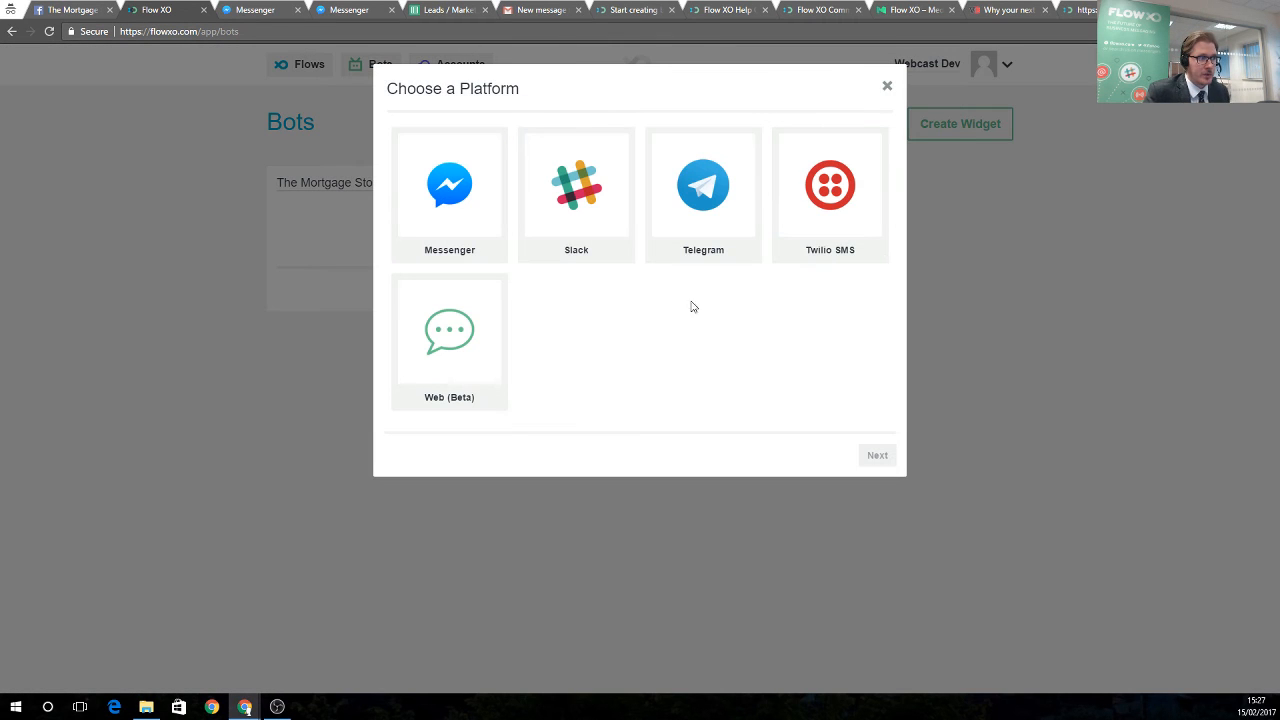
{"action": "left_click", "coordinate": [460, 350]}
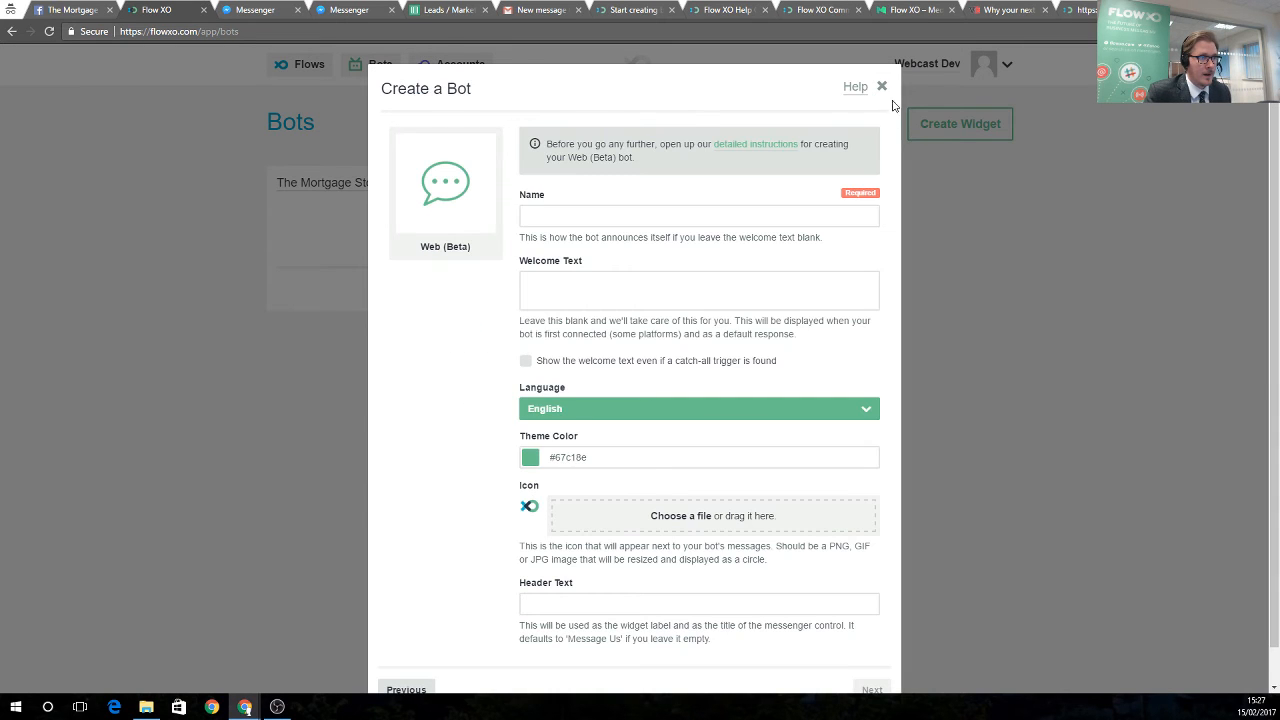
{"action": "left_click", "coordinate": [886, 87]}
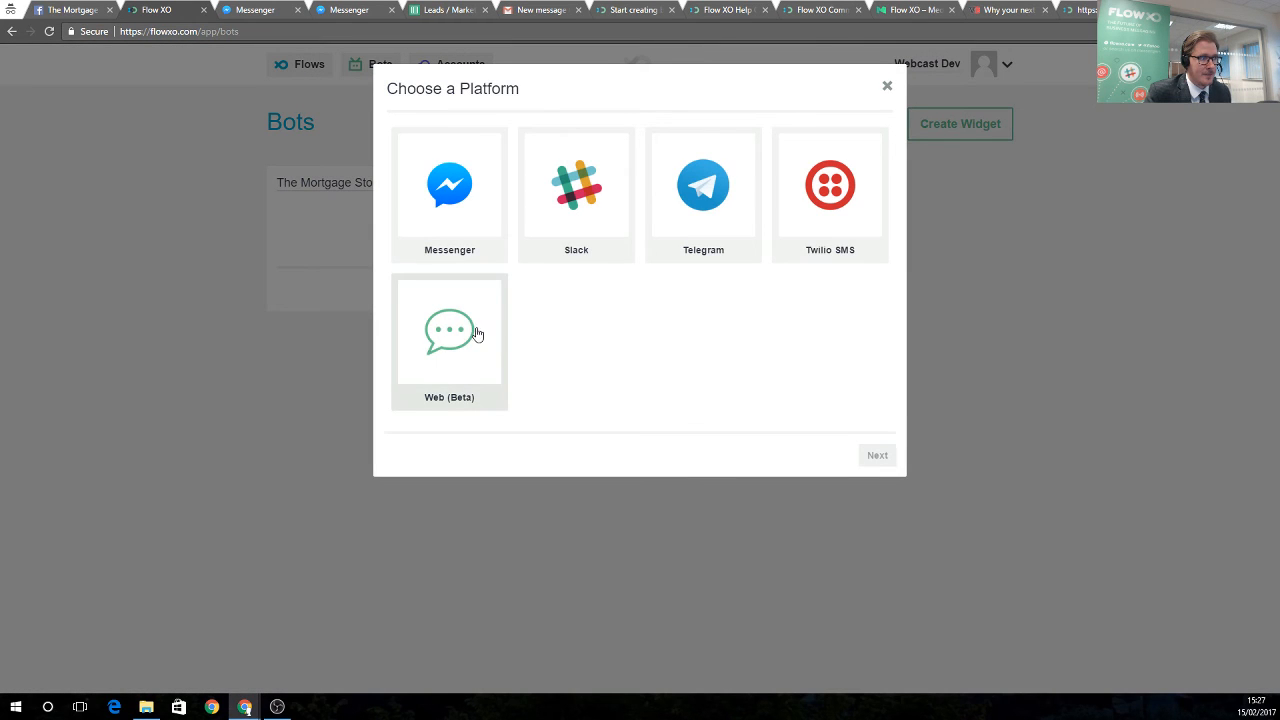
{"action": "left_click", "coordinate": [455, 333]}
{"action": "left_click", "coordinate": [626, 217]}
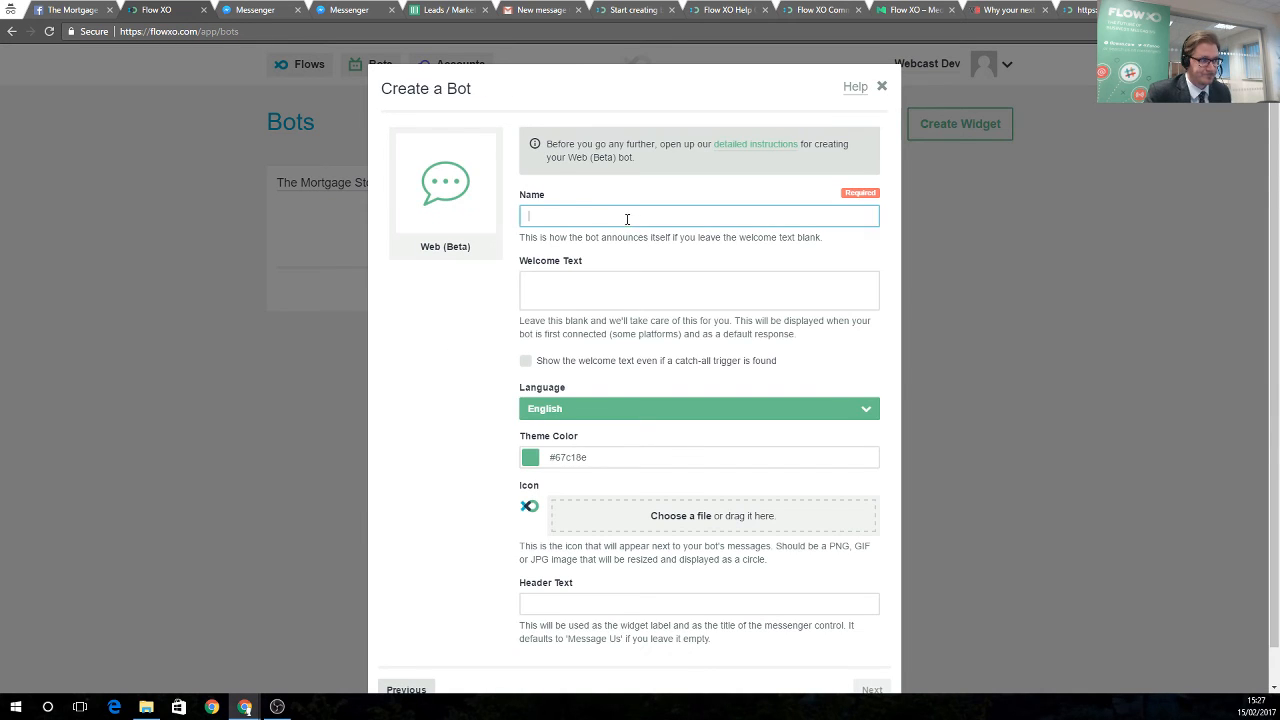
{"action": "type", "text": "The Mor"}
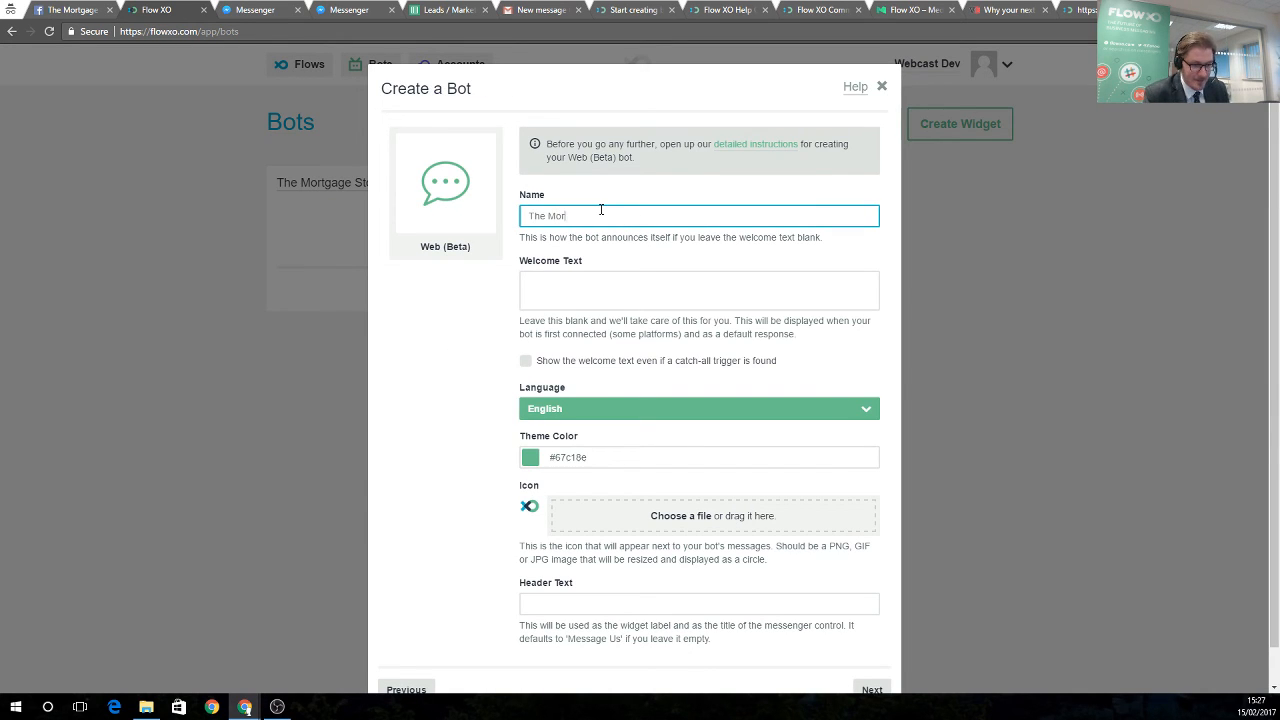
{"action": "type", "text": "tgage Store"}
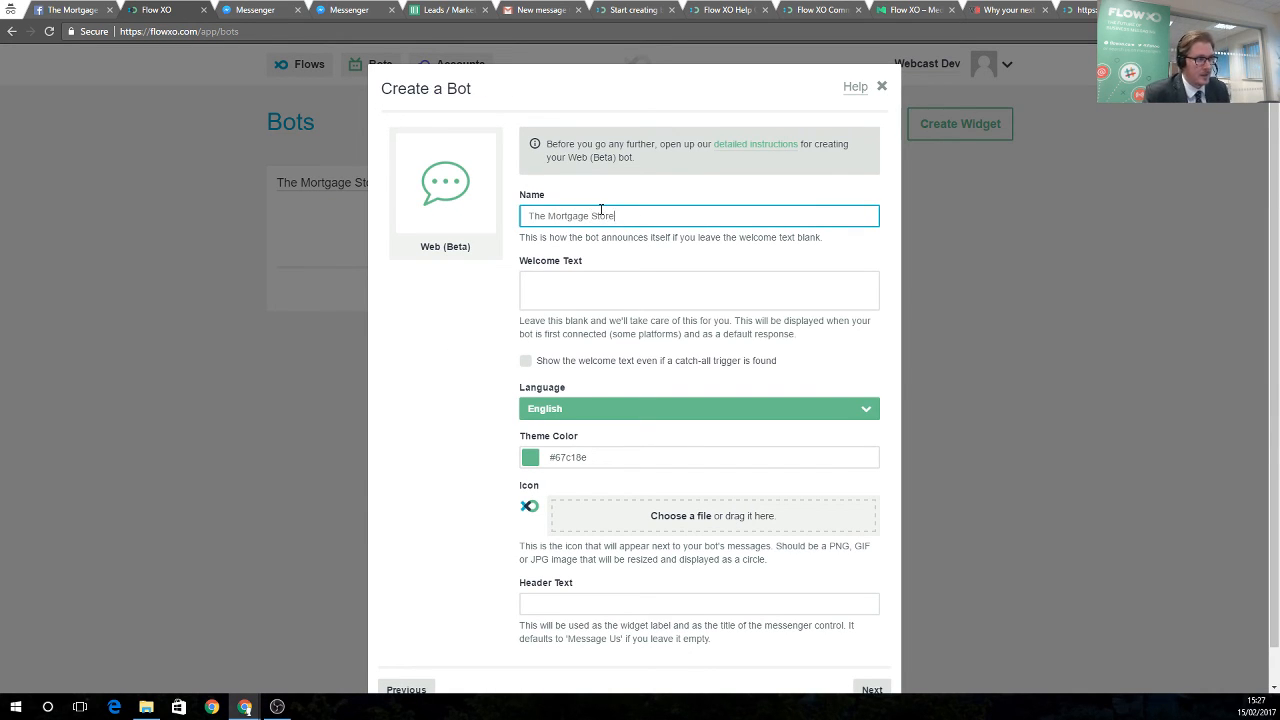
{"action": "left_click", "coordinate": [602, 301]}
{"action": "scroll", "coordinate": [646, 428], "scroll_direction": "down", "scroll_amount": 1}
{"action": "left_click", "coordinate": [870, 652]}
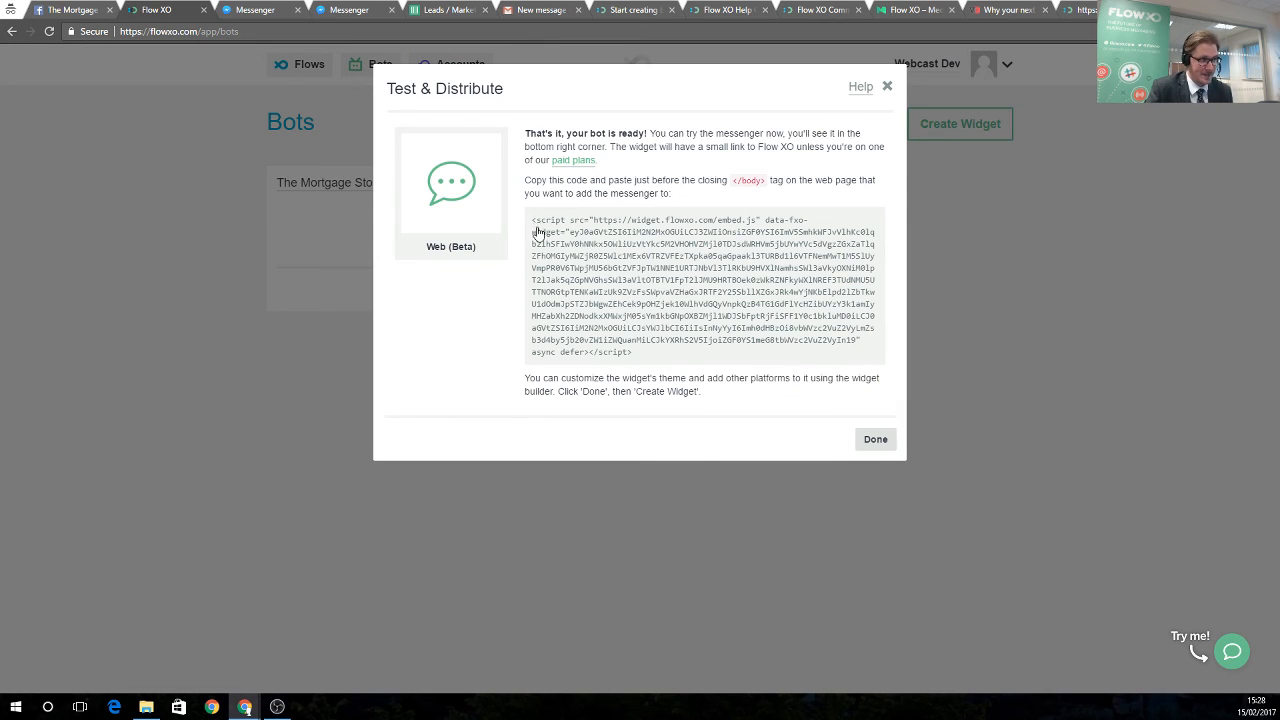
Select the new bot's embed code, test its chat greeting, and close the window
{"action": "left_click_drag", "start_coordinate": [531, 222], "coordinate": [675, 364]}
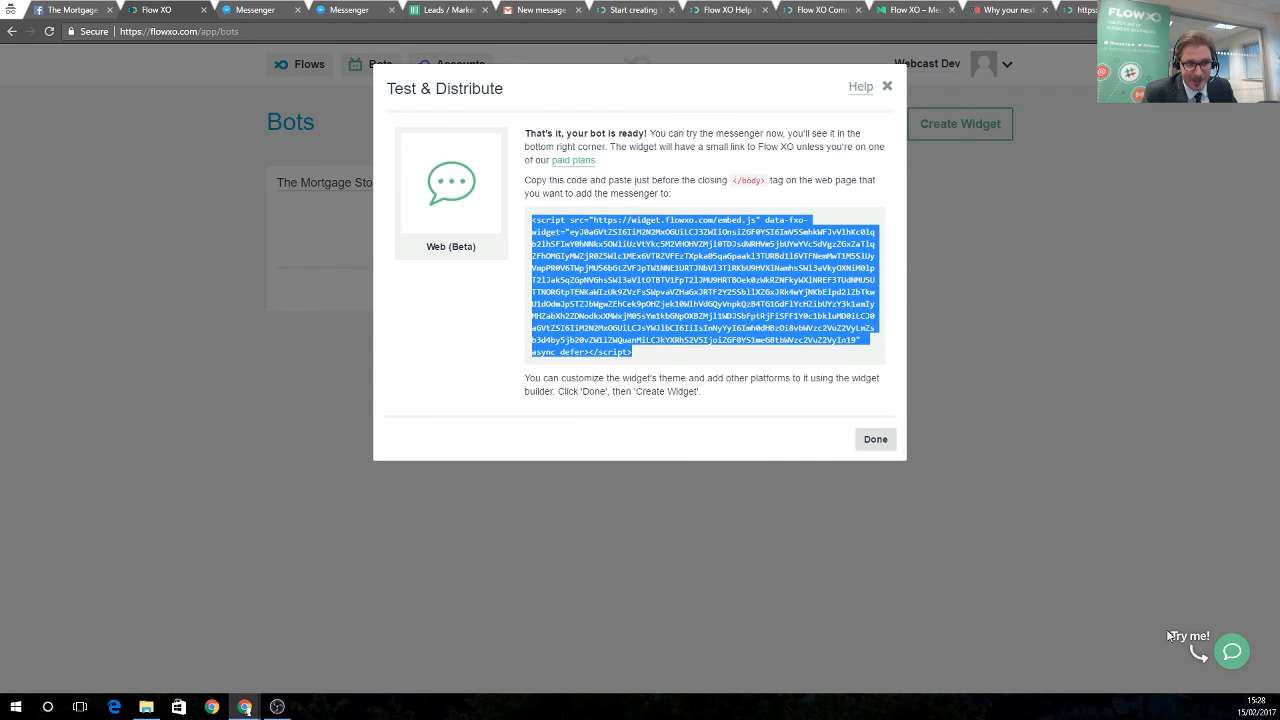
{"action": "left_click", "coordinate": [1232, 661]}
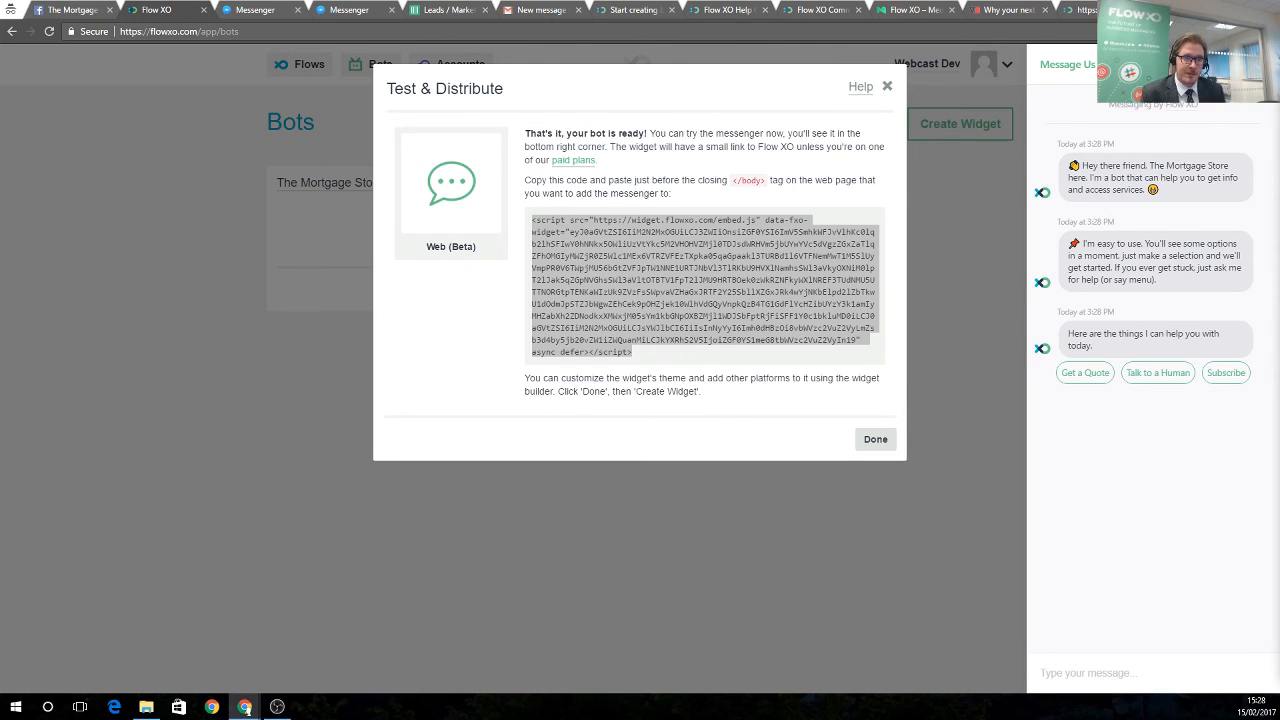
{"action": "left_click", "coordinate": [886, 90]}
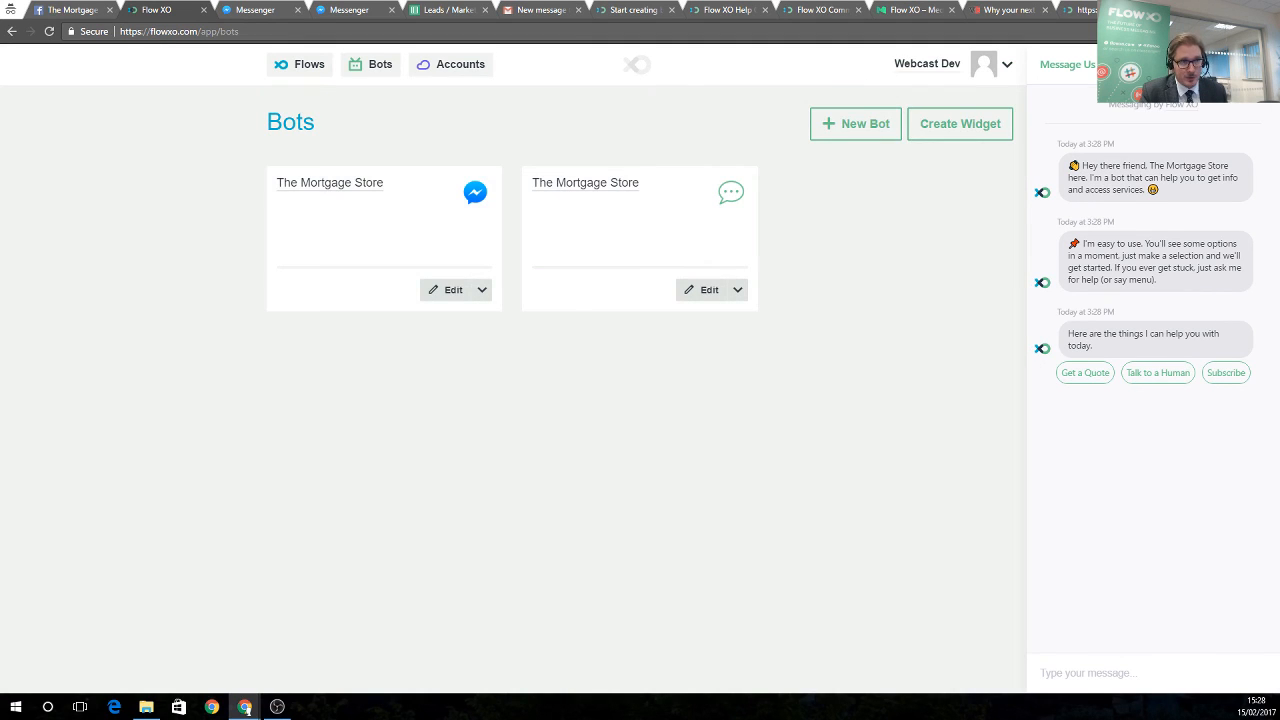
Return to the Flows list, then switch to the Flow XO pricing page
{"action": "left_click", "coordinate": [316, 68]}
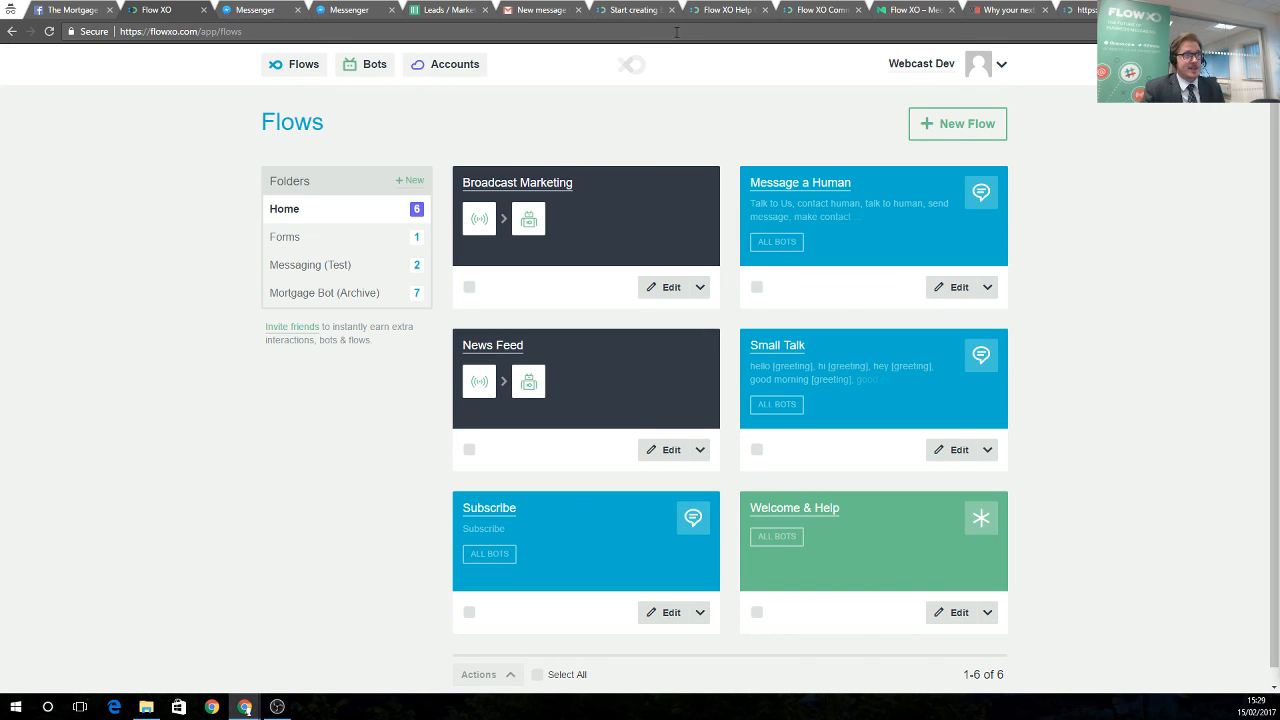
{"action": "left_click", "coordinate": [1080, 12]}
View the Standard plan pricing, then maximise the Weekly Webcast Shares Flows & Coupon Codes deck
{"action": "left_click", "coordinate": [634, 10]}
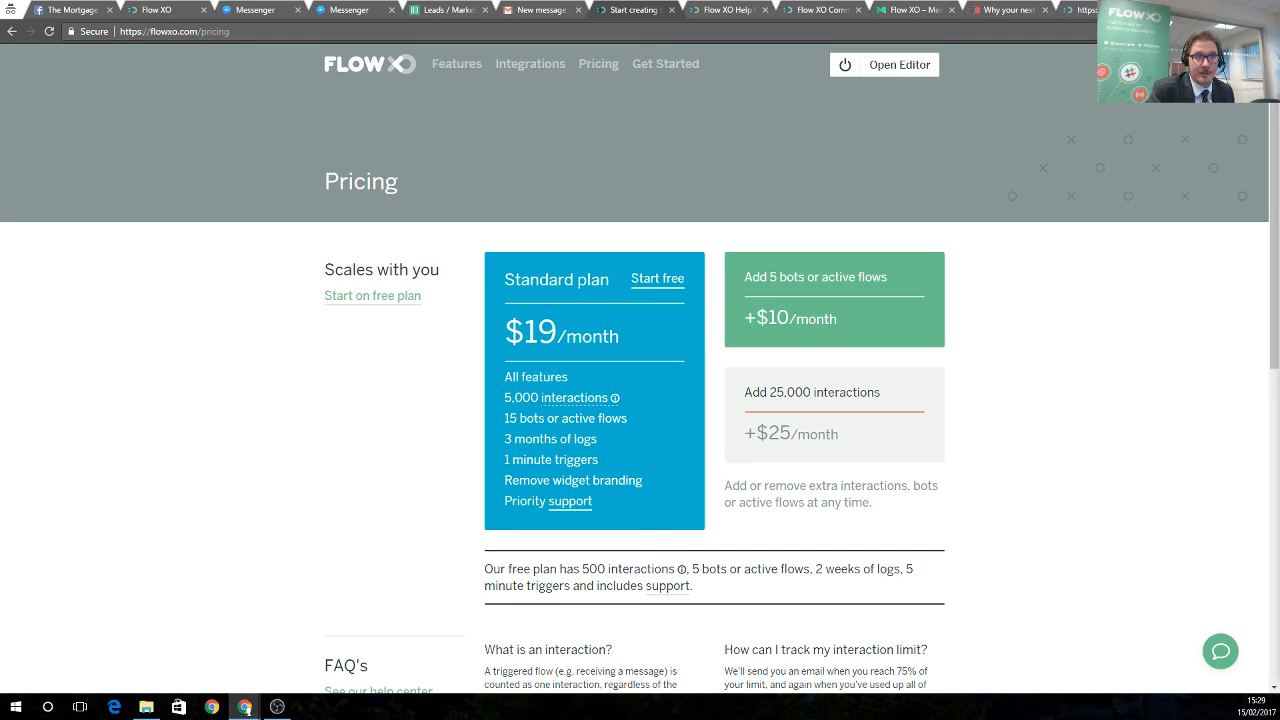
{"action": "left_click_drag", "start_coordinate": [1279, 183], "coordinate": [595, 137]}
{"action": "double_click", "coordinate": [595, 137]}
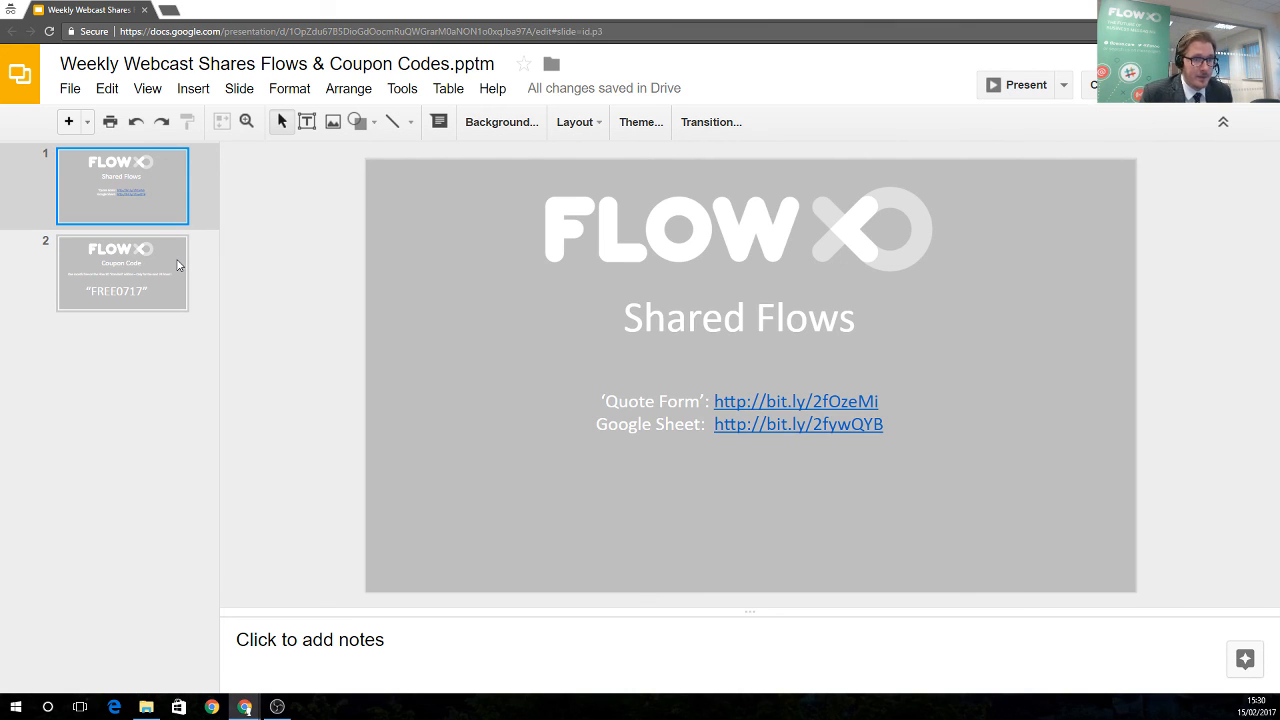
Show the Coupon Code slide, then close the presentation
{"action": "left_click", "coordinate": [180, 265]}
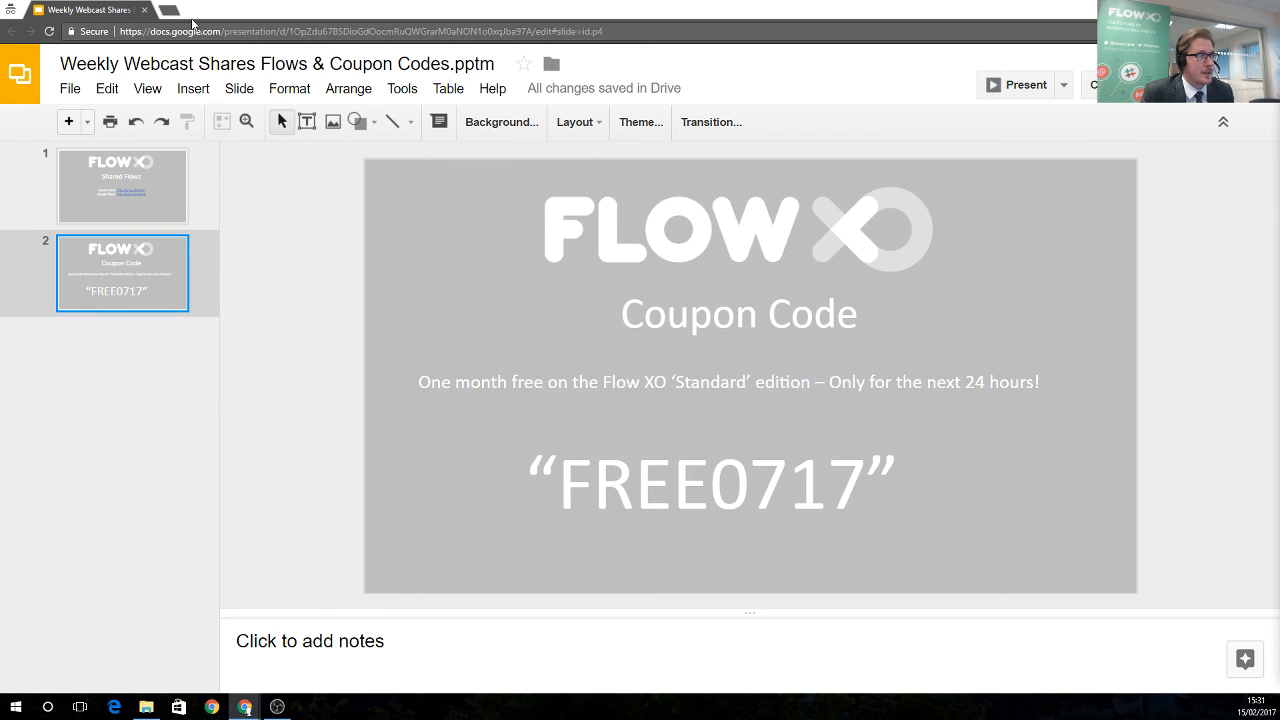
{"action": "left_click", "coordinate": [145, 11]}
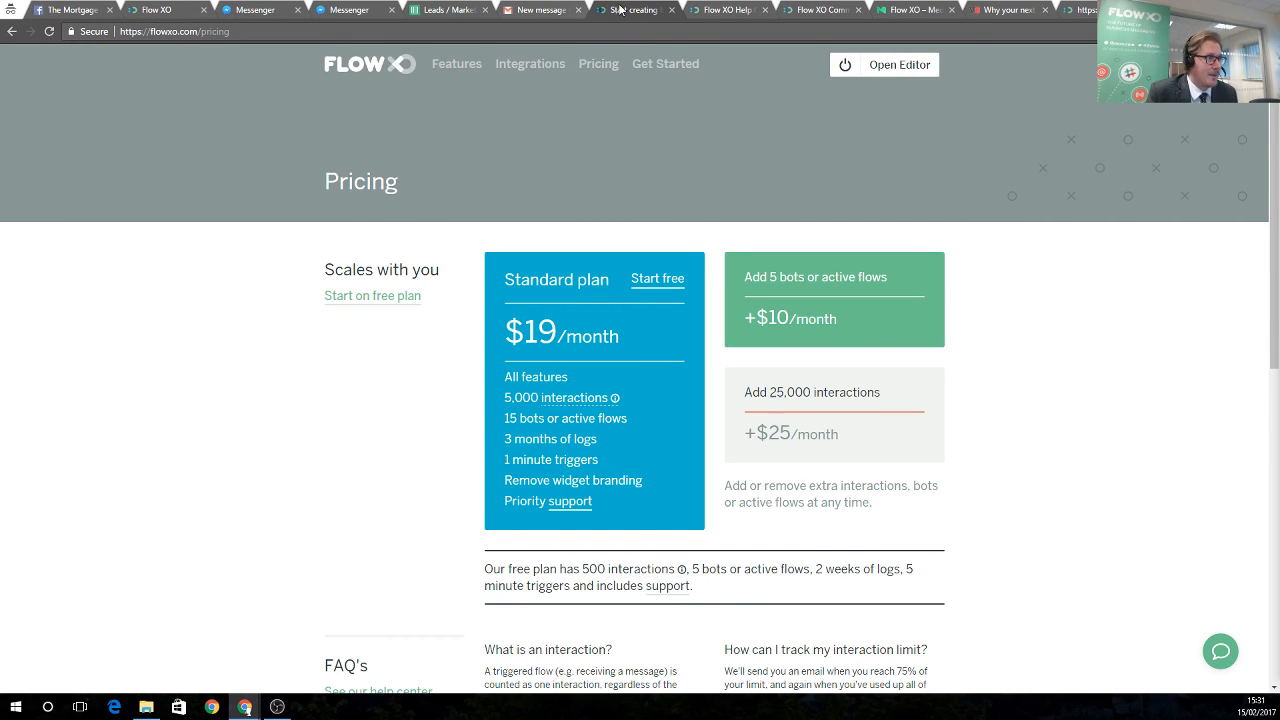
Browse the Flow XO help centre, community forum and Medium blog, ending on the human-augmented chatbot article
{"action": "left_click", "coordinate": [707, 10]}
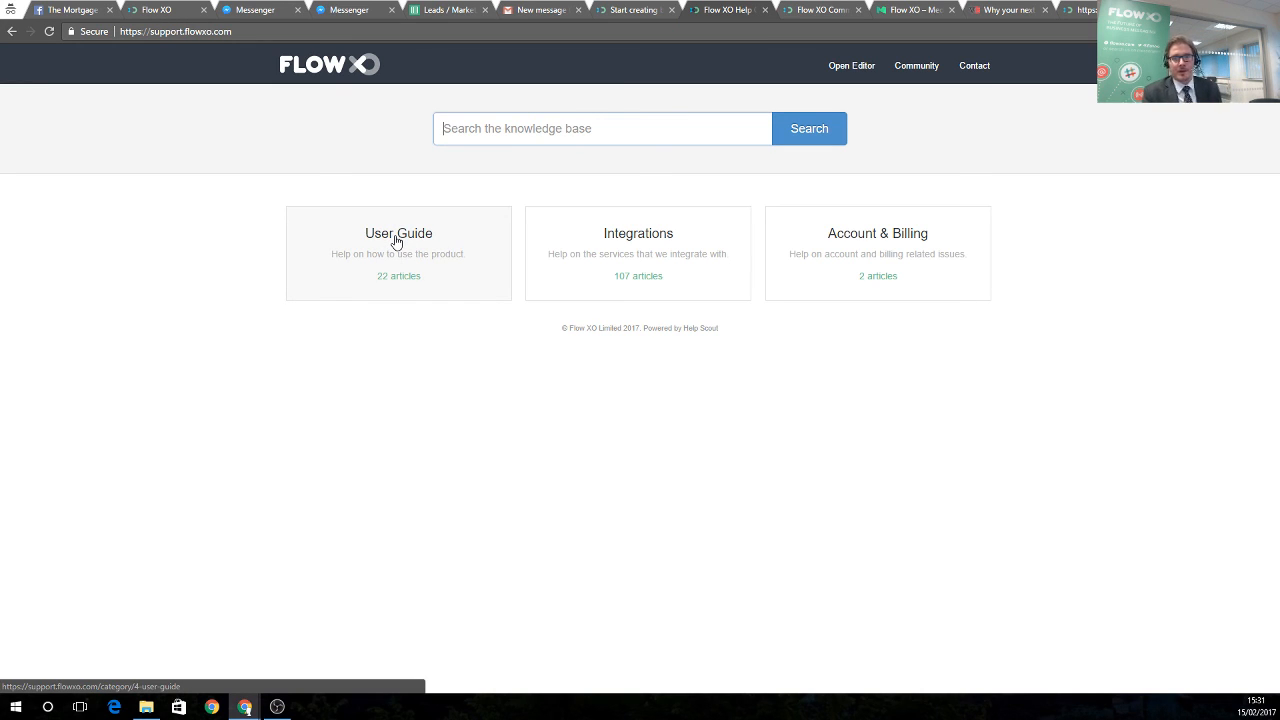
{"action": "left_click", "coordinate": [819, 11]}
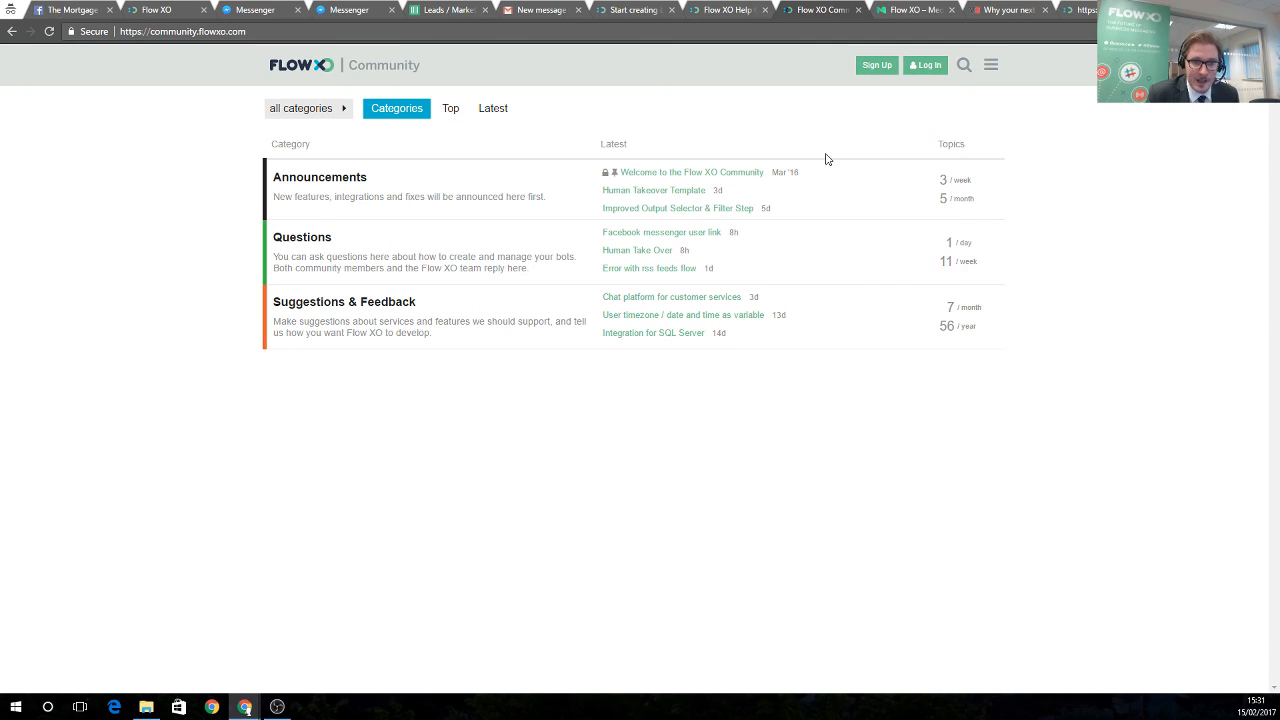
{"action": "left_click", "coordinate": [910, 12]}
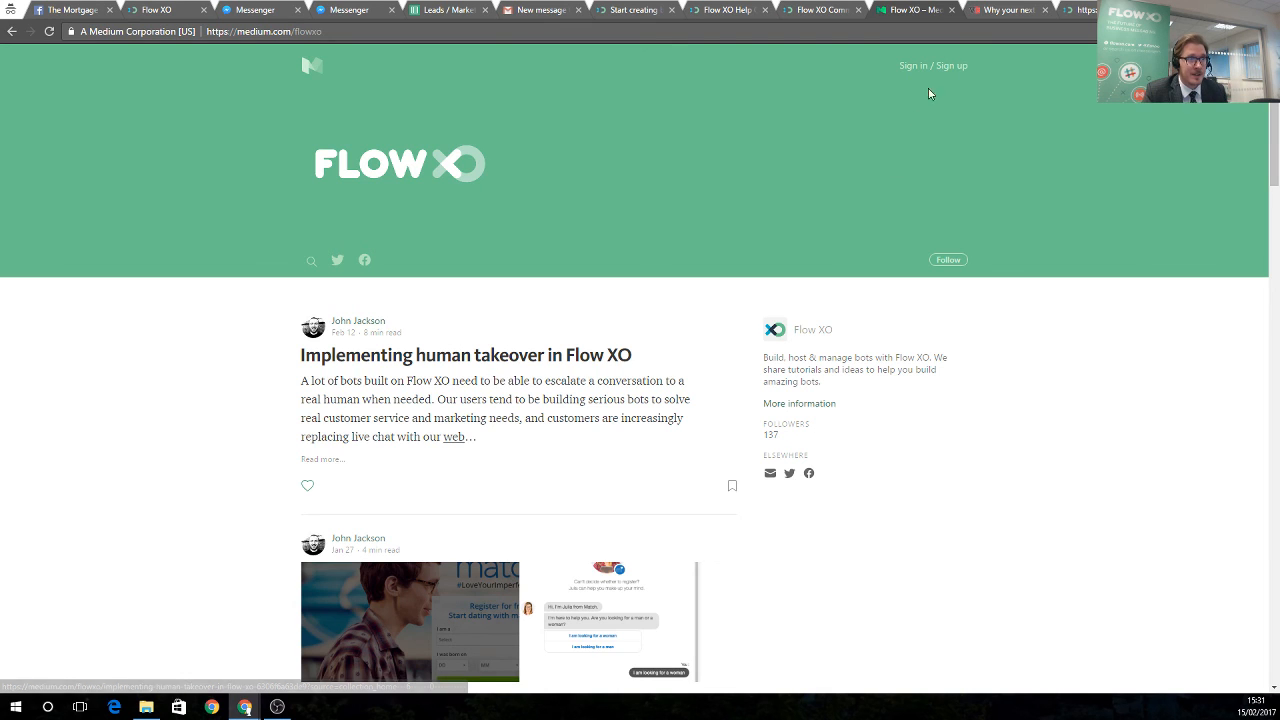
{"action": "left_click", "coordinate": [984, 12]}
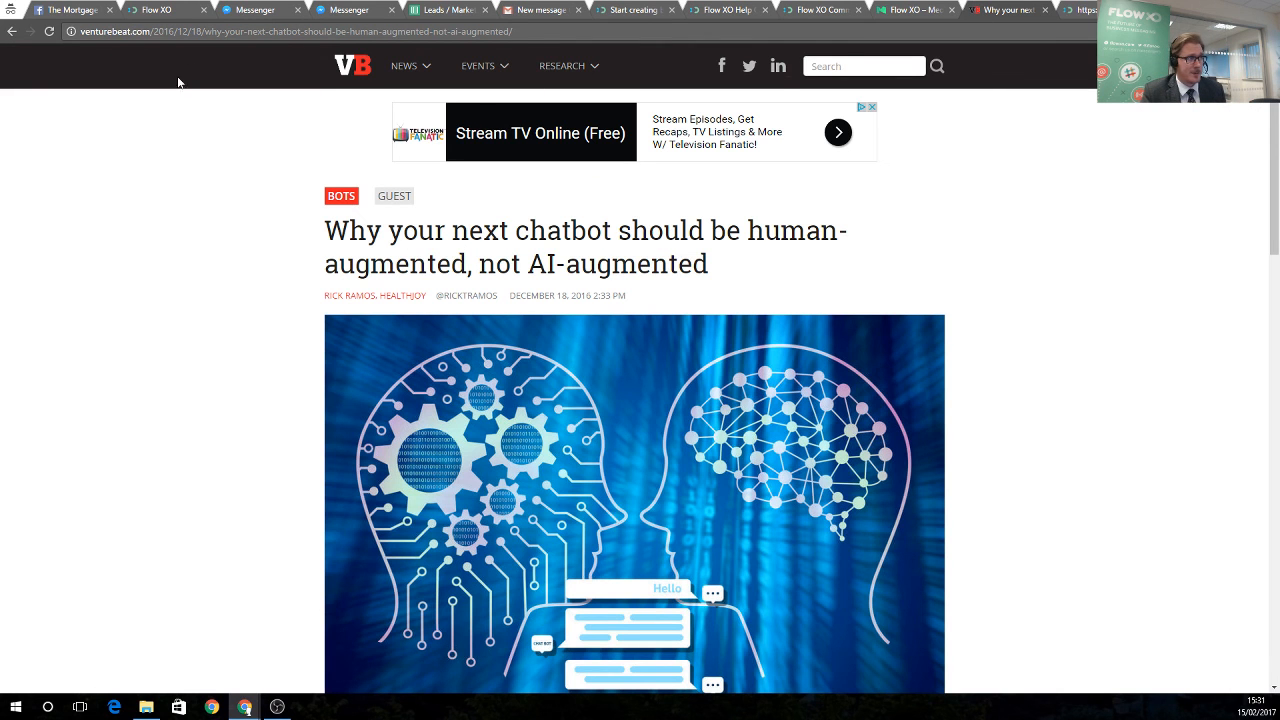